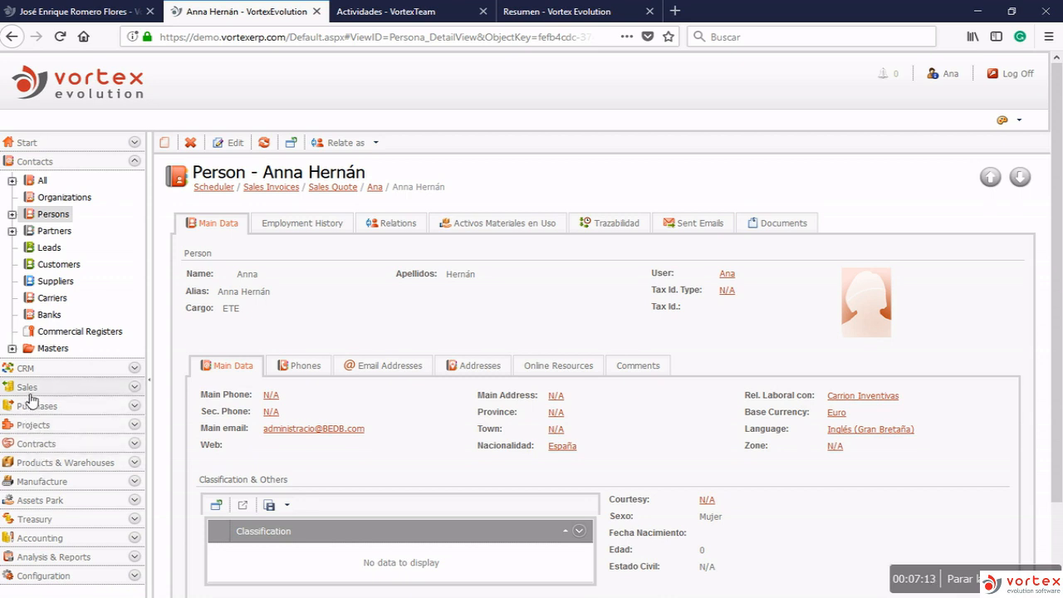
View the sales quotes list and the sales orders list in the Sales module
left_click(28, 388)
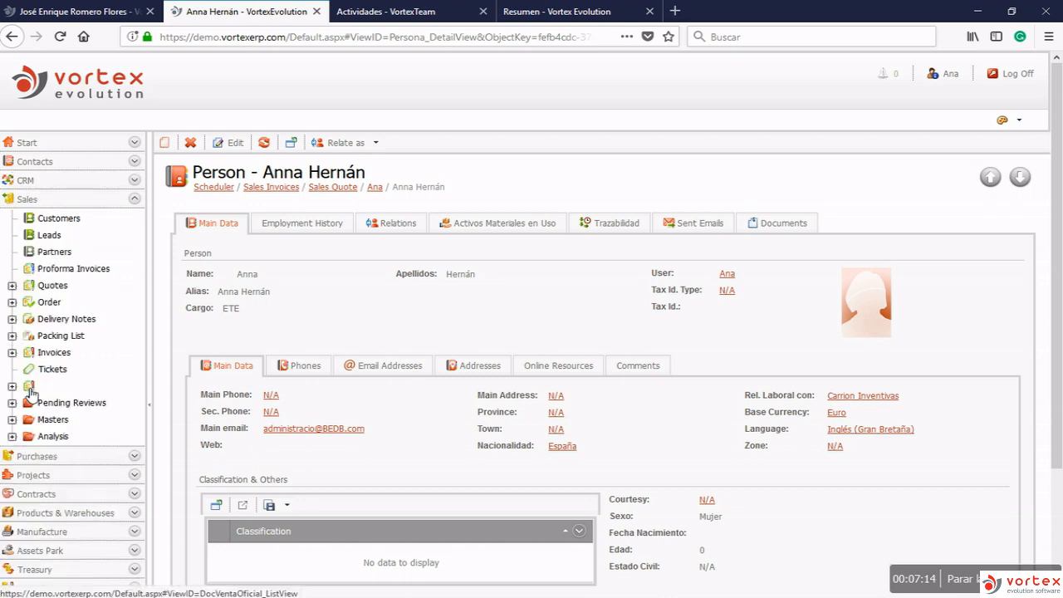
left_click(48, 289)
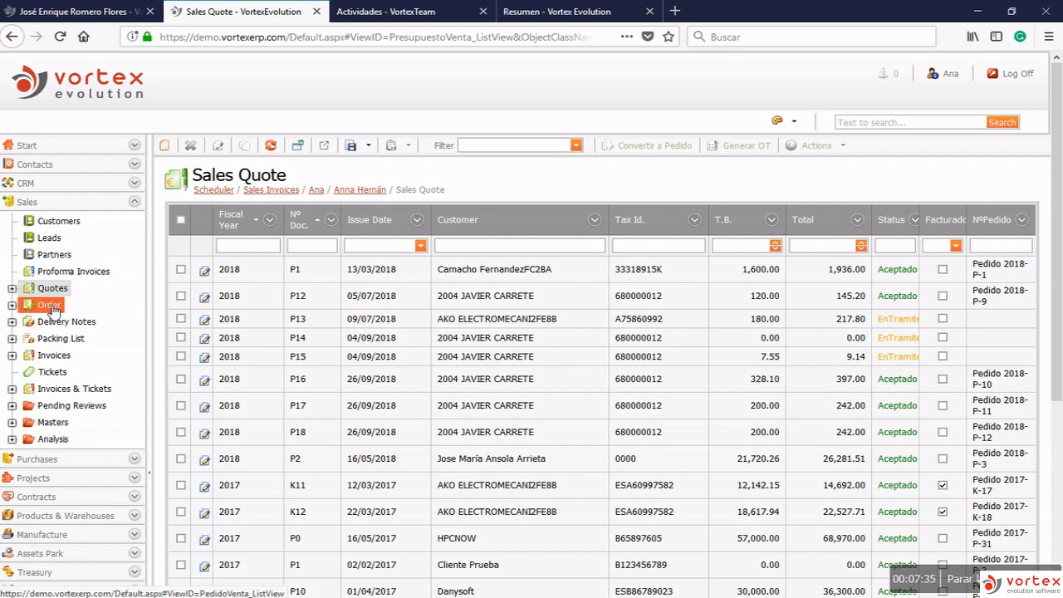
left_click(52, 309)
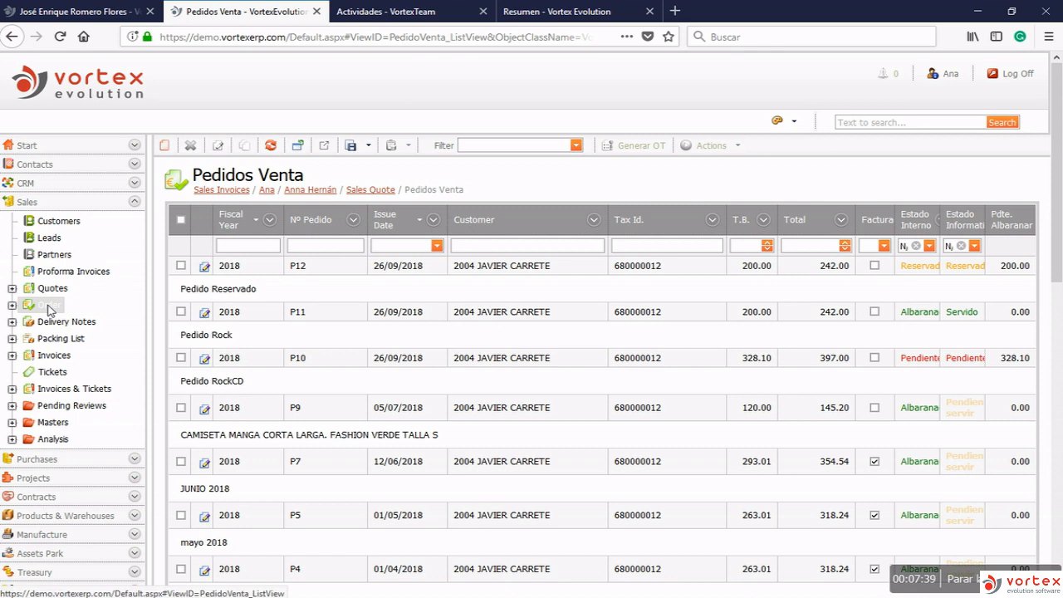
From the signed-in user's profile, edit the linked person record, set Language to Español/Castellano, and save and close it
left_click(950, 78)
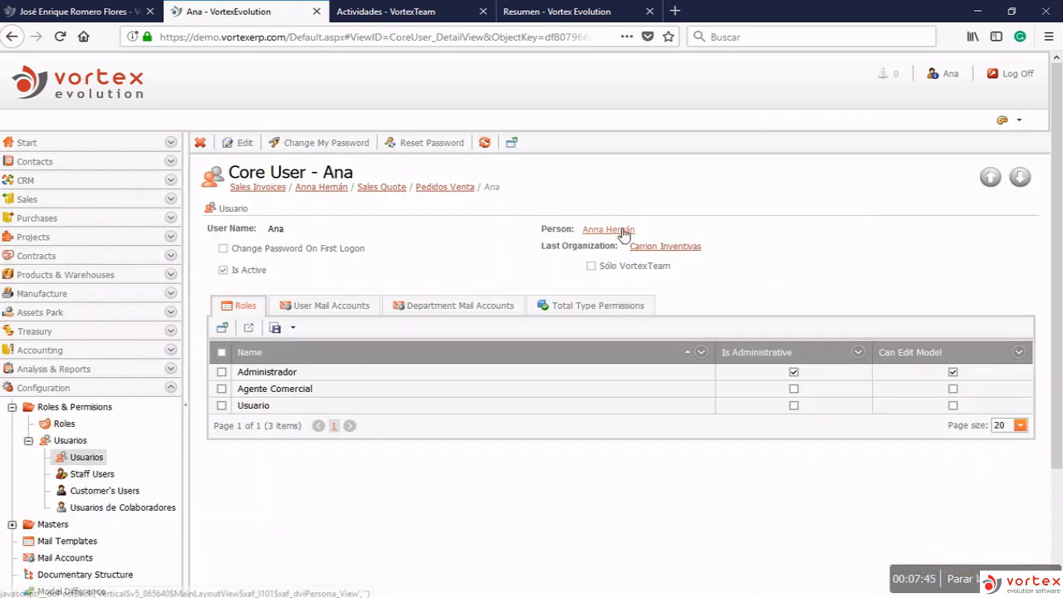
left_click(622, 232)
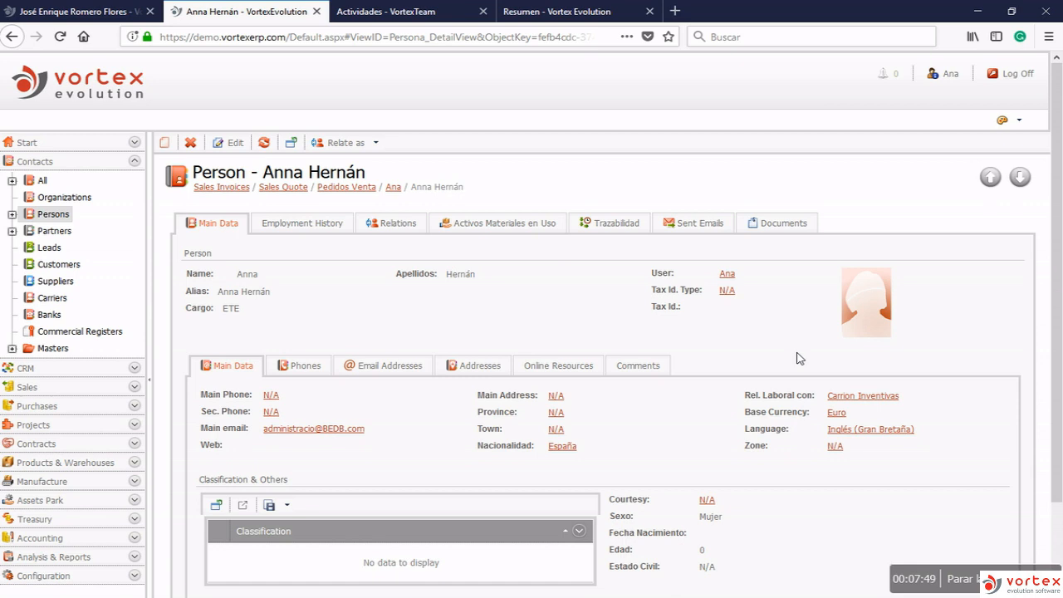
left_click(241, 145)
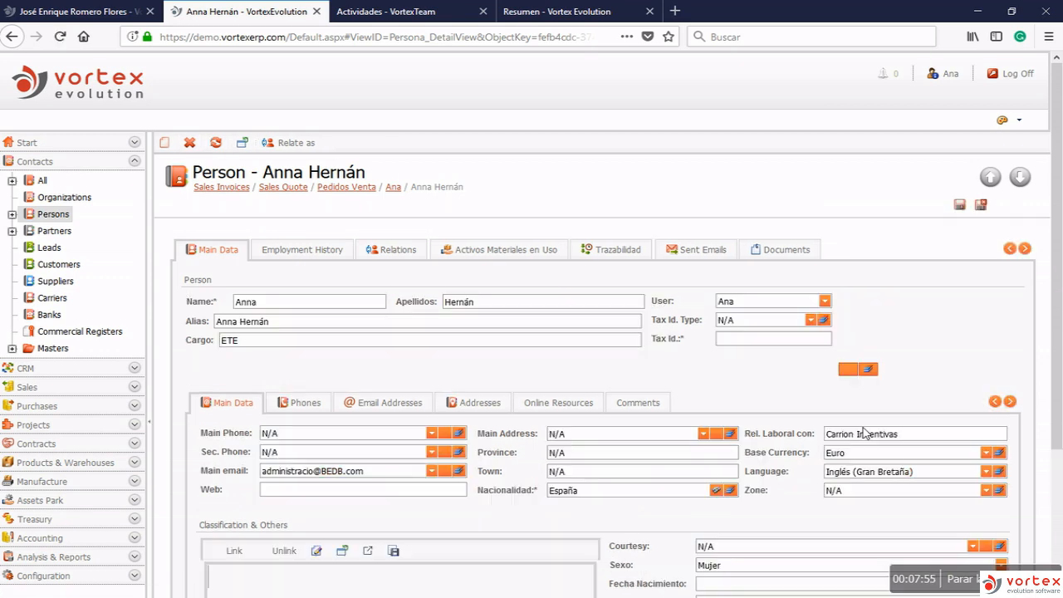
left_click(988, 471)
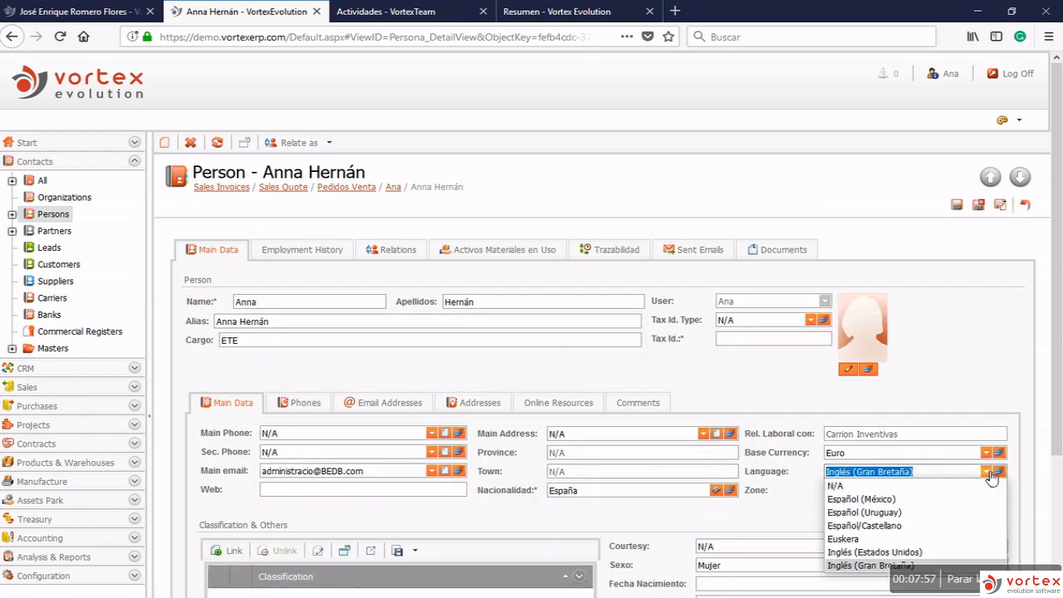
left_click(859, 530)
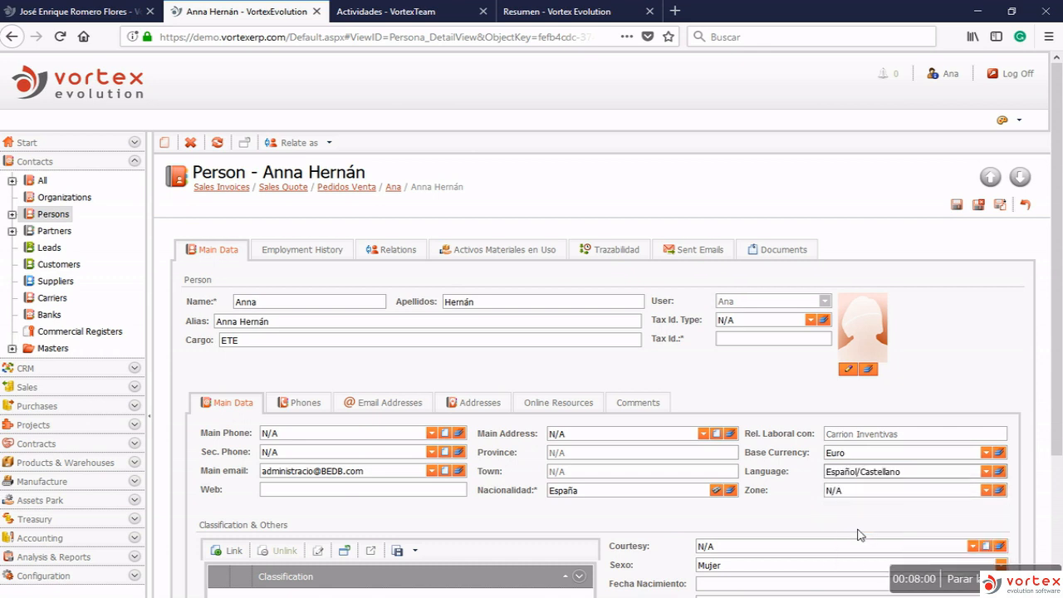
left_click(978, 207)
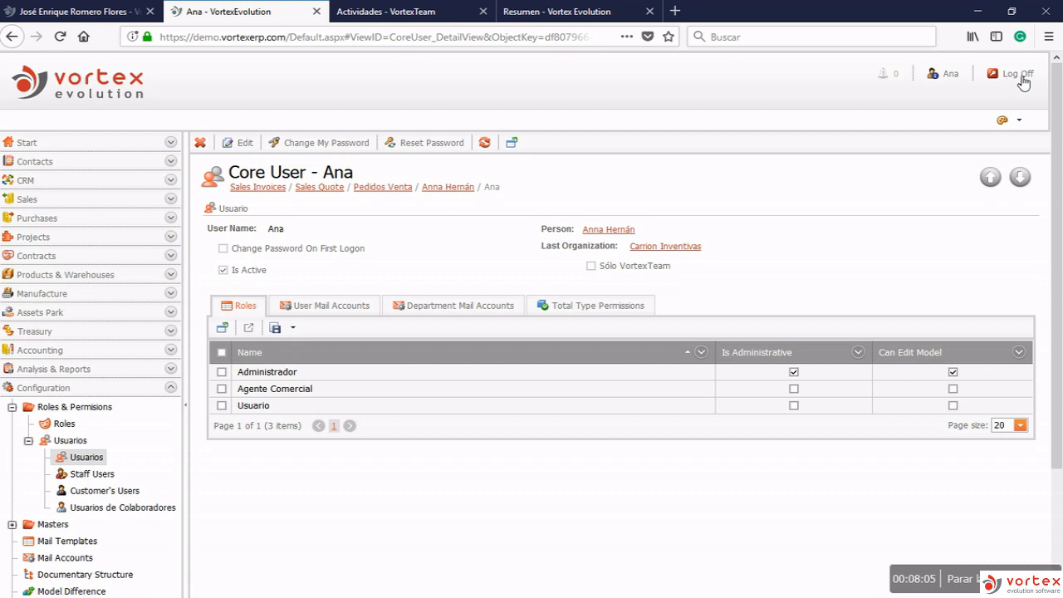
Log off and sign back in with the account password, declining to update the browser's saved credentials
left_click(1021, 80)
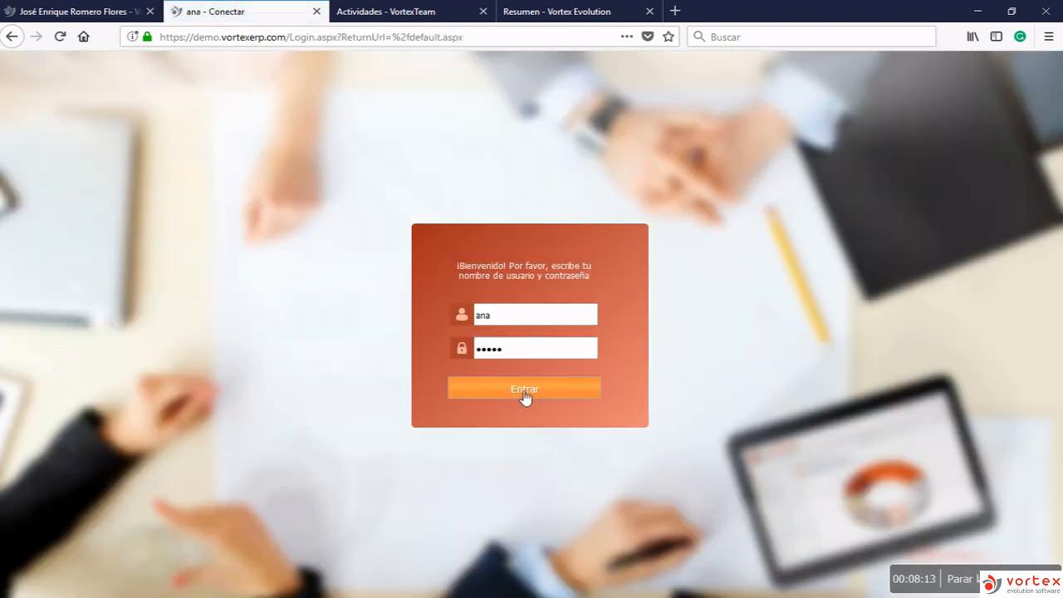
left_click(525, 395)
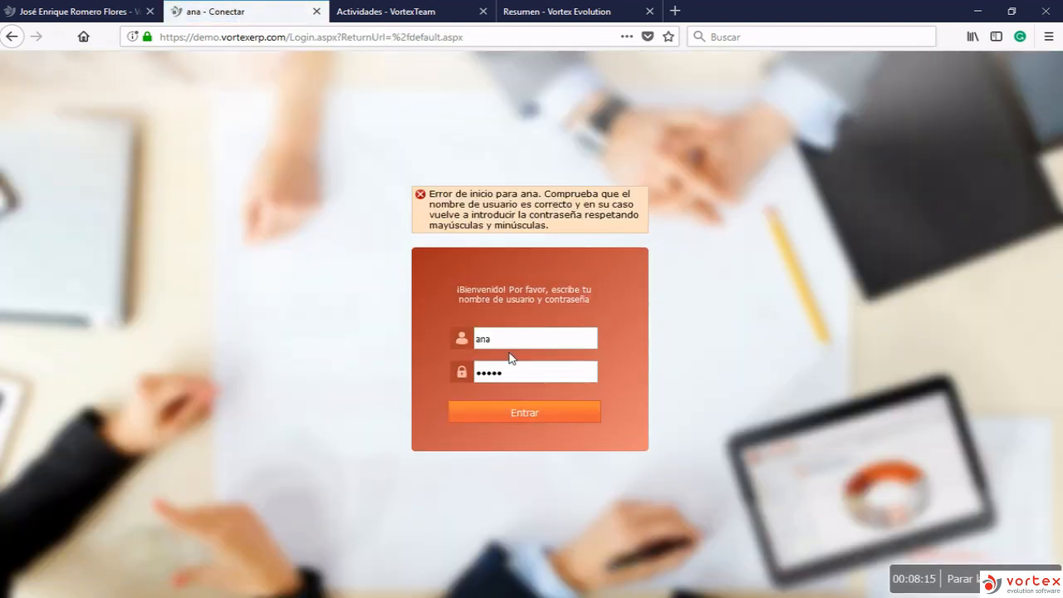
double_click(534, 380)
type("•••••")
left_click(513, 414)
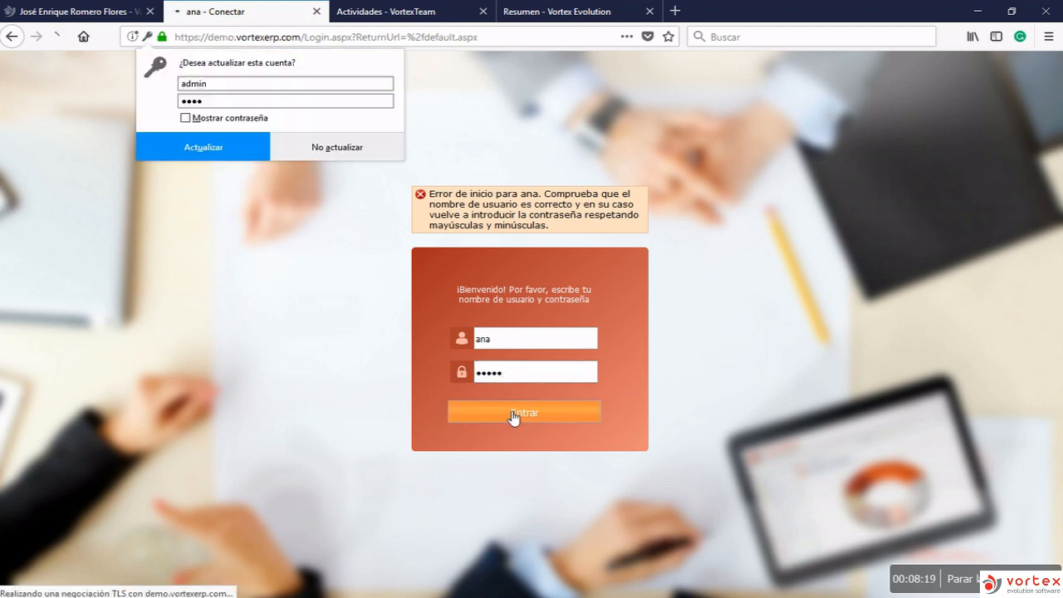
left_click(333, 154)
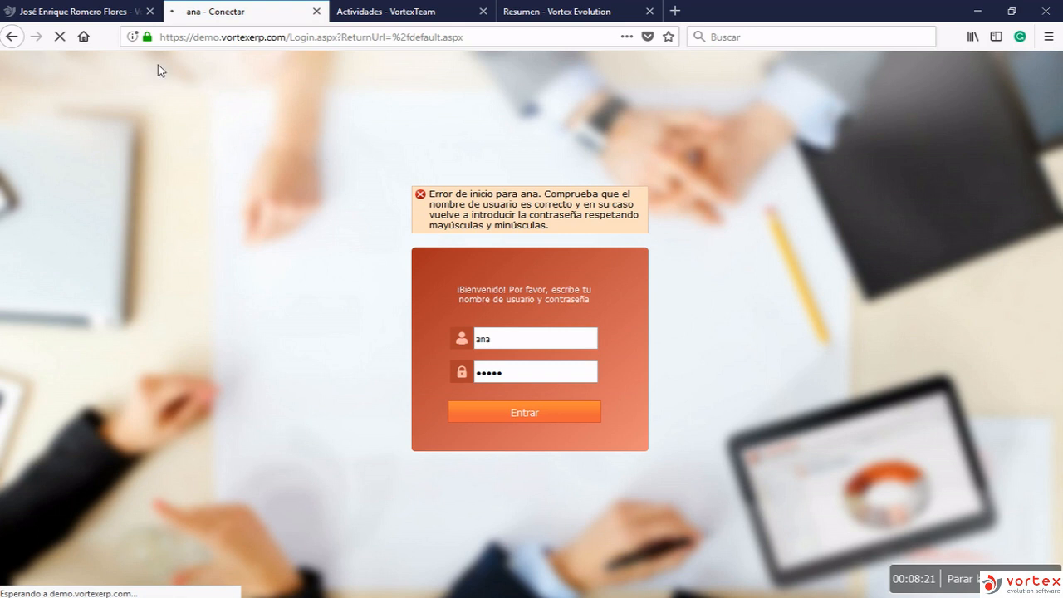
Accept Carrion Inventivas as the organization for the demo session and bring up its Agenda
left_click(86, 10)
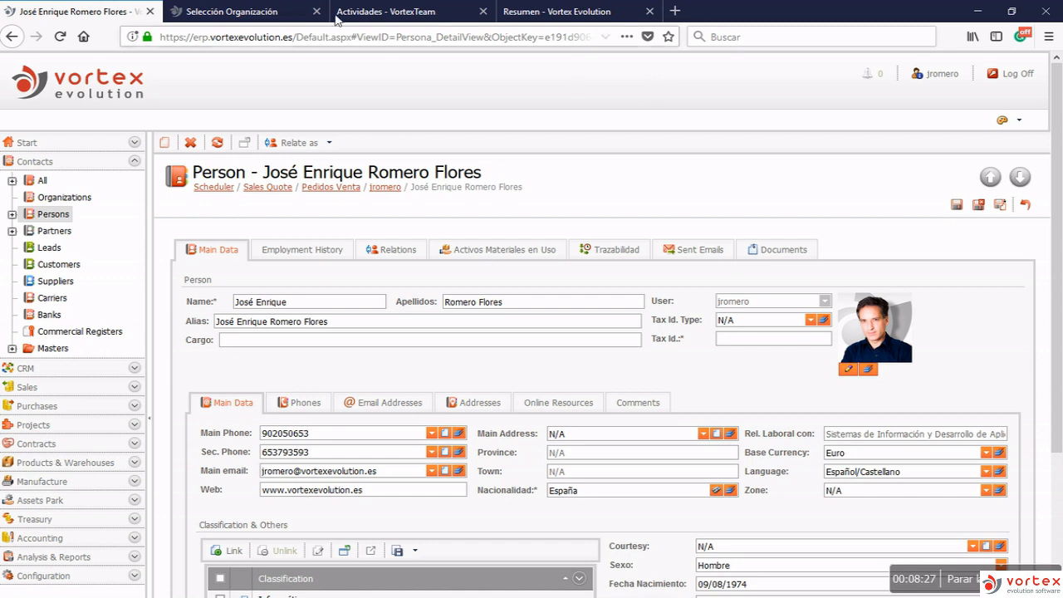
left_click(224, 14)
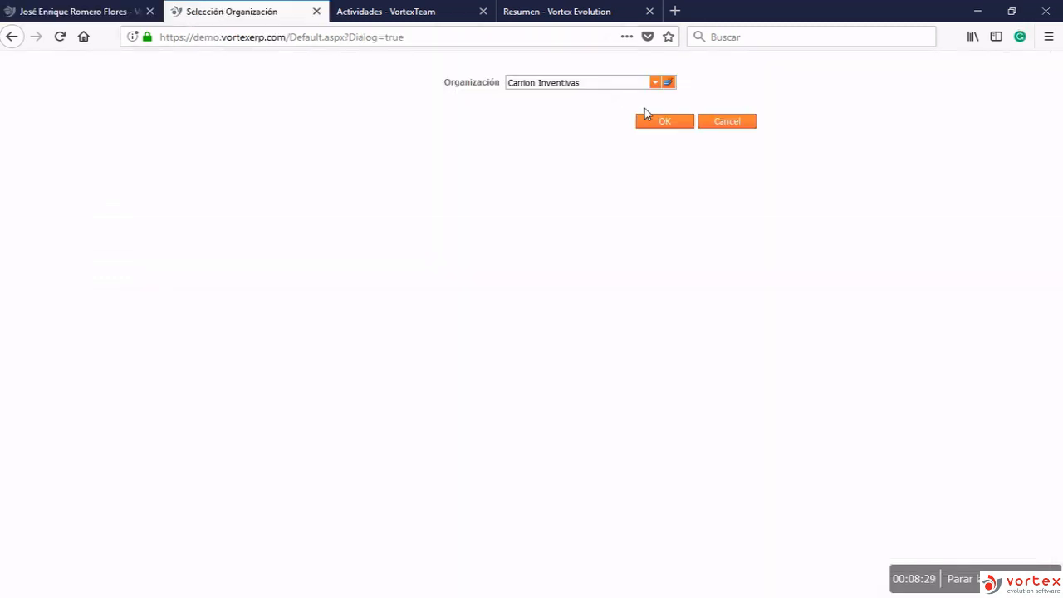
left_click(665, 124)
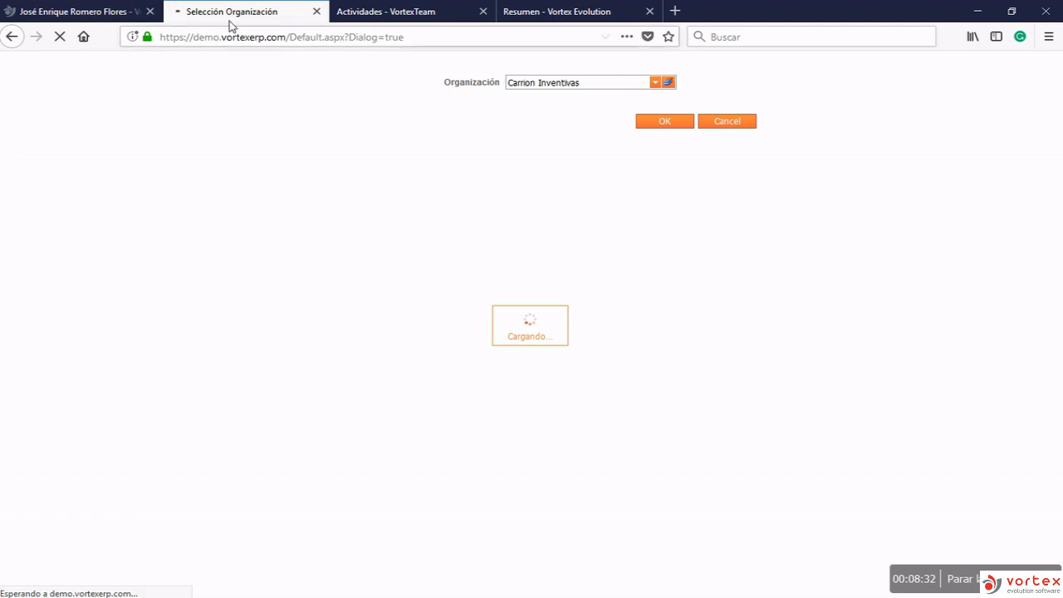
left_click(93, 11)
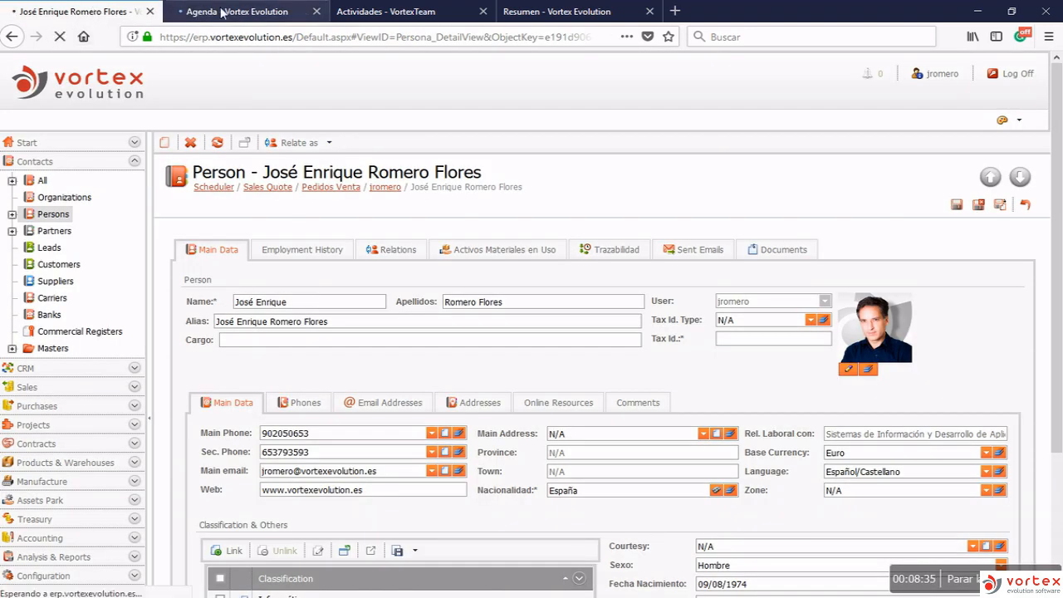
left_click(222, 12)
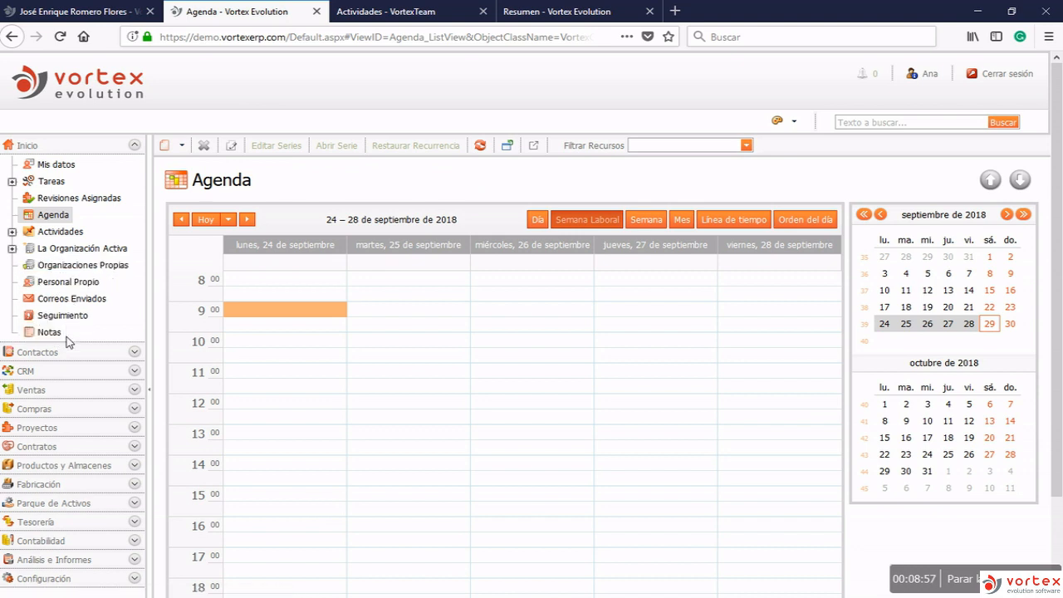
Expand the Contactos and CRM navigation groups to examine their Spanish entries
left_click(50, 353)
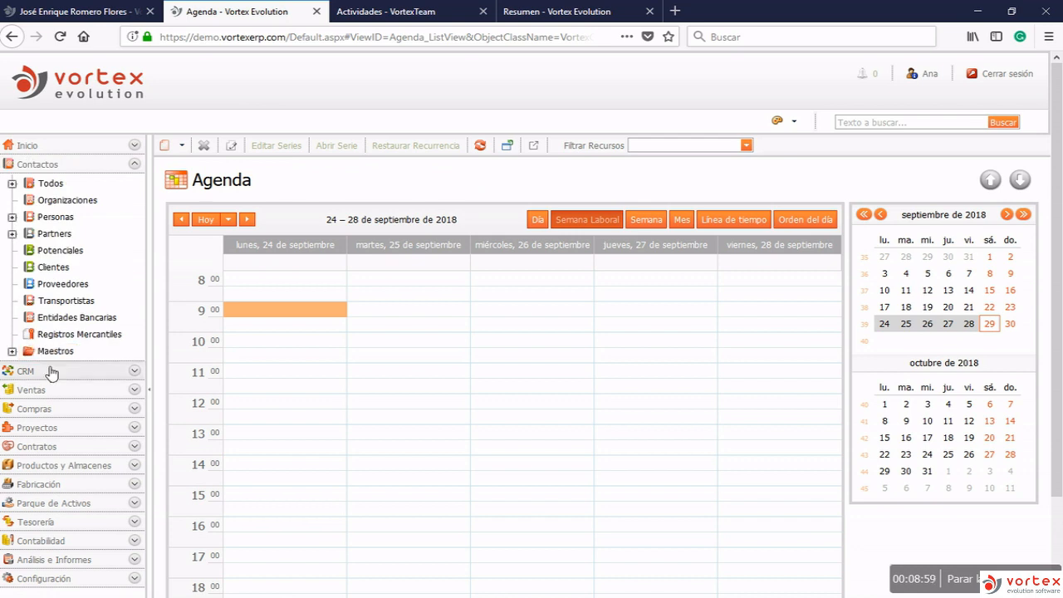
left_click(48, 371)
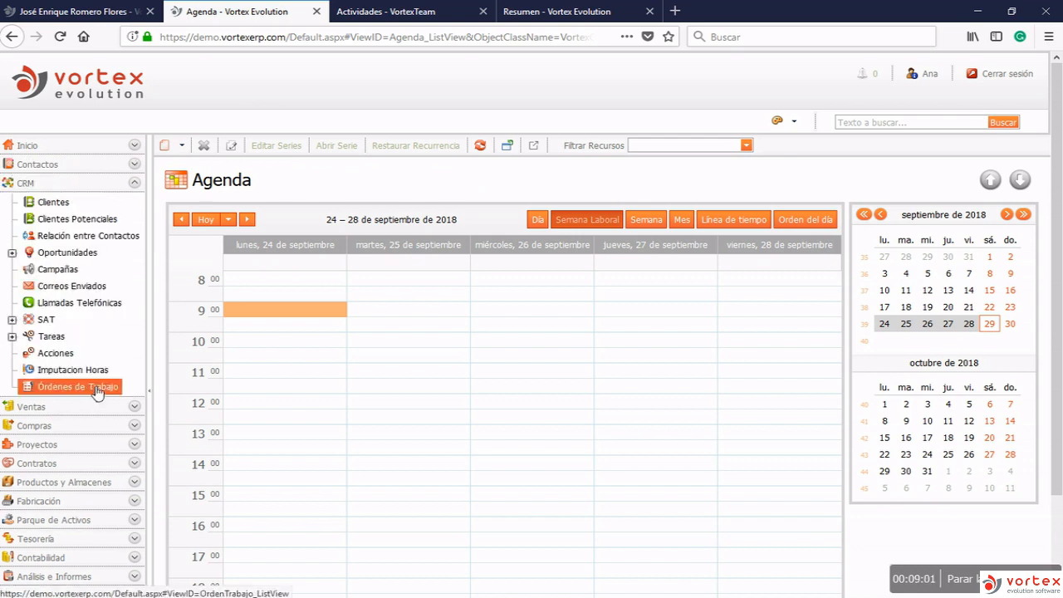
Minimize the browser and launch the VortexEvolution.Win desktop client from its desktop shortcut
left_click(977, 17)
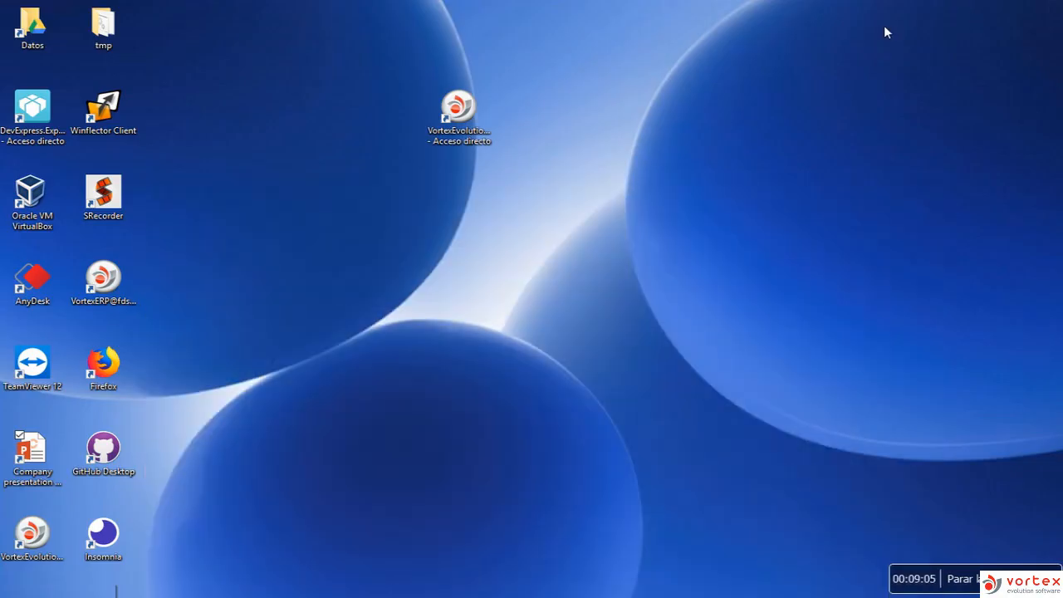
left_click(486, 120)
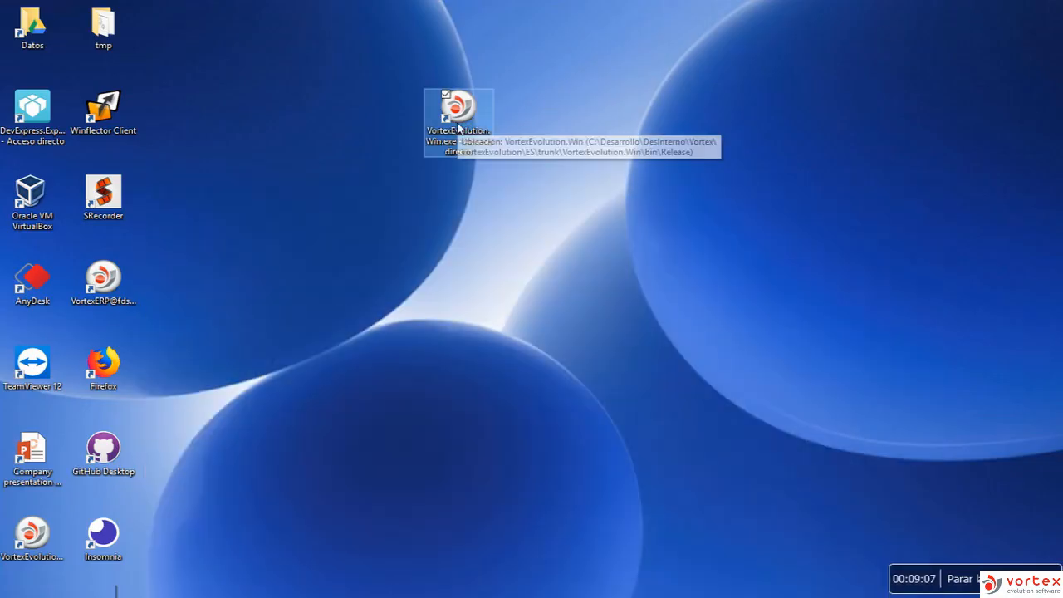
double_click(457, 125)
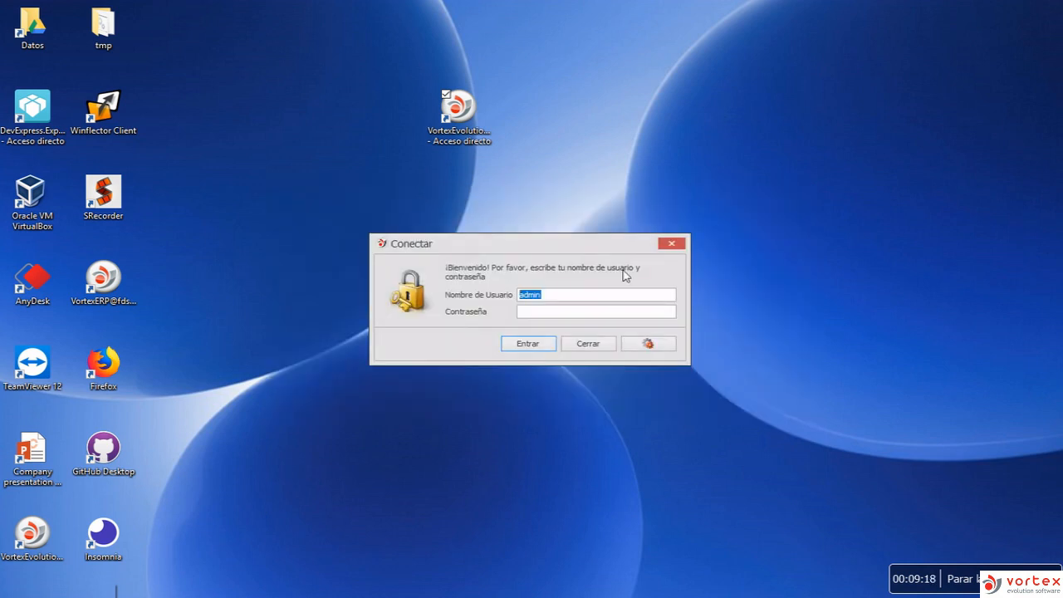
Log in to the desktop client as admin with the account password and accept Carrion Inventivas as the organization
left_click(590, 317)
type("***********")
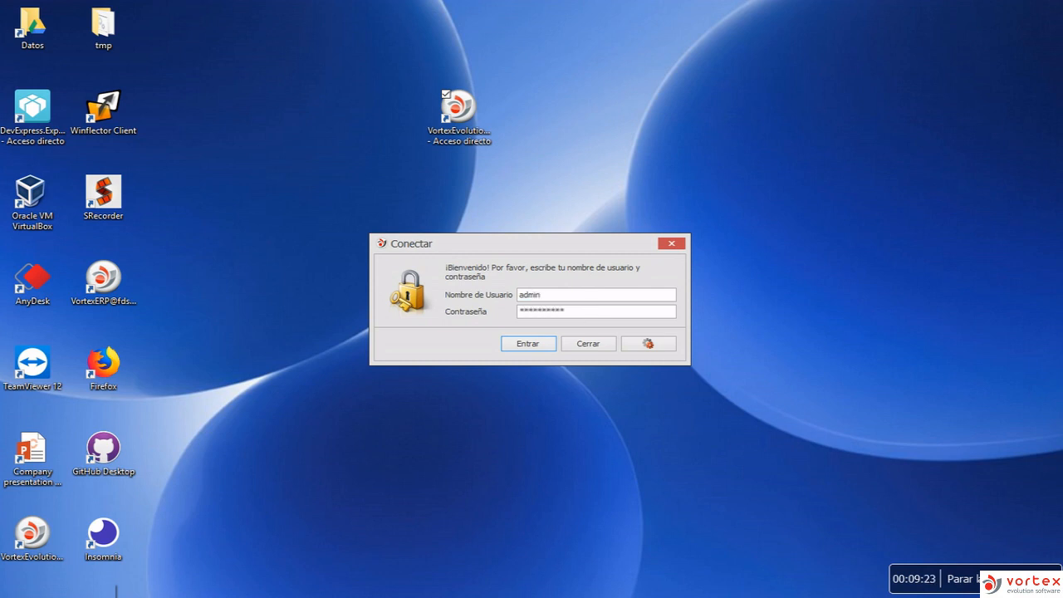
left_click(528, 343)
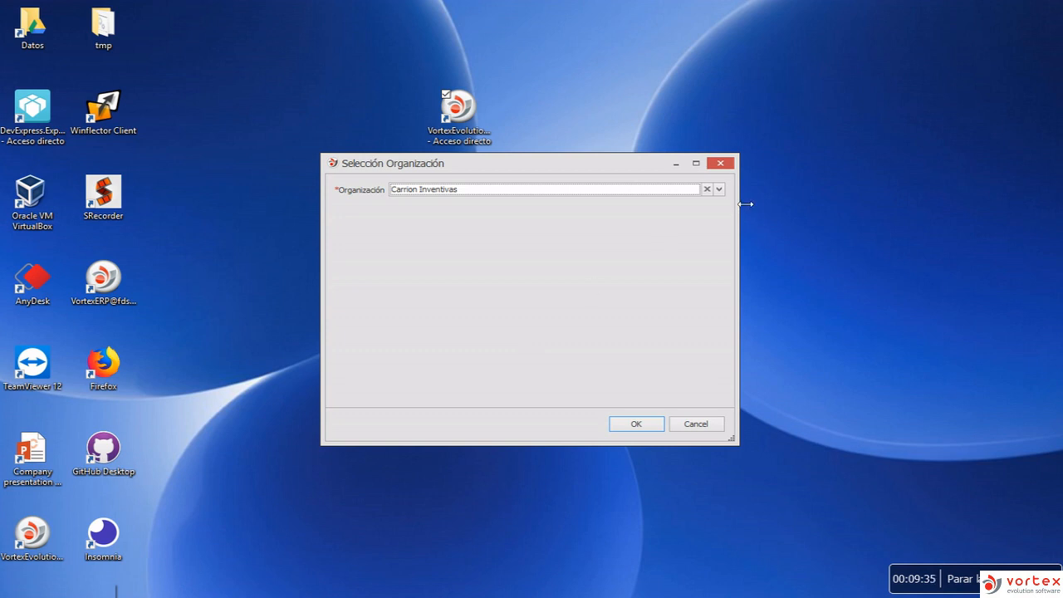
left_click(719, 190)
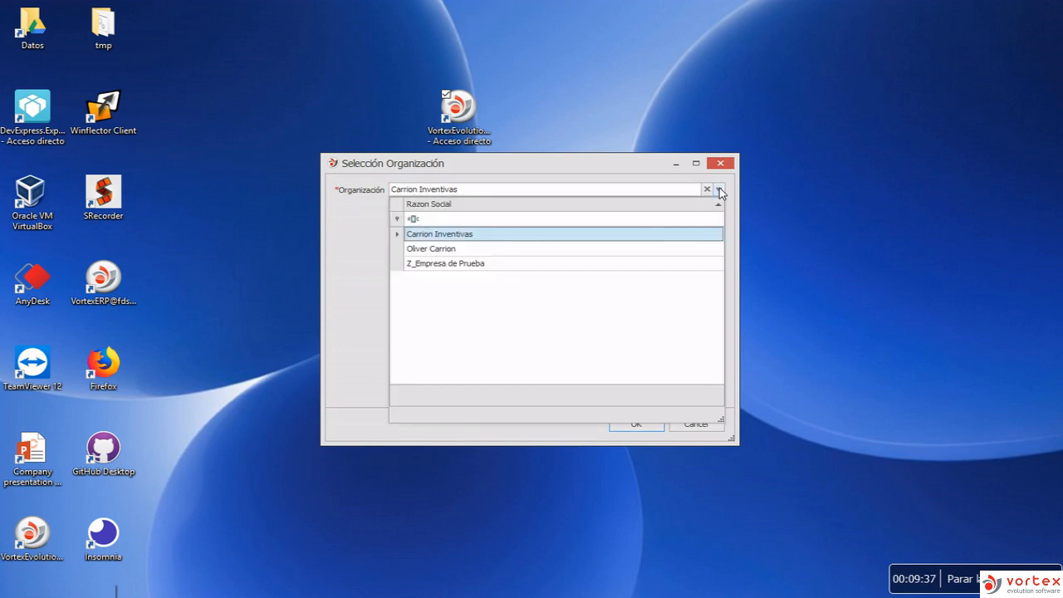
left_click(719, 190)
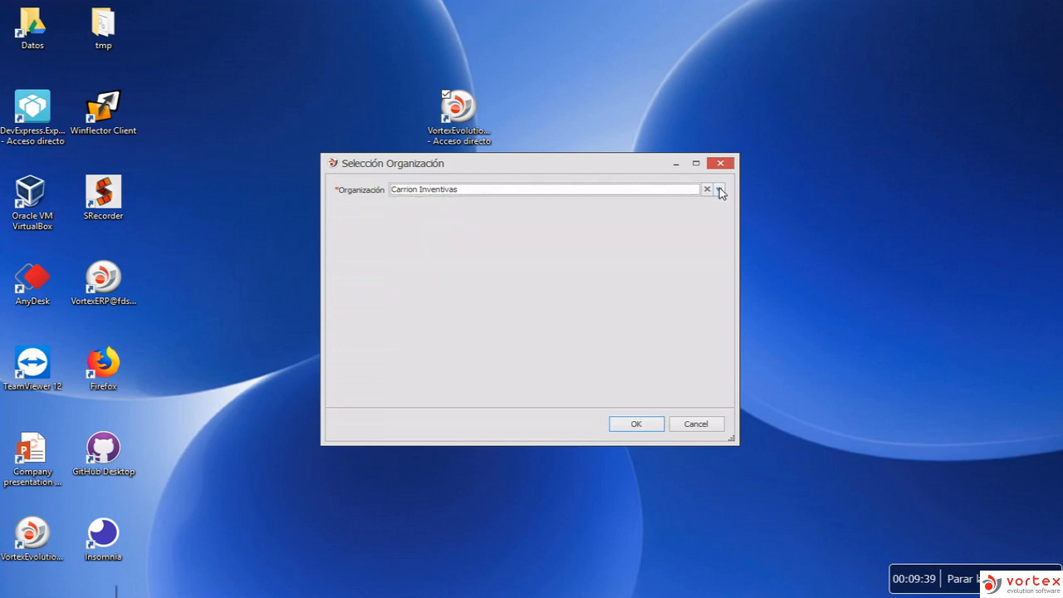
left_click(641, 425)
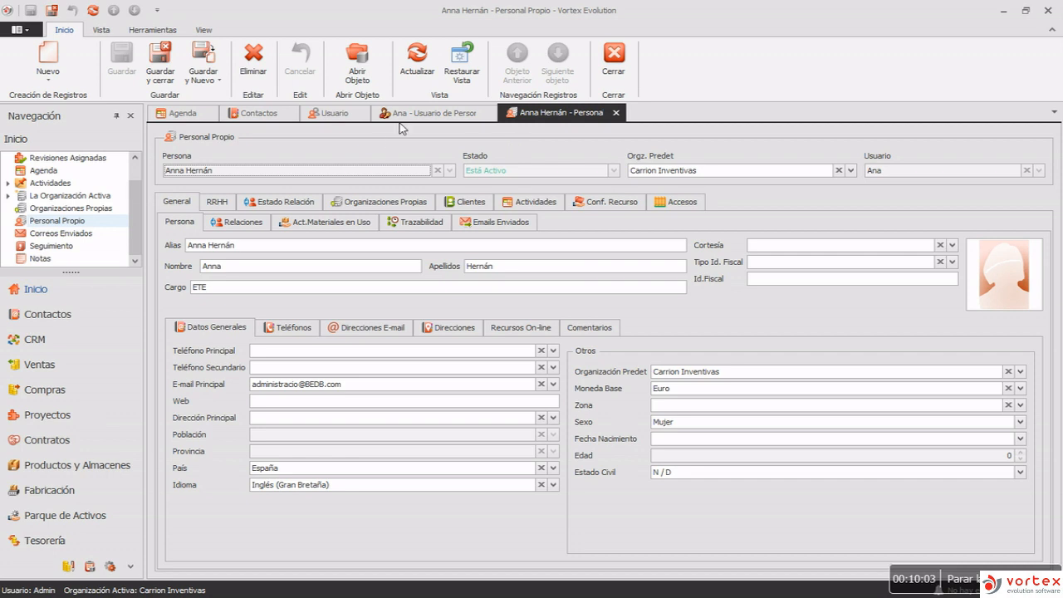
Look through the open user, contacts and Agenda views, and check the list of open documents
left_click(420, 114)
left_click(331, 113)
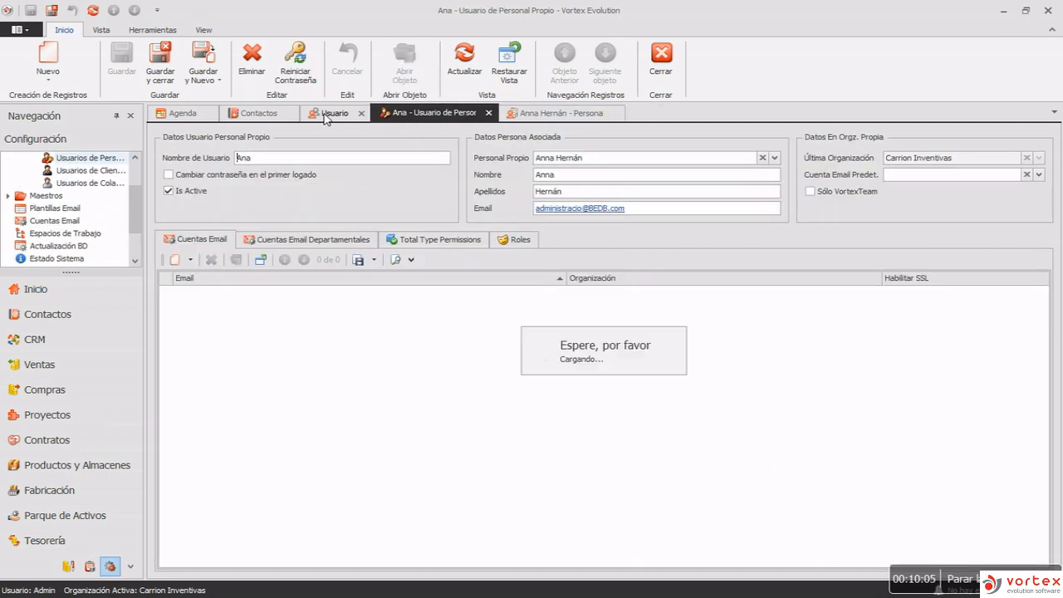
left_click(254, 117)
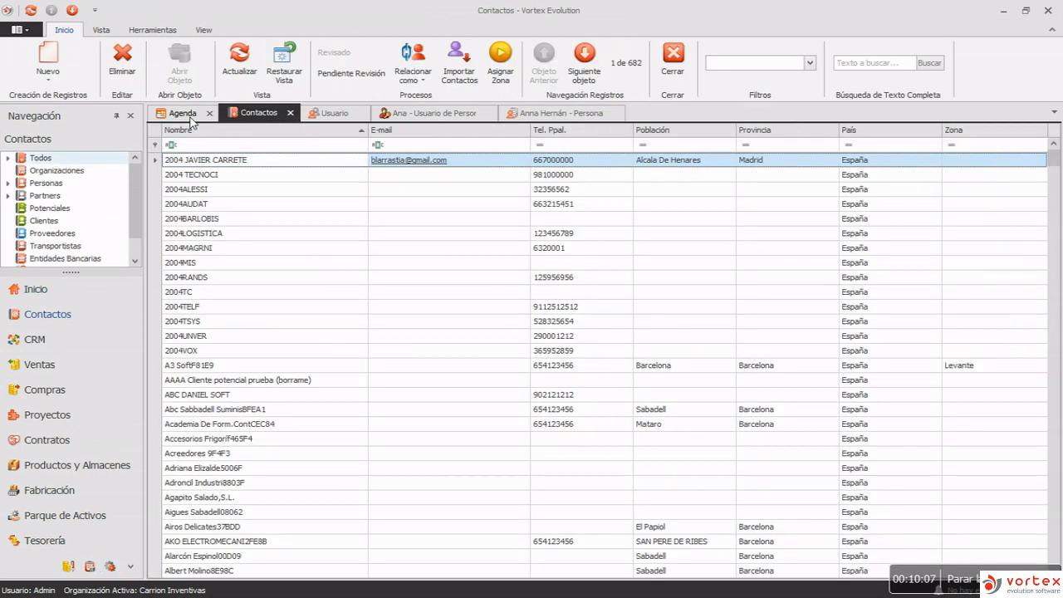
left_click(182, 114)
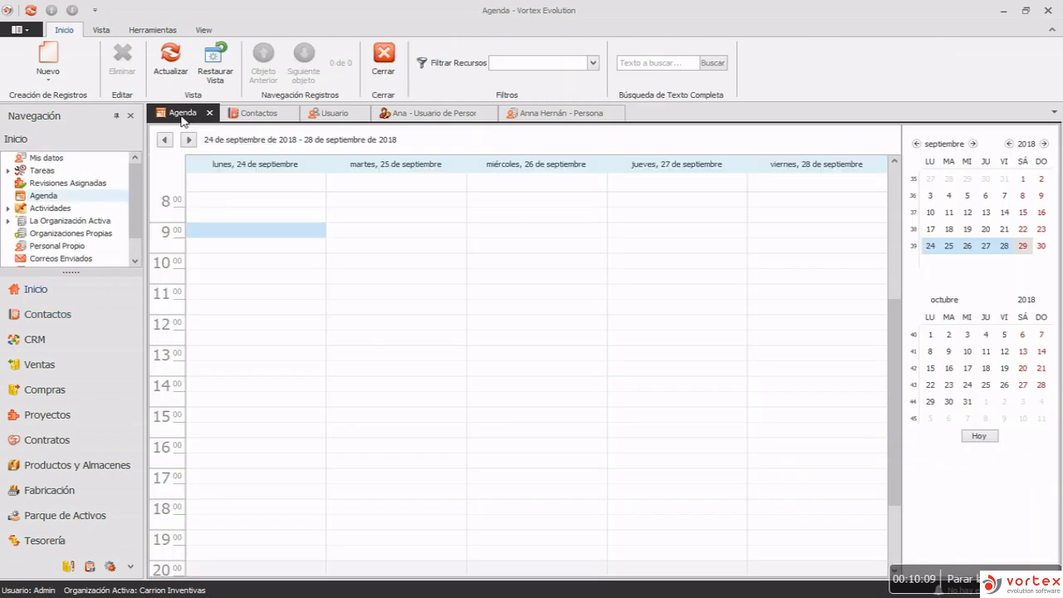
left_click(1054, 116)
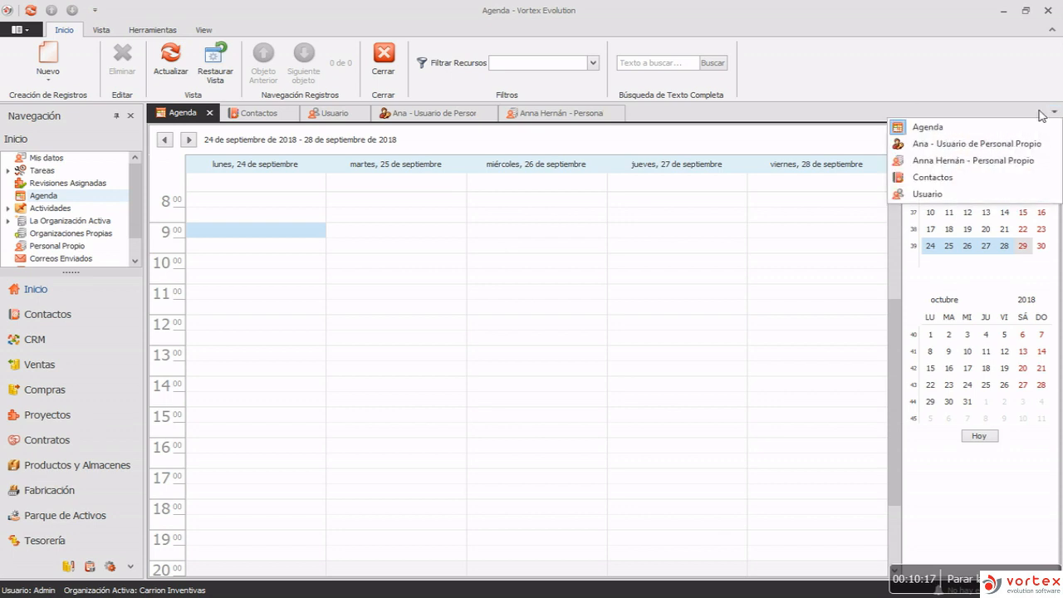
left_click(774, 115)
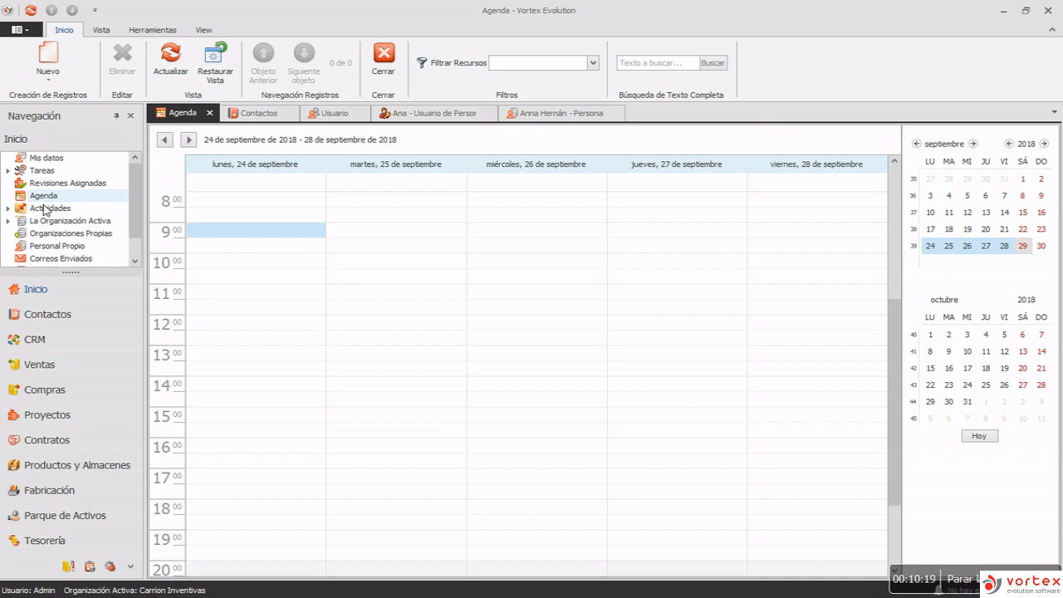
Open the signed-in user's Mis datos record and return to the staff member's open Persona record
left_click(44, 160)
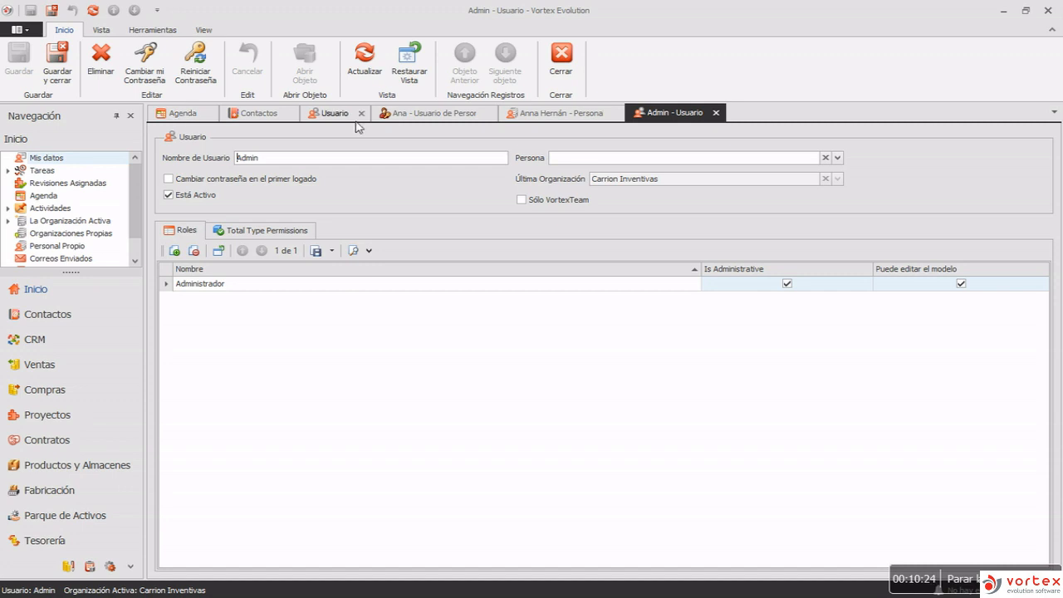
left_click(419, 121)
left_click(586, 113)
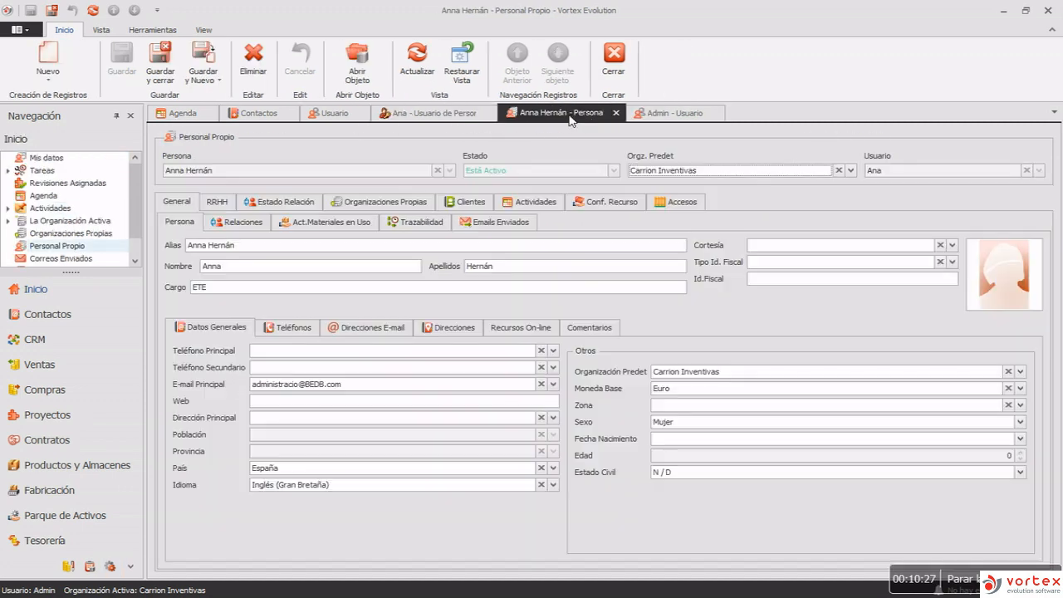
Show the open Contactos list, switch to the web client in the browser and open its CRM Clientes list
left_click(260, 114)
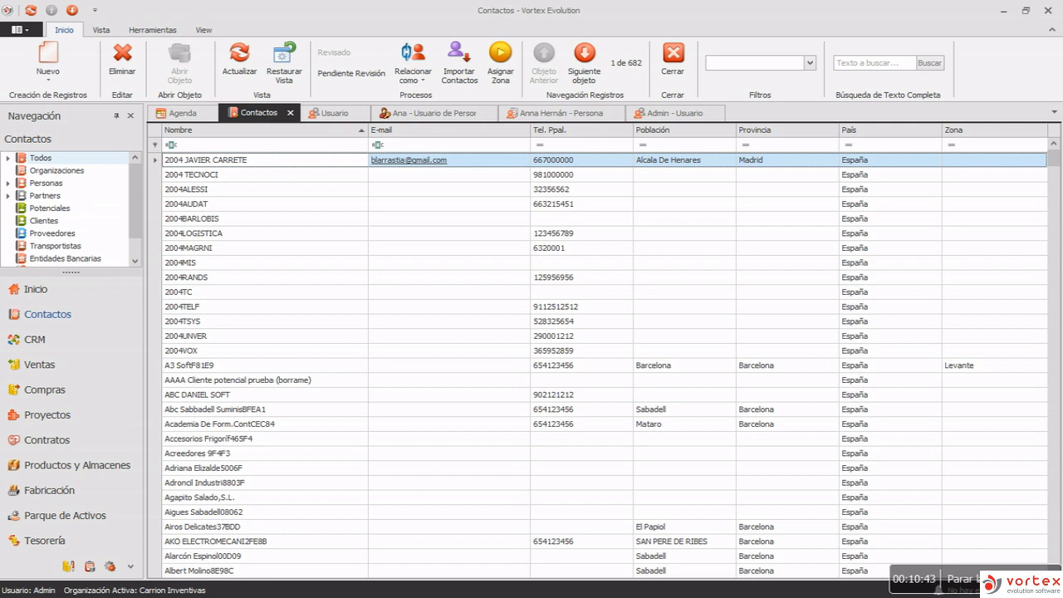
key("alt+Tab")
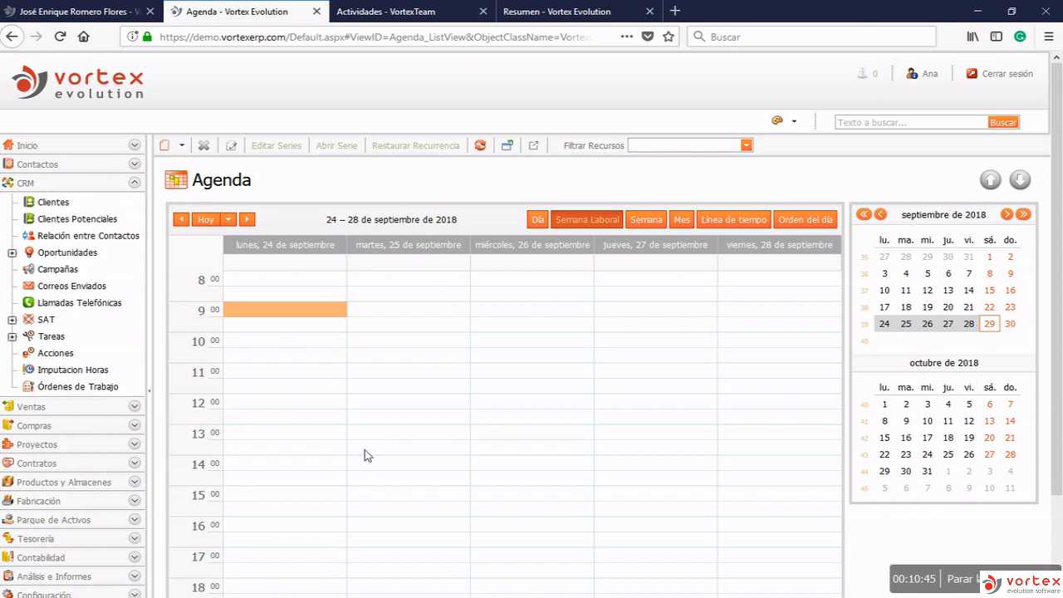
left_click(55, 203)
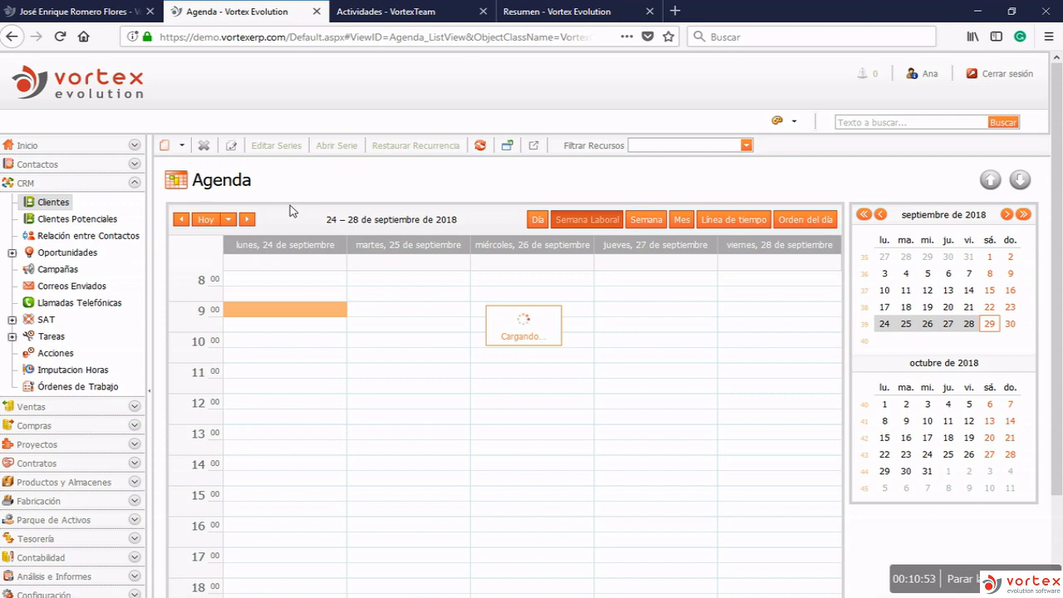
Open the Ventas Presupuestos list in the web client and open the sales quote P1
left_click(62, 408)
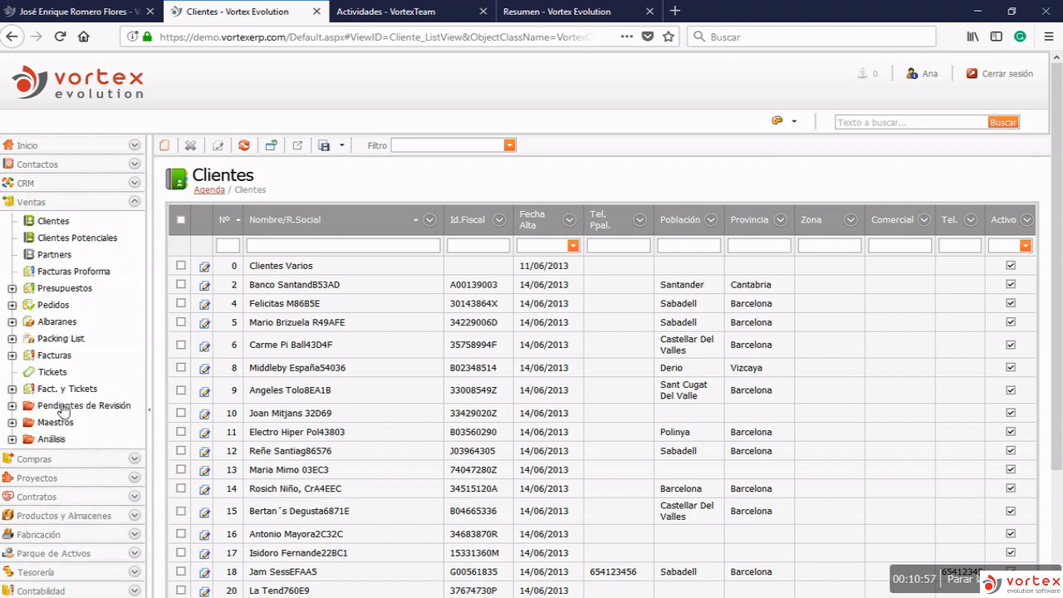
left_click(59, 290)
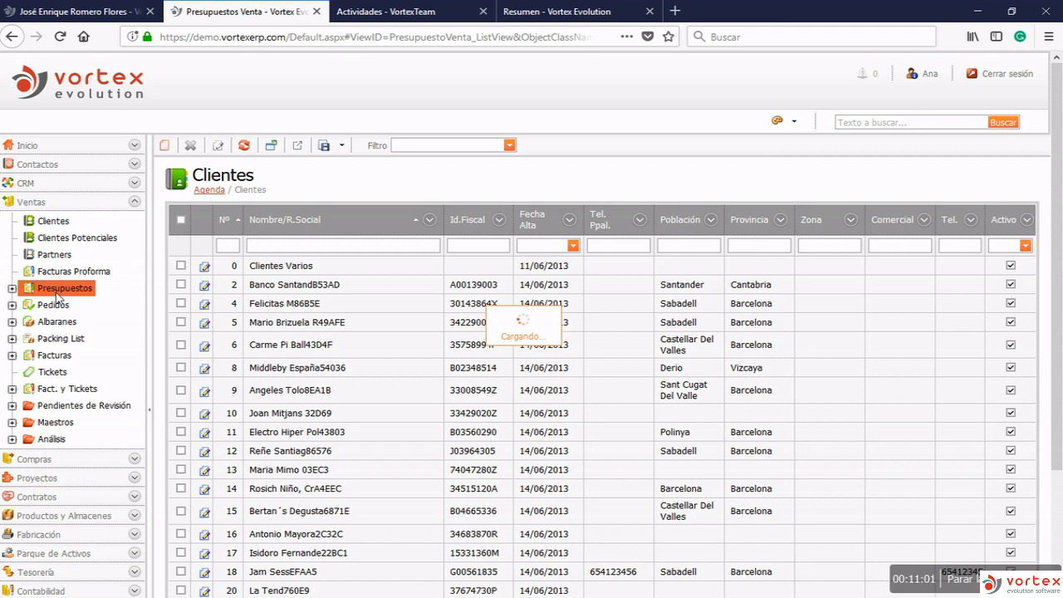
left_click(271, 275)
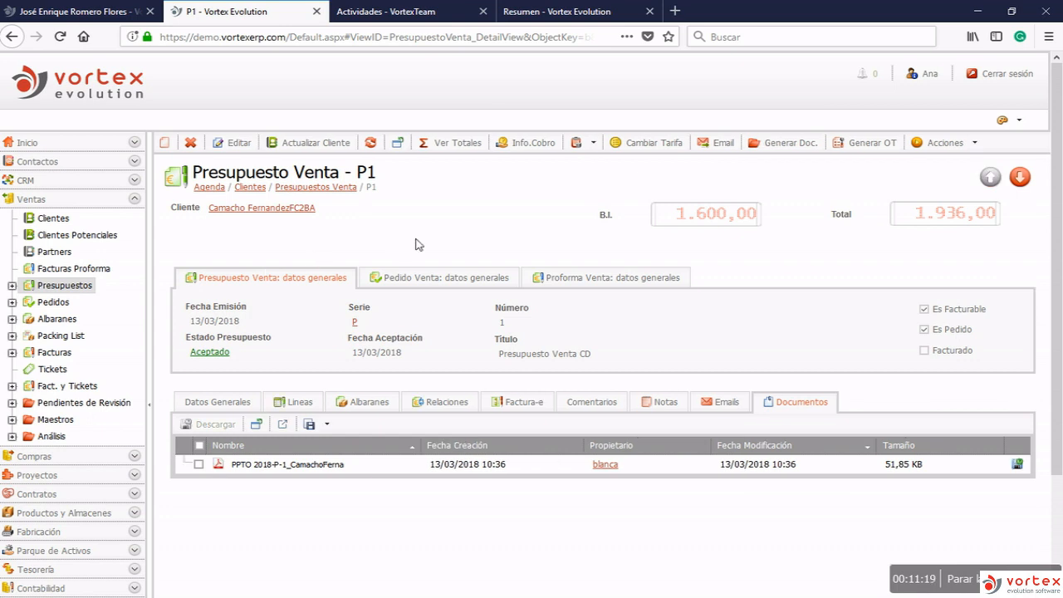
View the quote's Datos Generales, and open the linked customer's record on its own Datos Generales
left_click(215, 403)
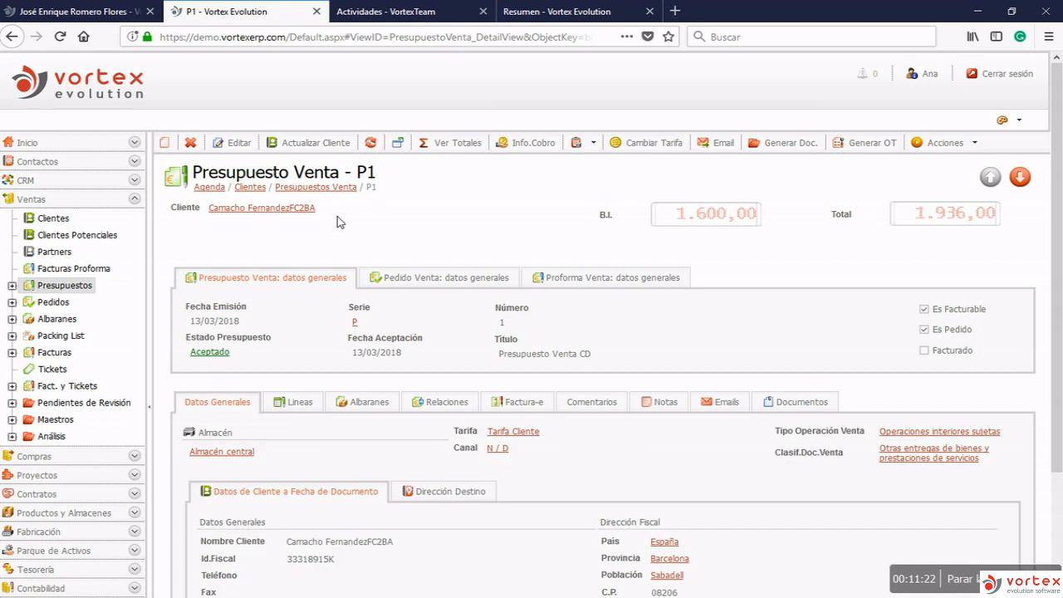
left_click(259, 210)
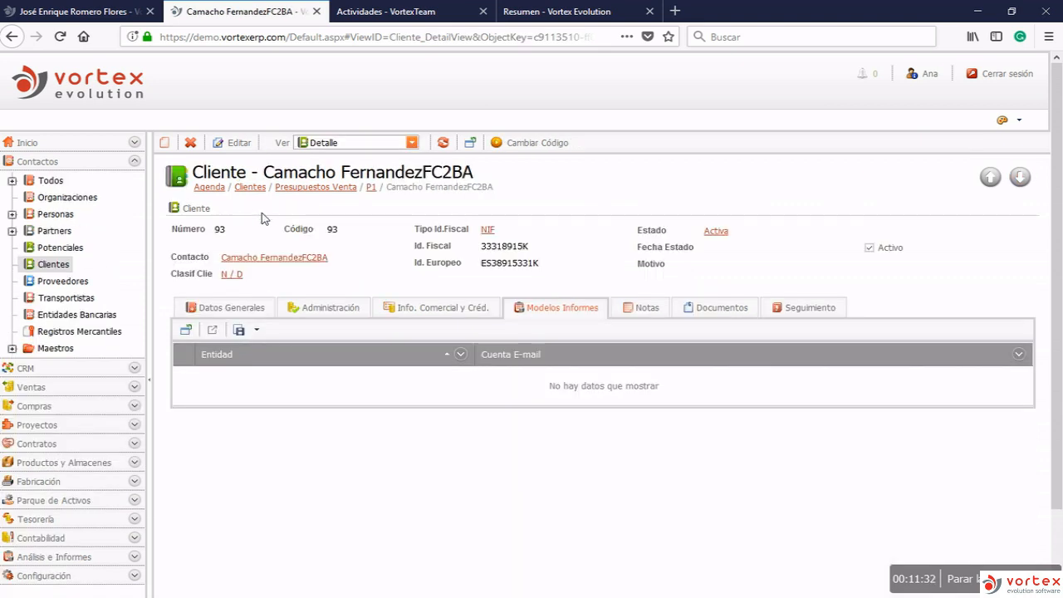
left_click(244, 314)
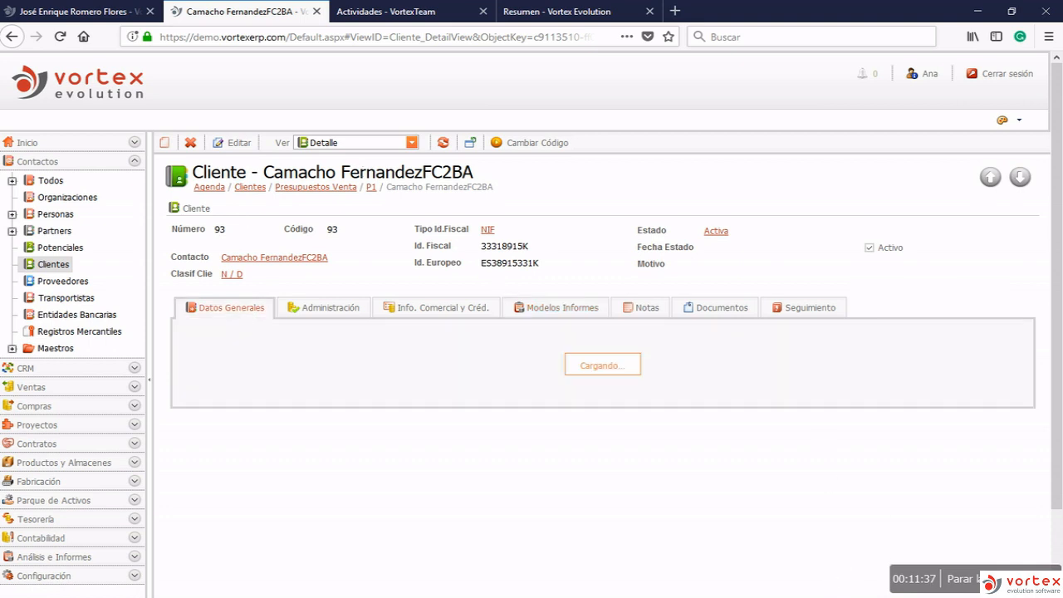
Switch back to the Vortex Evolution desktop client and open quote P15 from the Ventas Presupuestos list
mouse_move(797, 597)
left_click(795, 550)
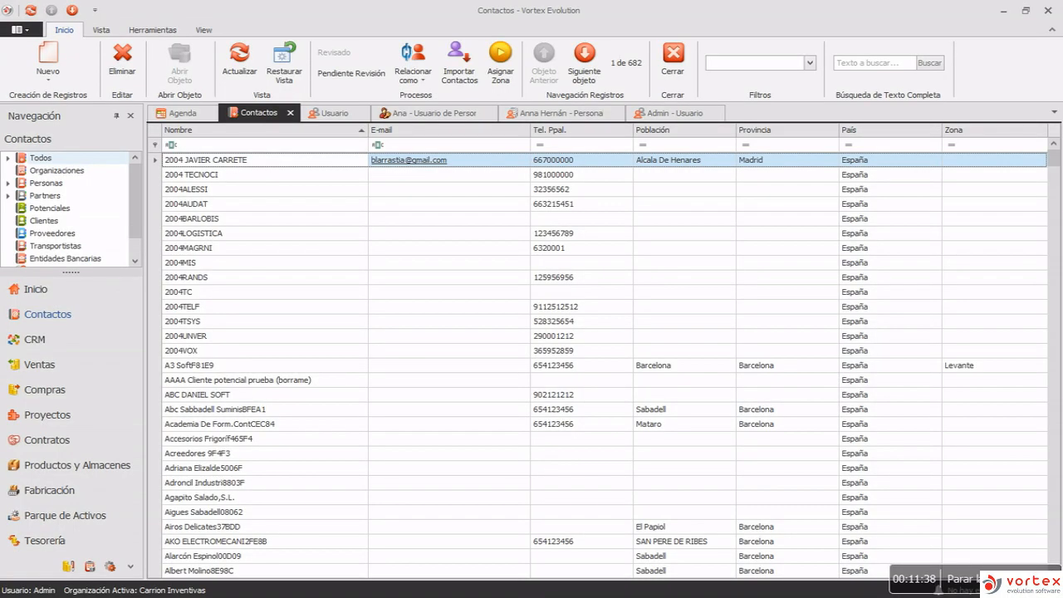
left_click(43, 370)
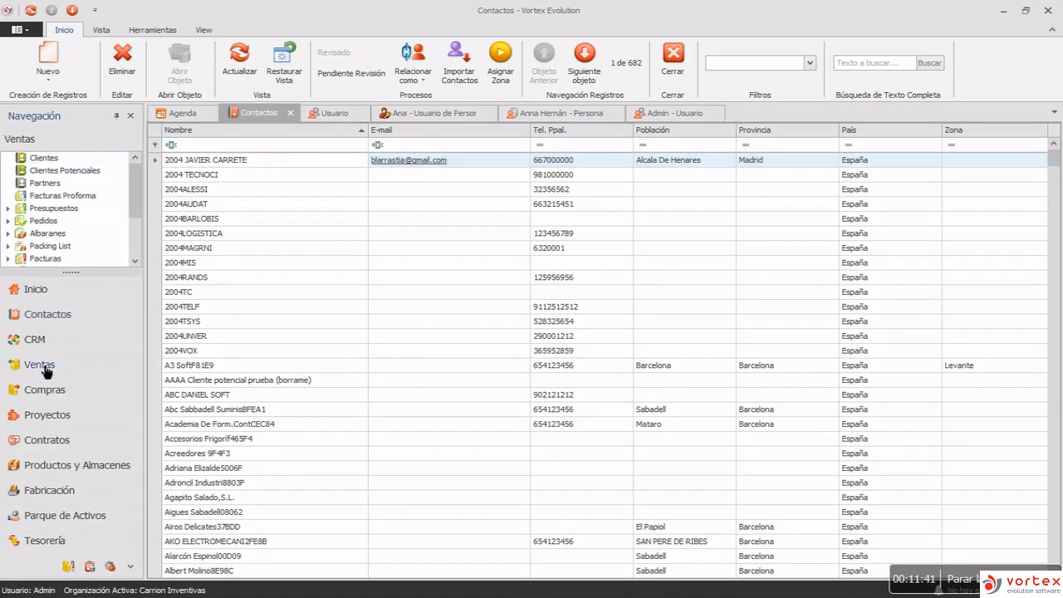
left_click(50, 210)
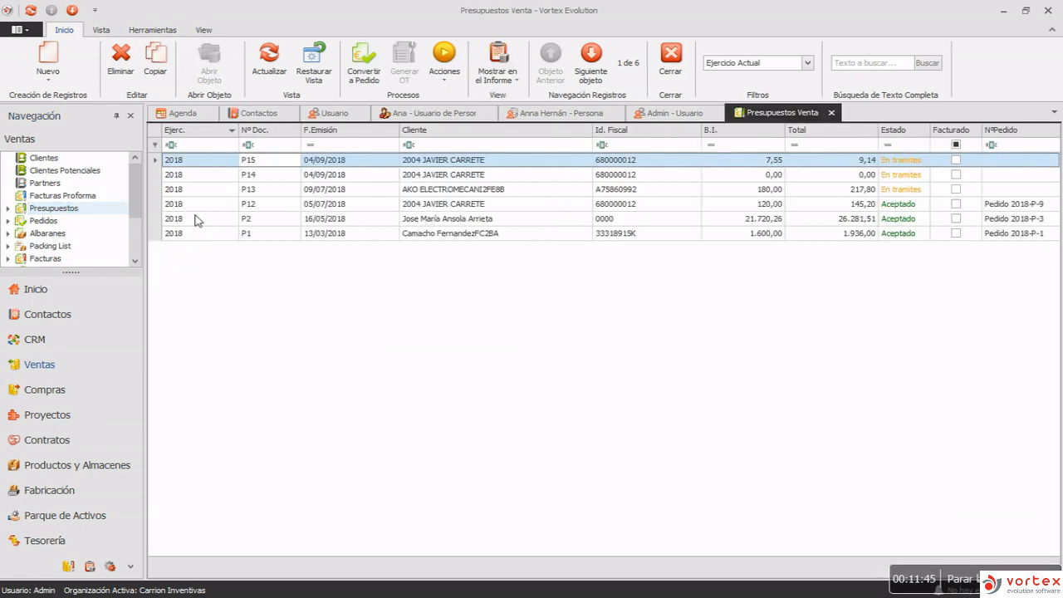
double_click(296, 163)
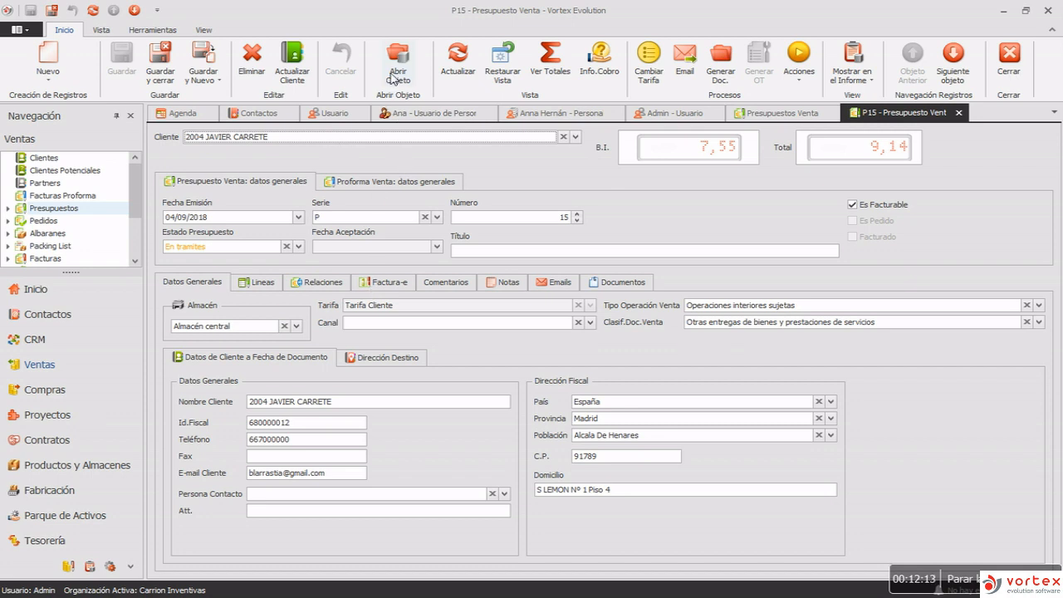
Open the records linked in quote P15's customer and Tarifa fields, and close the Tarifa Cliente record after viewing it
left_click(405, 73)
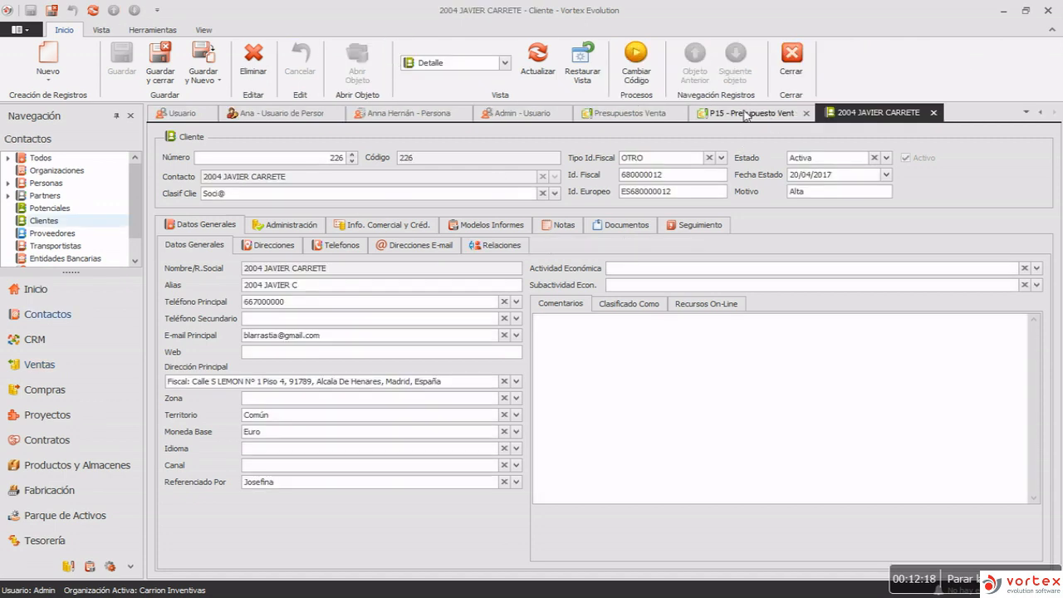
left_click(741, 113)
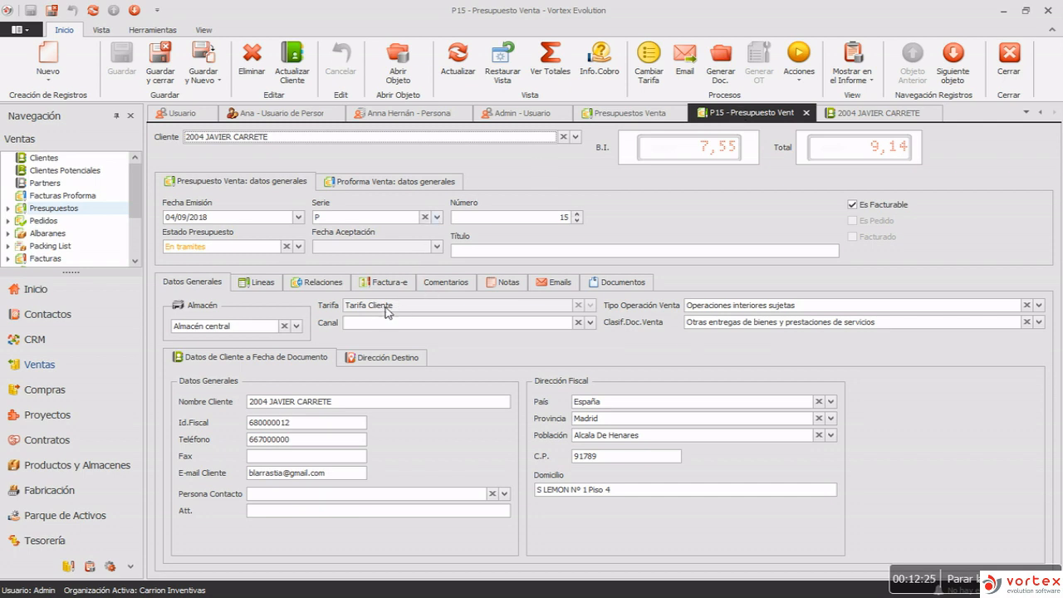
left_click(386, 309)
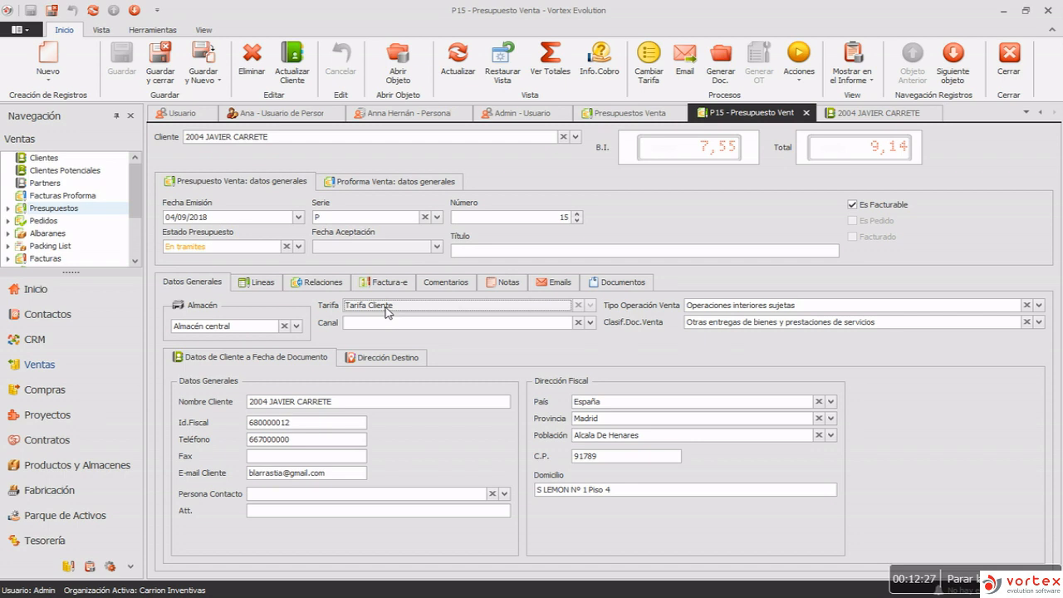
left_click(400, 71)
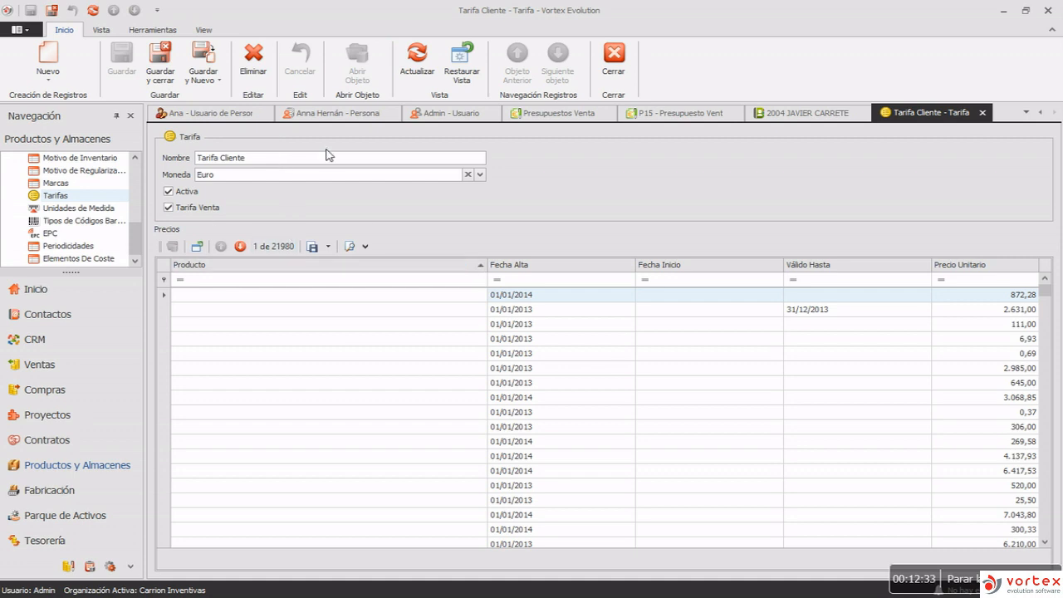
left_click(982, 113)
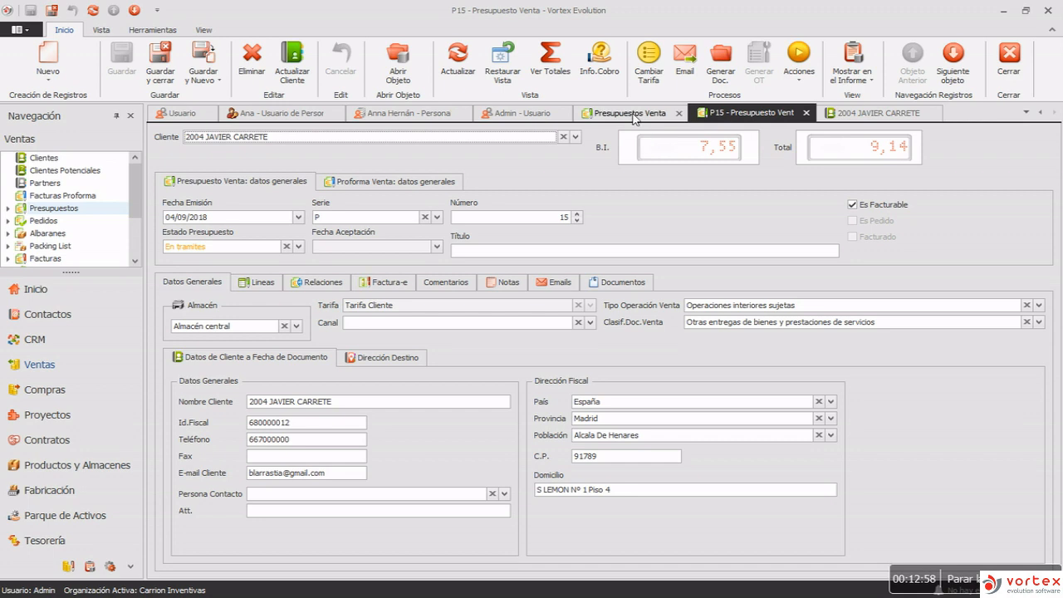
Return to the Presupuestos Venta list and open the Productos list from Productos y Almacenes
left_click(633, 116)
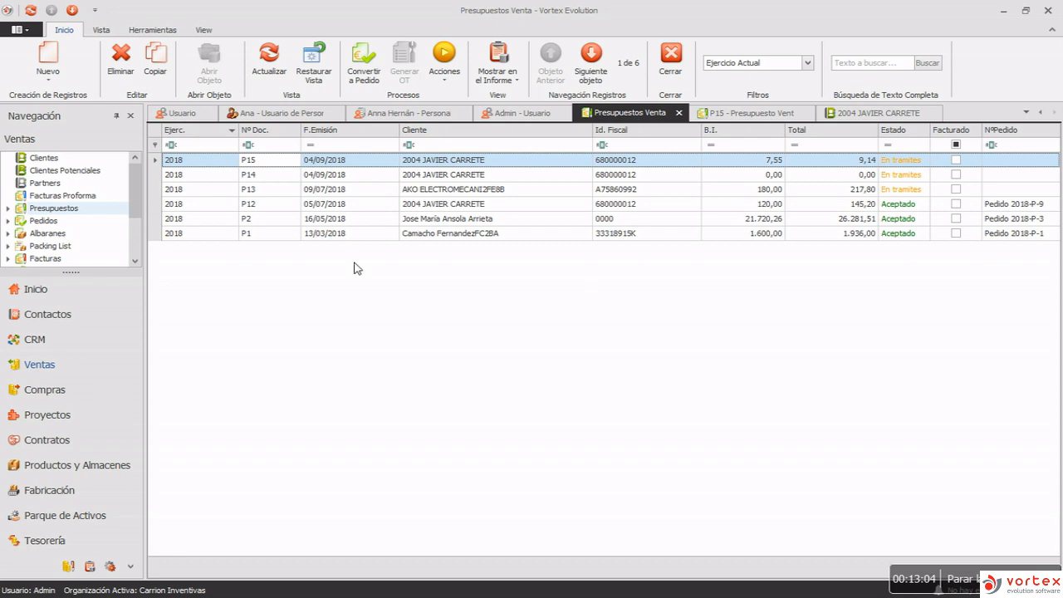
left_click(60, 473)
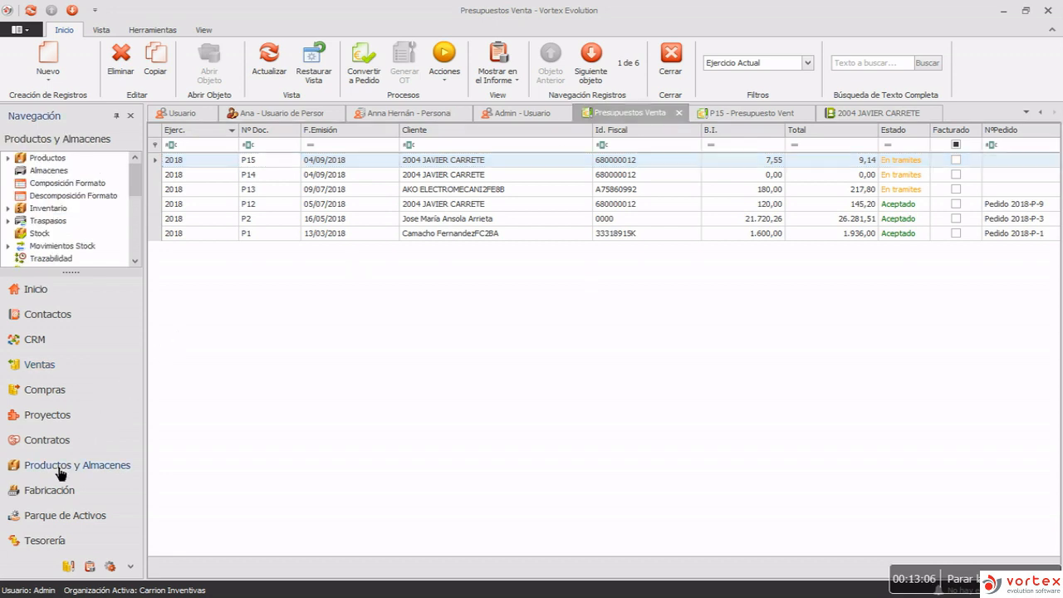
left_click(45, 158)
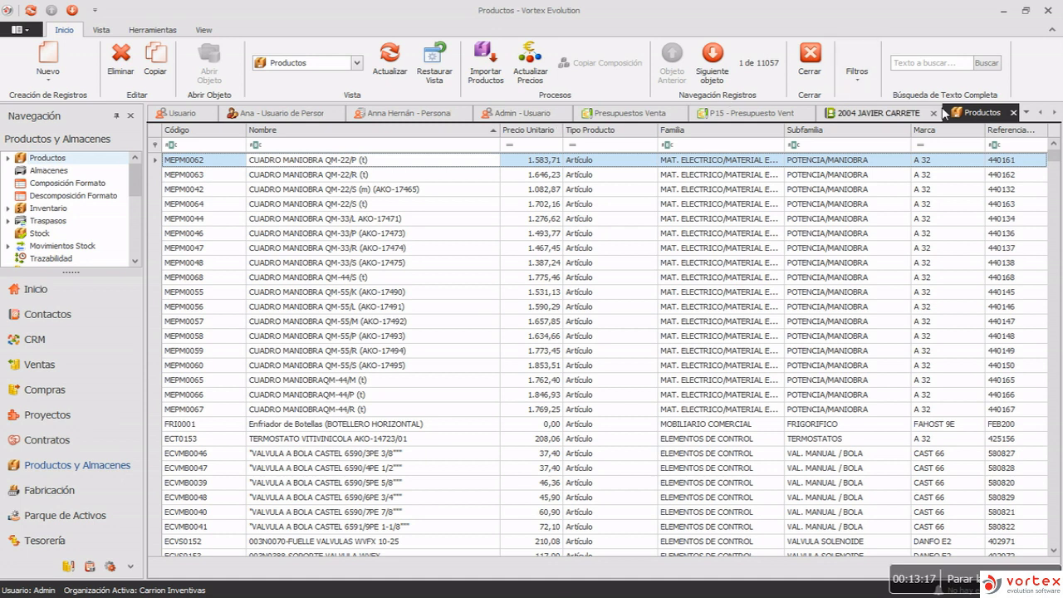
Dock the Productos list side by side with the other documents, and view it next to the staff member's Persona record
left_click_drag(975, 116, 574, 344)
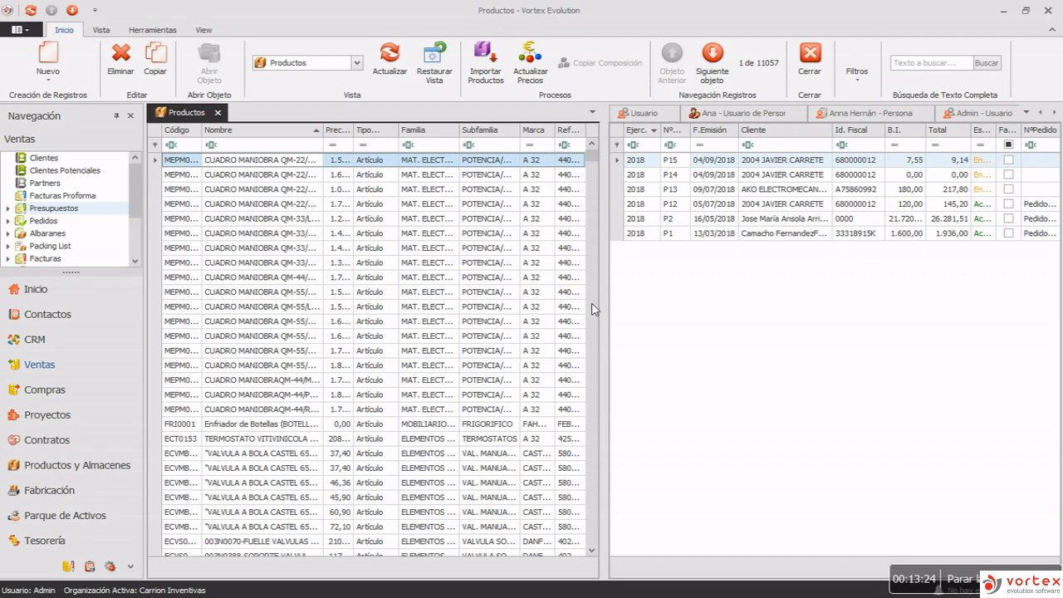
left_click_drag(608, 303, 612, 302)
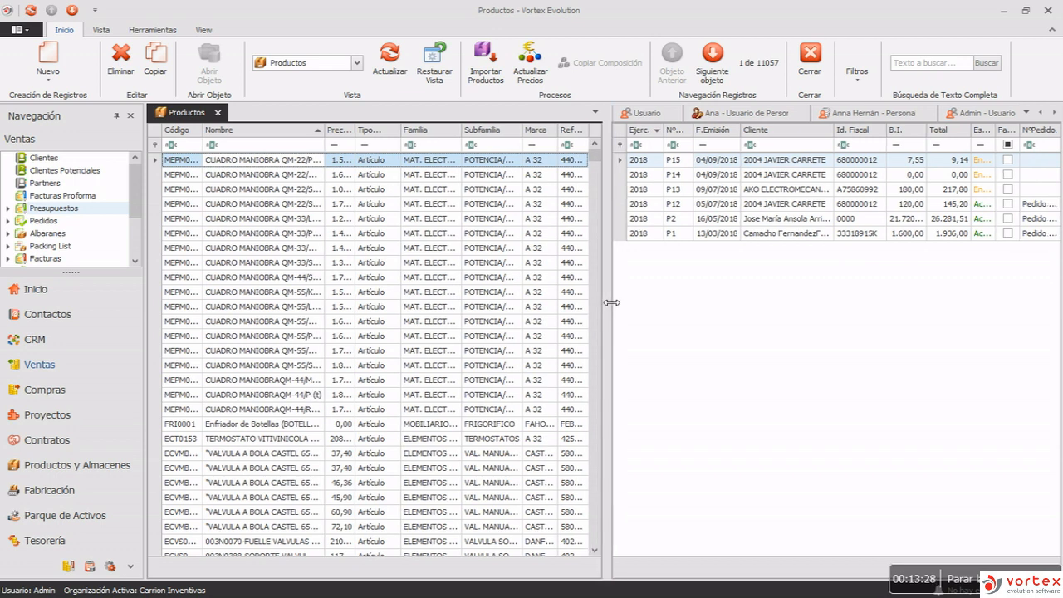
left_click(855, 113)
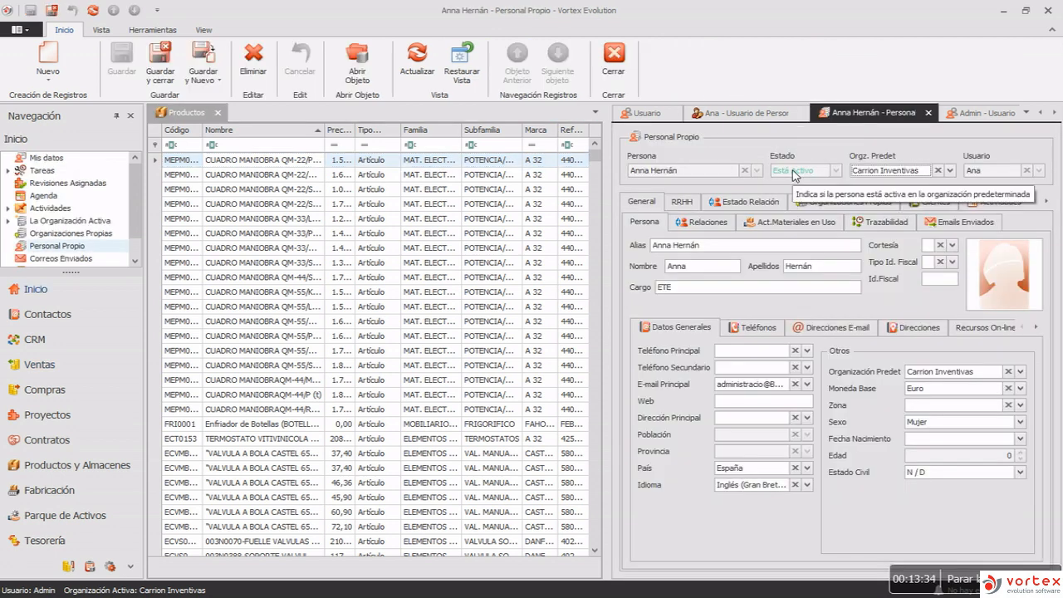
left_click(596, 179)
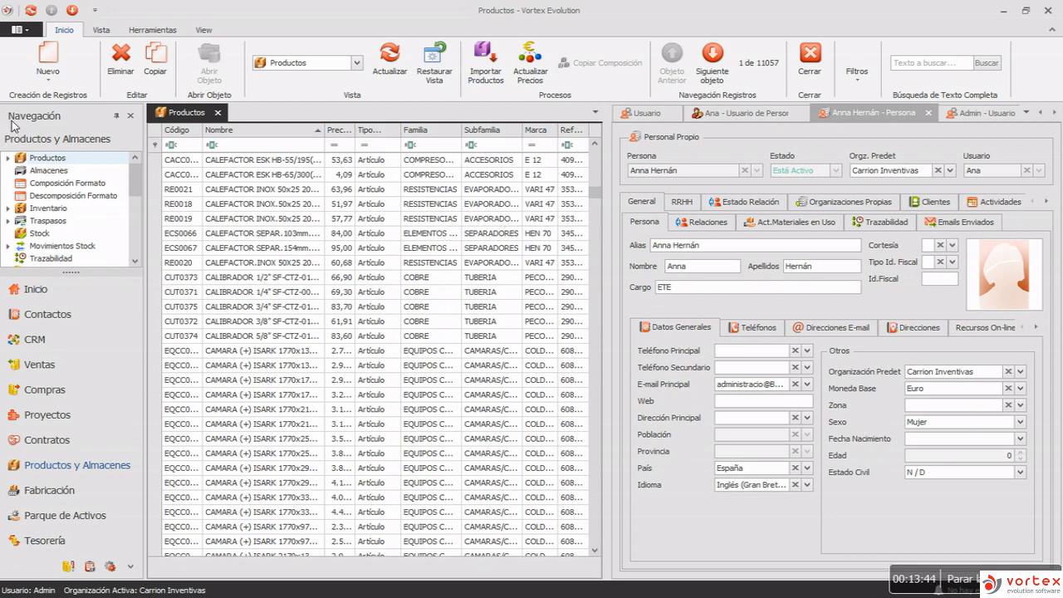
Auto-hide the navigation pane and pin it back in place, closing the docked Productos list in between
left_click(116, 116)
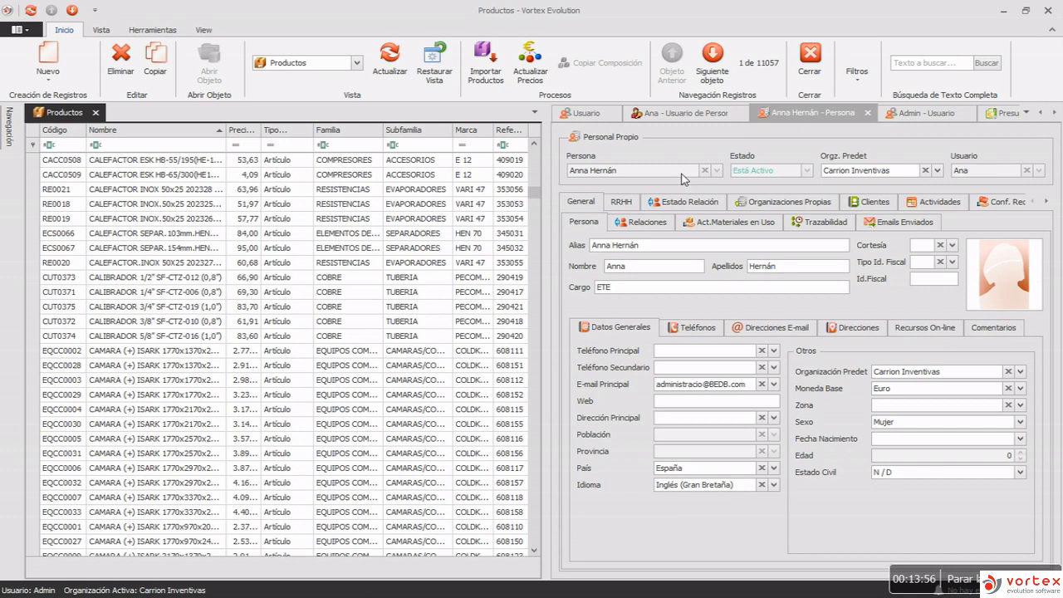
left_click(95, 112)
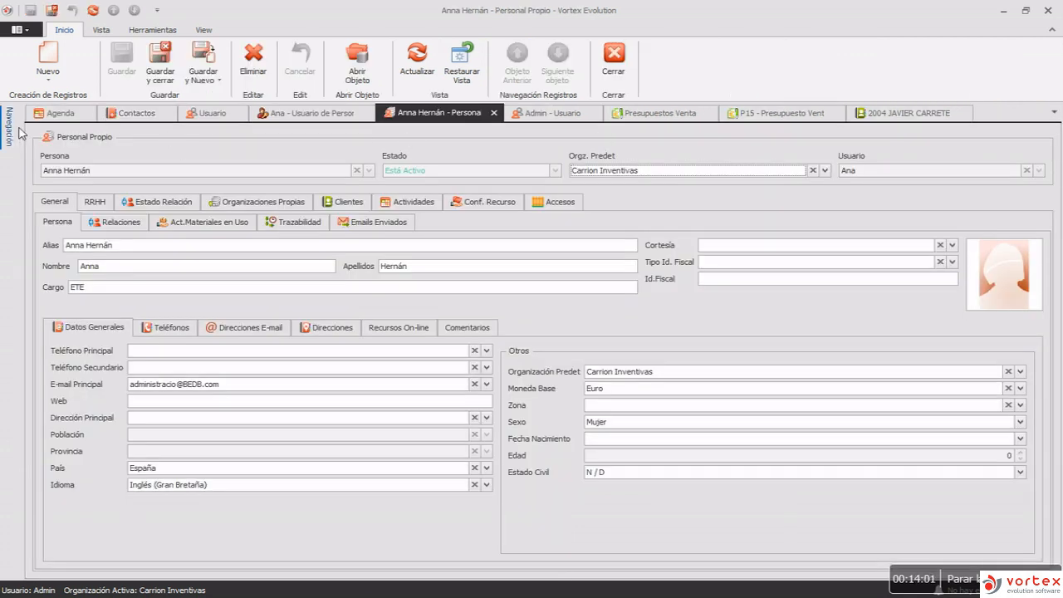
mouse_move(11, 133)
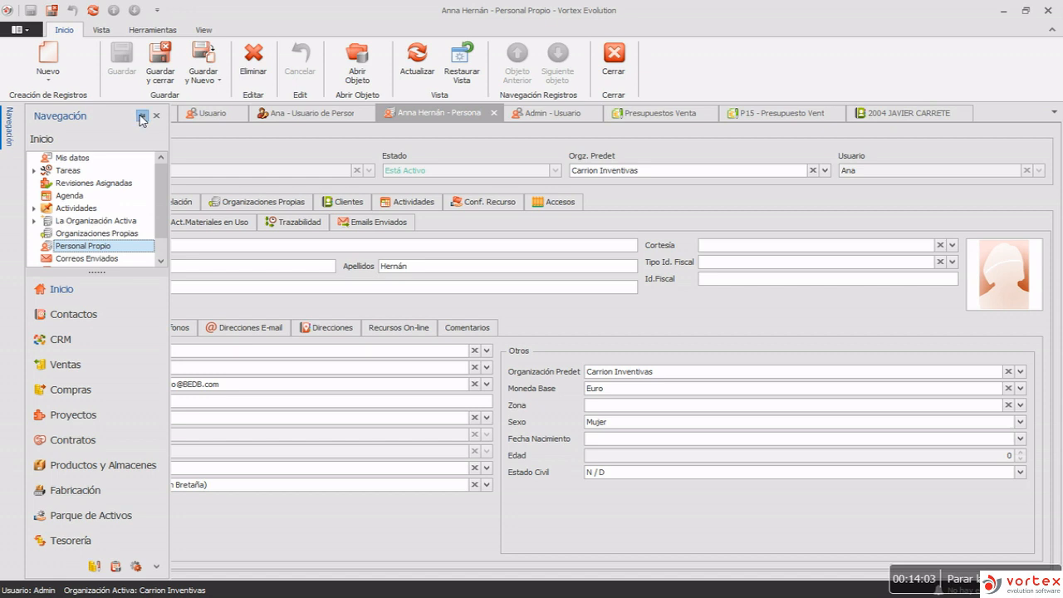
left_click(141, 117)
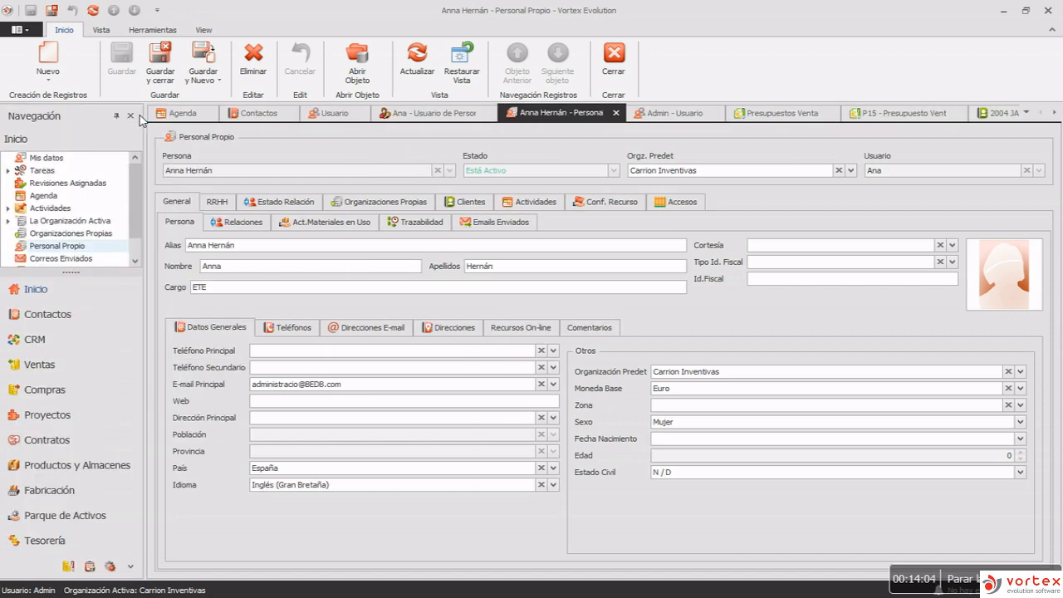
Open Mis datos and the Tareas list, and enlarge the navigation item area to show all the Inicio entries
left_click(42, 159)
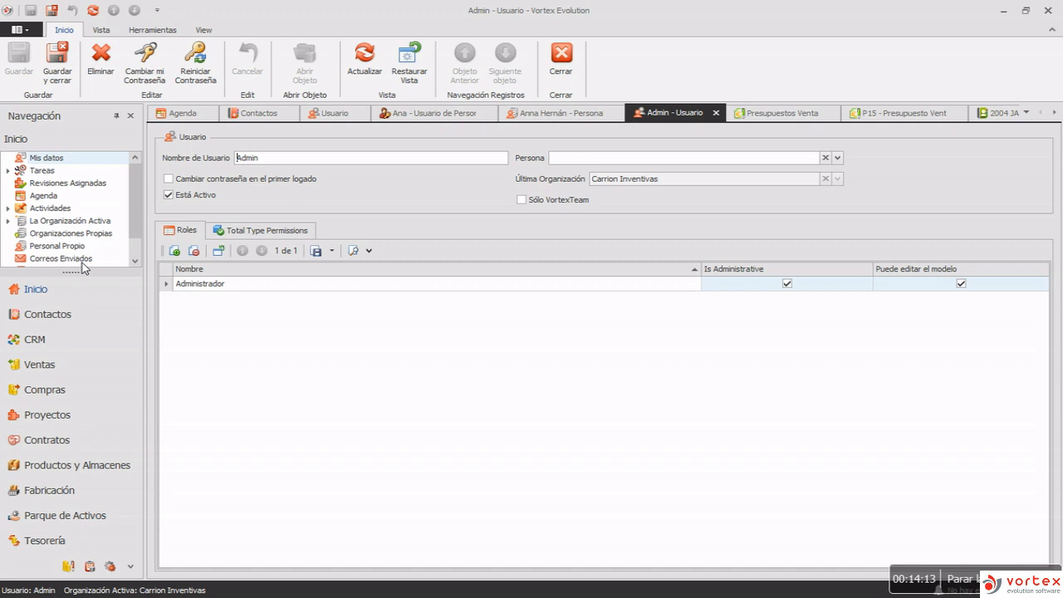
left_click_drag(84, 274, 84, 283)
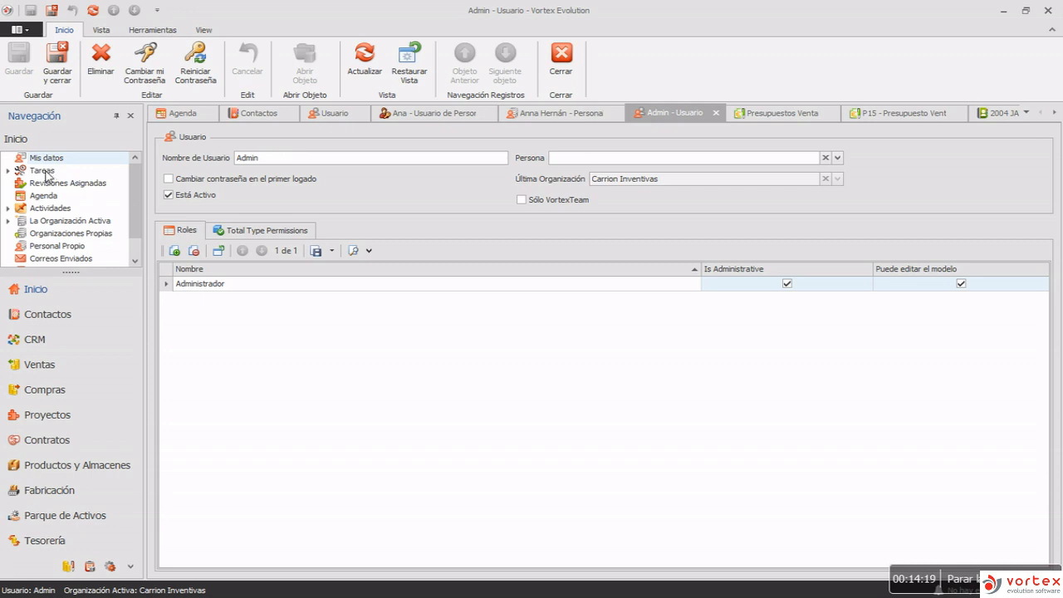
left_click(52, 171)
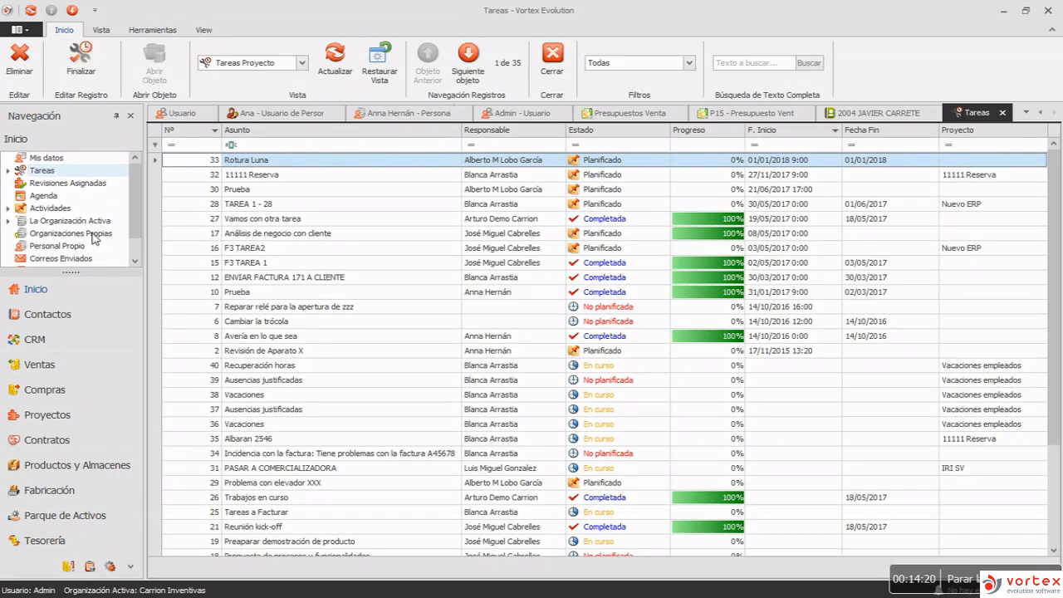
left_click_drag(103, 277, 104, 328)
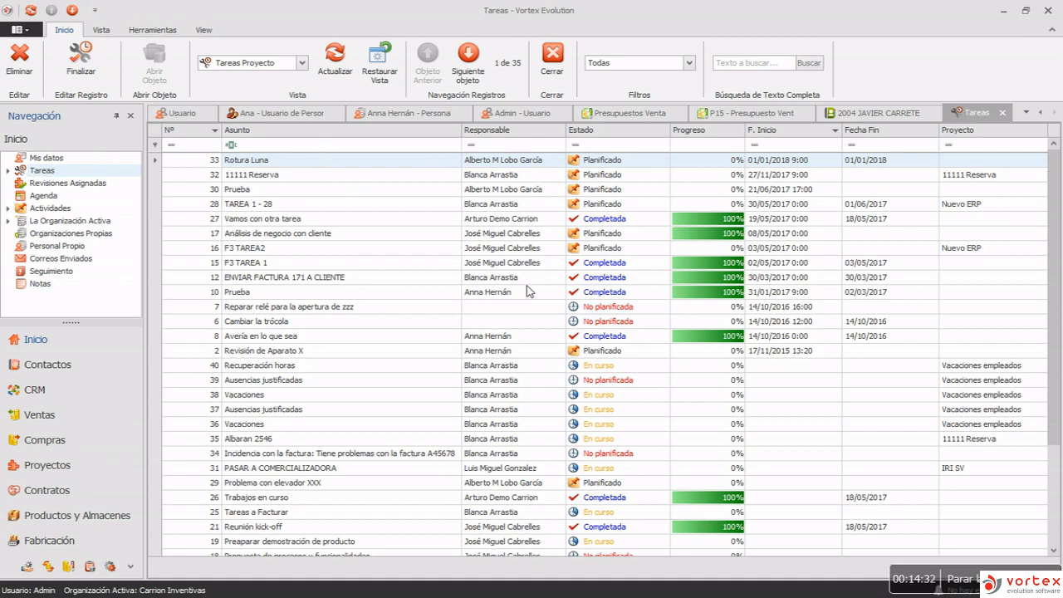
Open the Rotura Luna task from the Tareas list and return to the list
double_click(289, 164)
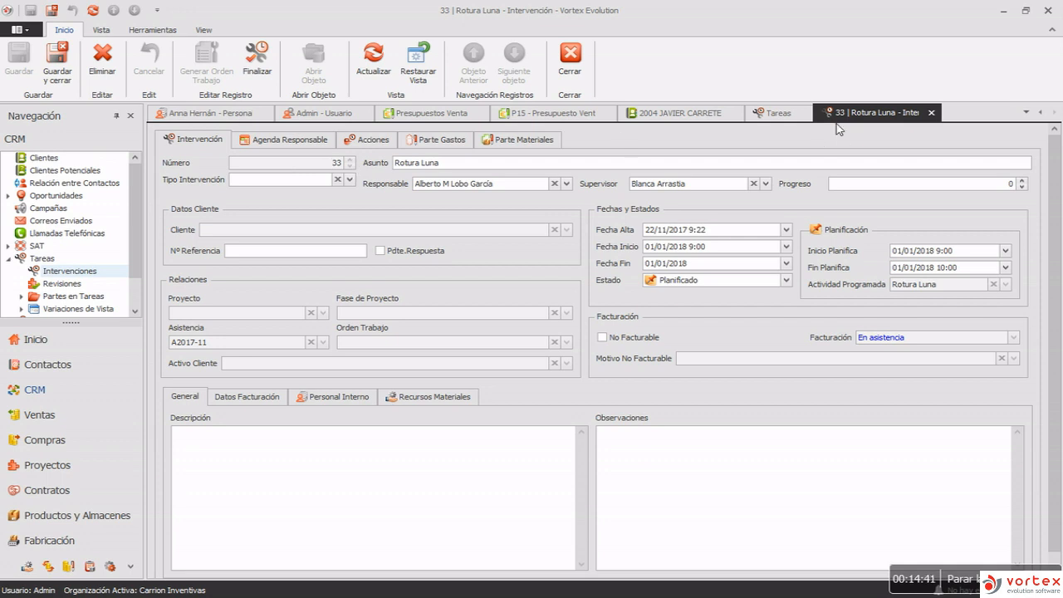
left_click(776, 114)
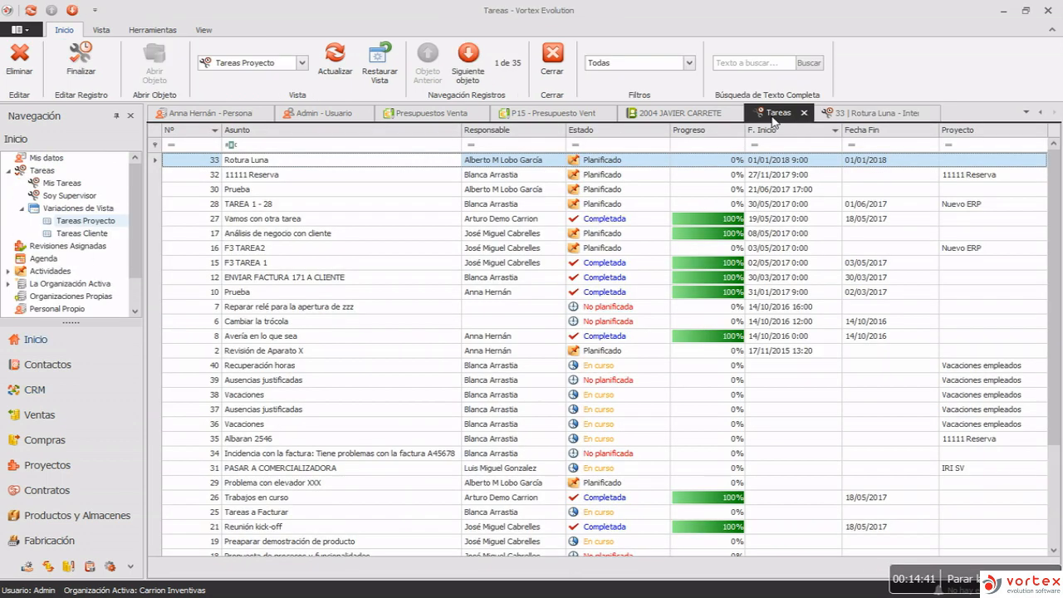
Open the Análisis de negocio con cliente task and compare it with the open Rotura Luna record
left_click(250, 236)
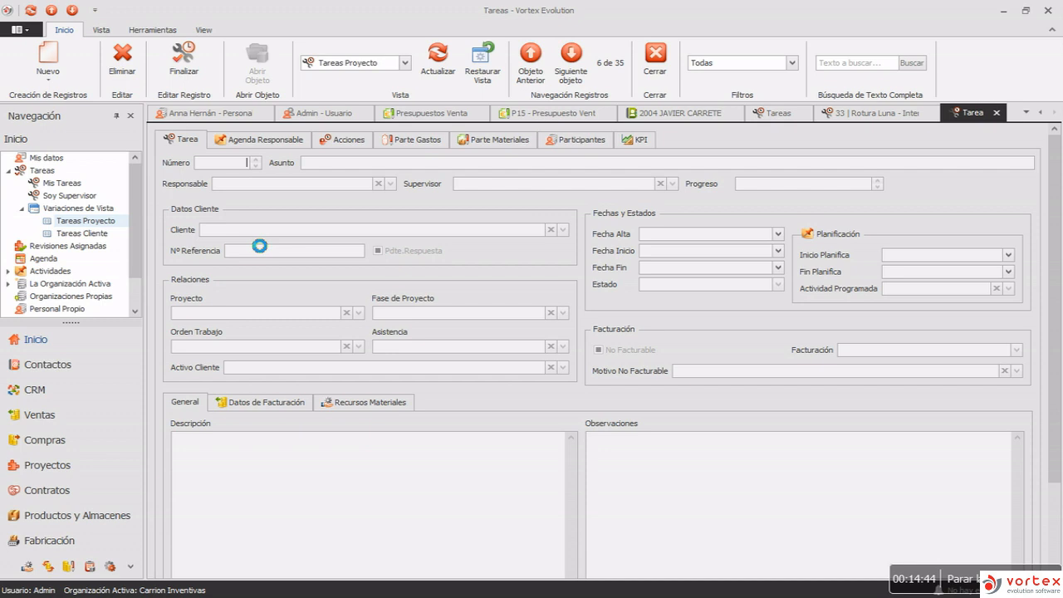
left_click(733, 119)
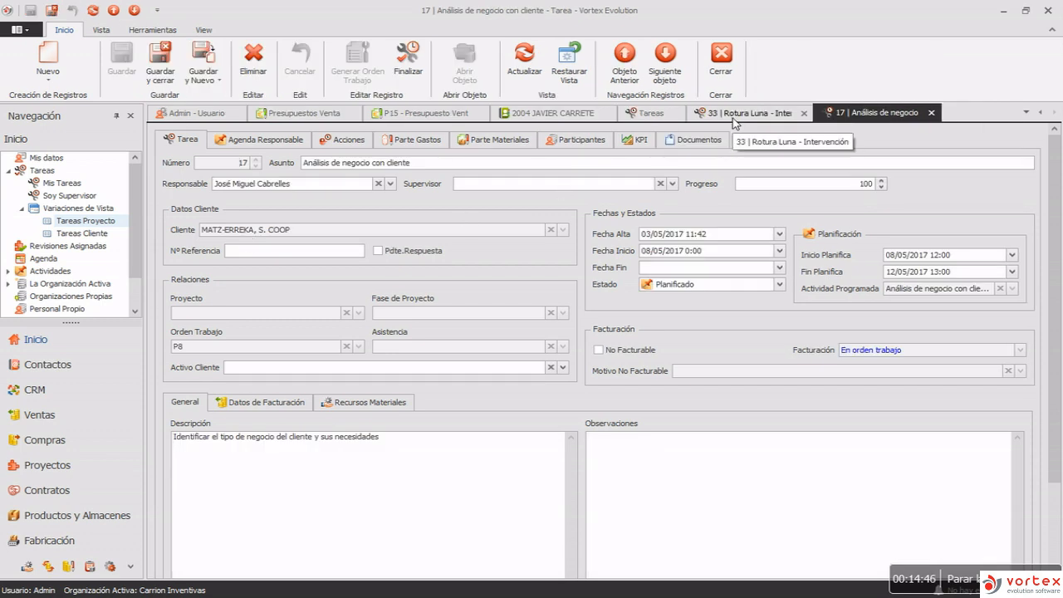
left_click(856, 113)
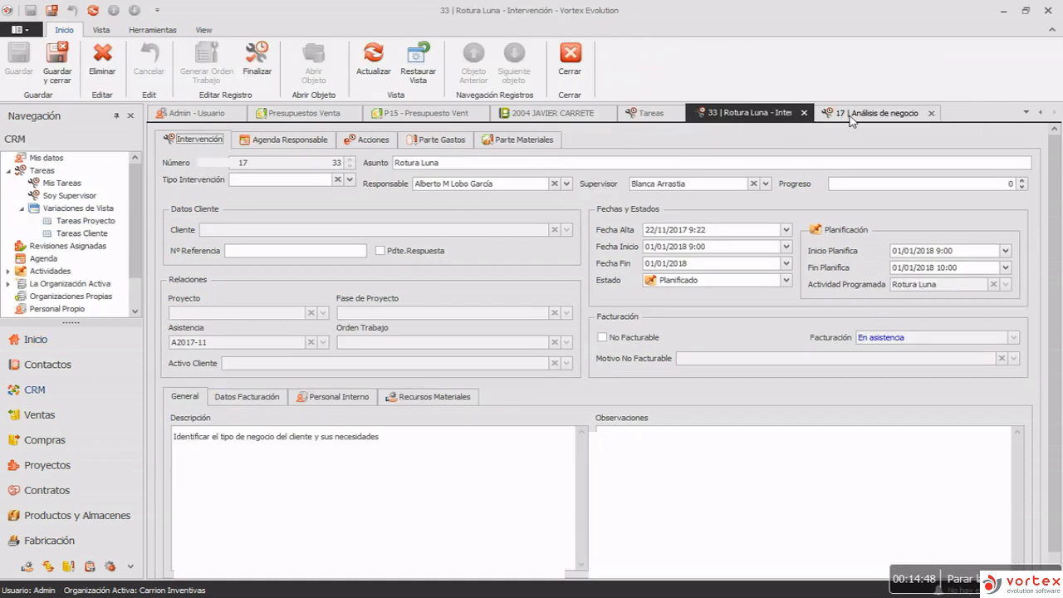
Return to the Tareas list and switch it to the Tareas Cliente view variation
left_click(649, 114)
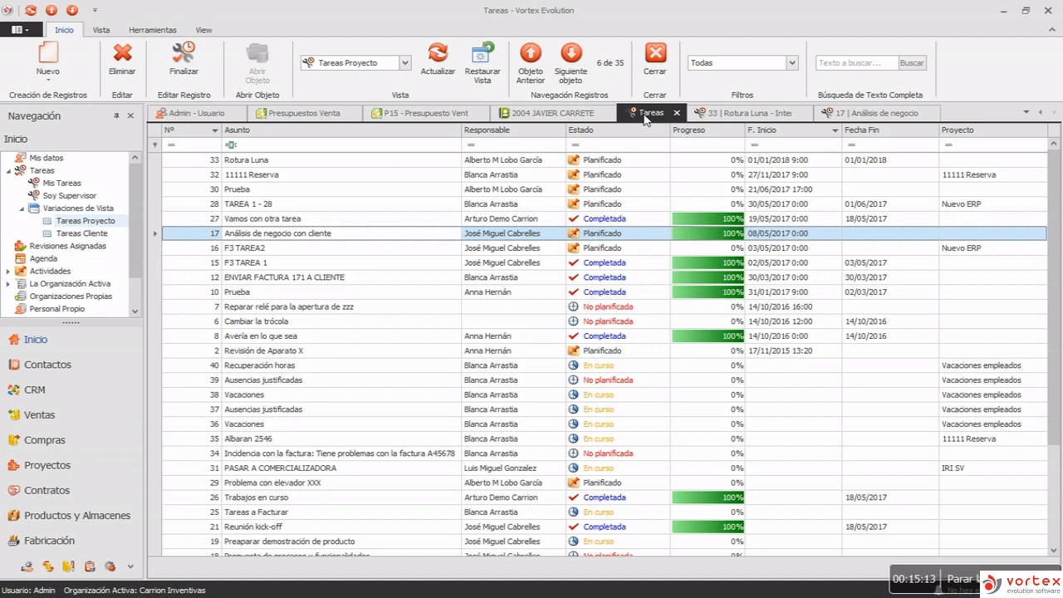
left_click(404, 63)
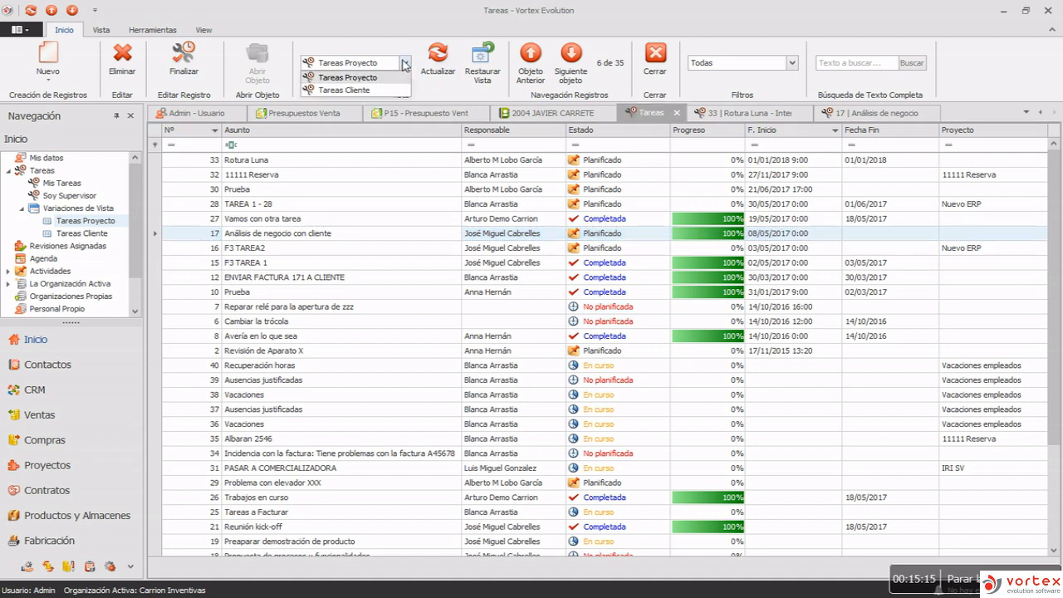
left_click(344, 90)
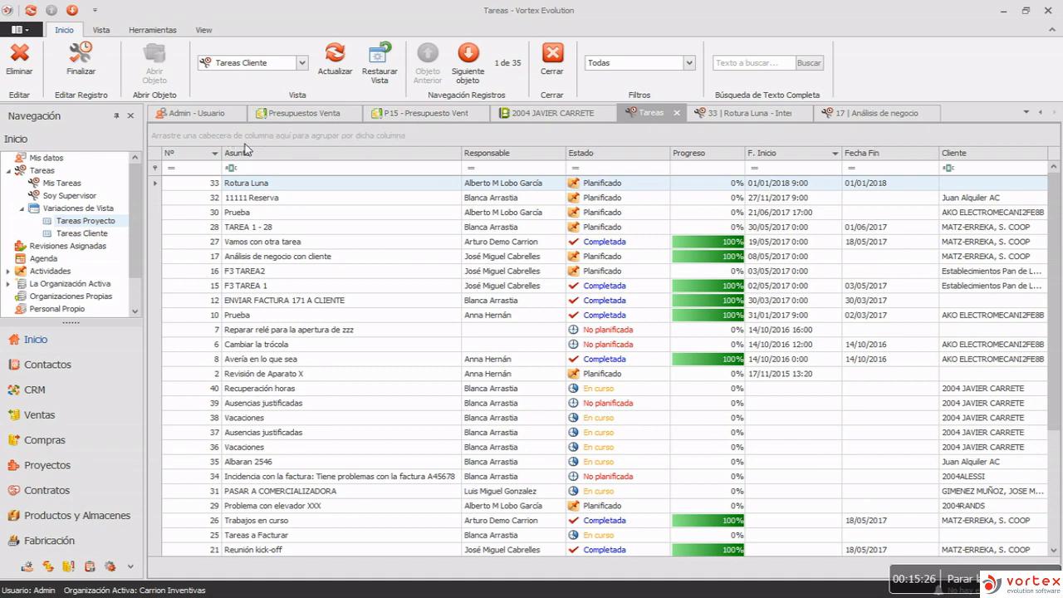
Group the Tareas list by the Cliente column and expand the first two named client groups
left_click(208, 136)
left_click_drag(976, 158, 316, 137)
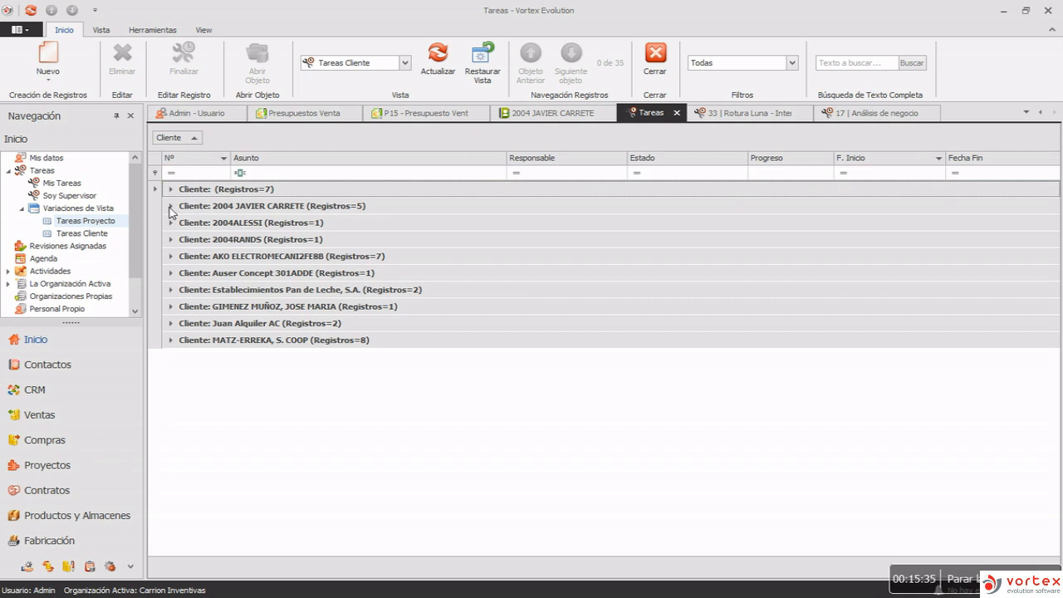
left_click(170, 206)
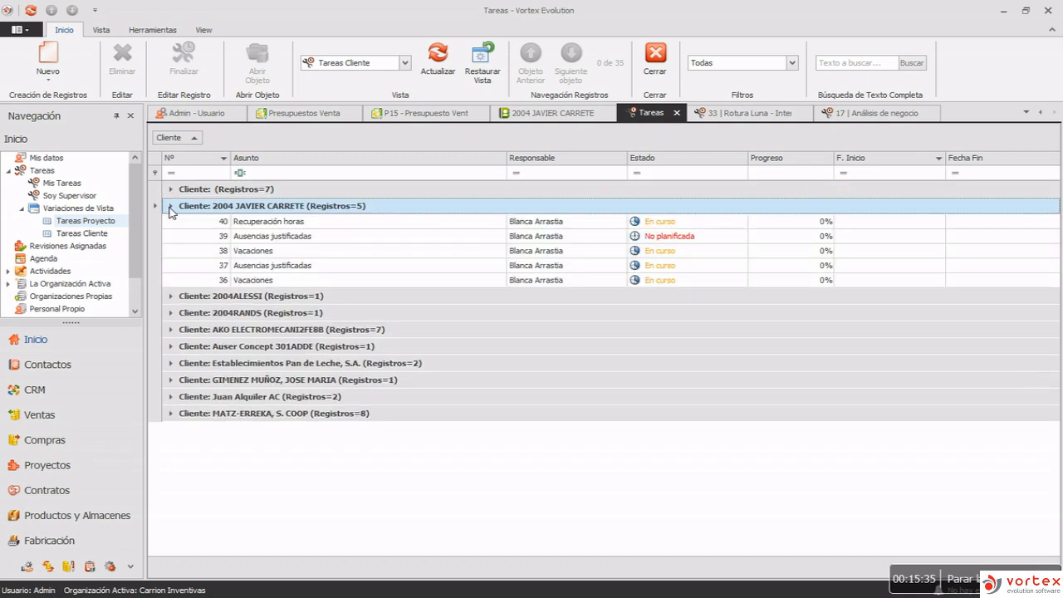
left_click(171, 297)
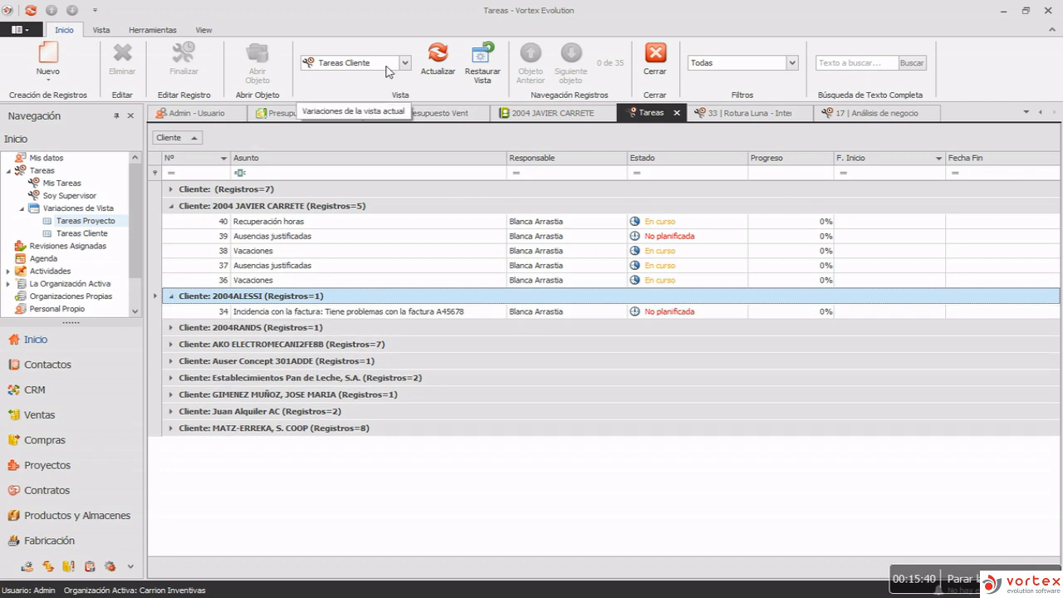
View the Rotura Luna record and go back to the grouped Tareas list
right_click(642, 116)
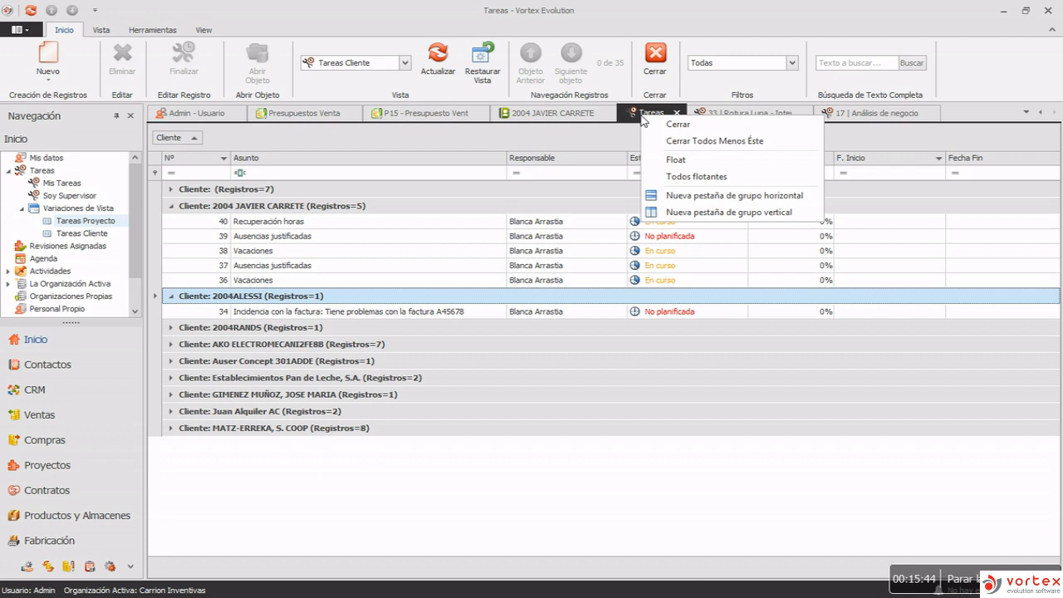
left_click(711, 114)
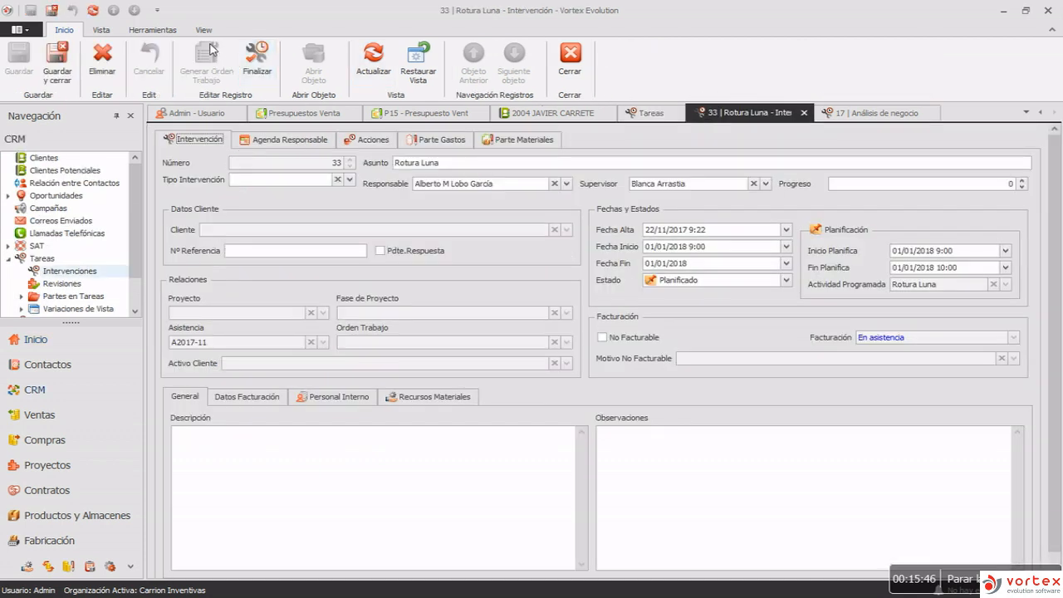
left_click(649, 116)
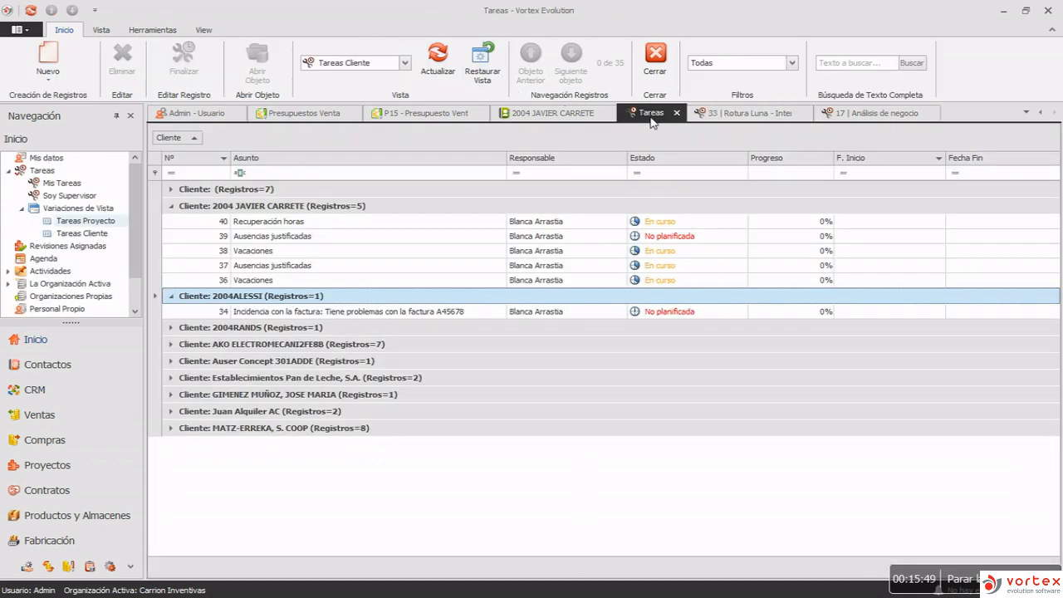
Show the column chooser of the Tareas list, enlarge it to view the available fields, and close it
right_click(662, 161)
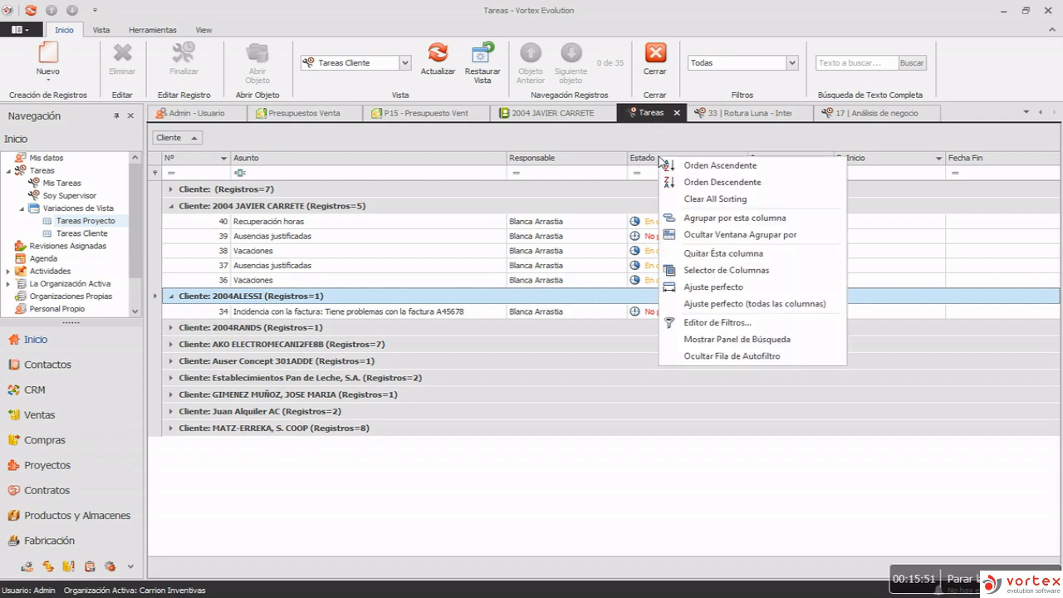
left_click(719, 269)
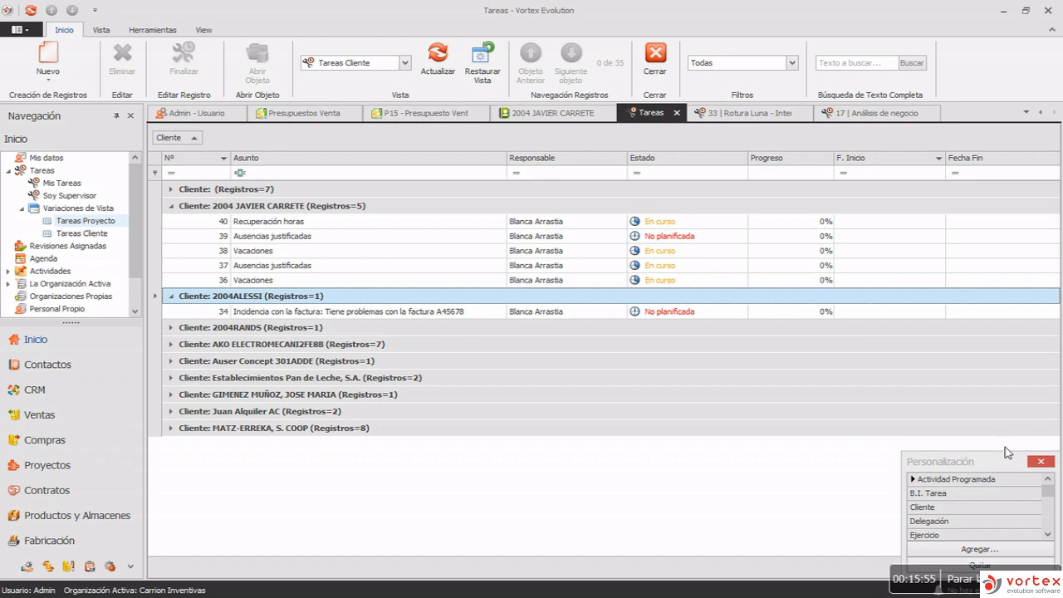
left_click_drag(1007, 453, 1007, 277)
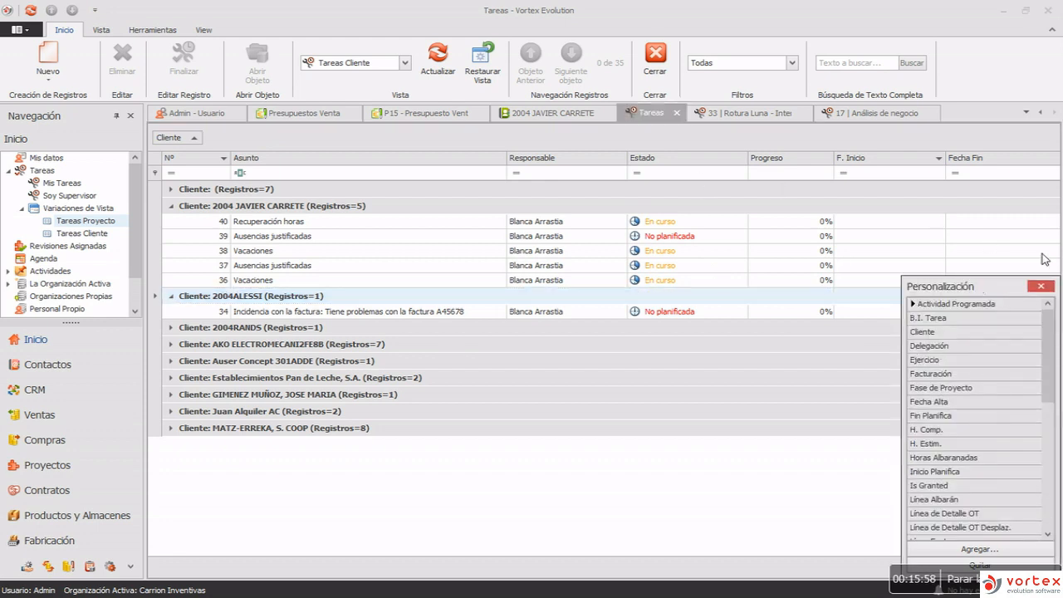
left_click(1041, 285)
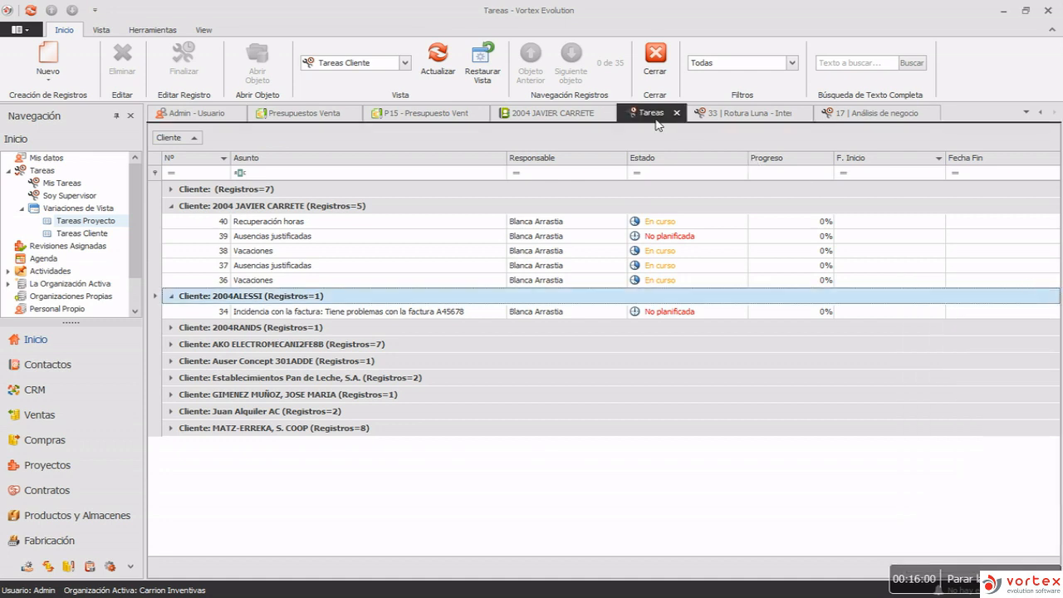
Open the filter editor for the Estado column and add a second condition on the Cliente field
right_click(656, 159)
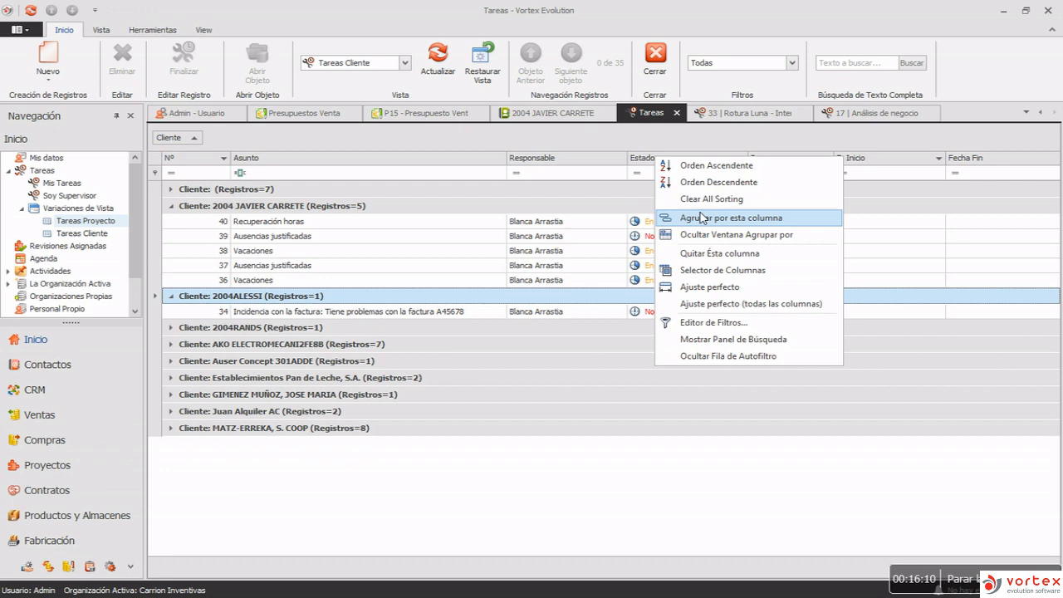
left_click(705, 323)
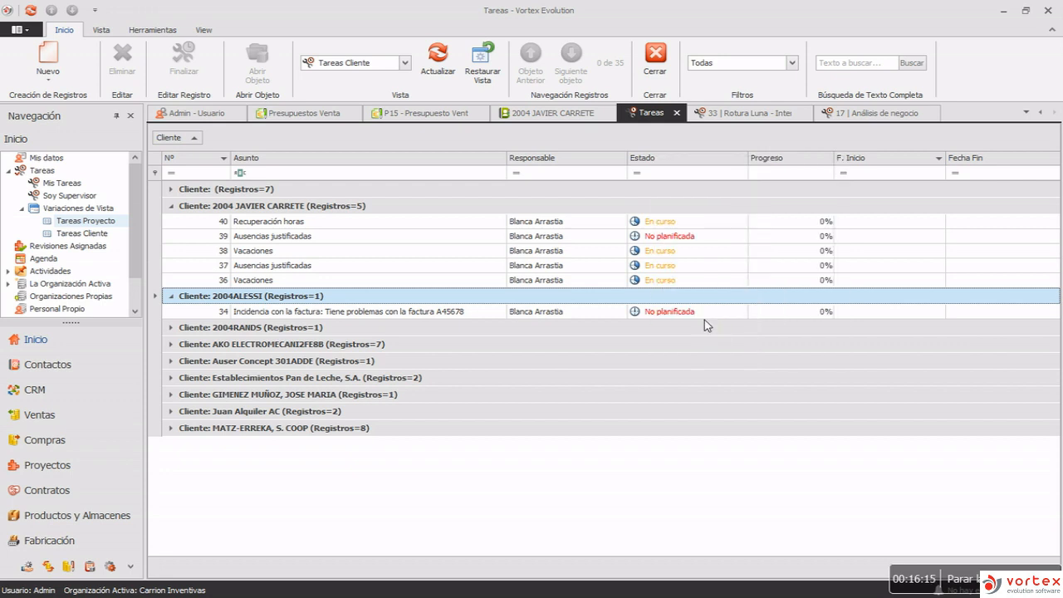
left_click_drag(535, 184, 495, 308)
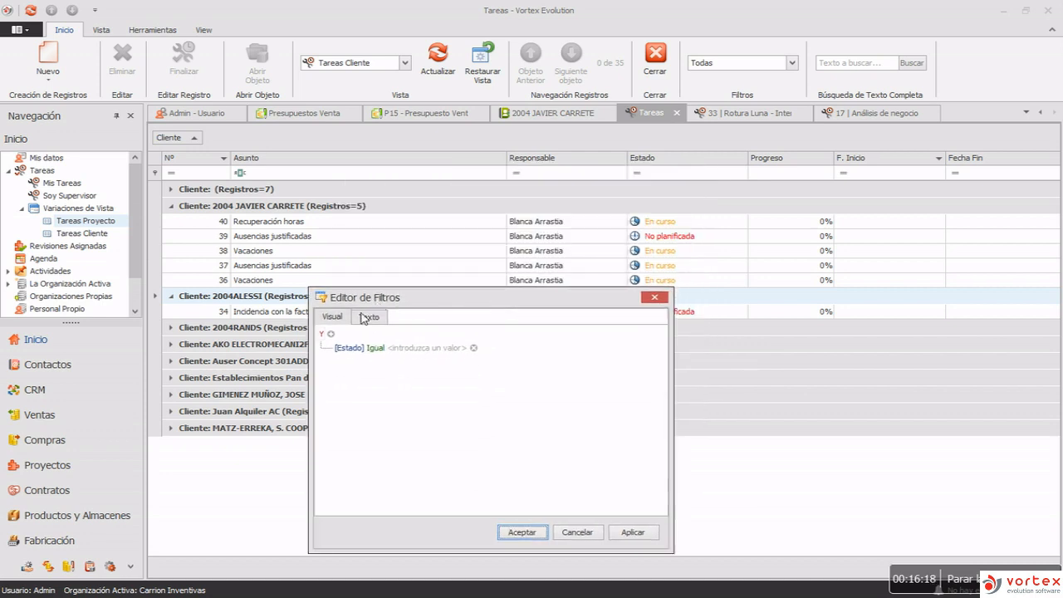
left_click(330, 334)
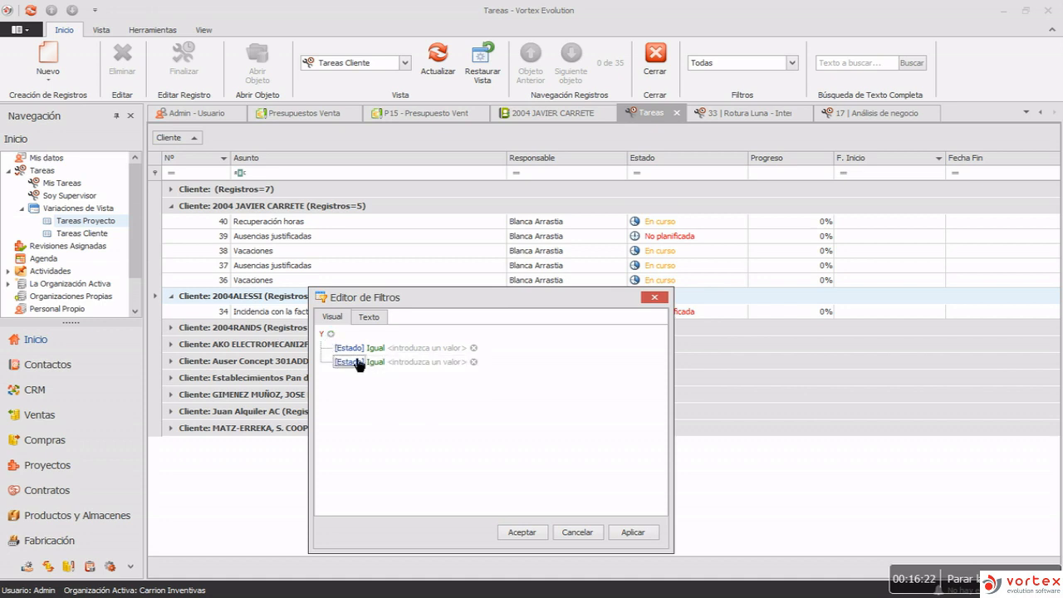
left_click(356, 362)
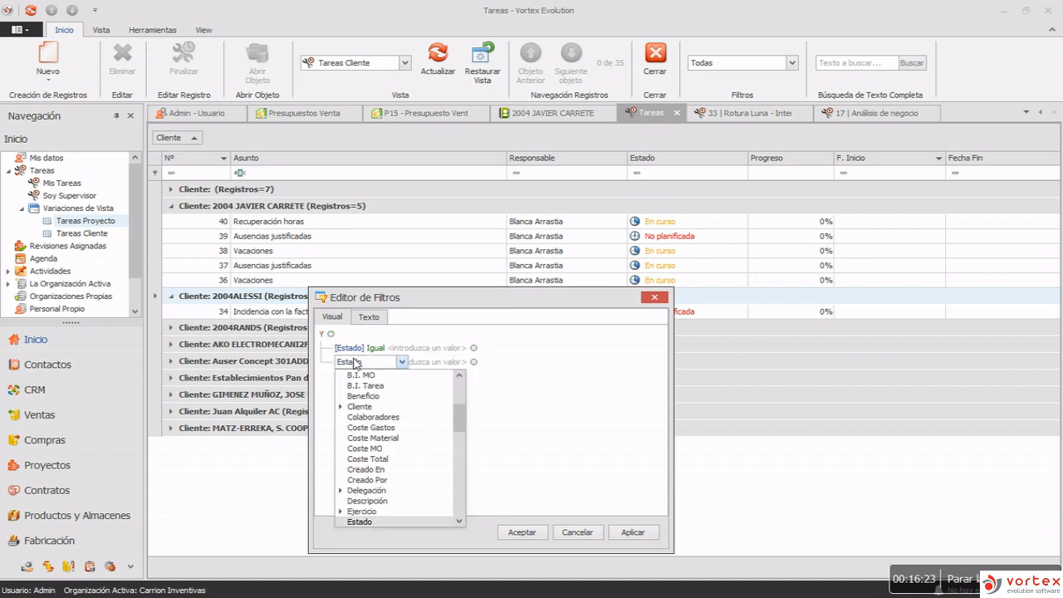
left_click(366, 407)
Set the Estado condition of the filter to equal En curso
left_click(435, 349)
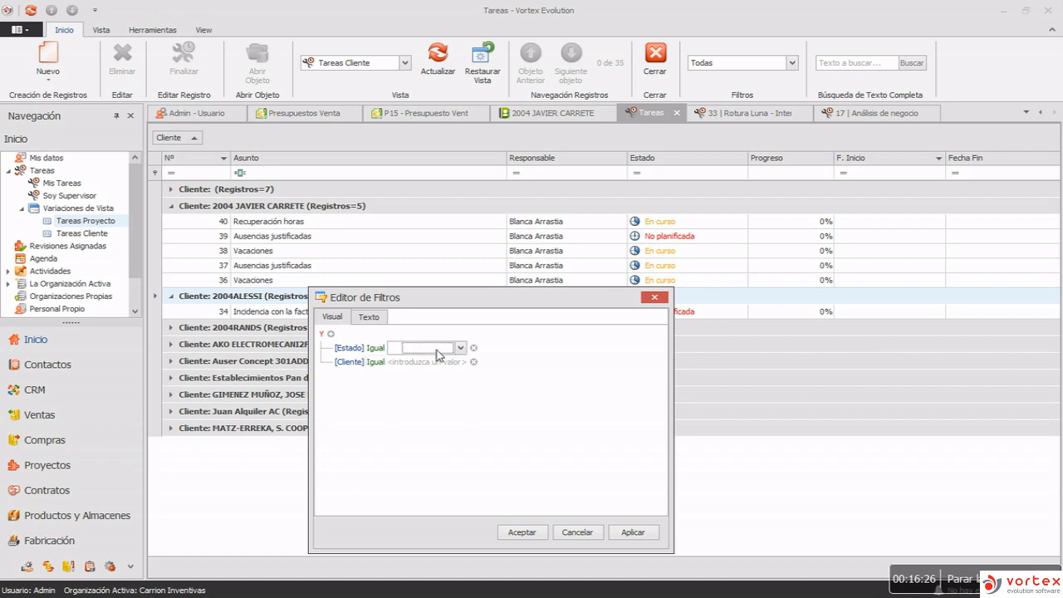
left_click(459, 349)
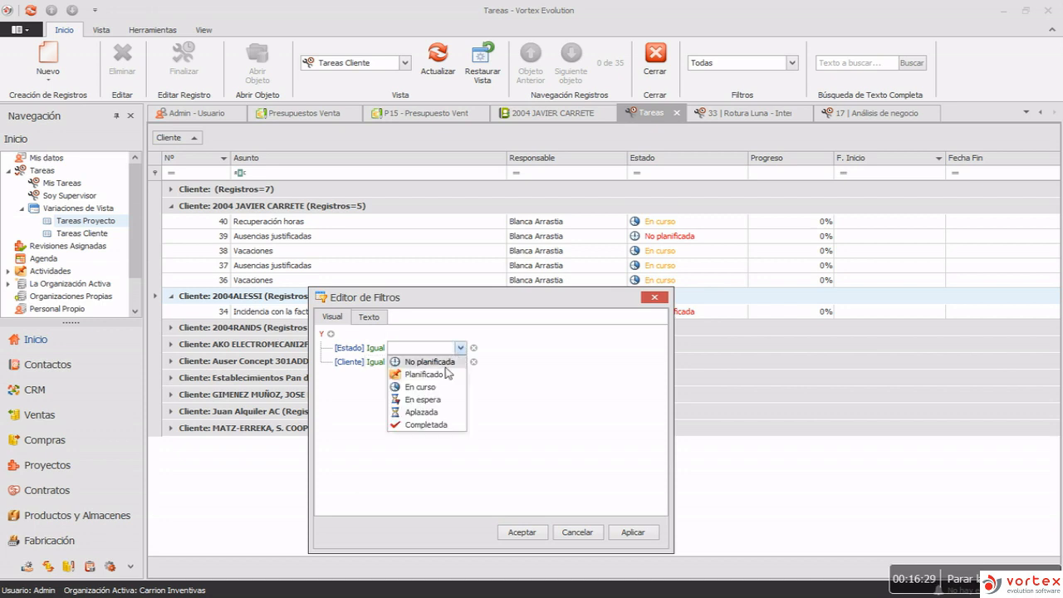
left_click(430, 387)
Try to choose a client as the value of the Cliente condition
left_click(466, 368)
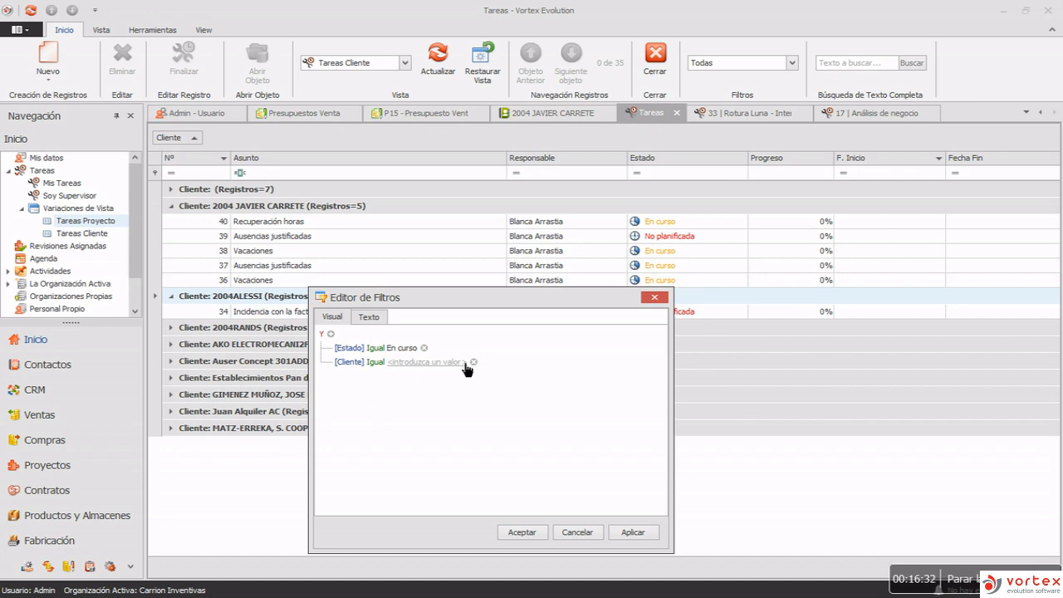
left_click(464, 364)
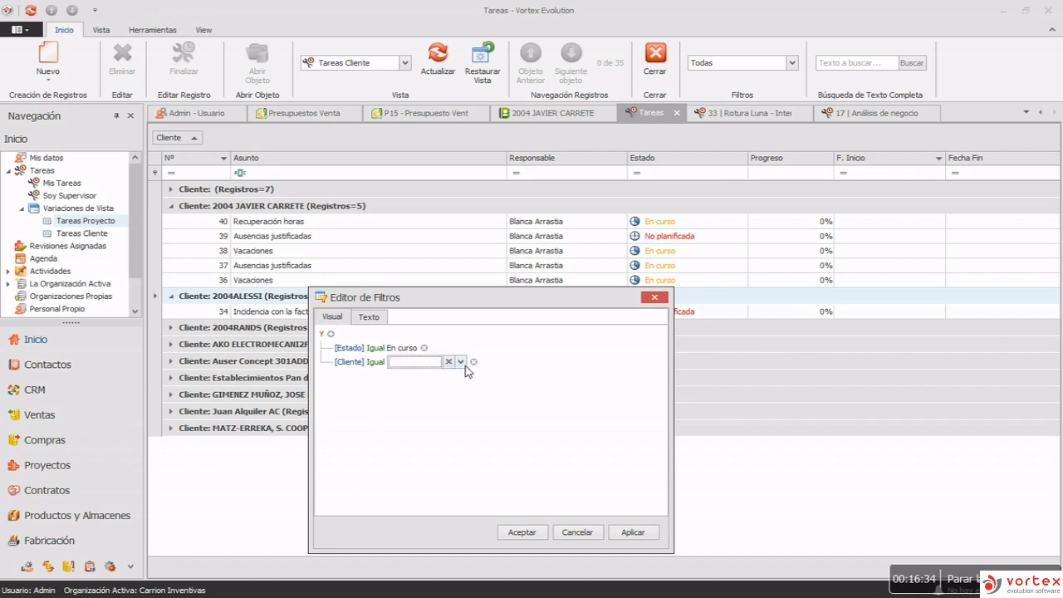
left_click(462, 363)
left_click(464, 368)
left_click(426, 365)
left_click(425, 368)
left_click(407, 368)
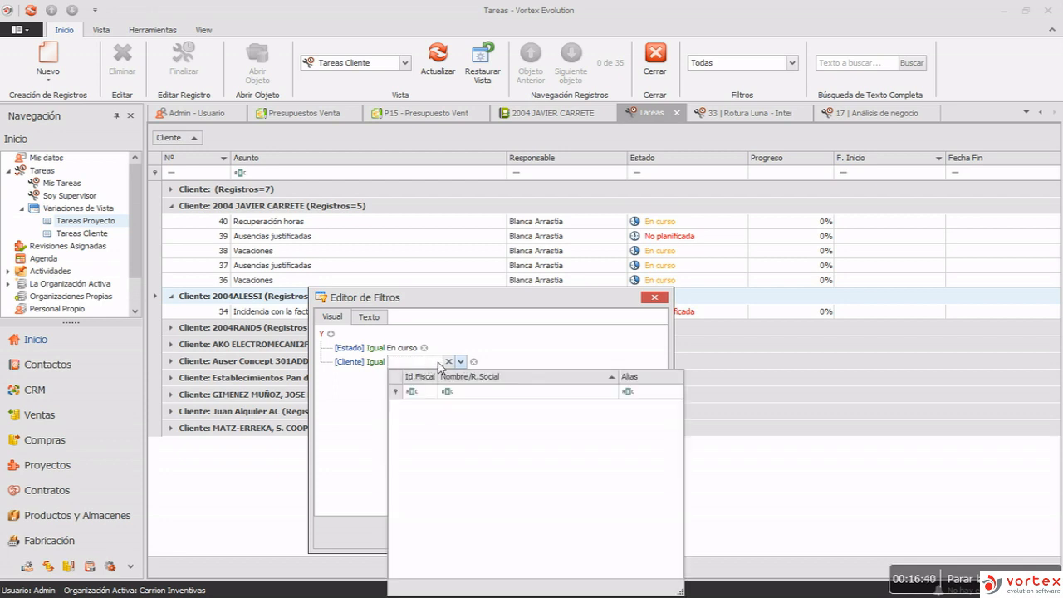
left_click(493, 357)
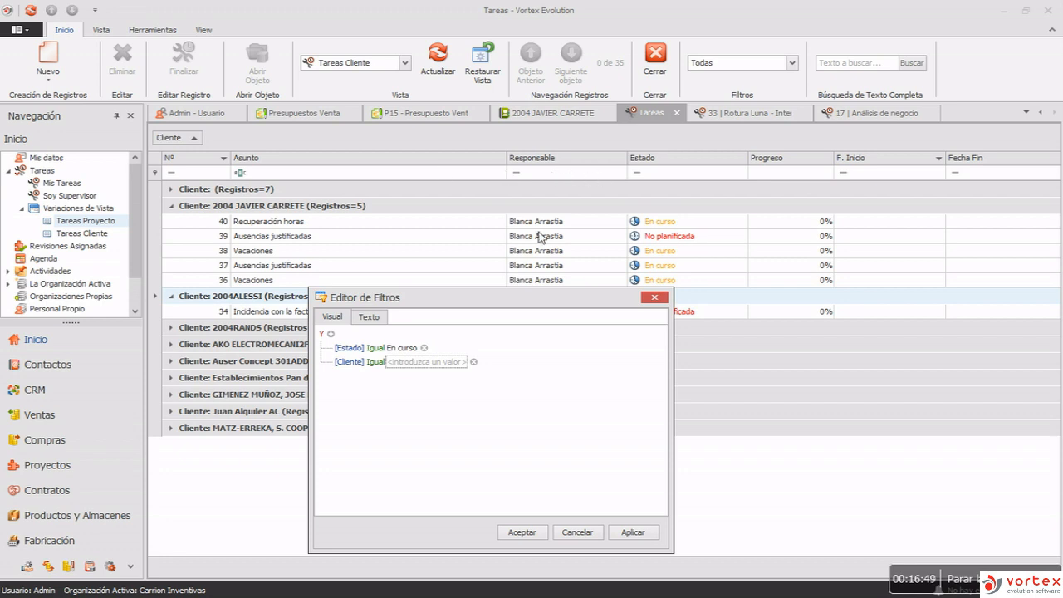
Apply the filter with the Cliente value left empty, and then disable and remove it from the Tareas list
left_click_drag(432, 302, 455, 247)
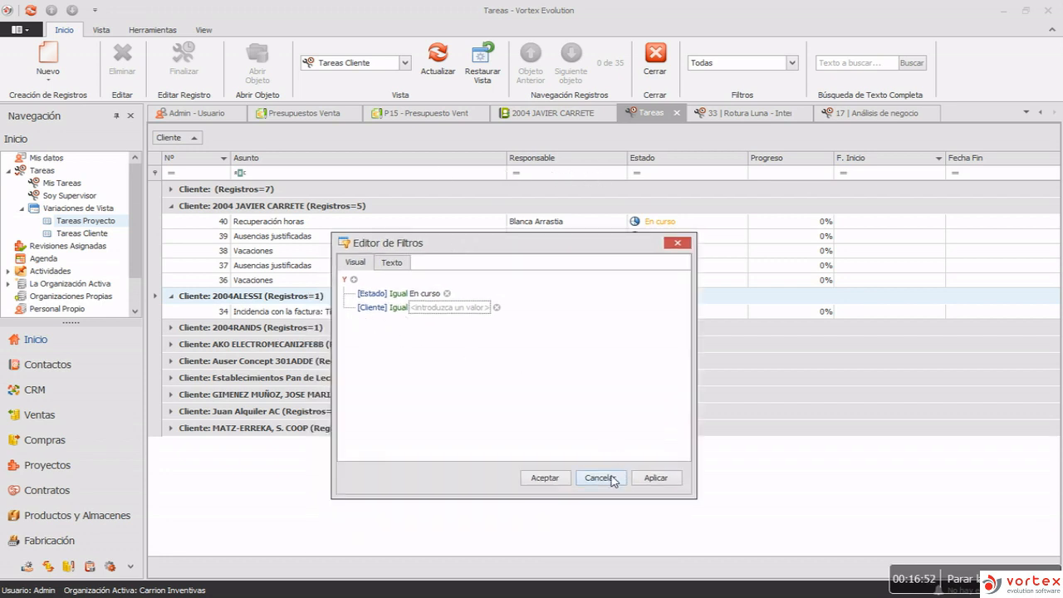
left_click(655, 477)
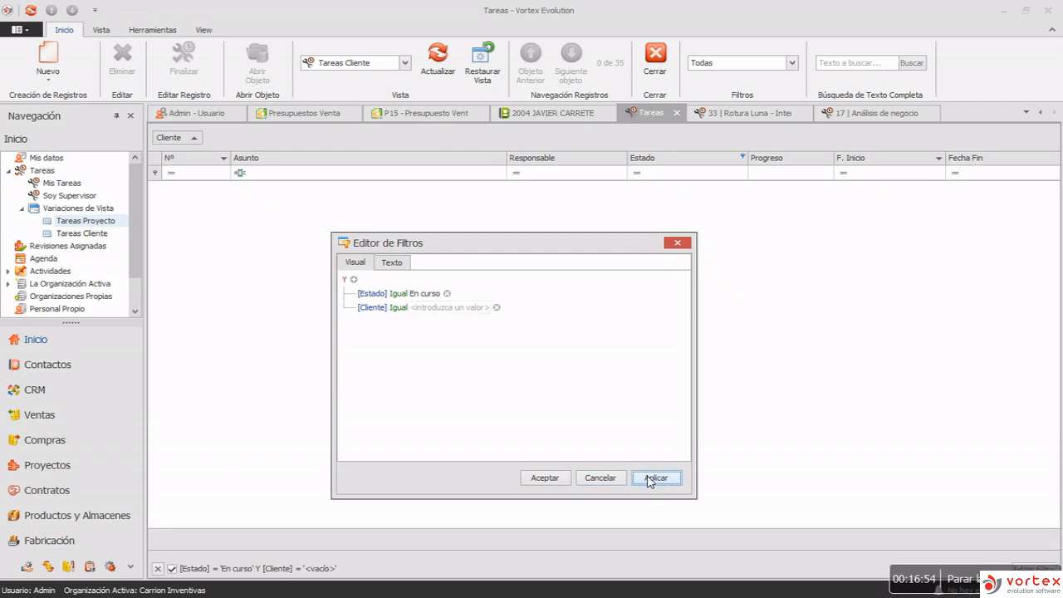
left_click(544, 477)
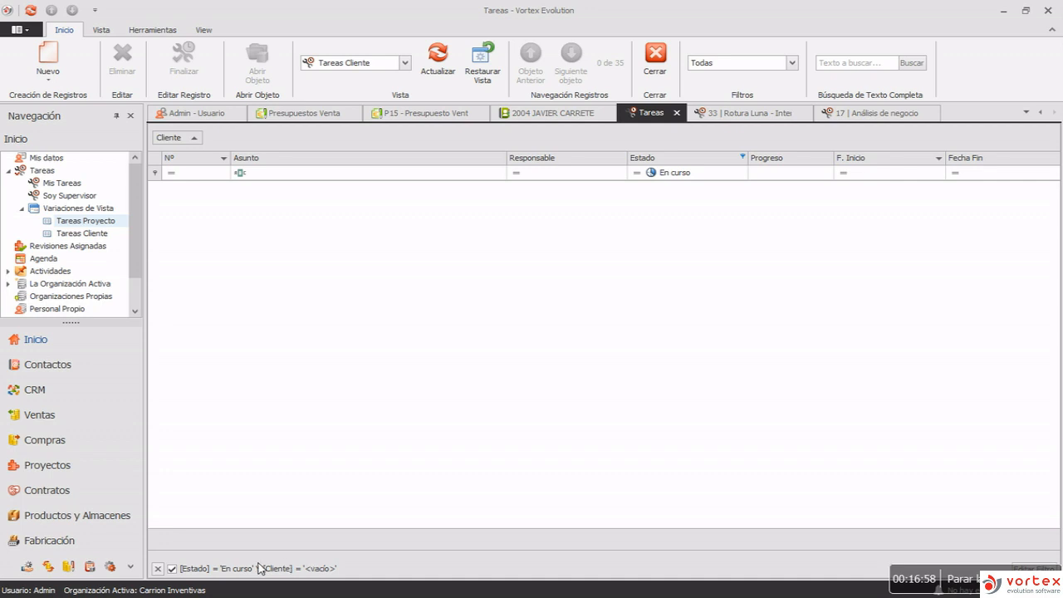
left_click(171, 568)
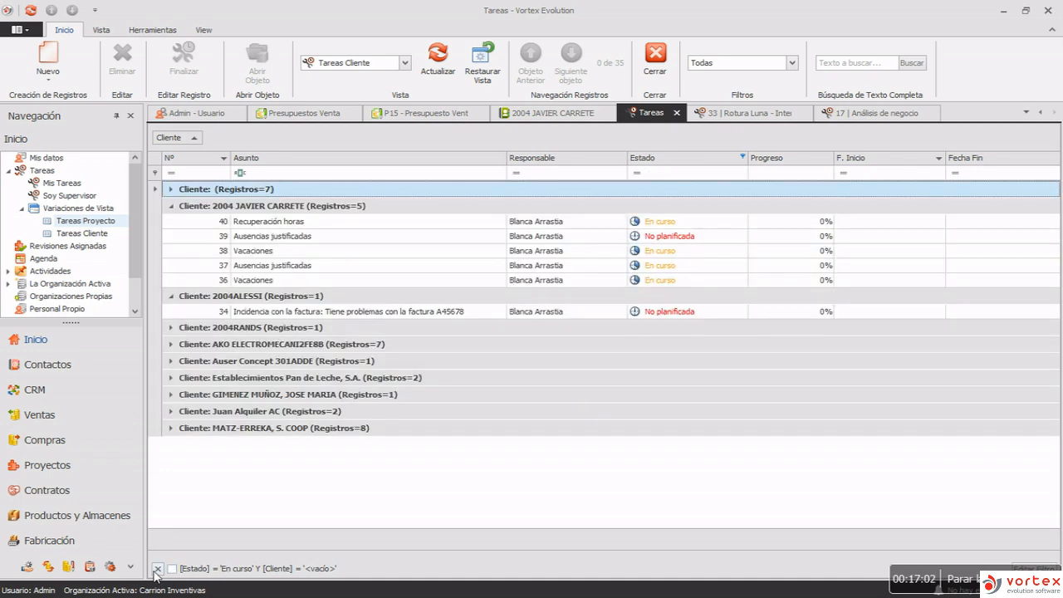
left_click(157, 569)
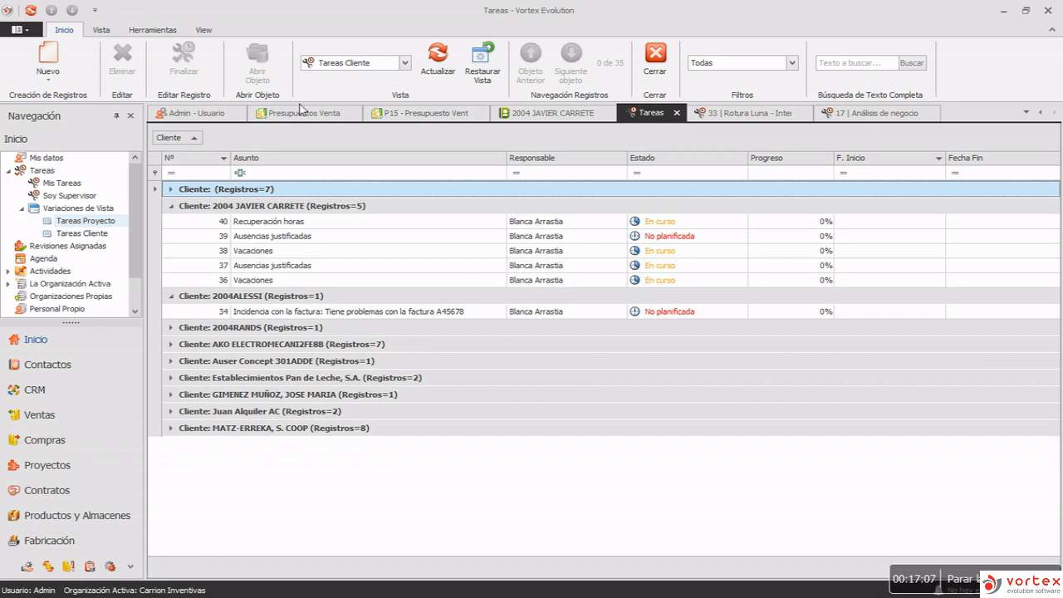
Filter the Tareas list with the predefined Mis Tareas filter, and then with Soy Supervisor
left_click(35, 173)
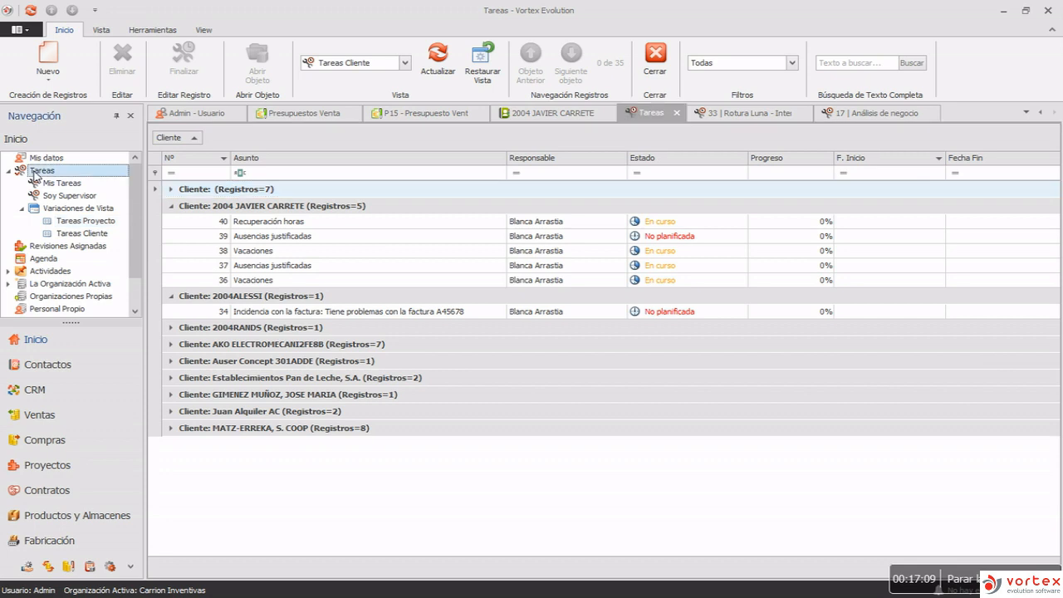
left_click(53, 209)
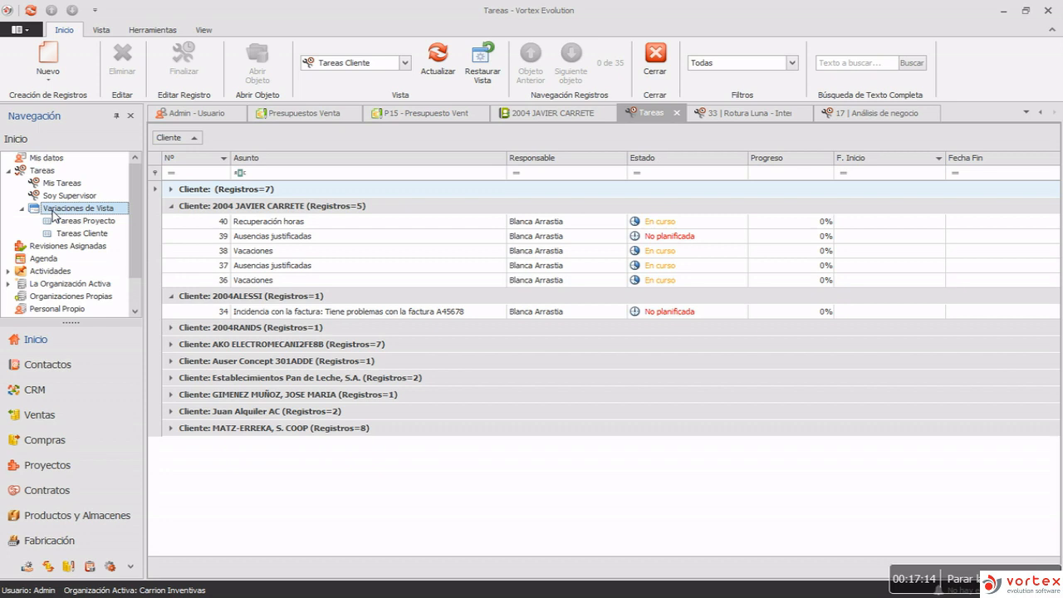
left_click(792, 64)
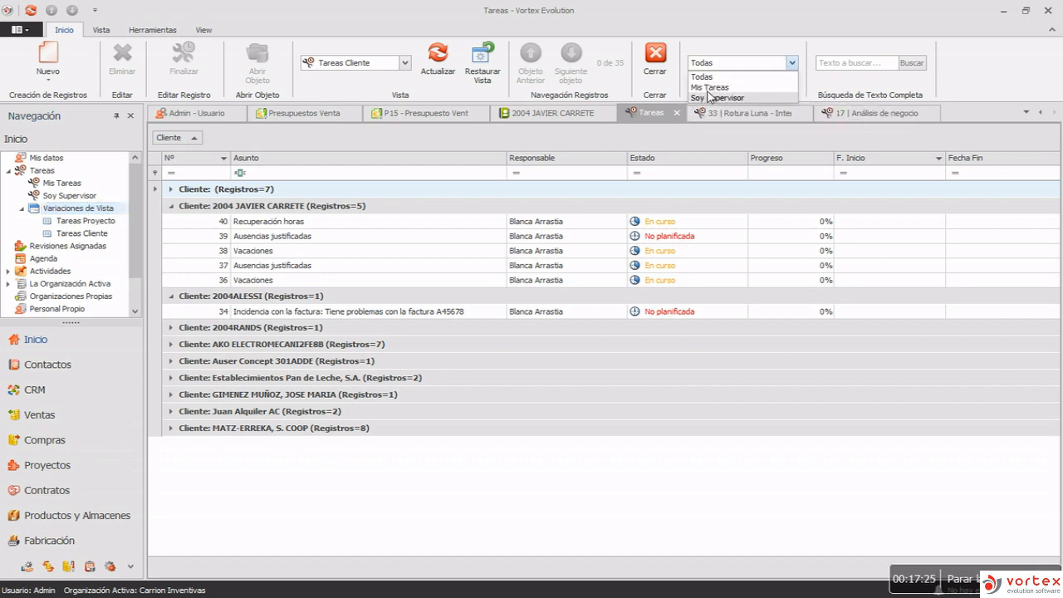
left_click(664, 179)
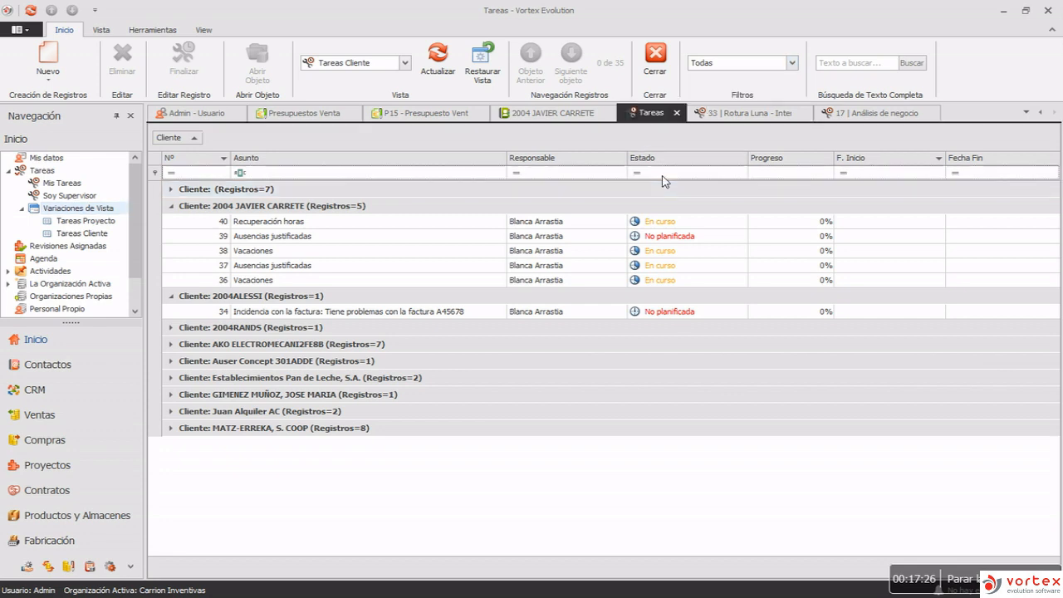
left_click(793, 65)
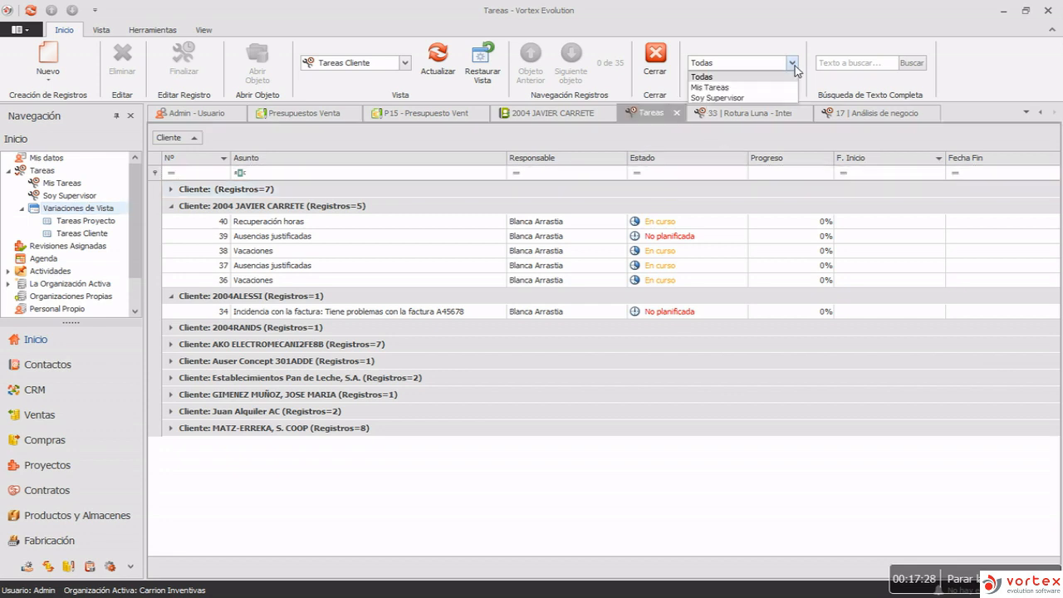
left_click(734, 98)
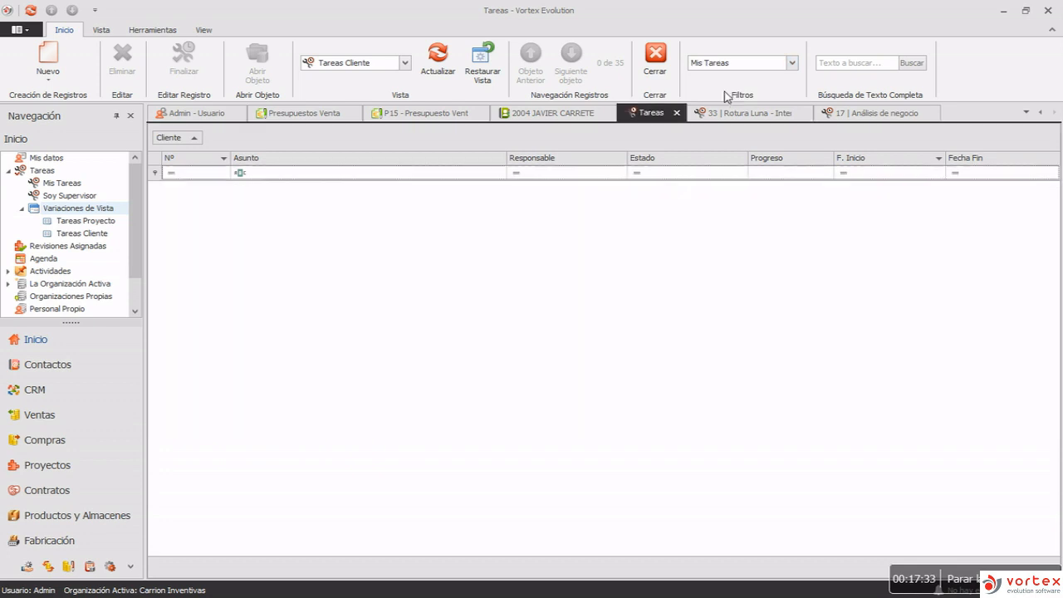
left_click(793, 65)
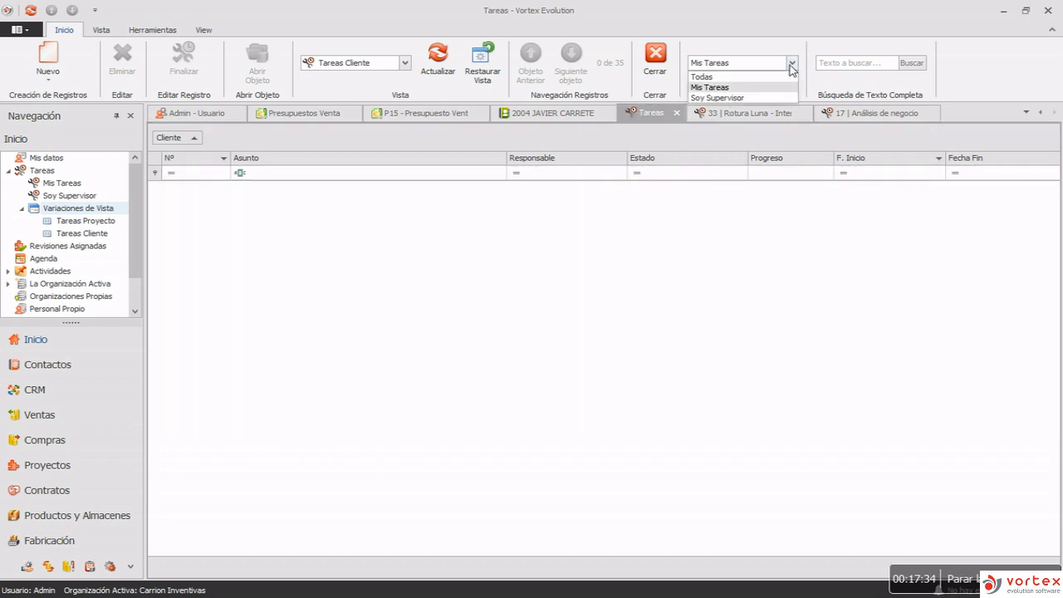
left_click(716, 98)
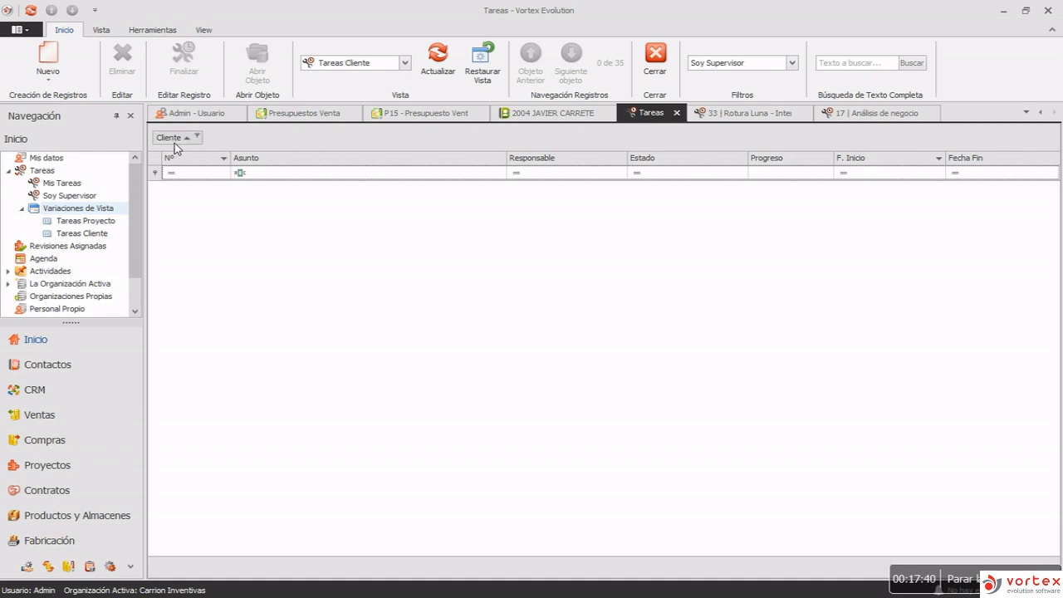
Switch the Tareas list to the Tareas Proyecto view variation with the Todas filter
left_click(404, 64)
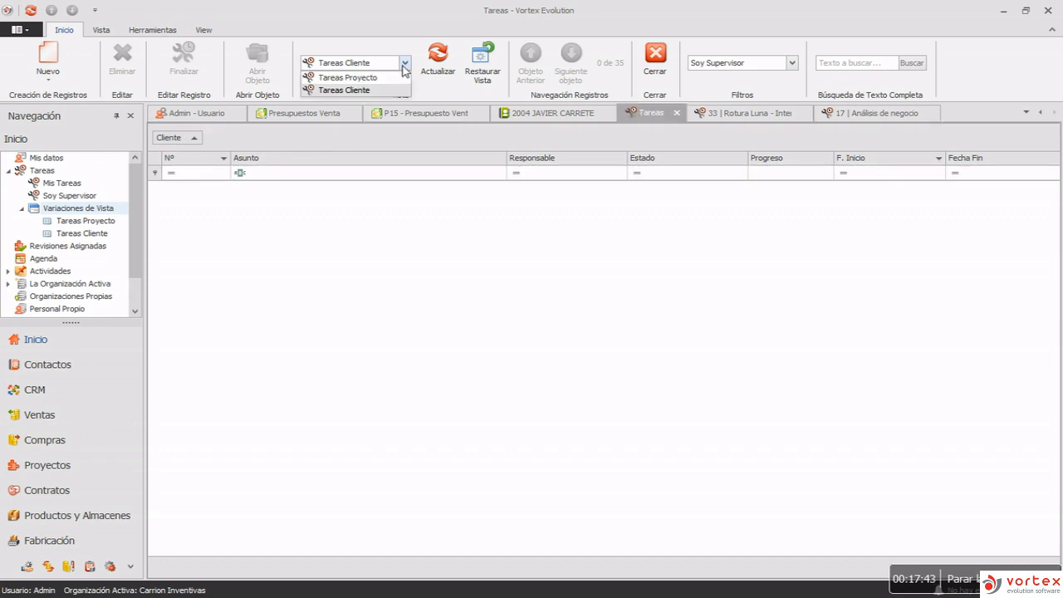
left_click(374, 76)
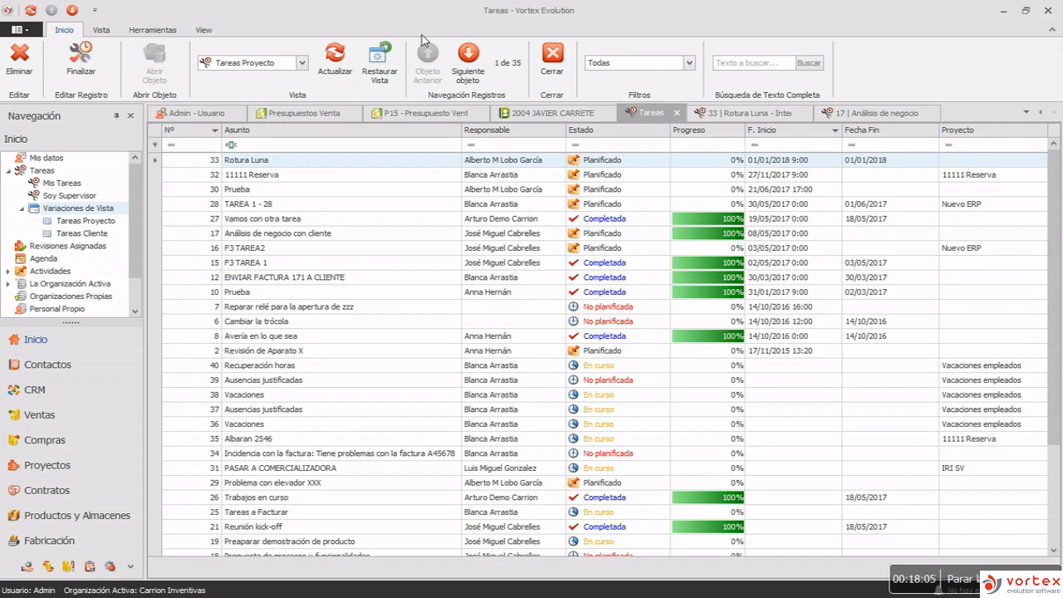
Open the application model for editing in the Vortex Evolution Model Editor and maximize its window
left_click(156, 31)
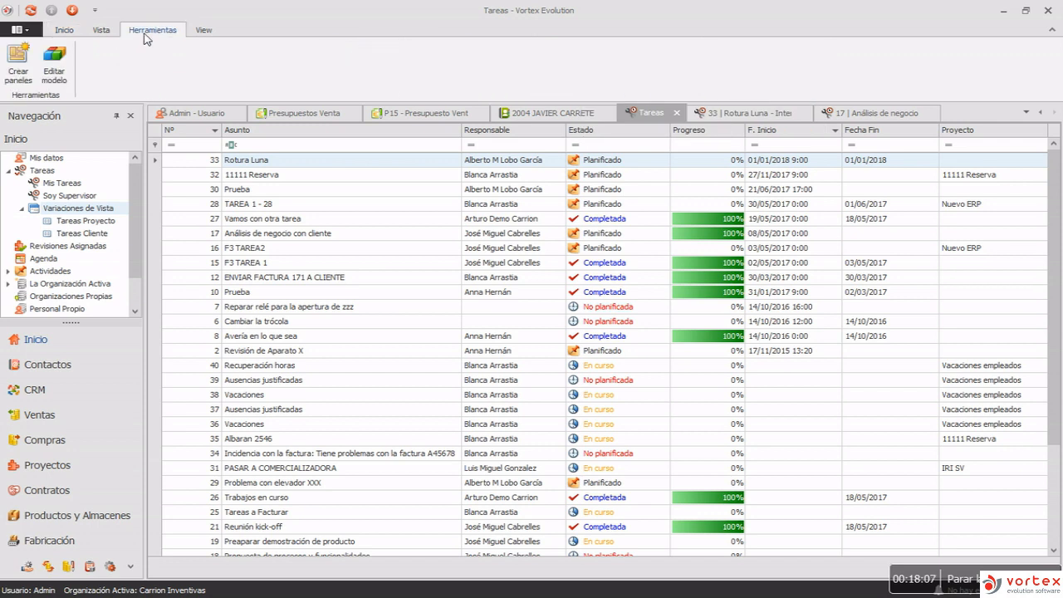
left_click(66, 66)
key("alt+Tab")
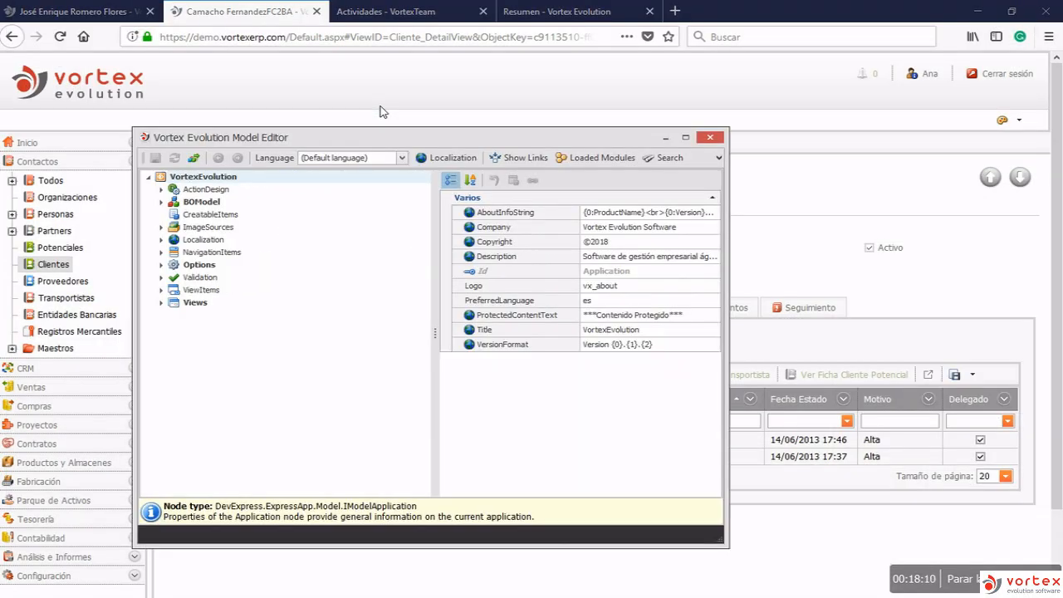
left_click(686, 138)
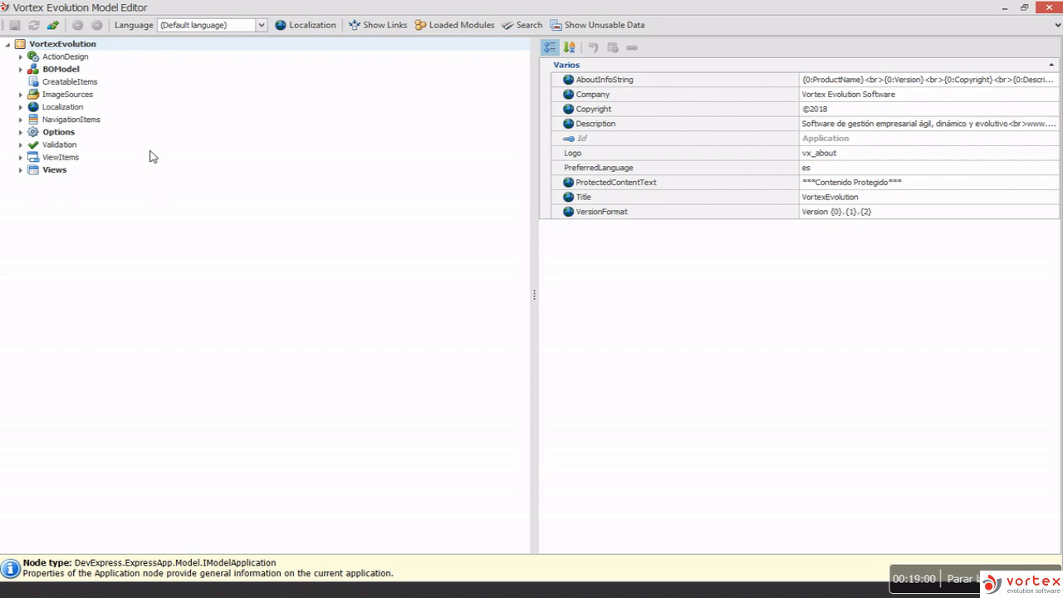
Expand BOModel and its VortexCore.Model group to look through the business classes
left_click(20, 70)
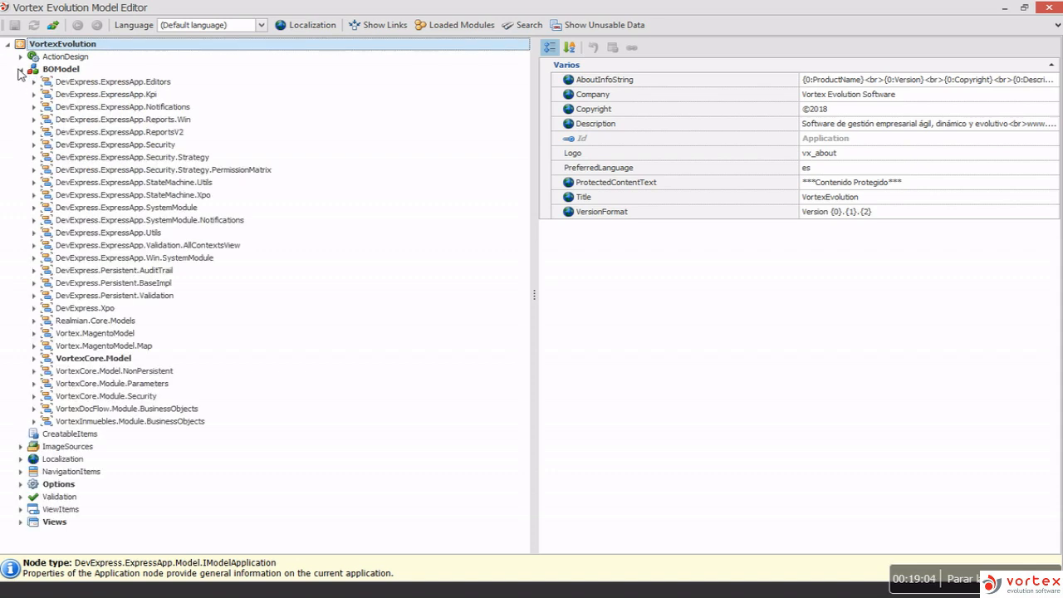
left_click(62, 69)
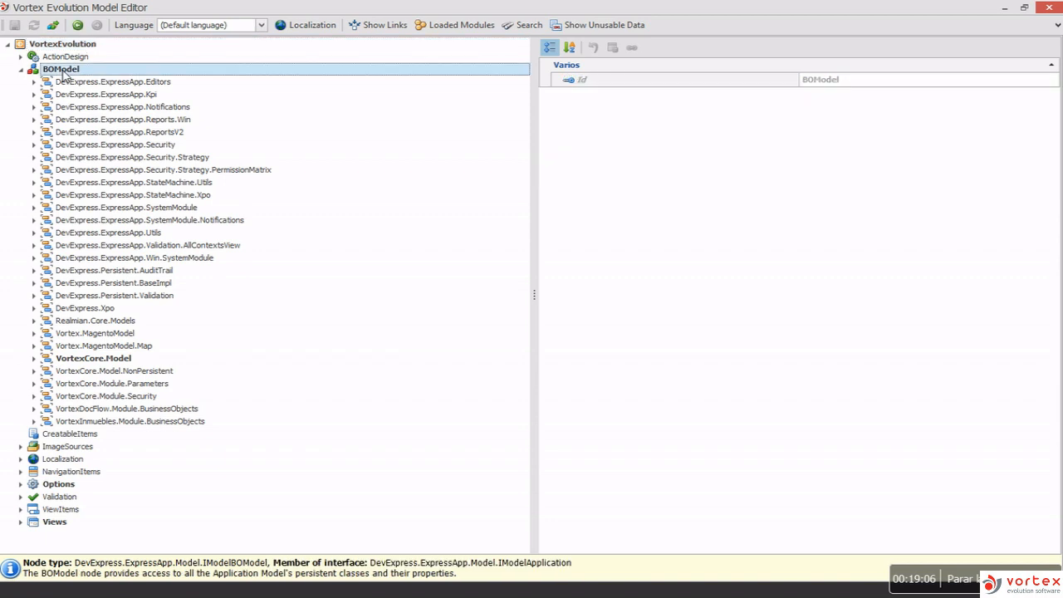
left_click(34, 359)
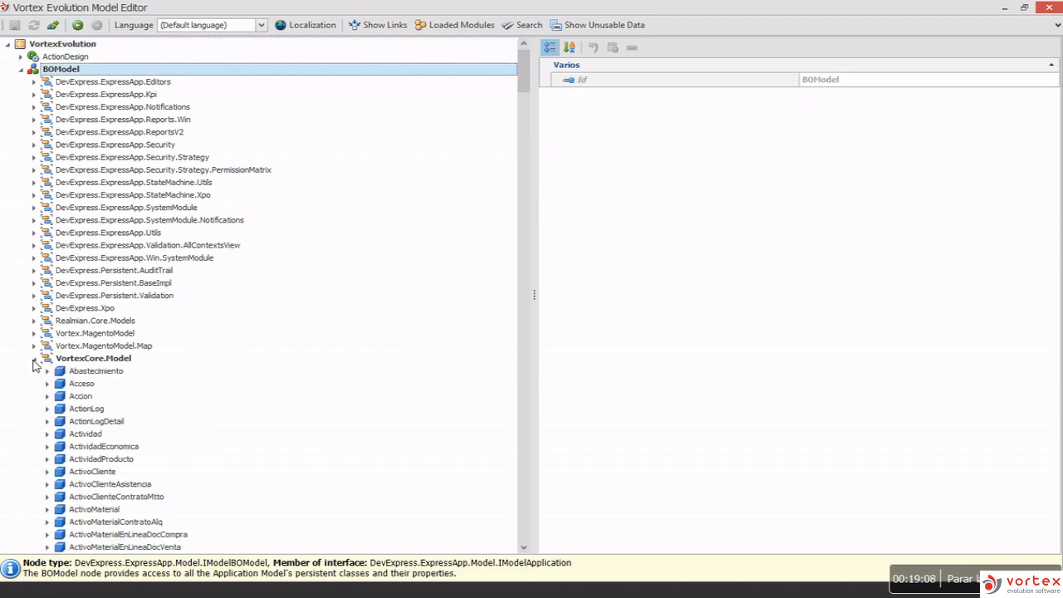
scroll(141, 352, "down", 4)
scroll(141, 351, "down", 2)
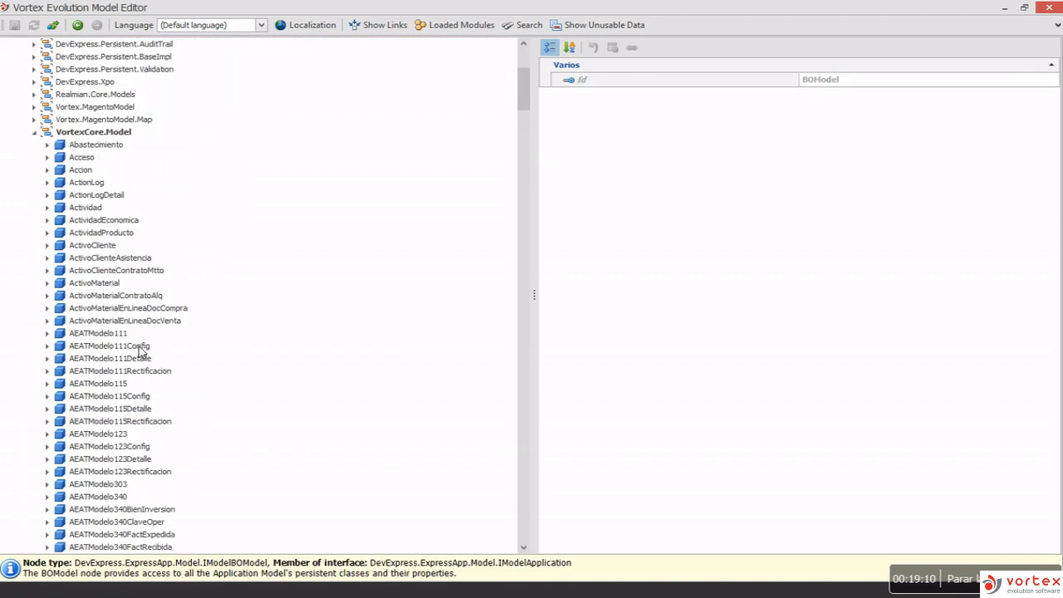
scroll(141, 351, "up", 3)
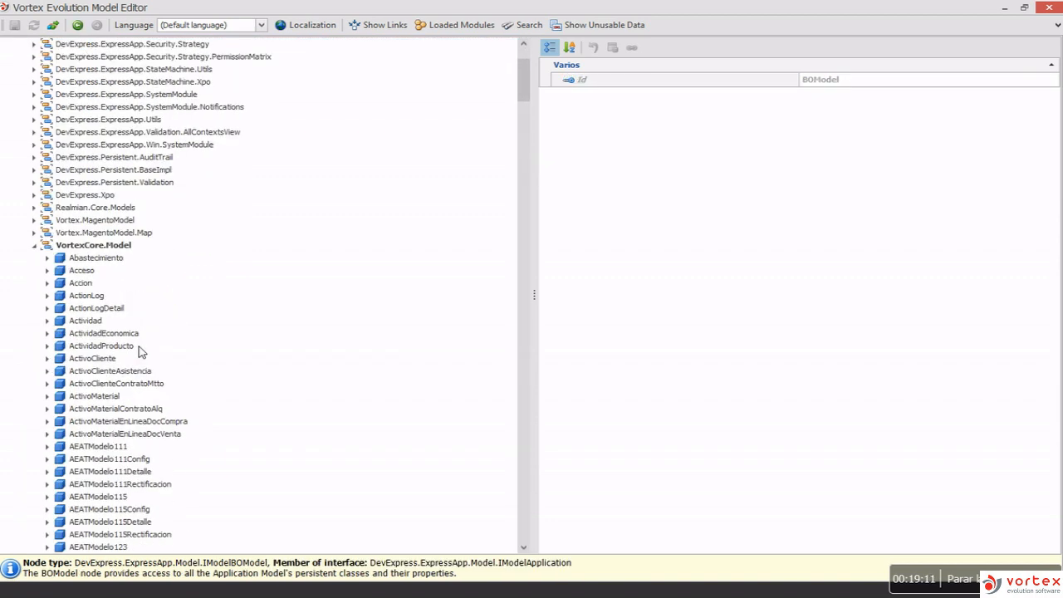
Examine the Abastecimiento class properties and its Abastecimiento_Estado_ColorCompletado appearance rule
left_click(80, 259)
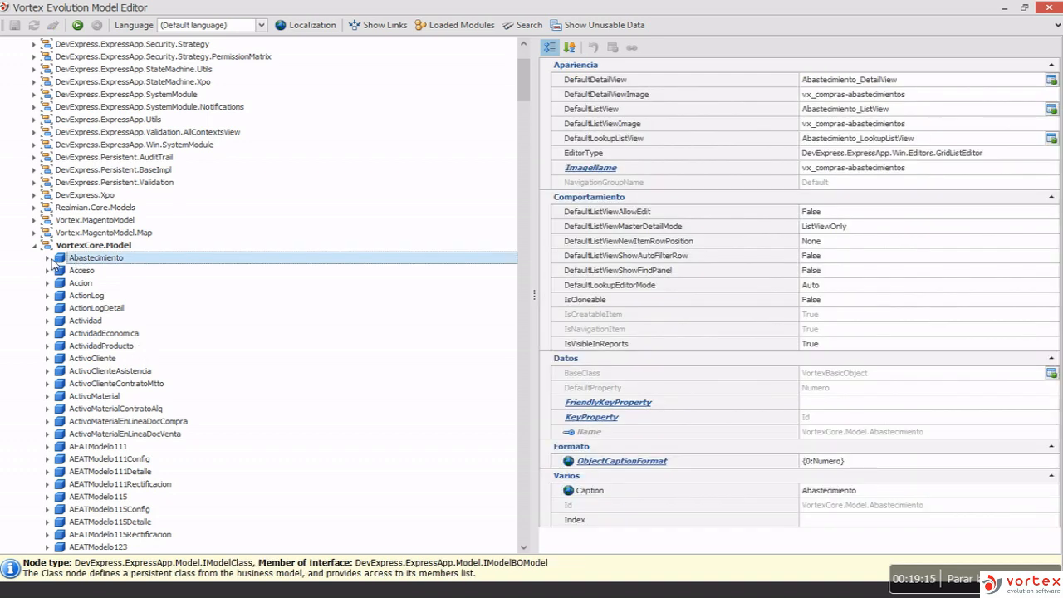
left_click(48, 259)
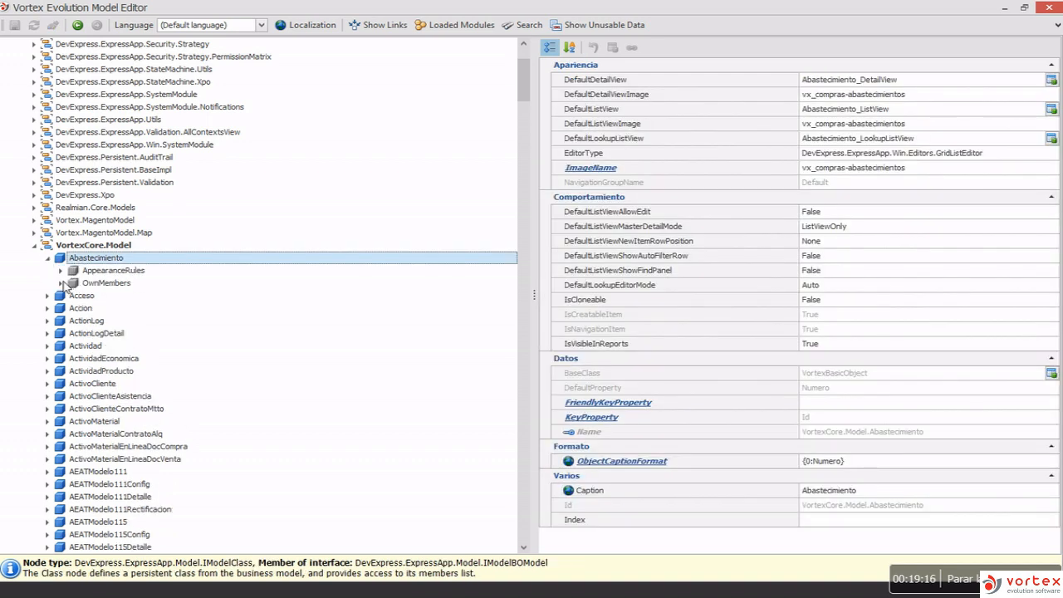
left_click(59, 271)
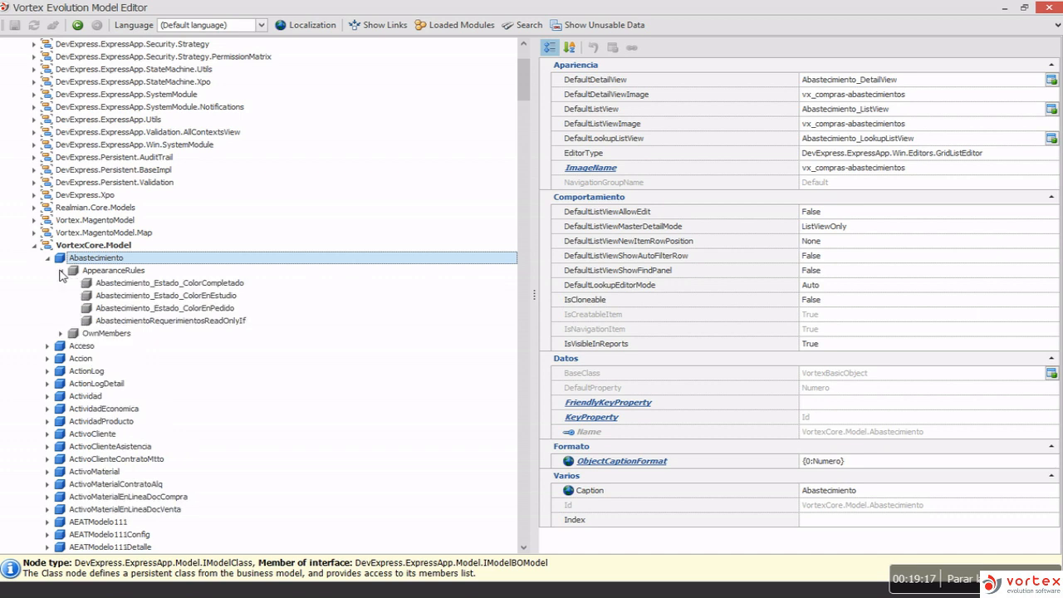
left_click(119, 286)
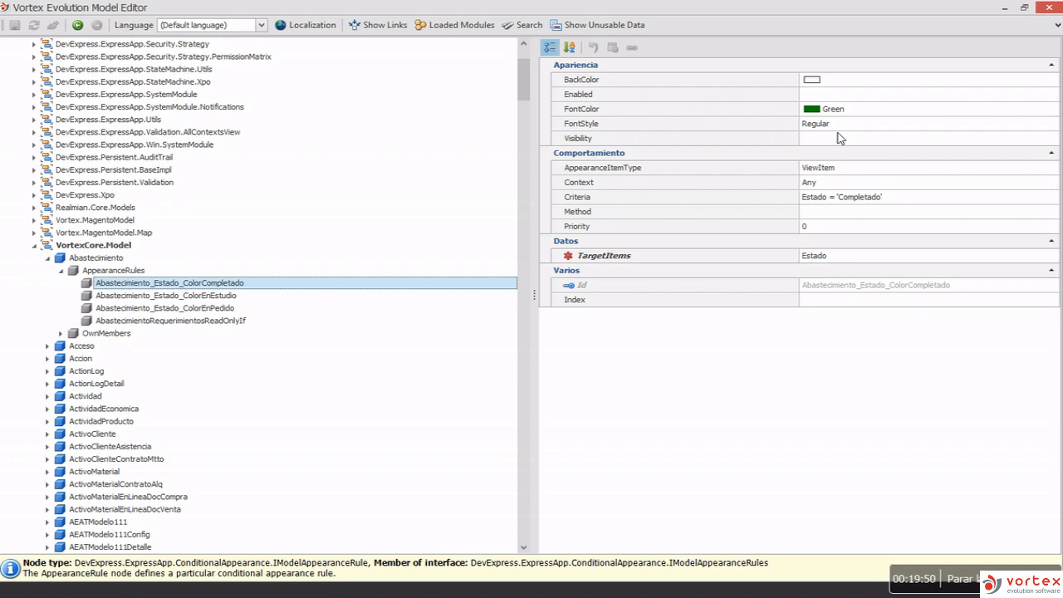
Look through the OwnMembers of the Abastecimiento class, and then collapse the BOModel node
left_click(92, 335)
left_click(60, 334)
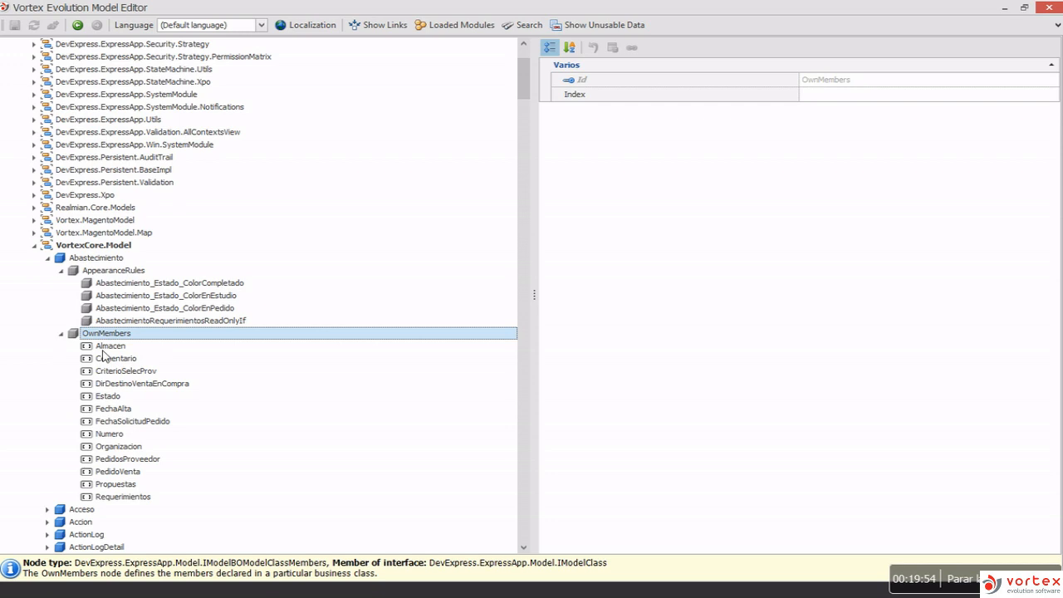
scroll(102, 356, "down", 5)
scroll(103, 355, "up", 2)
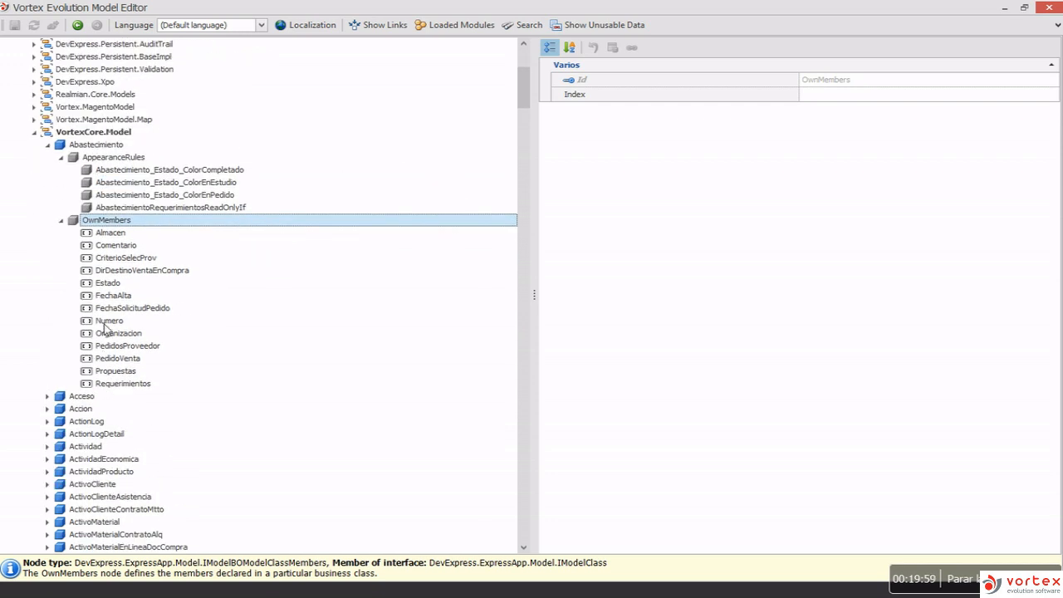
left_click(60, 221)
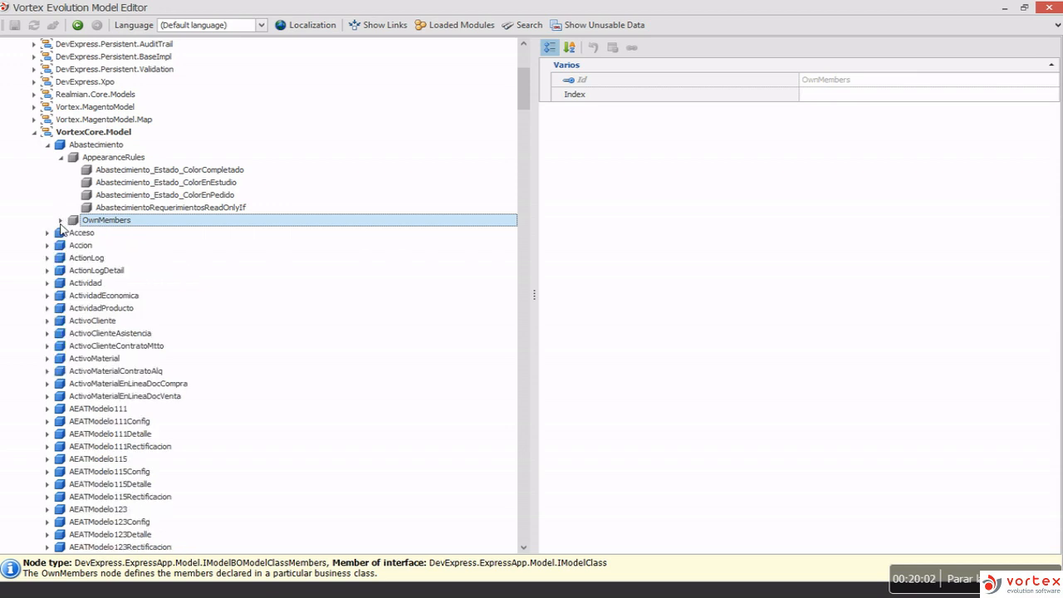
scroll(58, 222, "up", 6)
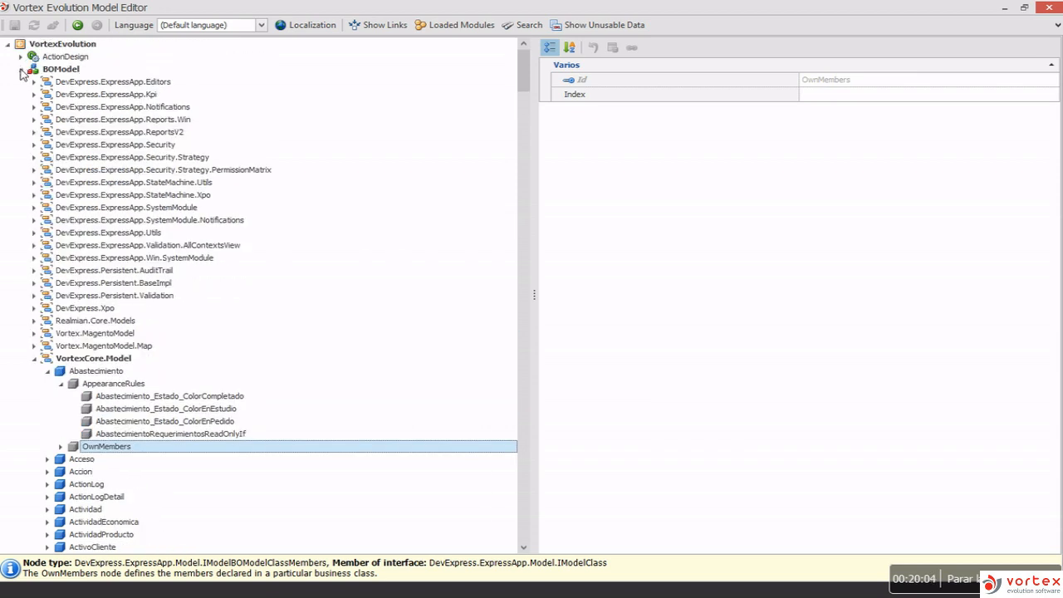
left_click(21, 70)
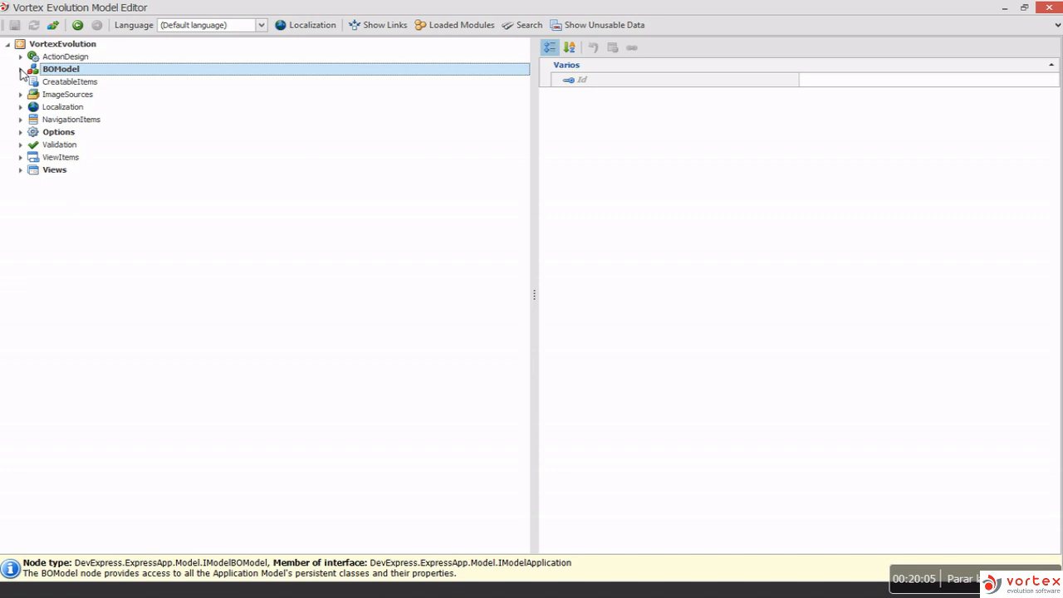
Expand Views and its VortexCore.Model group to show the detail and list views
left_click(21, 170)
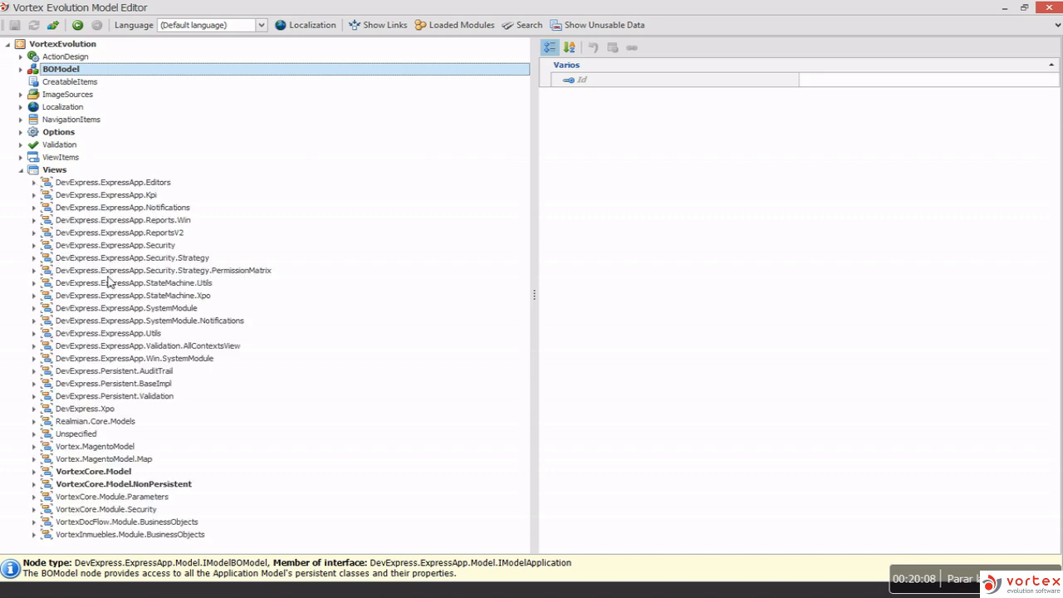
left_click(41, 475)
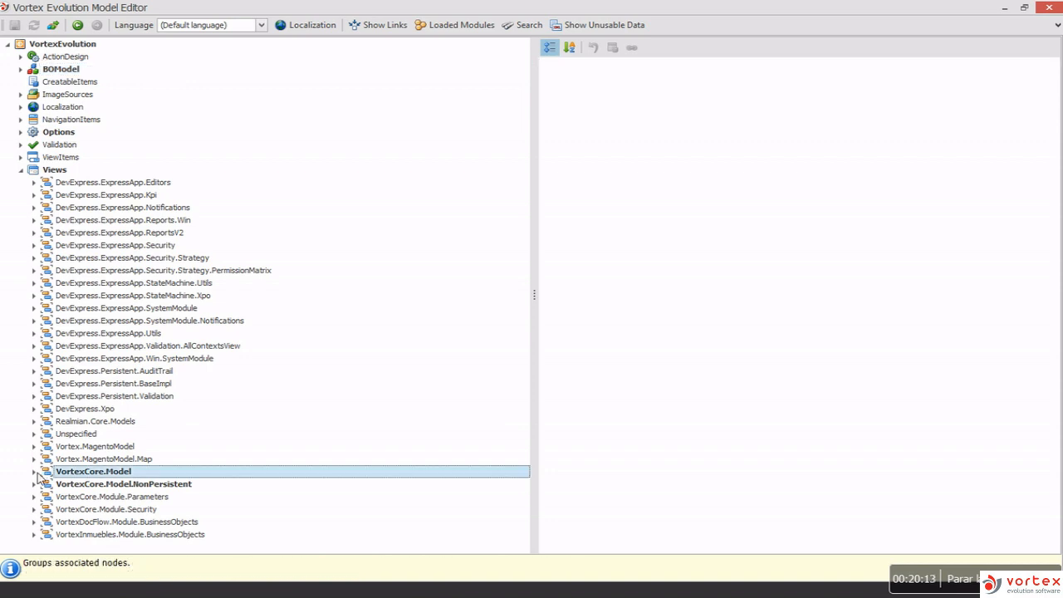
left_click(34, 472)
scroll(106, 470, "down", 5)
scroll(106, 470, "down", 1)
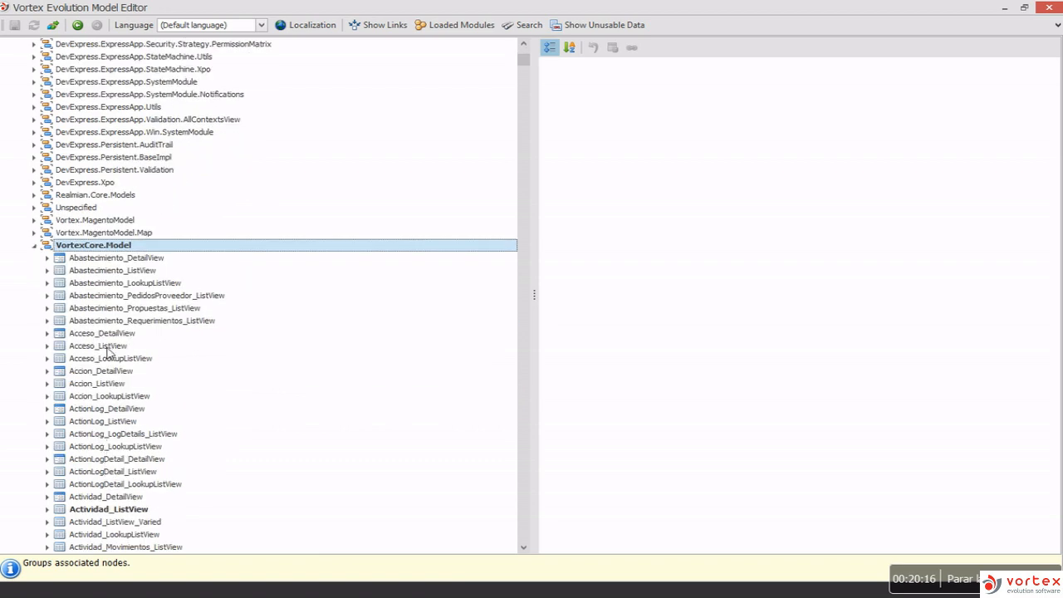
Open the Layout of Abastecimiento_DetailView with a wider preview and show its layout customization window
left_click(98, 260)
left_click(48, 259)
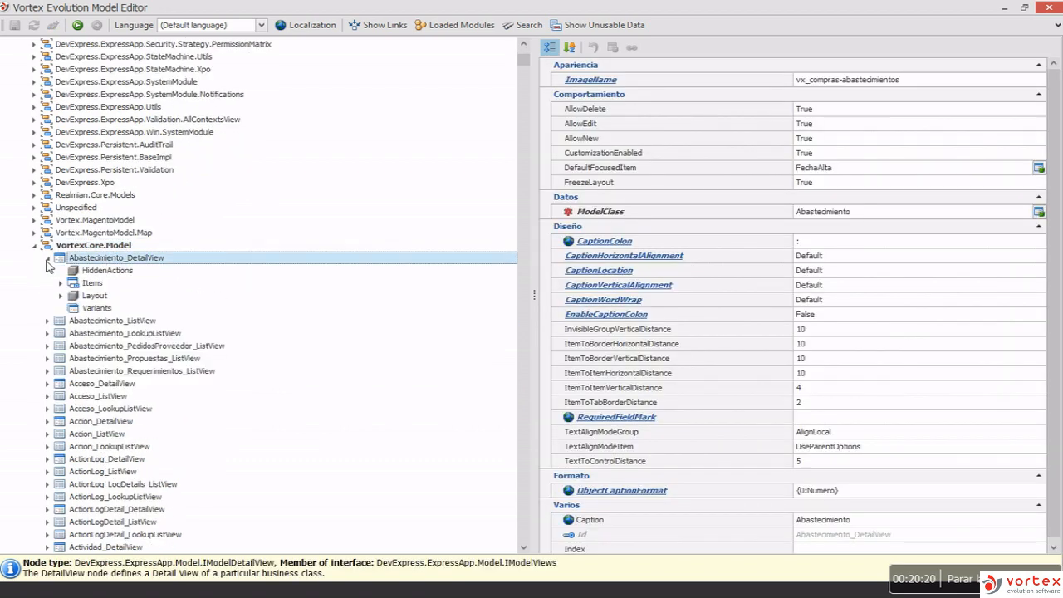
left_click(93, 295)
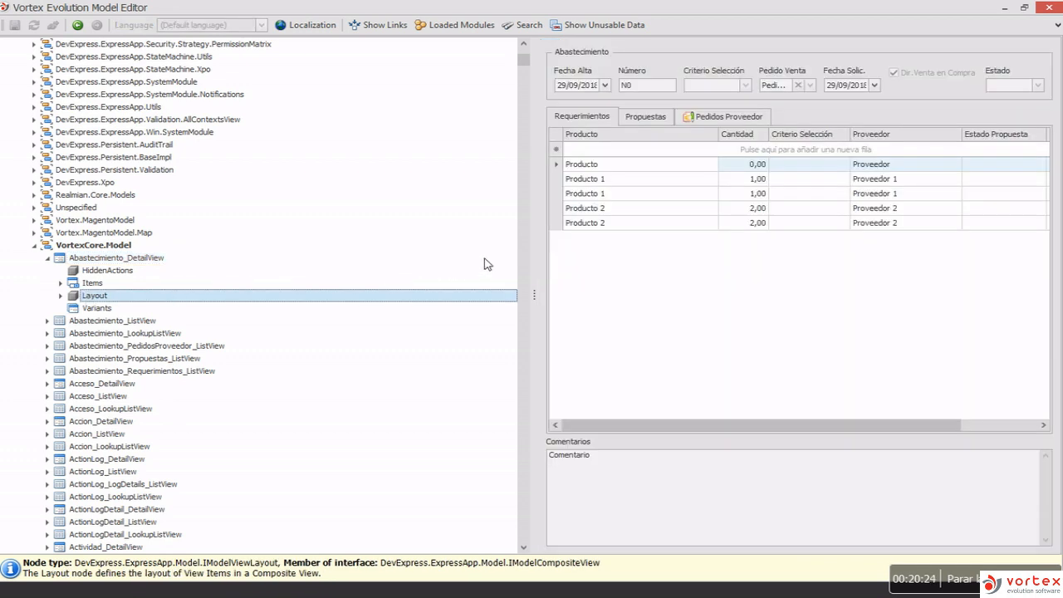
left_click_drag(543, 283, 339, 280)
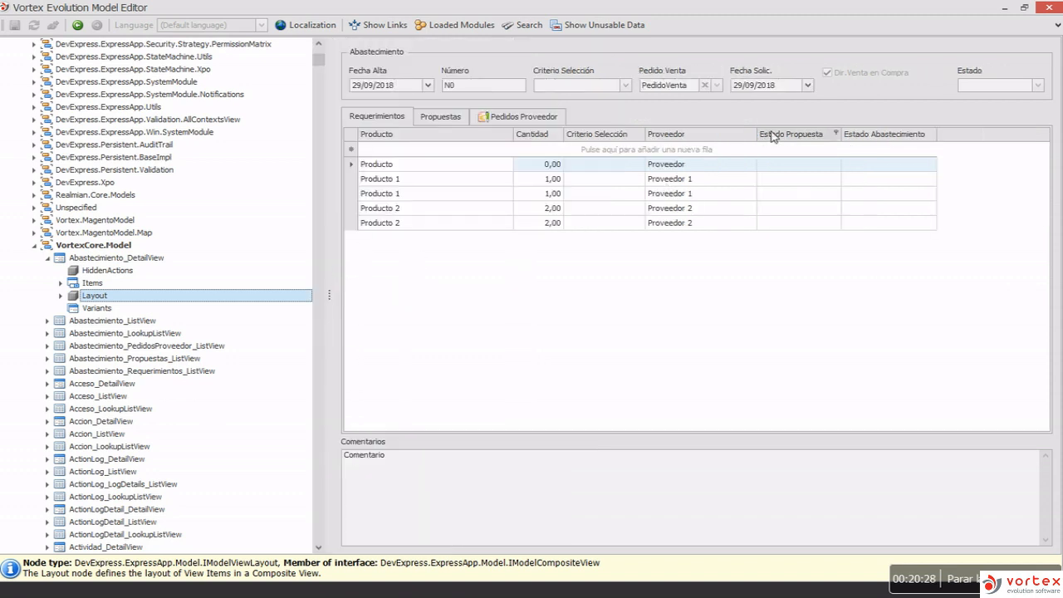
right_click(857, 99)
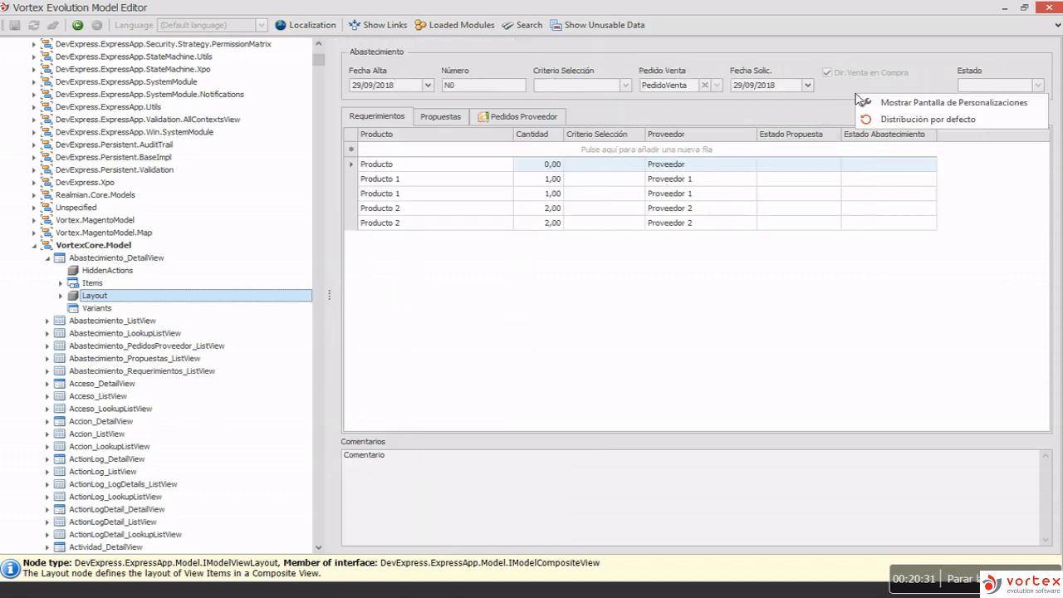
left_click(871, 103)
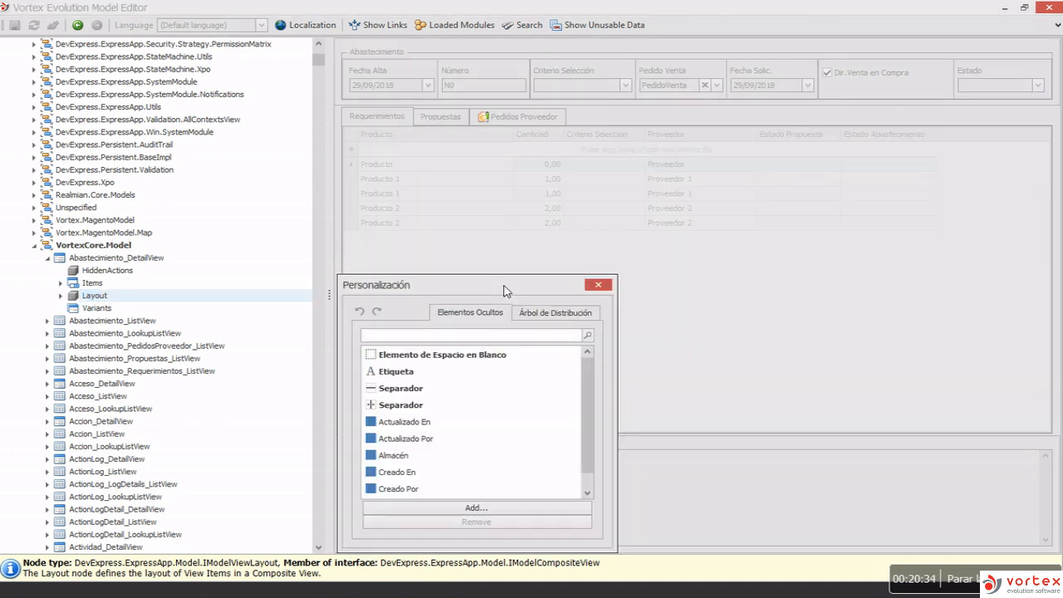
Add the hidden Almacén item to the Abastecimiento_DetailView layout beneath the Fecha Alta and Número fields, and close the customization window
left_click_drag(505, 286, 816, 258)
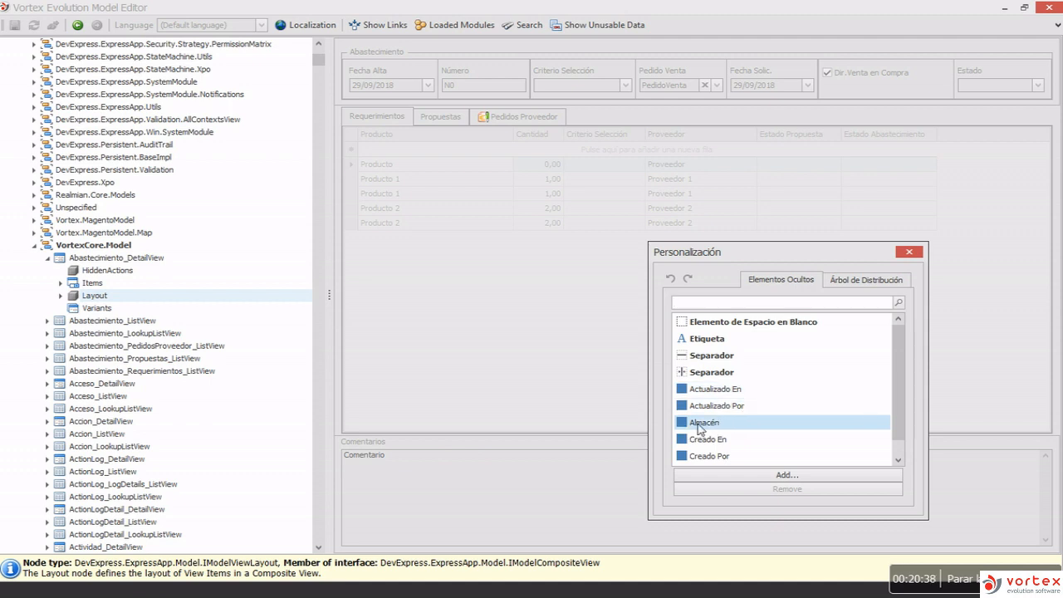
left_click_drag(698, 424, 423, 104)
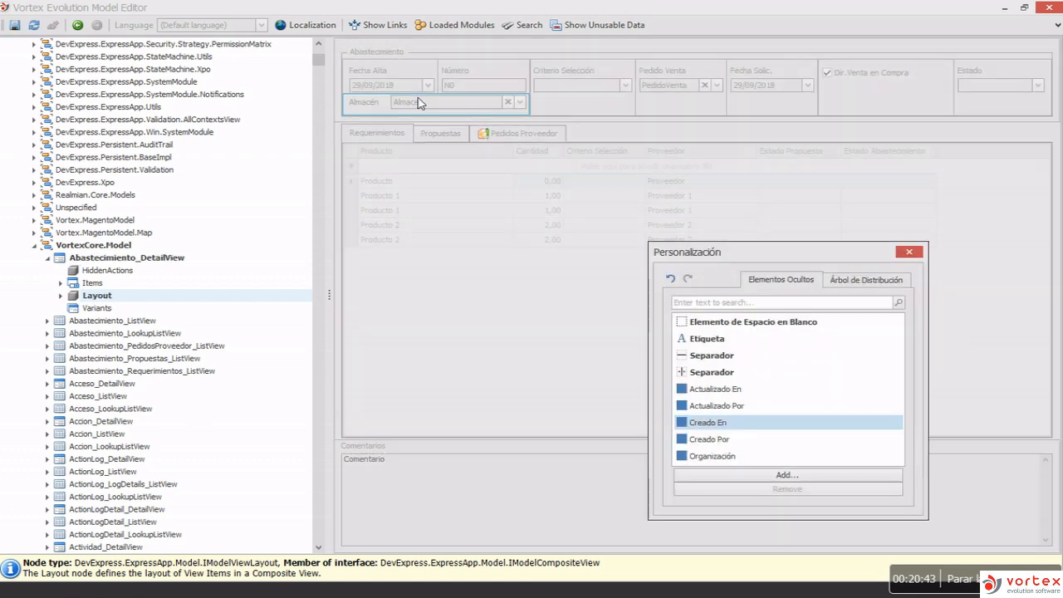
left_click(908, 252)
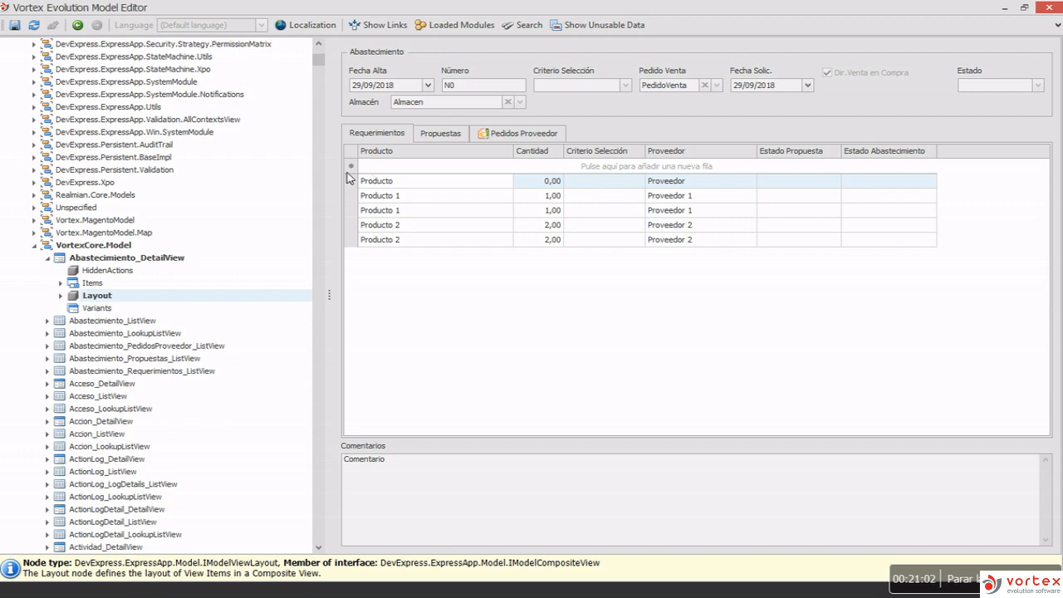
Collapse the VortexCore.Model and Views nodes, and leave the Model Editor without saving changes
left_click(33, 247)
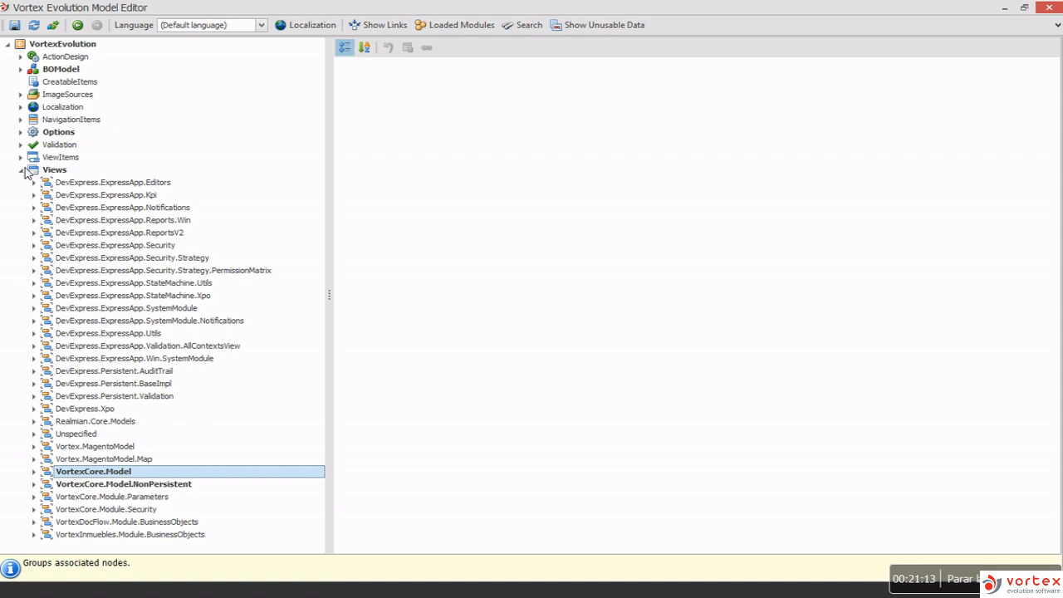
left_click(23, 170)
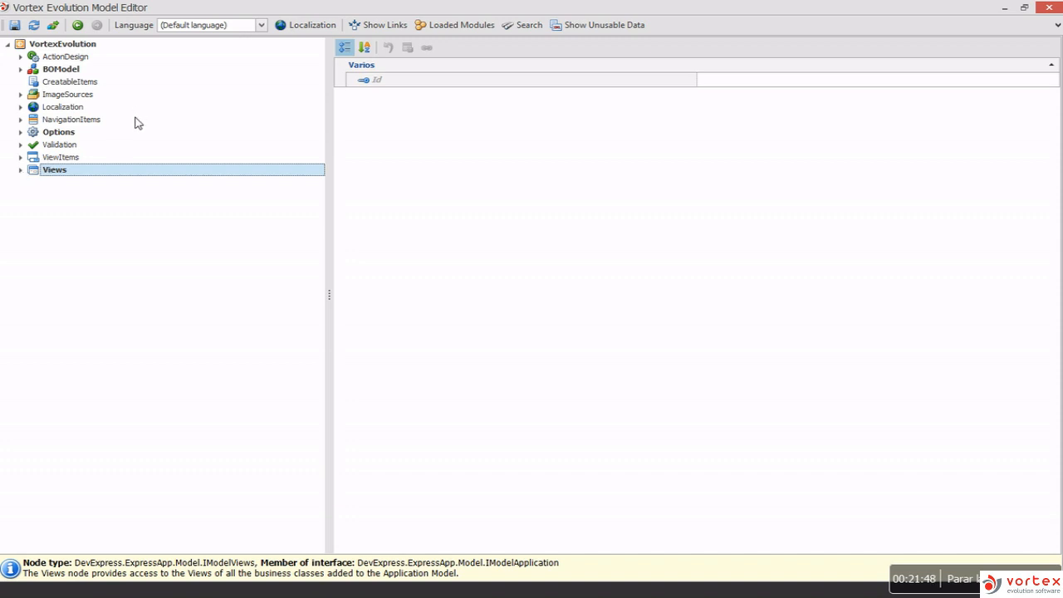
left_click(1049, 8)
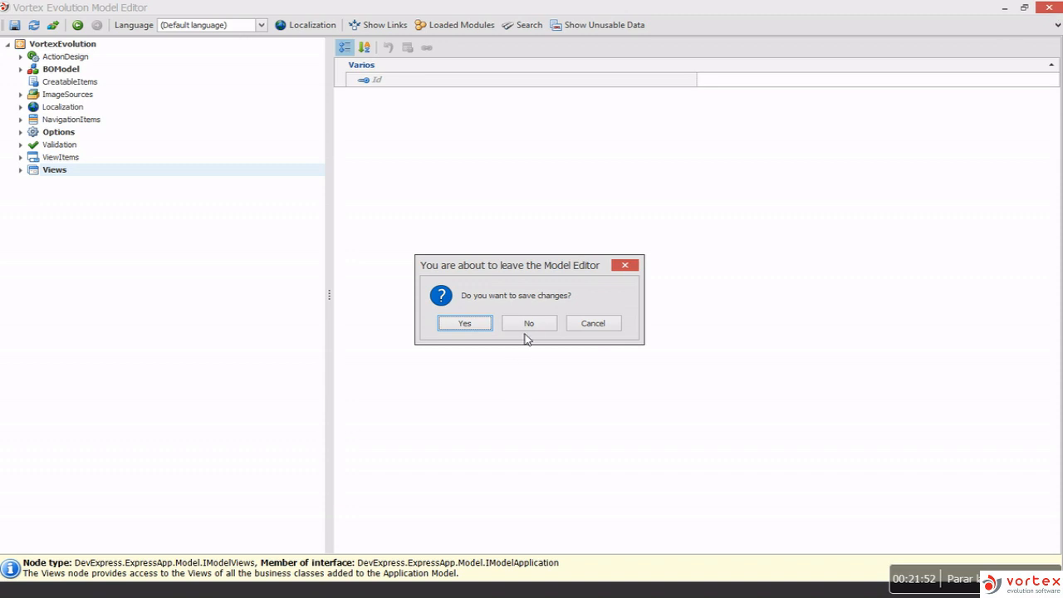
left_click(527, 325)
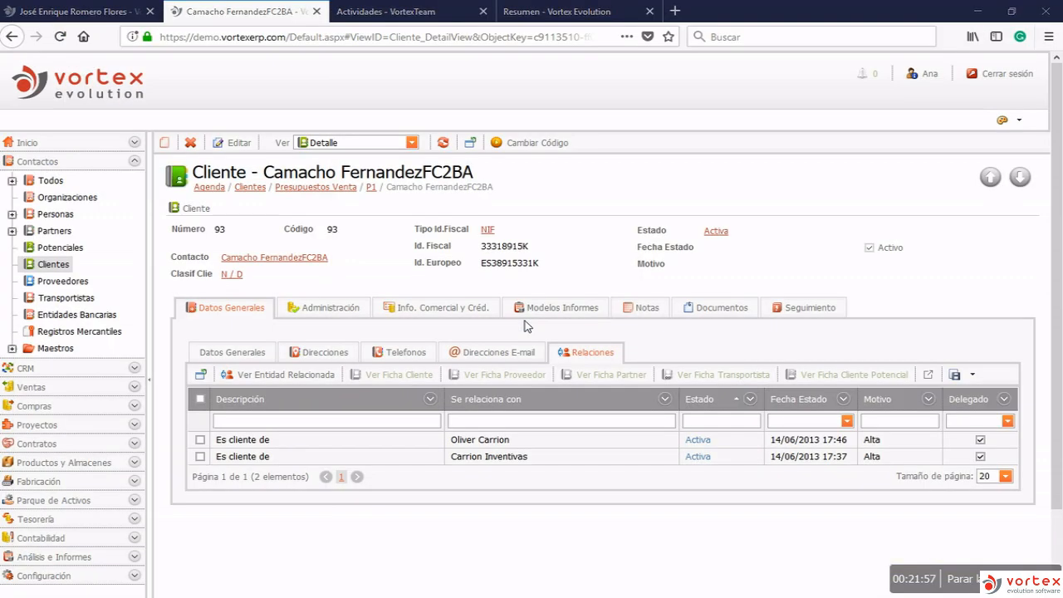
Check the desktop client's Inicio navigation, and switch back to the web client to open Seguimiento under Inicio
key("alt+Tab")
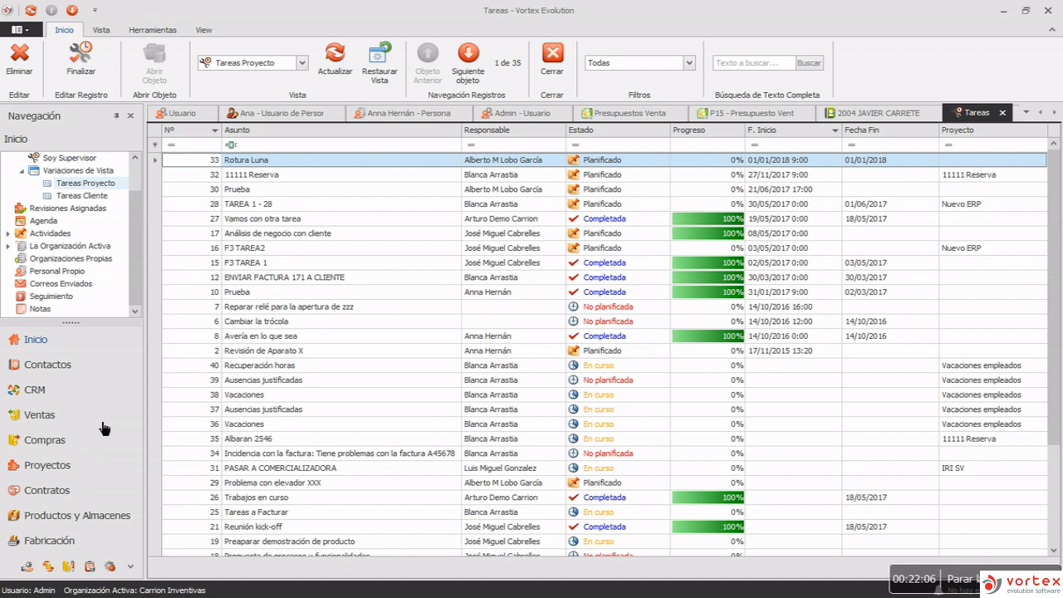
scroll(133, 226, "up", 1)
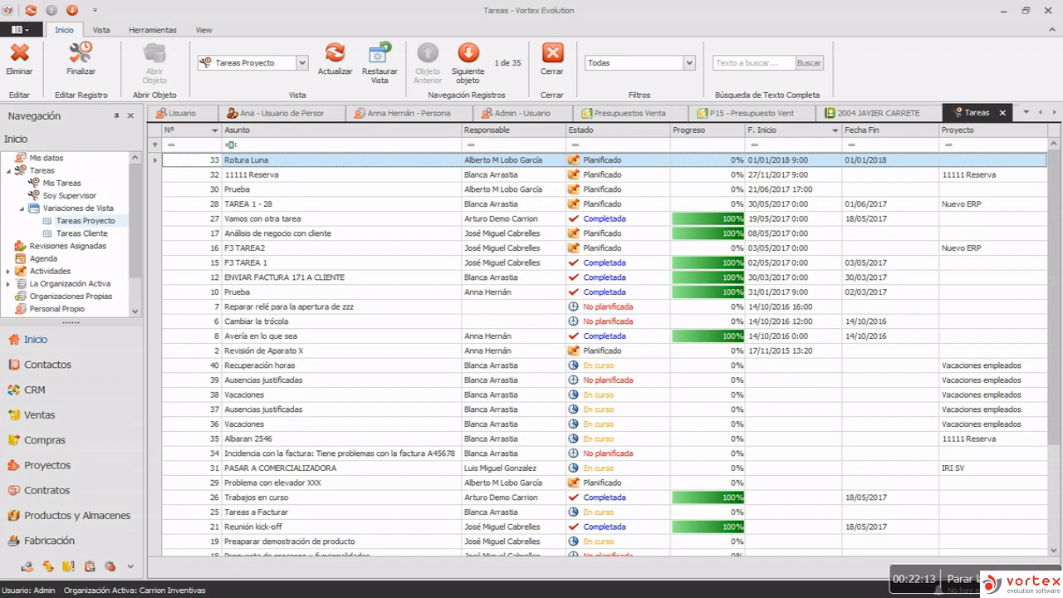
left_click(485, 535)
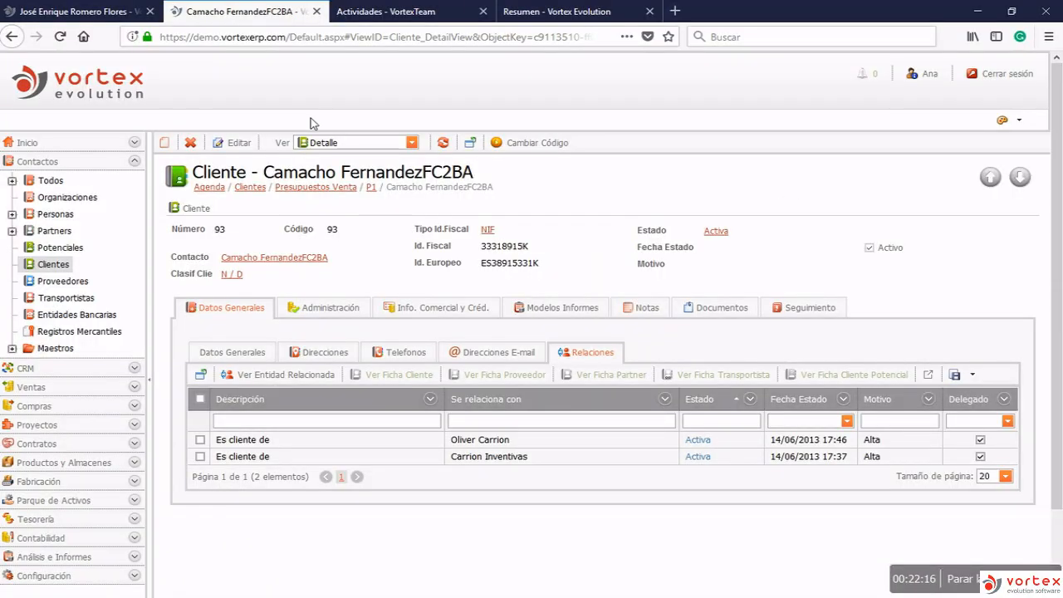
left_click(83, 146)
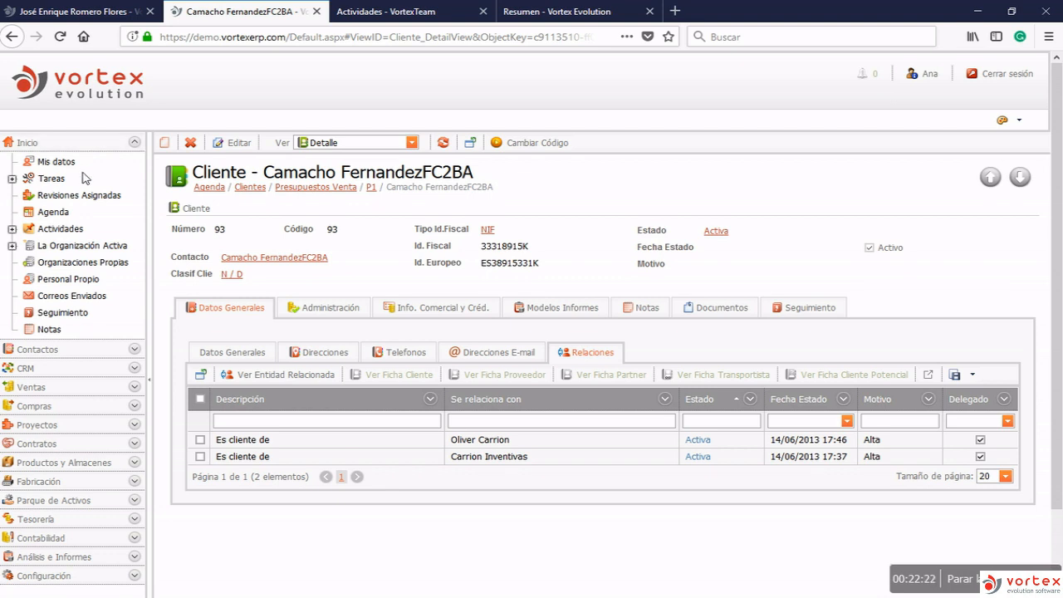
left_click(65, 314)
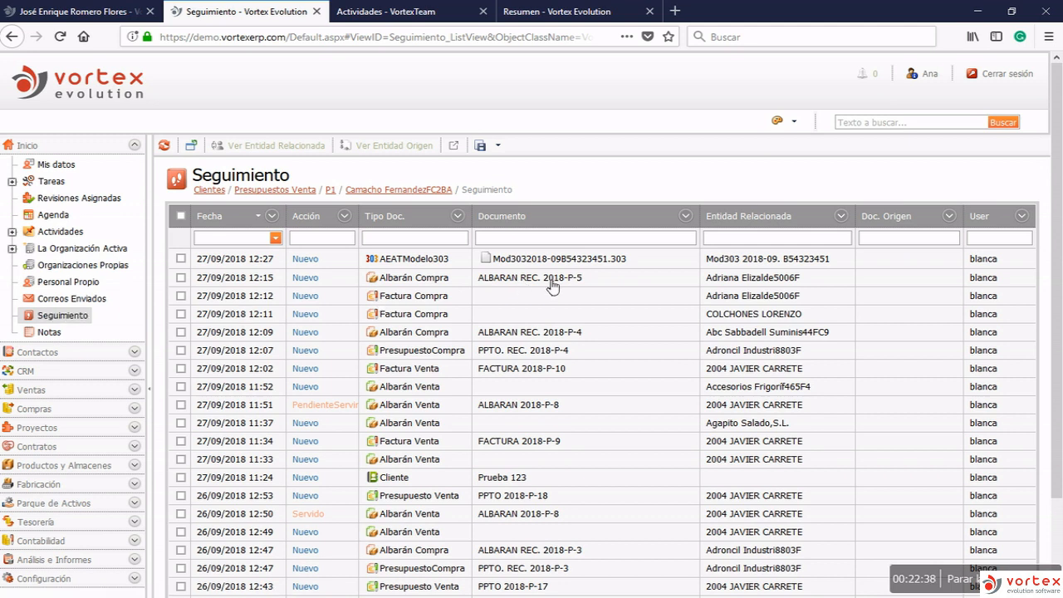
Look through the Seguimiento list, view the general data of purchase delivery note ALBARAN REC. 2018-P-5, and return to the list
scroll(560, 291, "down", 2)
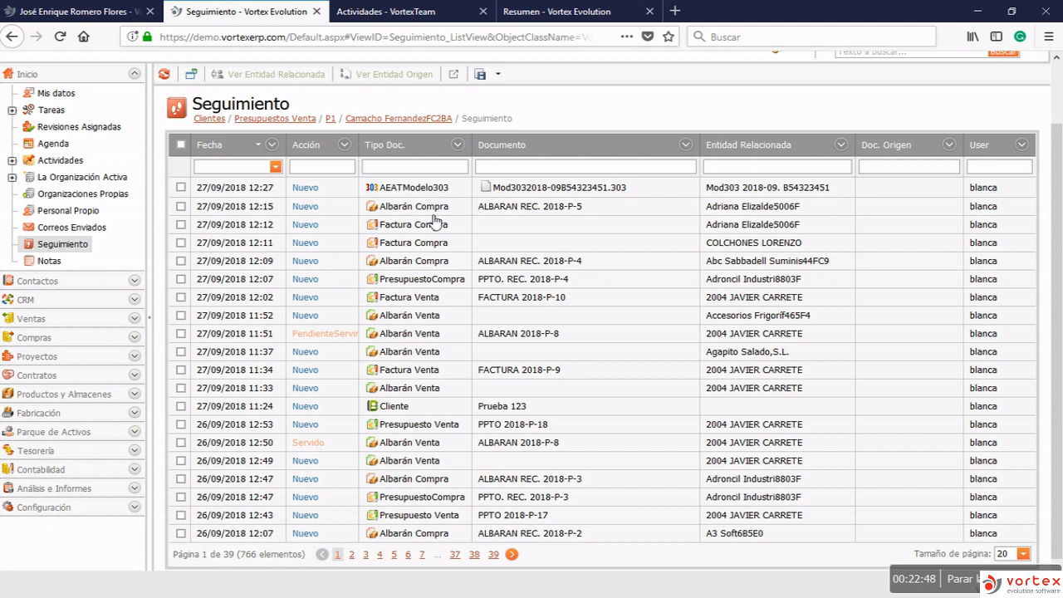
scroll(464, 223, "up", 2)
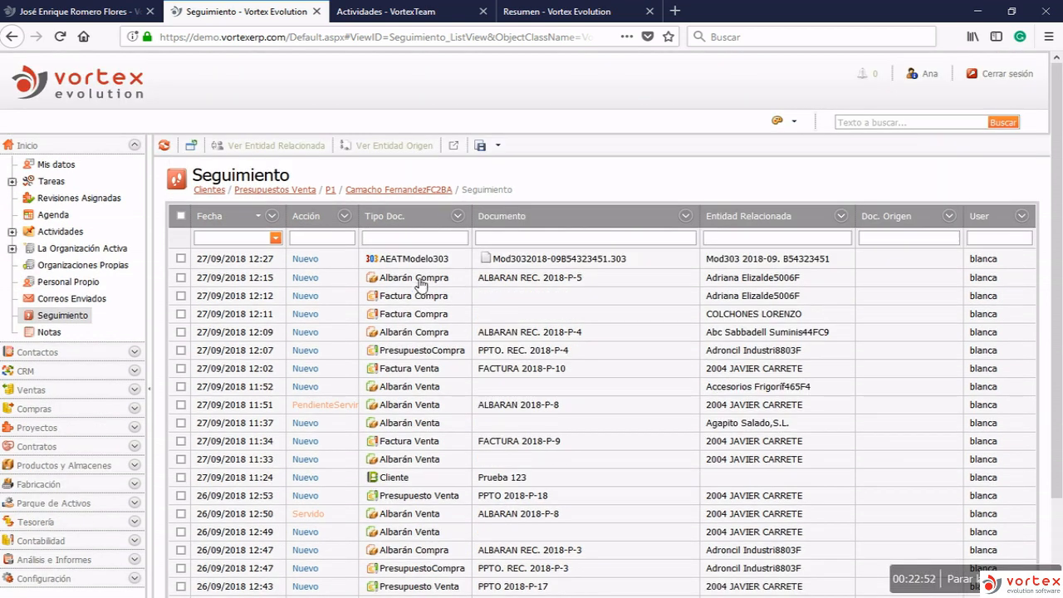
left_click(593, 283)
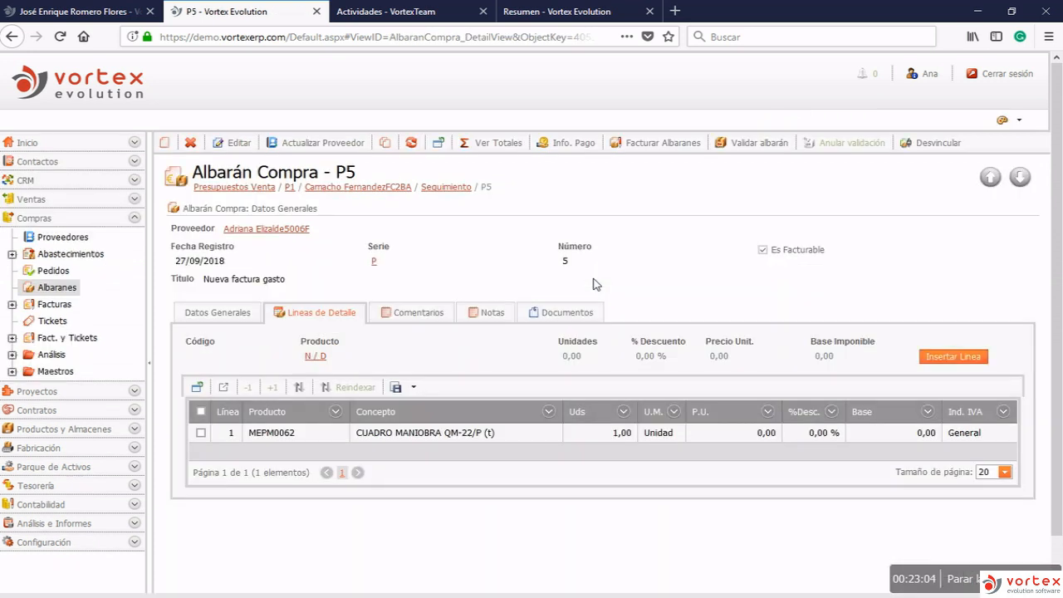
left_click(231, 310)
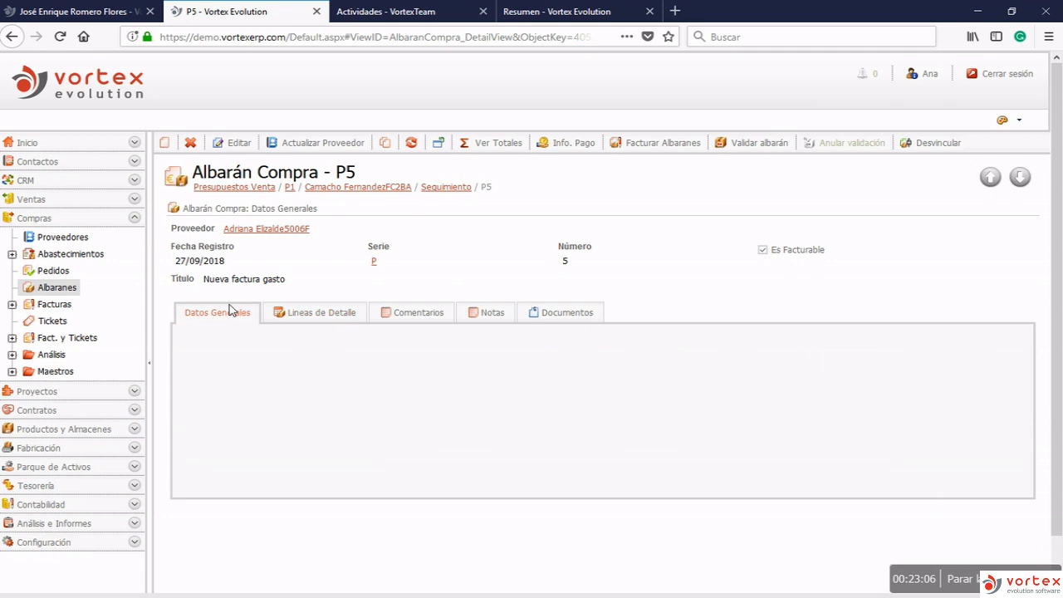
left_click(450, 188)
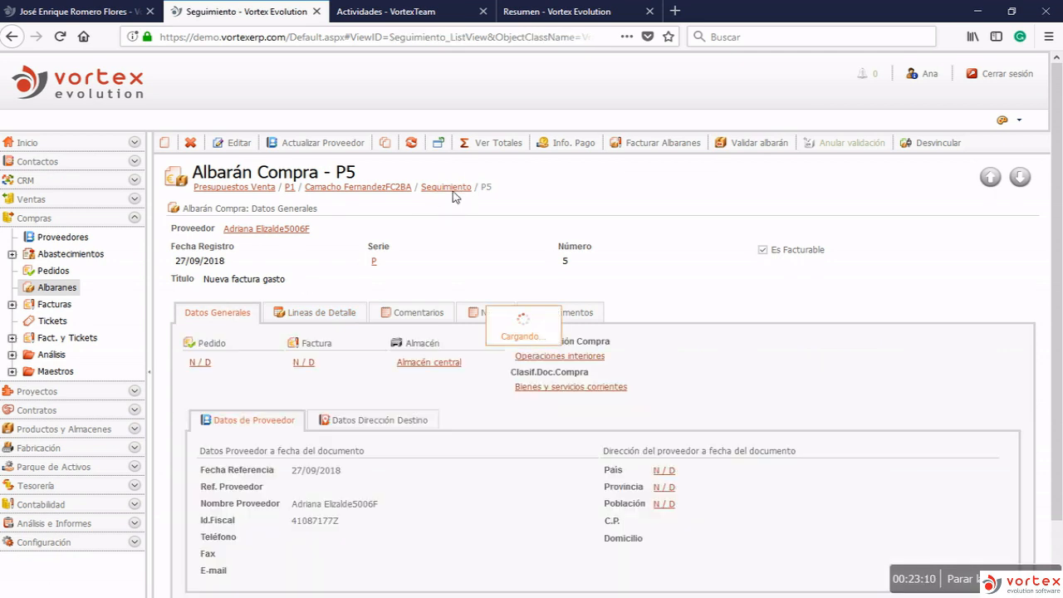
Open the related entity of the ALBARAN REC. 2018-P-5 tracking entry and view its Datos Generales
left_click(181, 279)
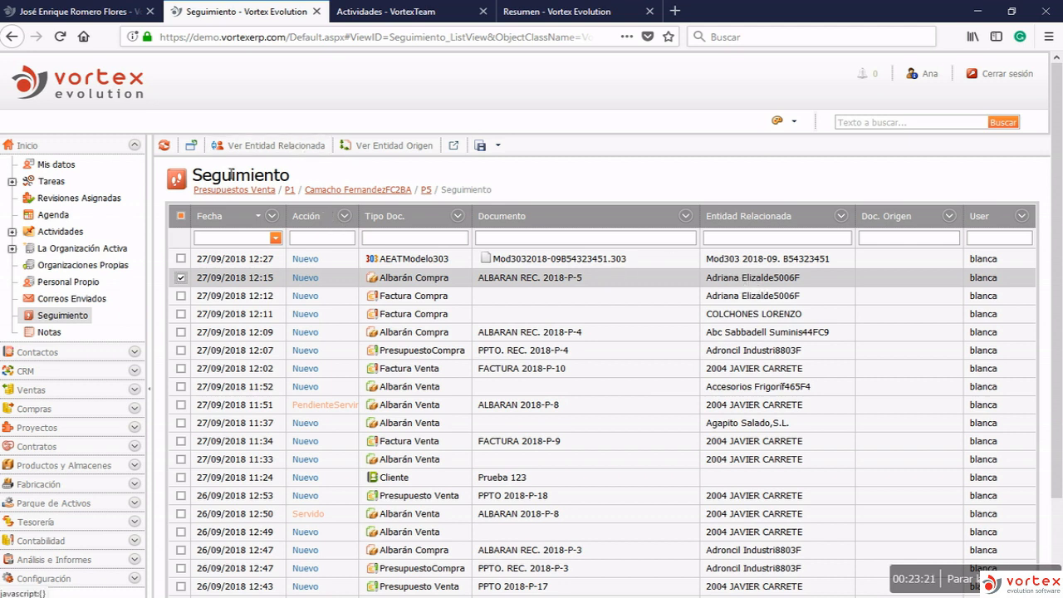
left_click(261, 152)
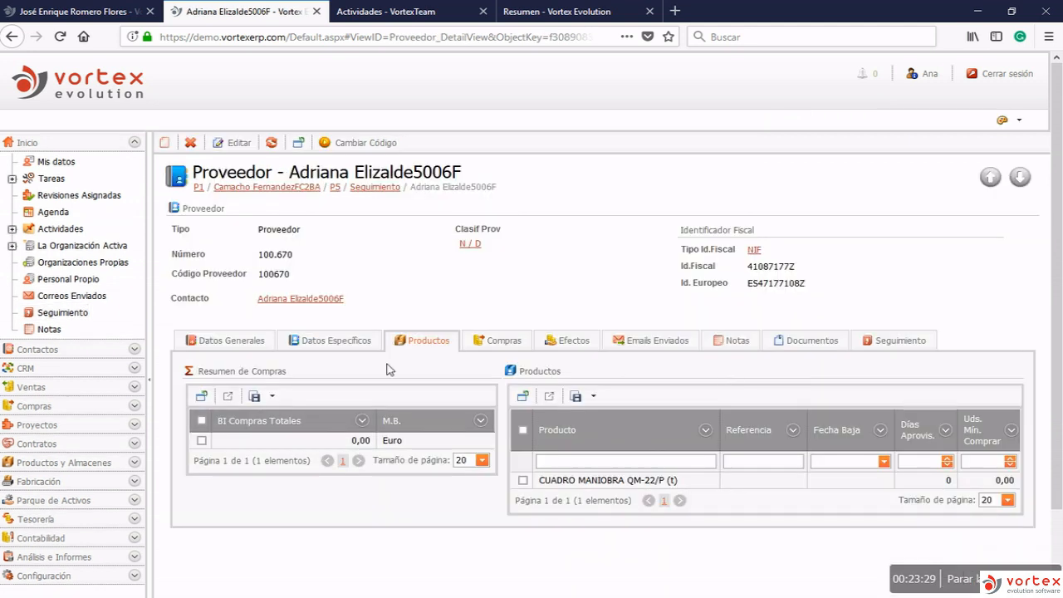
left_click(244, 341)
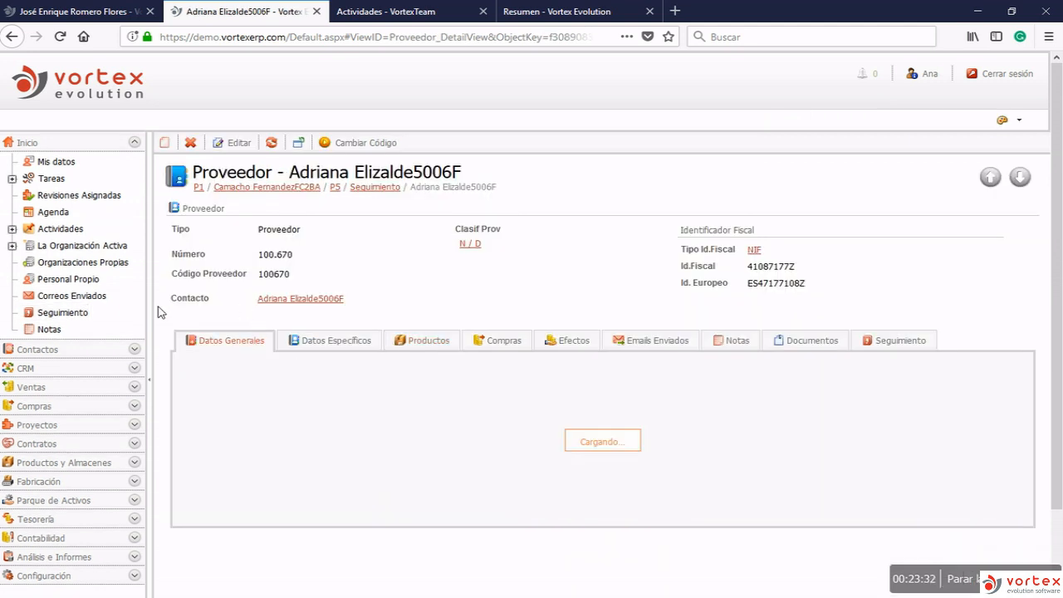
Open the "Incidencia con la factura" note from Notas and view the general data of its related sales invoice P4
left_click(43, 332)
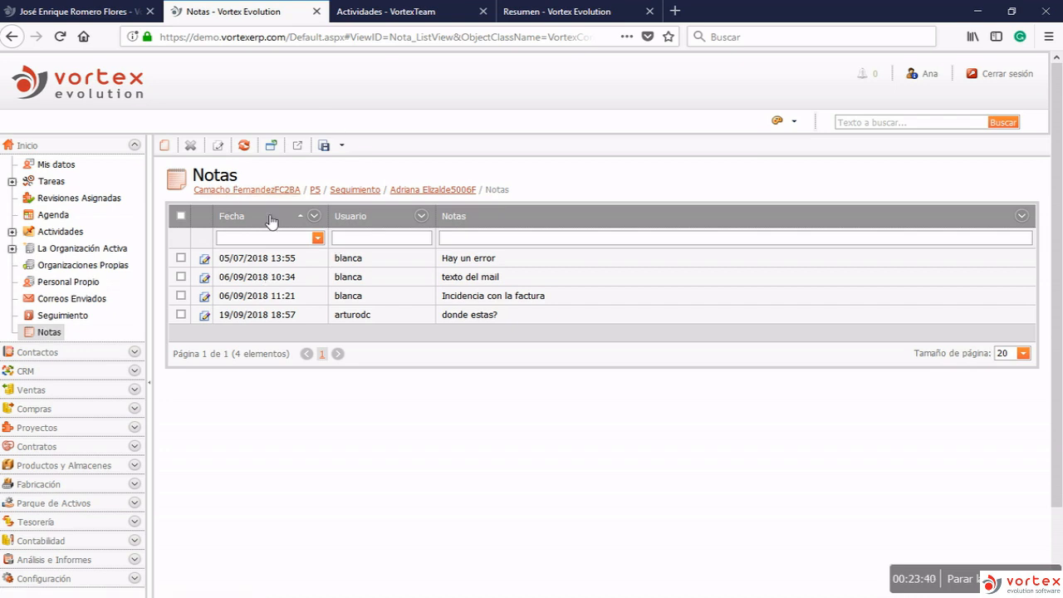
left_click(368, 301)
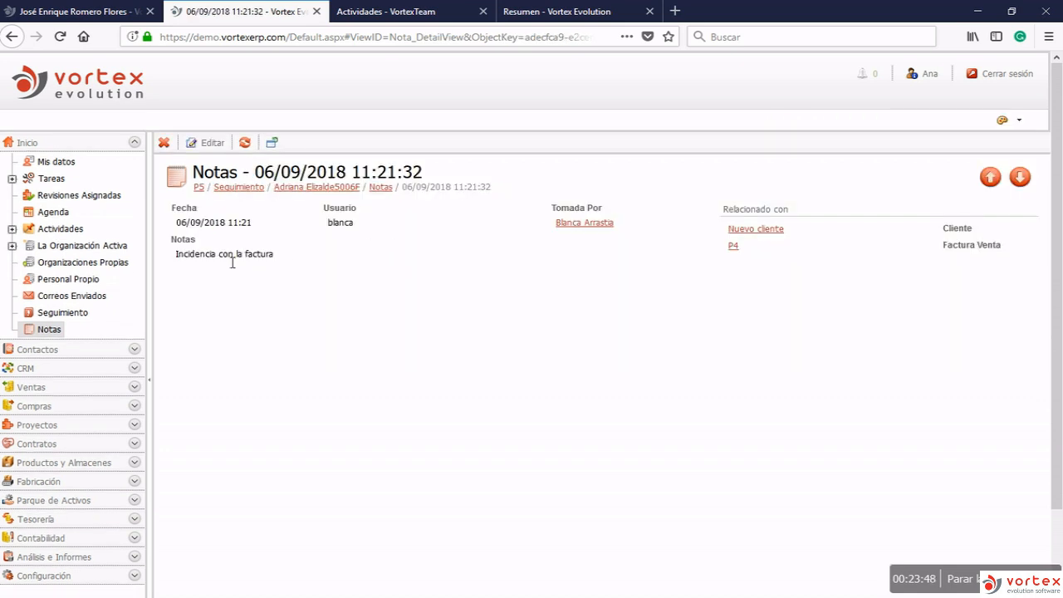
left_click_drag(277, 260, 185, 263)
left_click(479, 275)
left_click(733, 248)
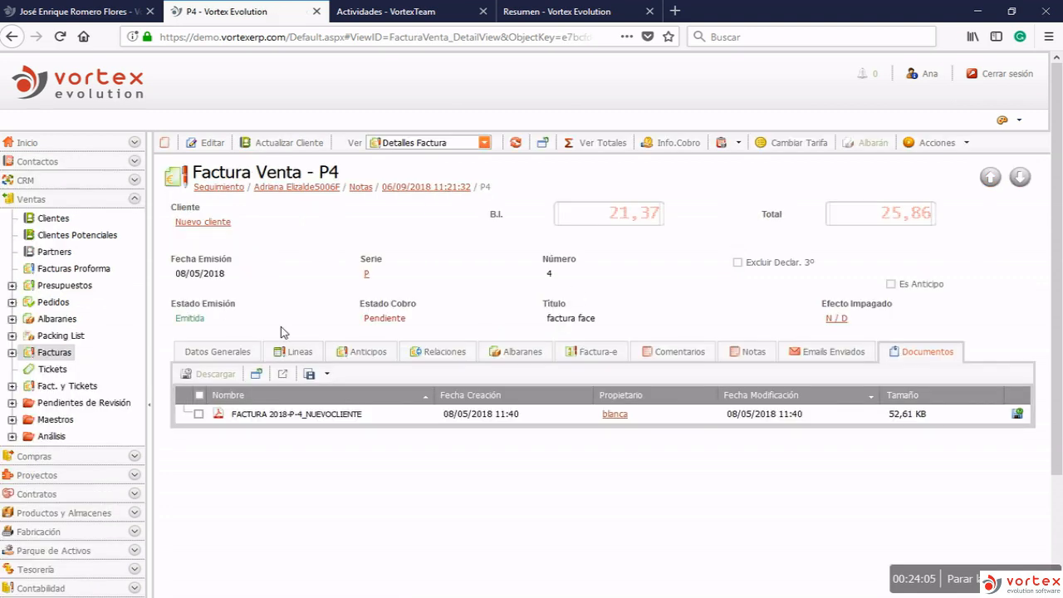
left_click(217, 353)
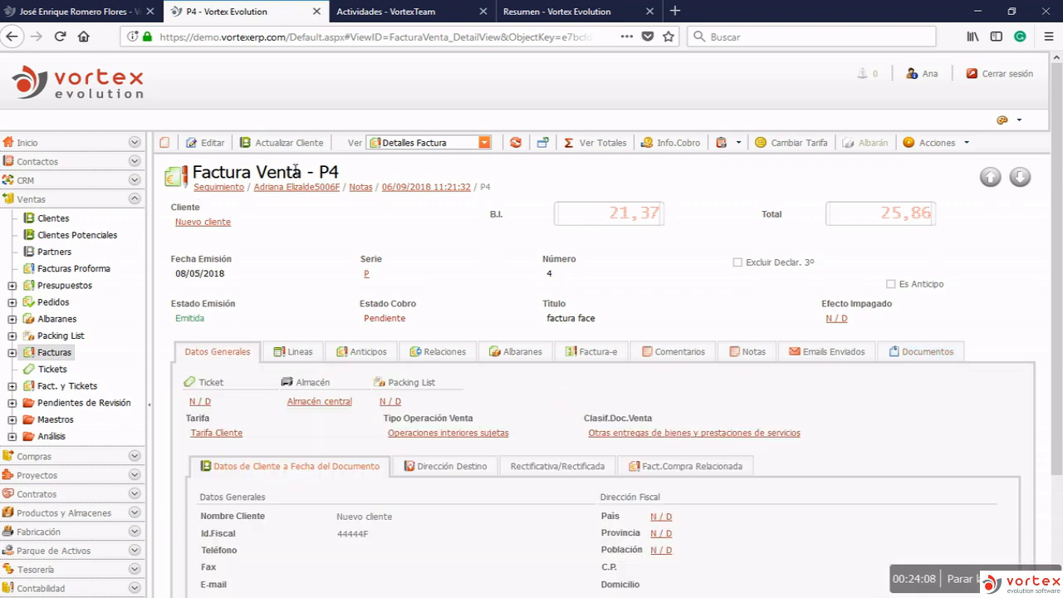
Return to the Inicio section and open the Correos Enviados list
left_click(86, 164)
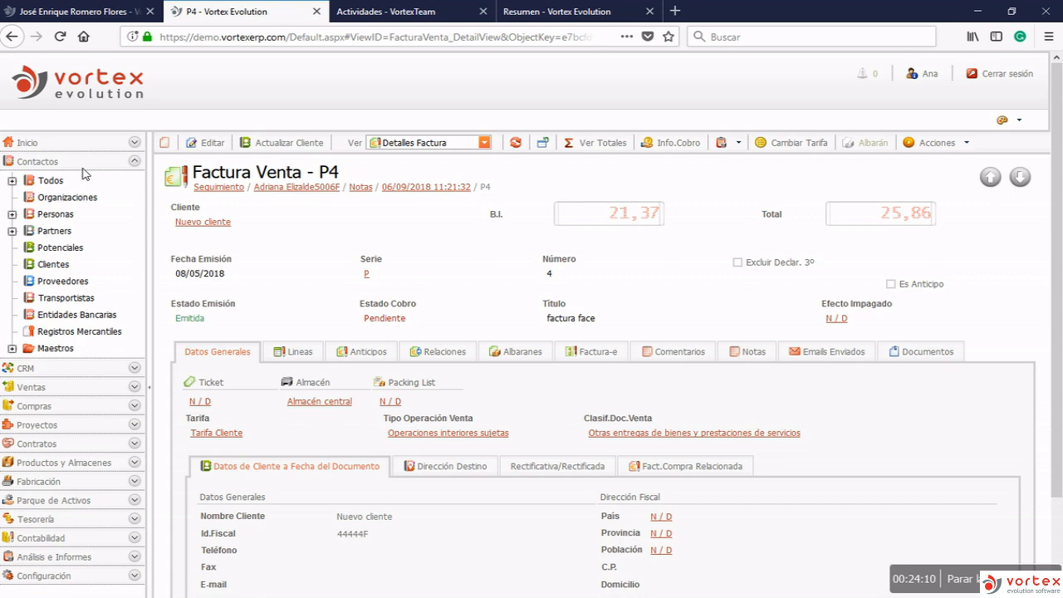
left_click(64, 146)
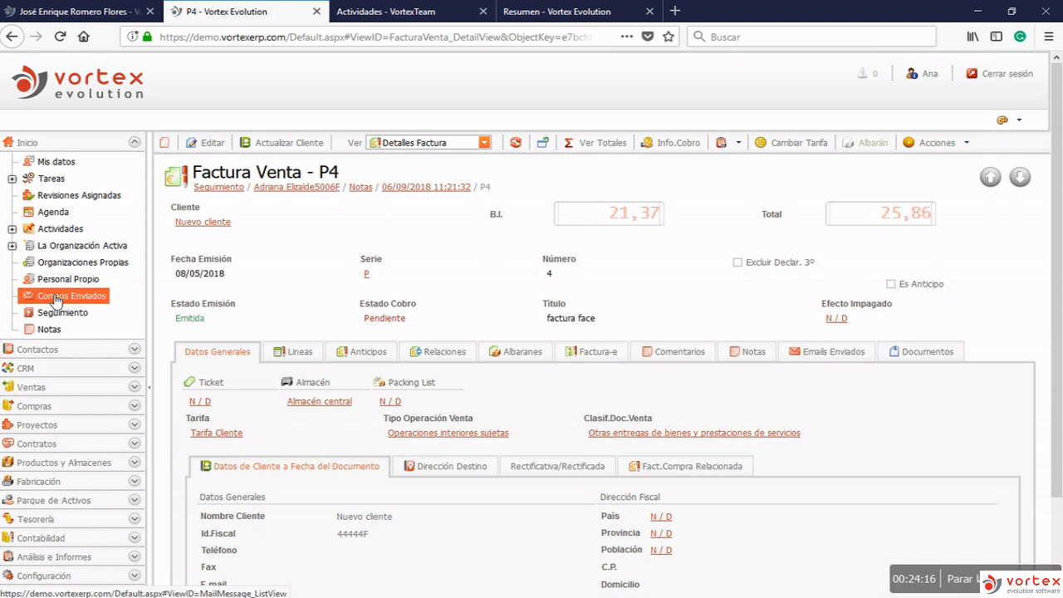
left_click(57, 301)
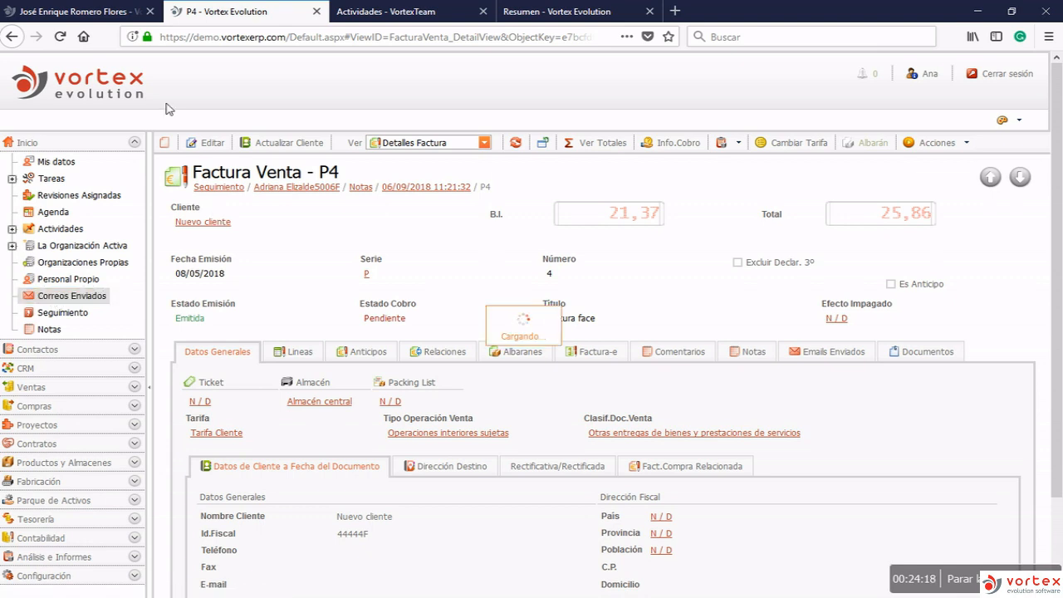
Switch to the English-language Vortex Evolution session, open Mail Messages under Start, and look through the list of sent emails
left_click(91, 11)
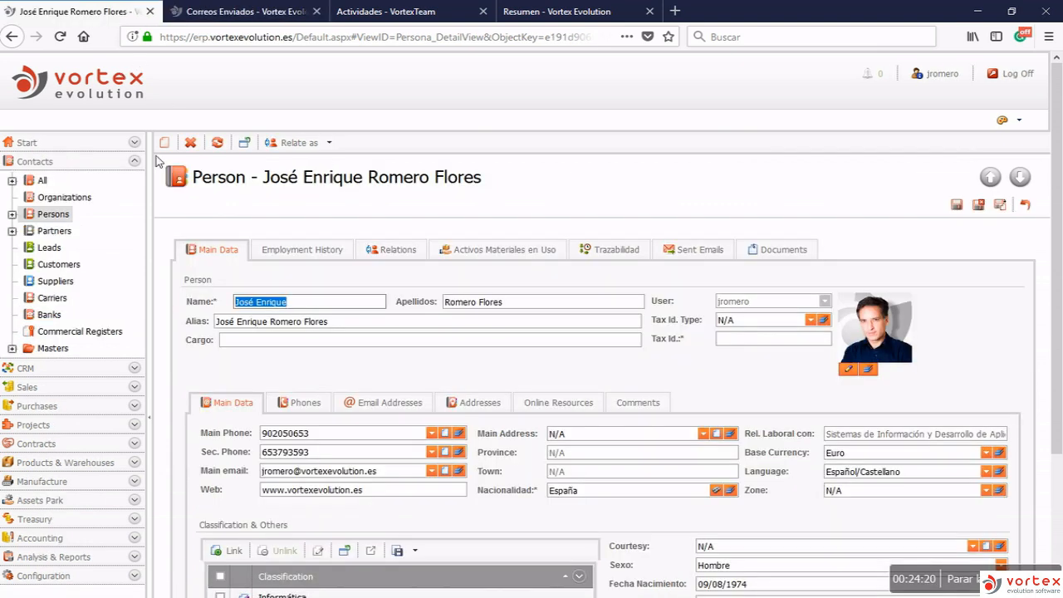
left_click(64, 143)
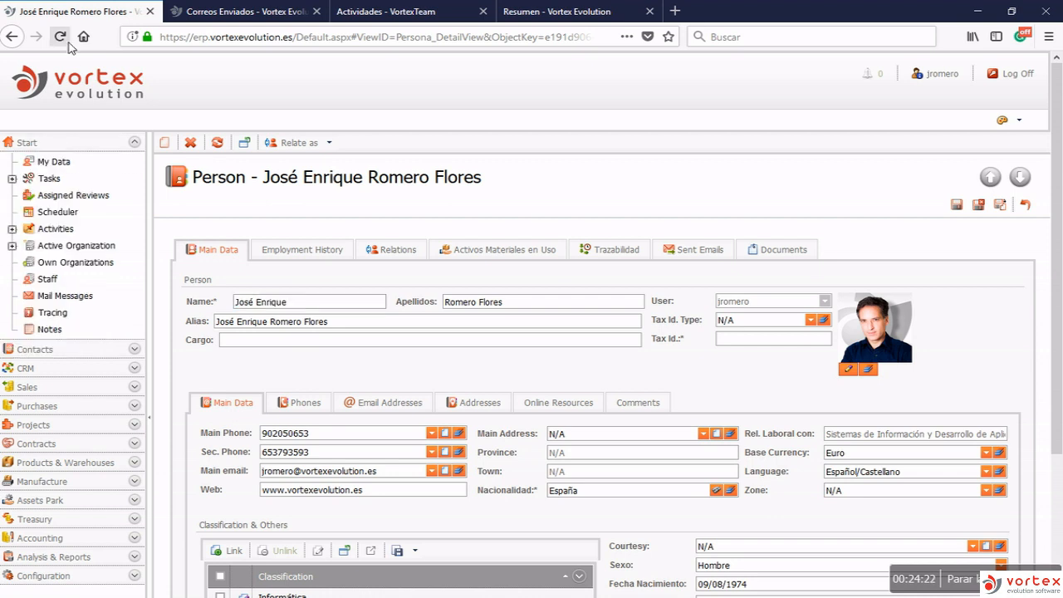
left_click(64, 295)
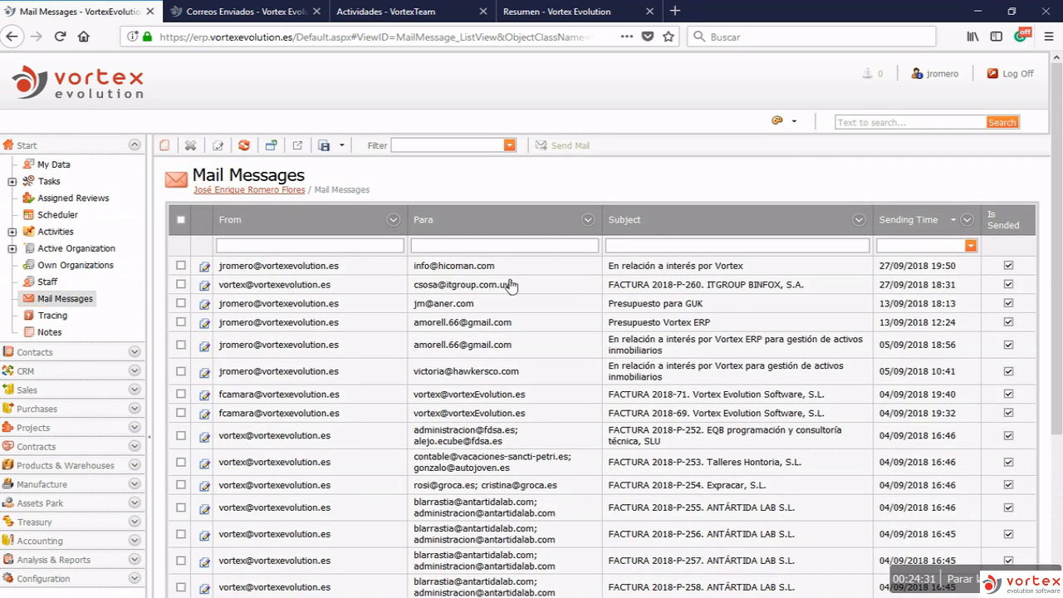
scroll(505, 282, "down", 3)
scroll(511, 285, "down", 2)
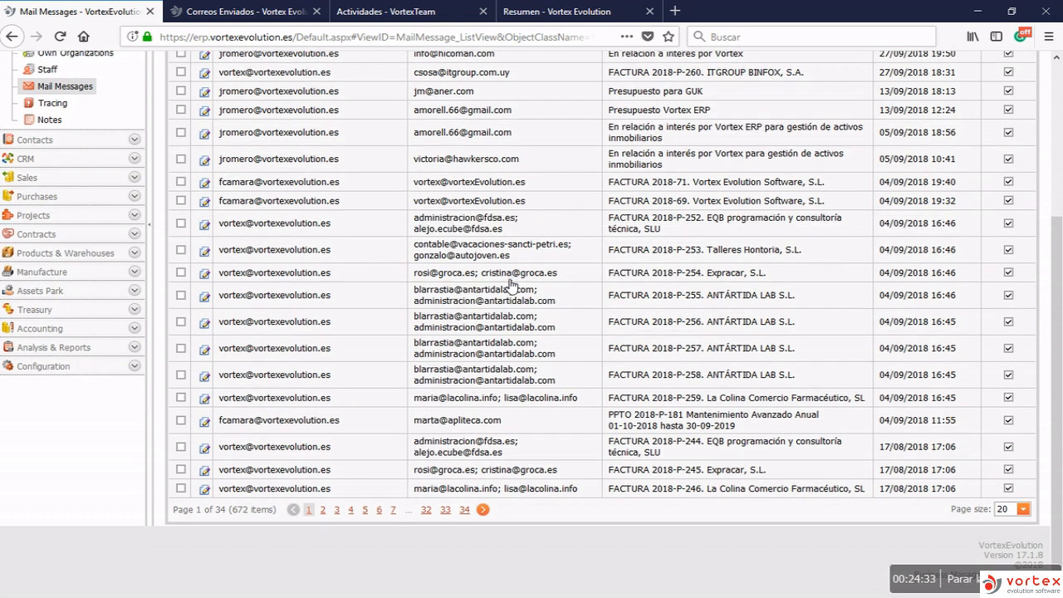
scroll(511, 285, "up", 3)
scroll(511, 285, "down", 3)
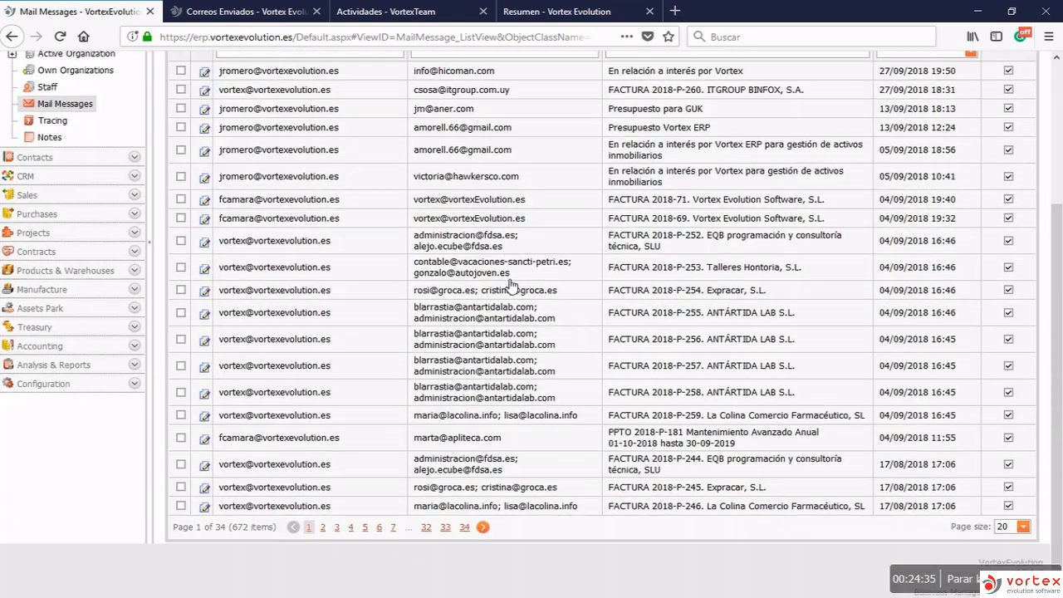
scroll(510, 285, "down", 1)
scroll(511, 285, "up", 3)
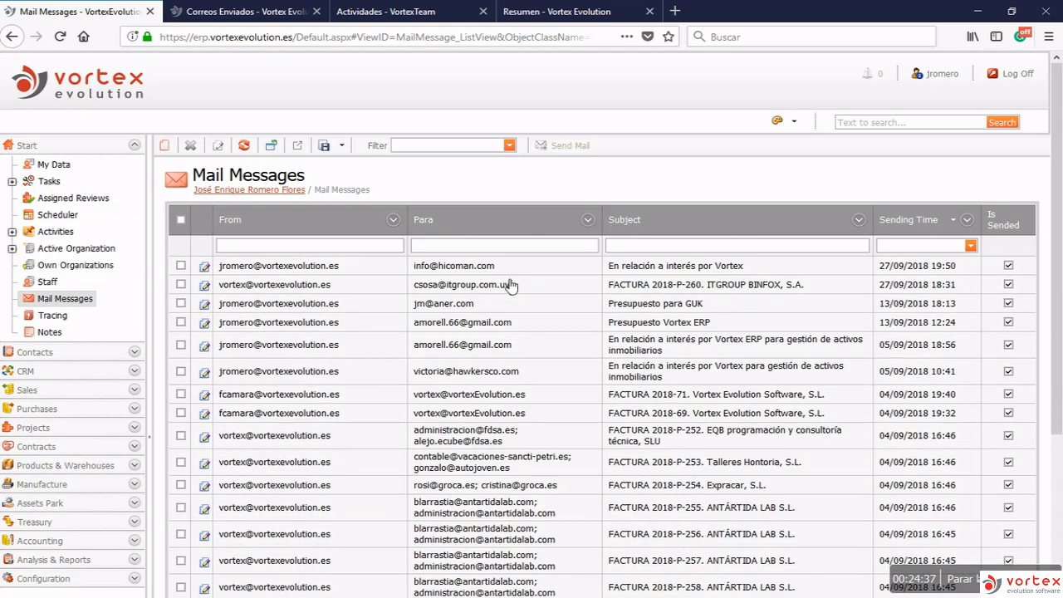
Start a new mail message and view its account, subject and text fields and its list of To recipients
left_click(166, 147)
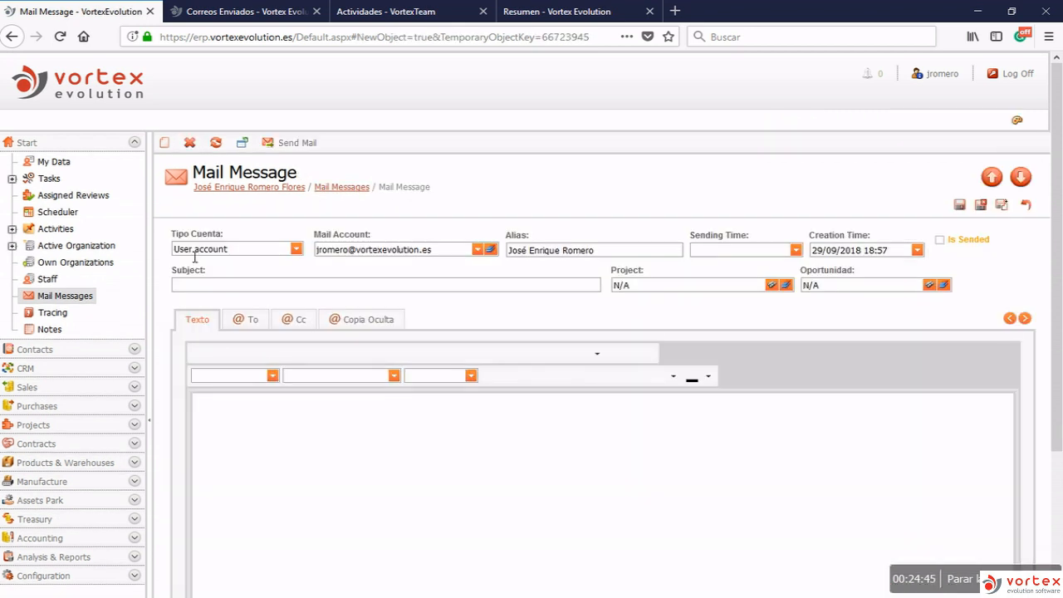
left_click(263, 319)
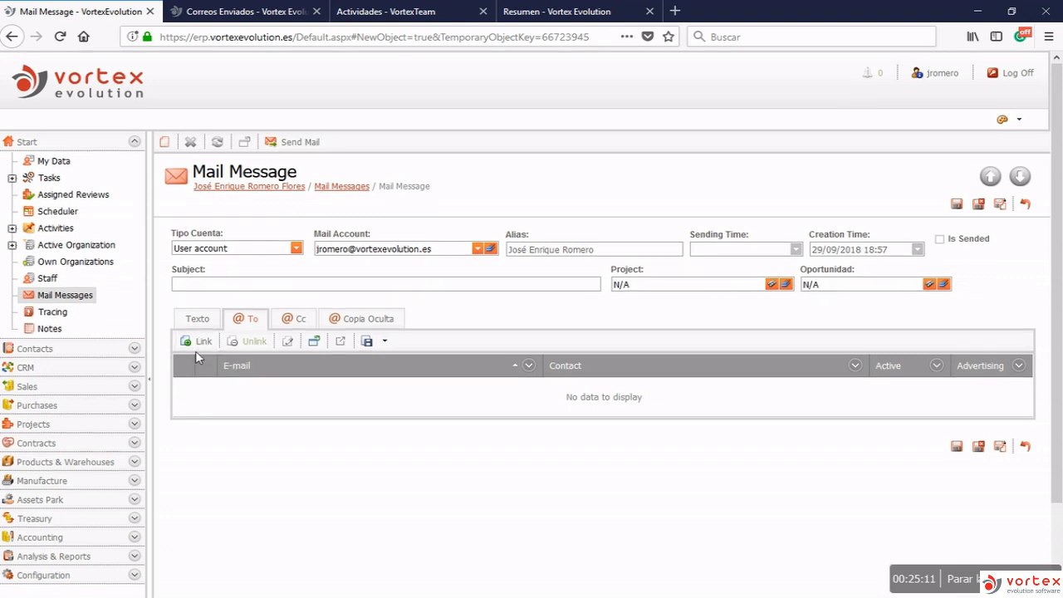
scroll(196, 352, "down", 2)
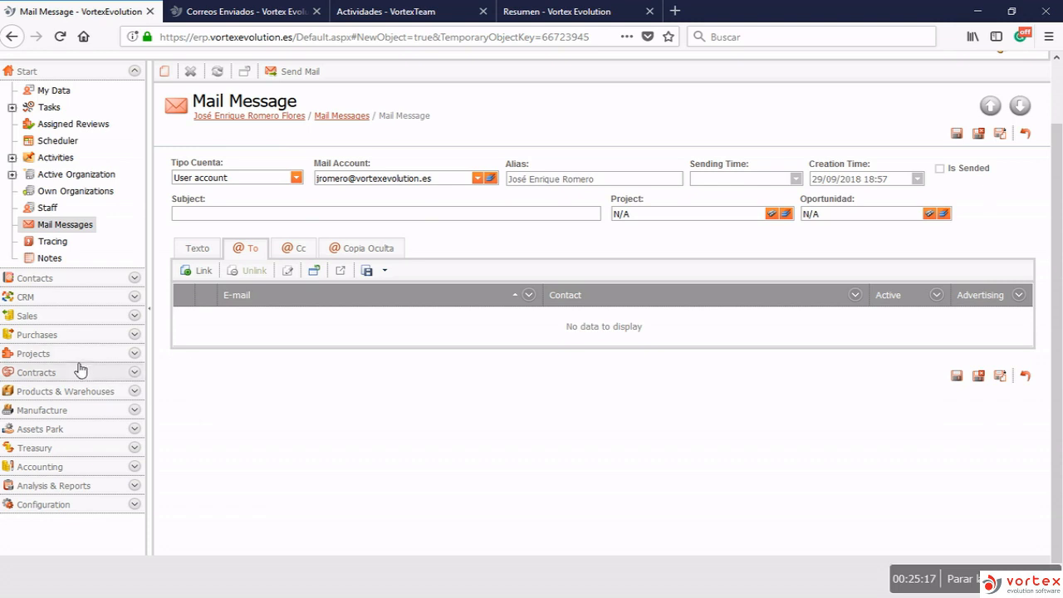
Switch to the Spanish demo session and open sales quote P13 from the Presupuestos list under Ventas
left_click(239, 11)
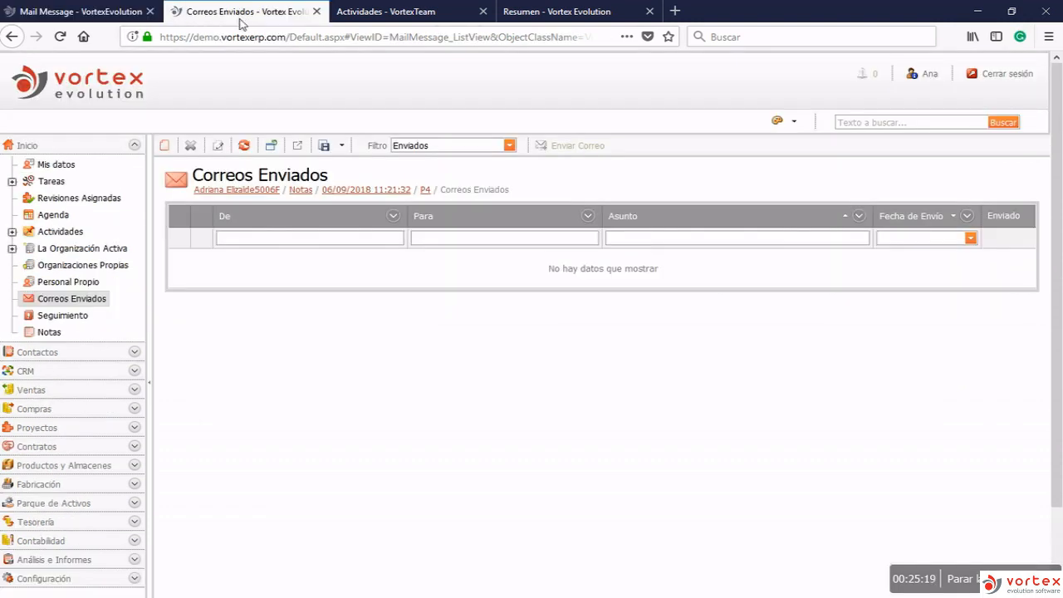
left_click(38, 390)
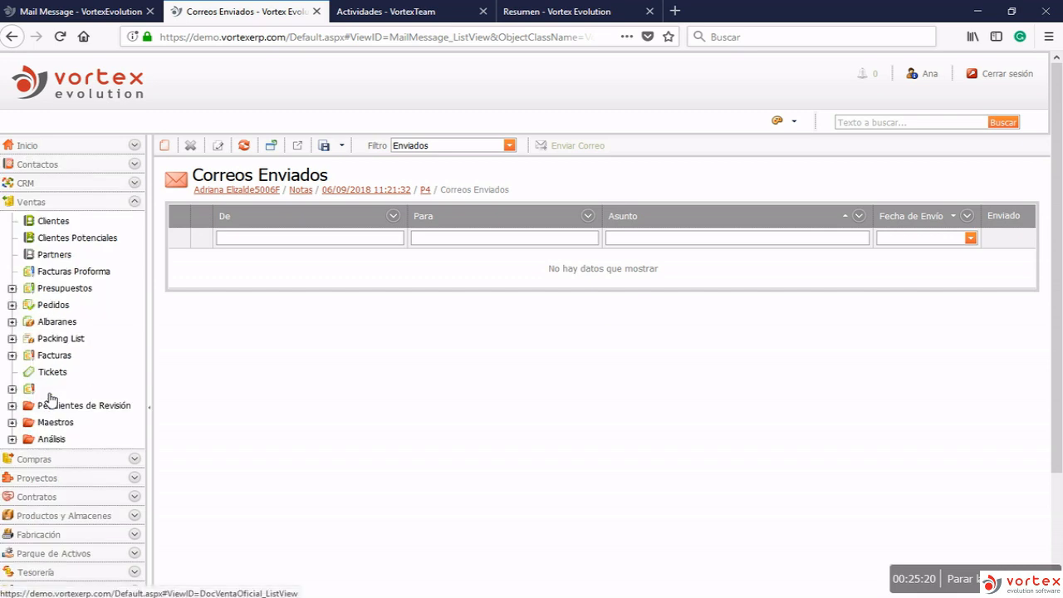
left_click(73, 297)
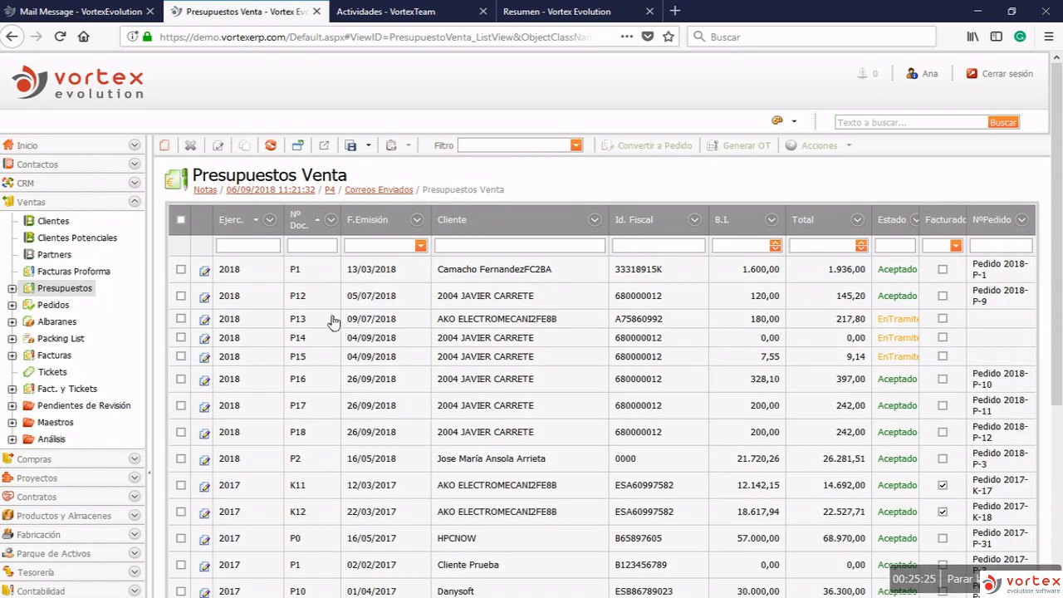
left_click(328, 318)
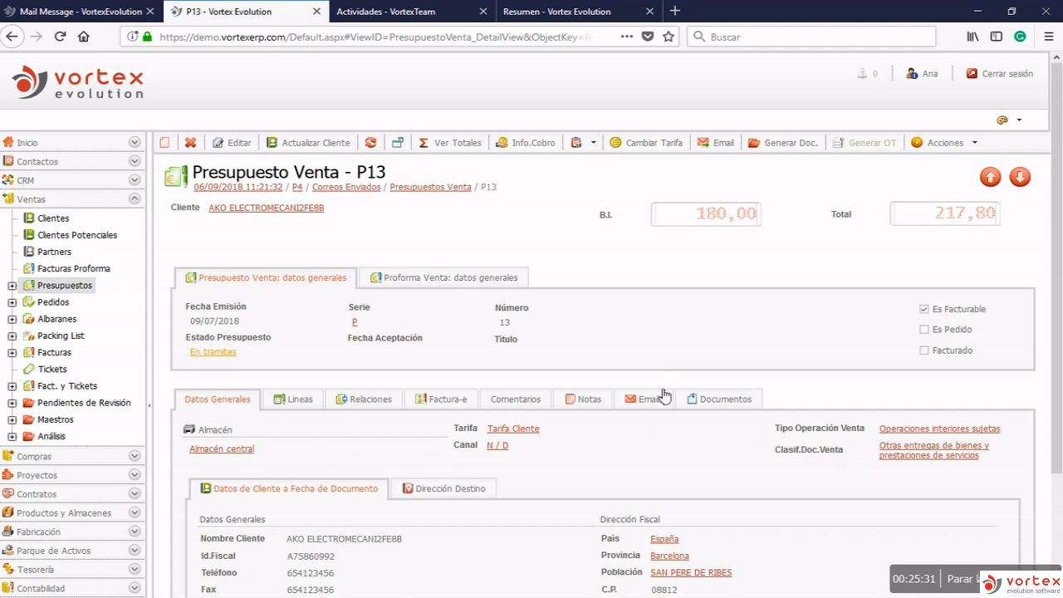
Generate an email from quote P13, review its body text and attached documents, and close the message
left_click(717, 152)
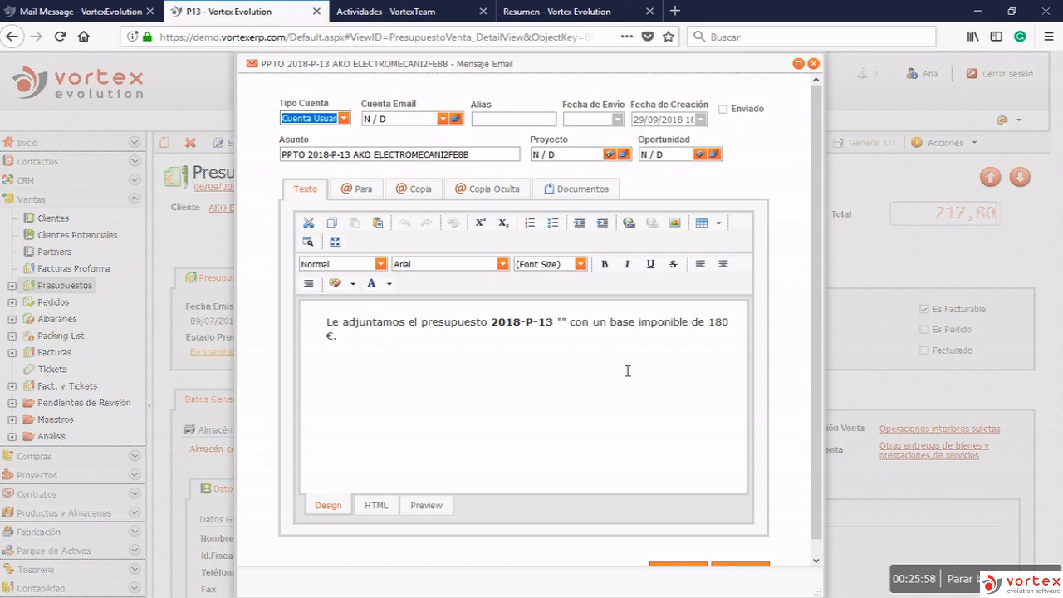
left_click_drag(492, 327, 538, 329)
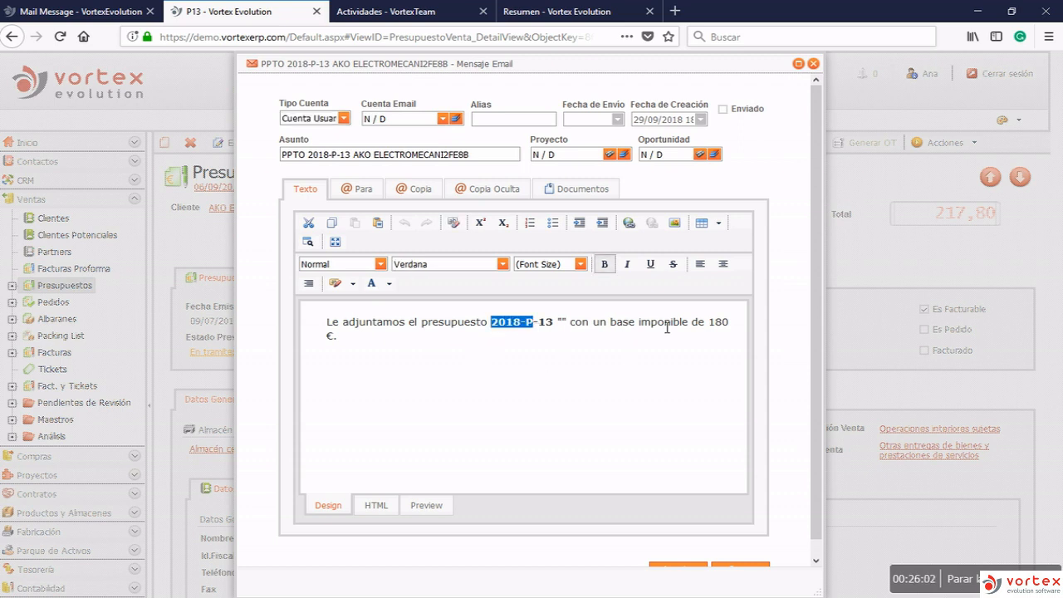
double_click(718, 324)
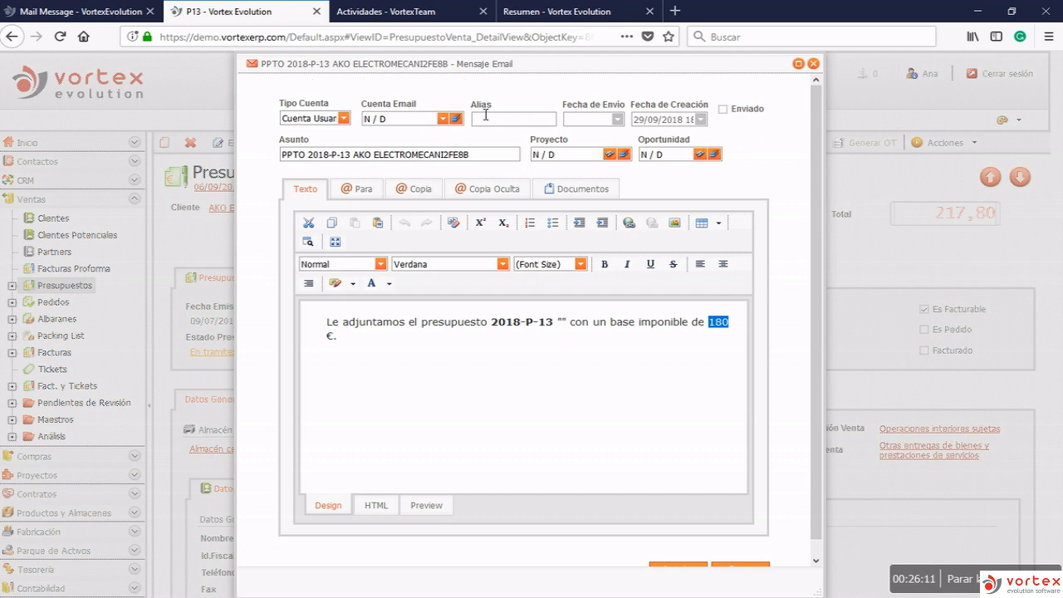
left_click(561, 196)
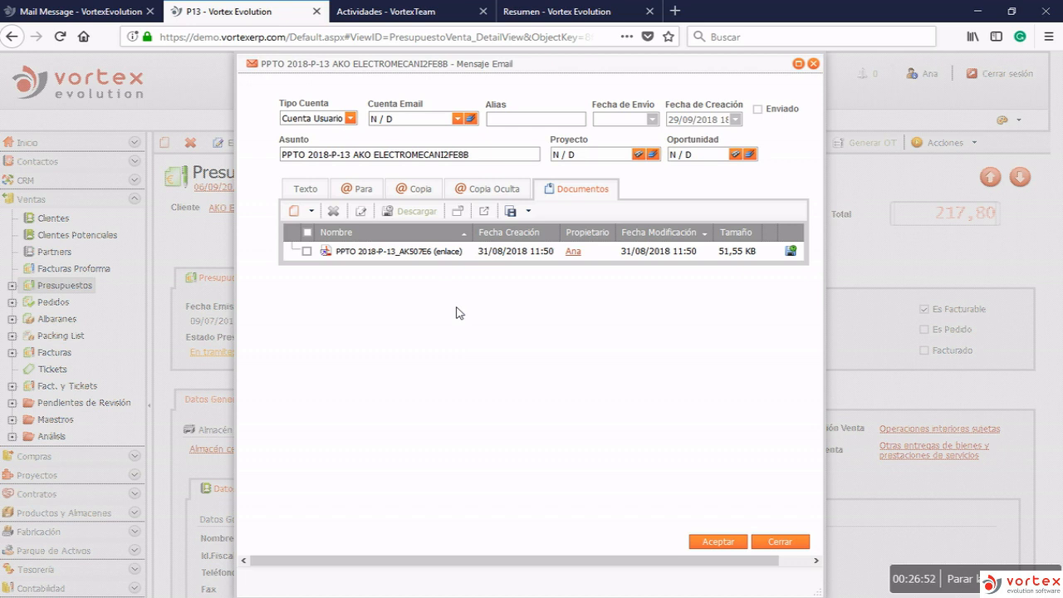
left_click(813, 64)
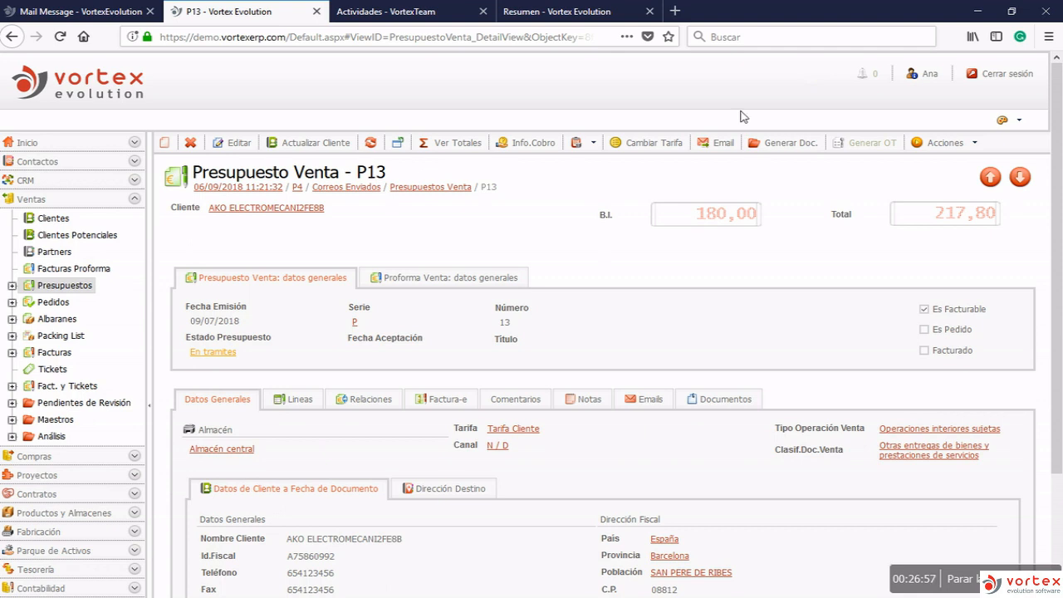
Browse the Contactos section's lists of all contacts, Organizaciones, Personas and Potenciales
left_click(95, 163)
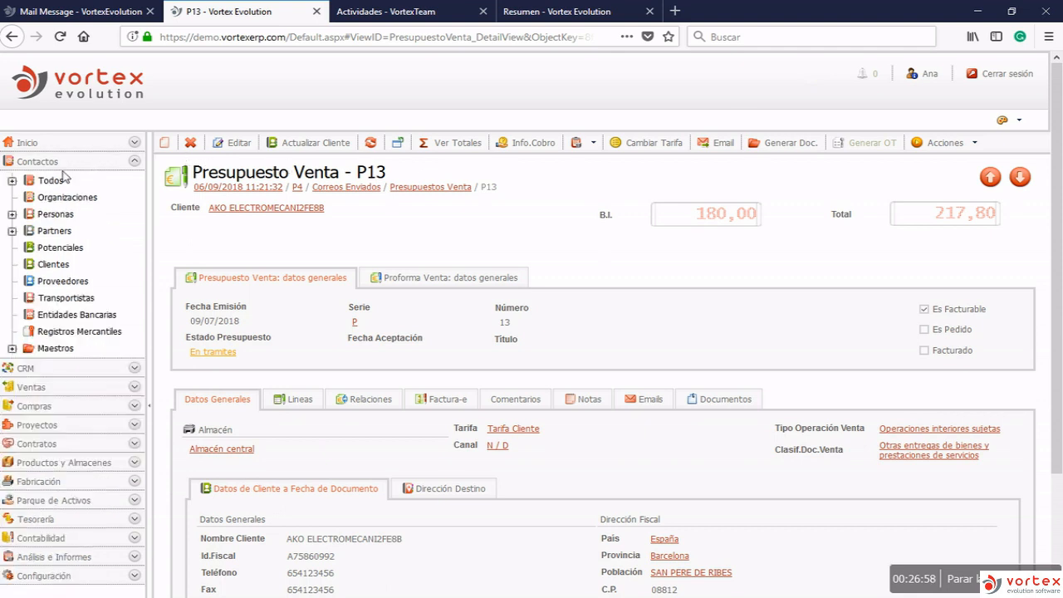
left_click(56, 183)
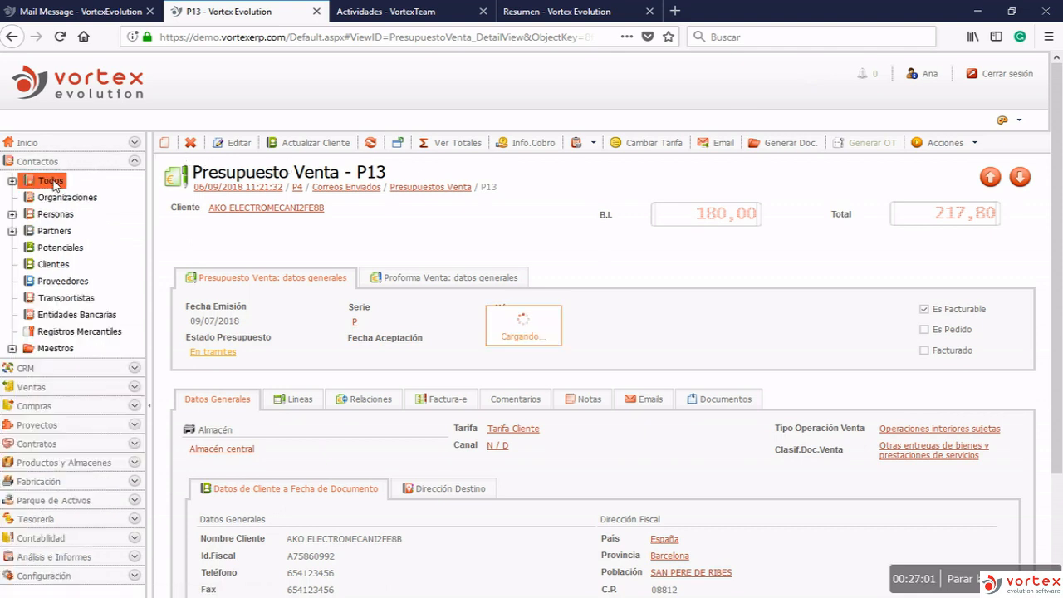
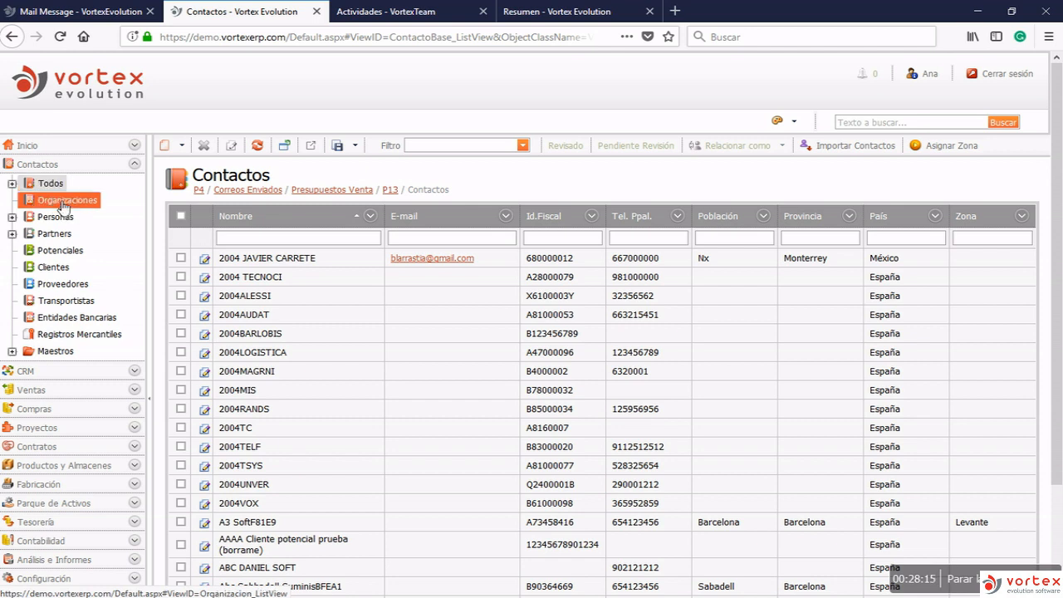
left_click(63, 203)
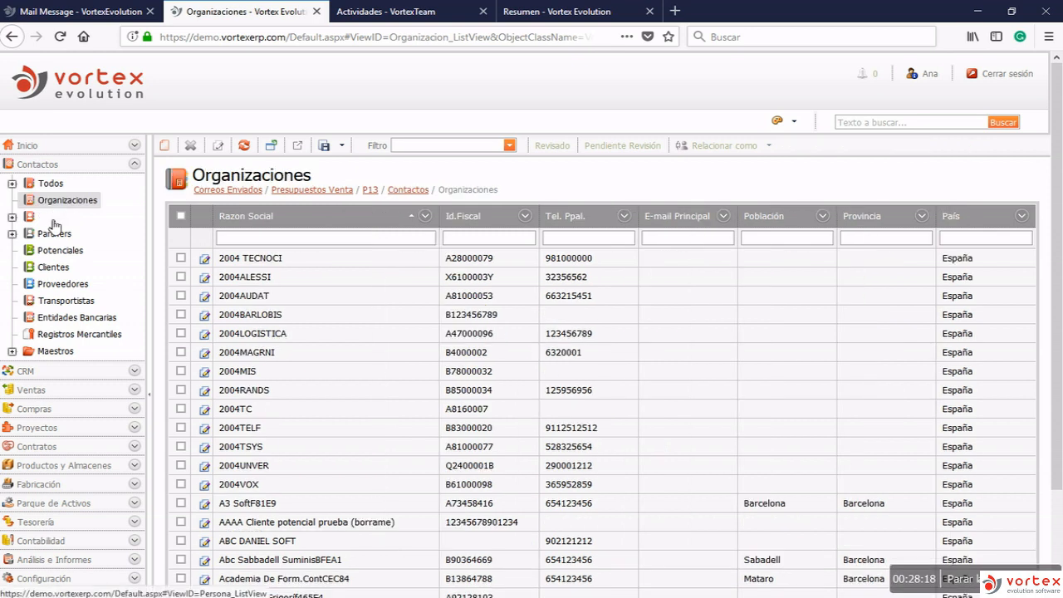
left_click(53, 220)
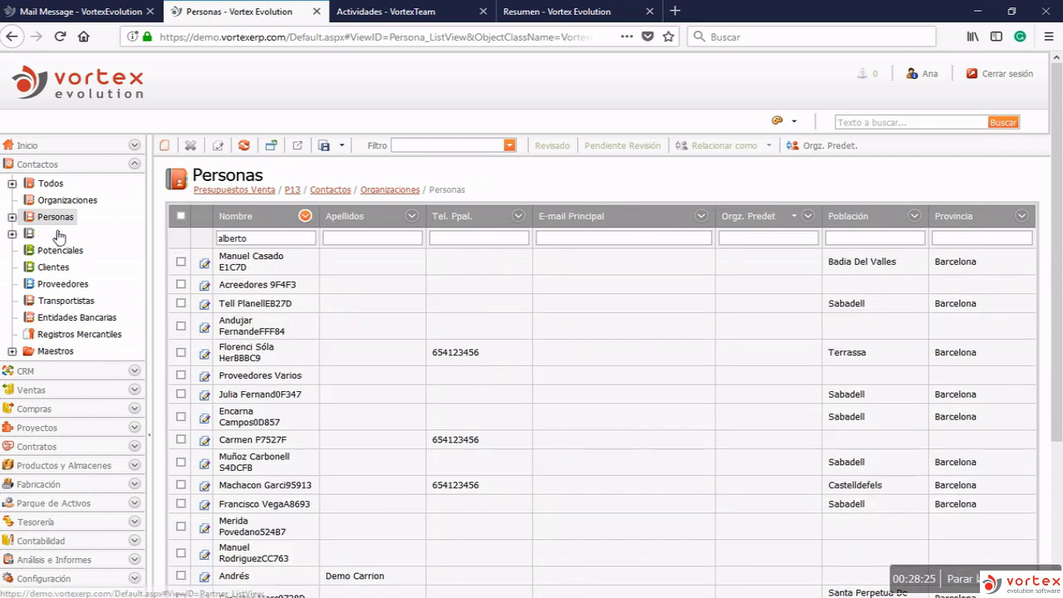
left_click(55, 251)
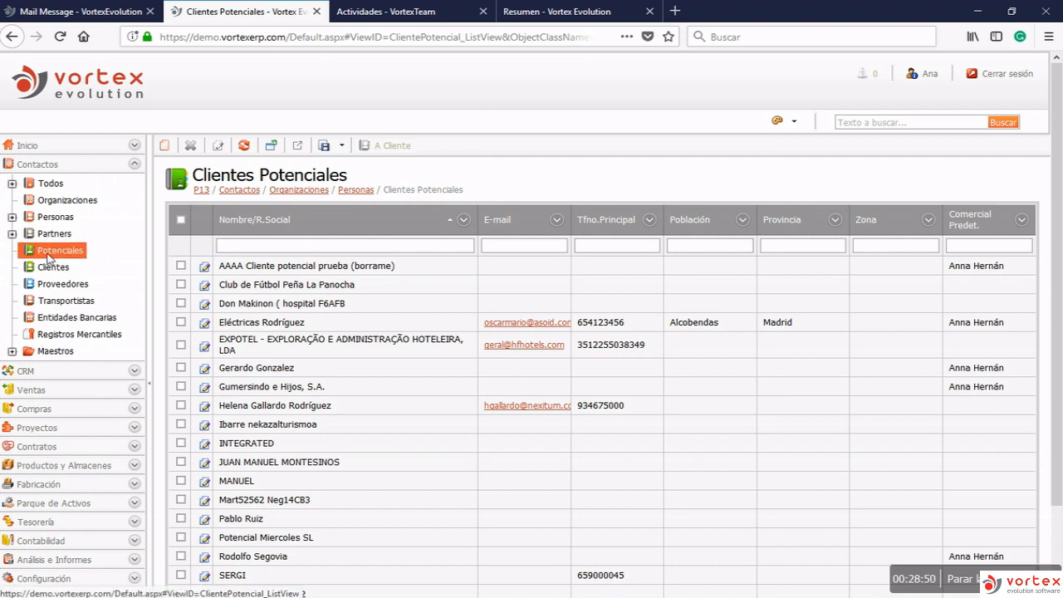
Search all contacts for "gumer" and open the Gumersindo e Hijos, S.A. organization to view its relations
left_click(46, 184)
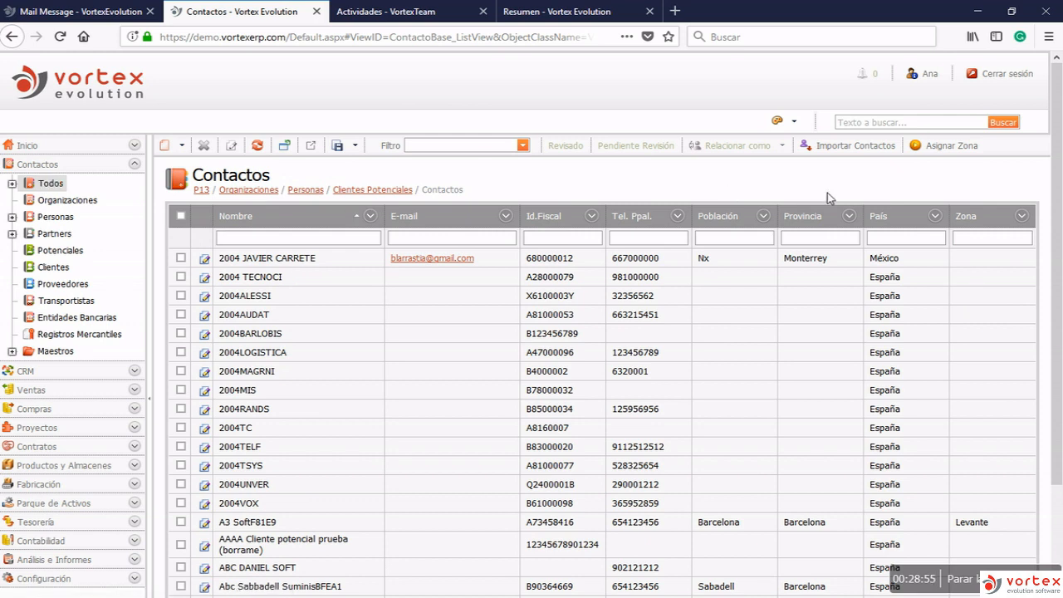
left_click(902, 124)
type("gumer")
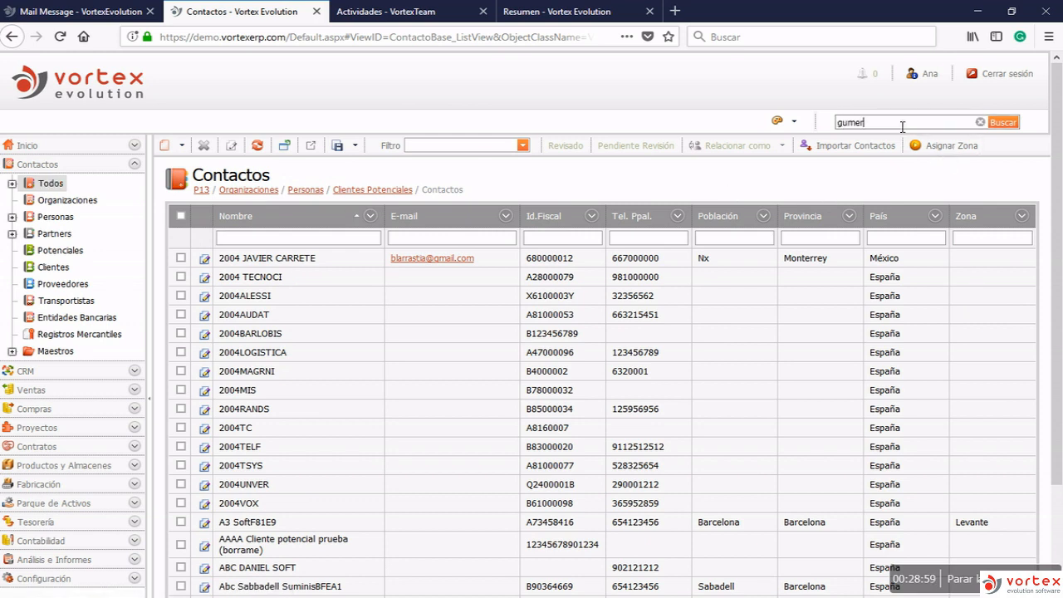
key("Return")
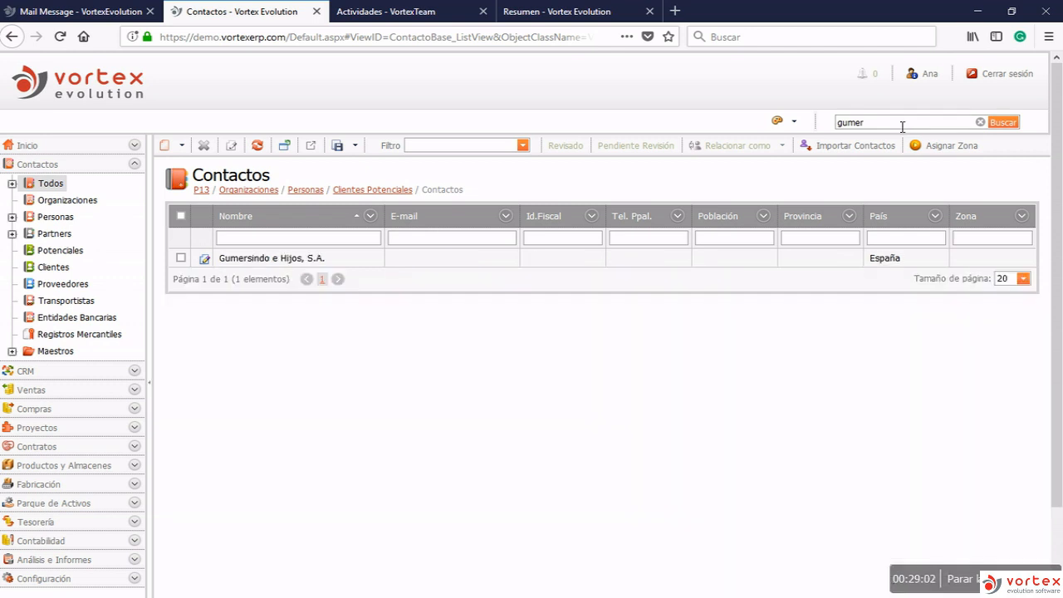
left_click(263, 259)
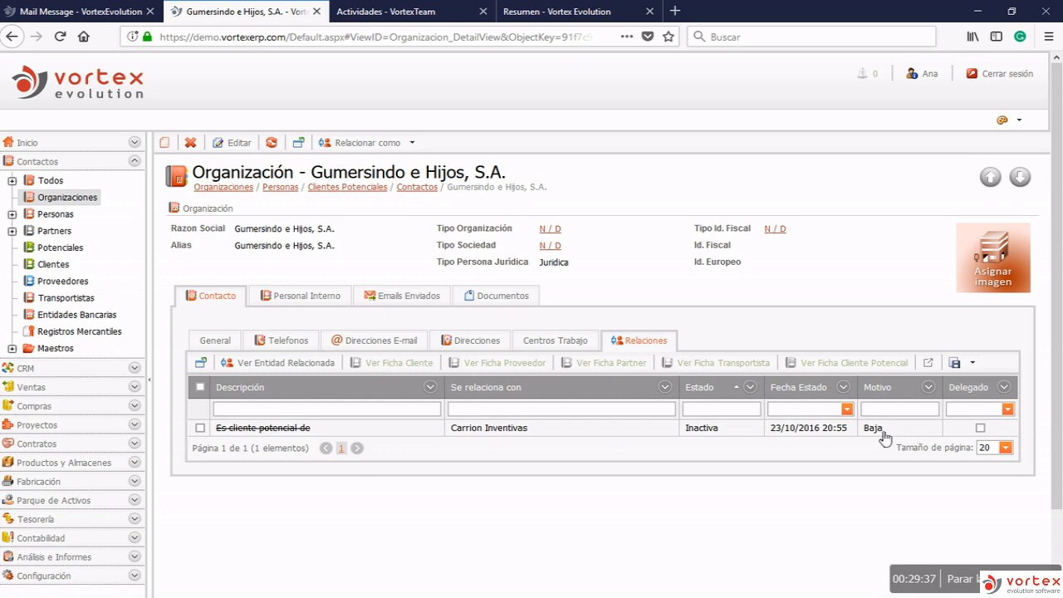
Return to the list of all contacts, search for "ako" and open the AKO ELECTROMECANI2FE8B organization
left_click(49, 183)
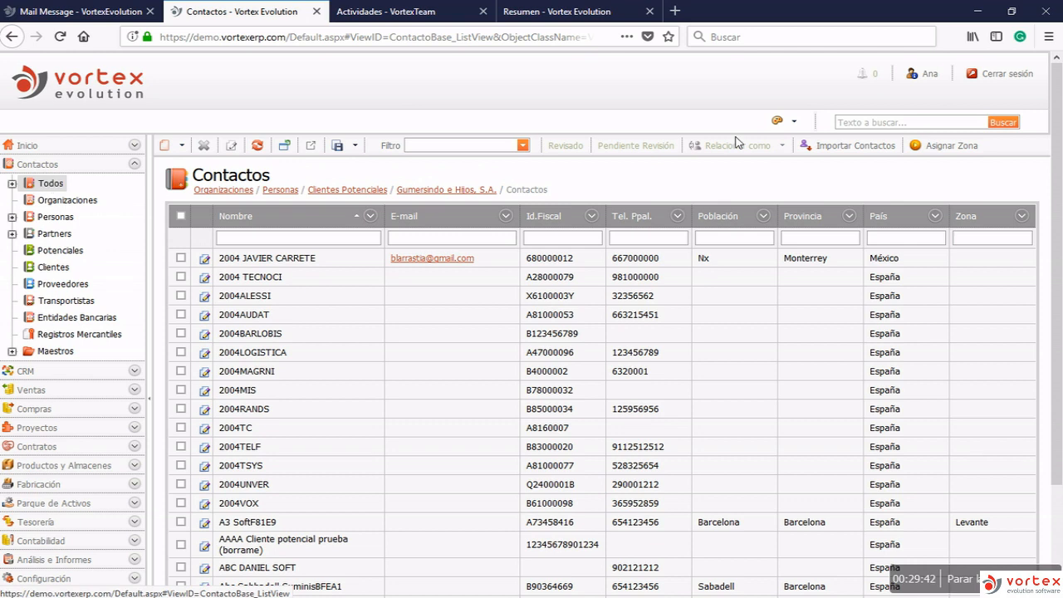
left_click(856, 124)
type("akol")
key("Return")
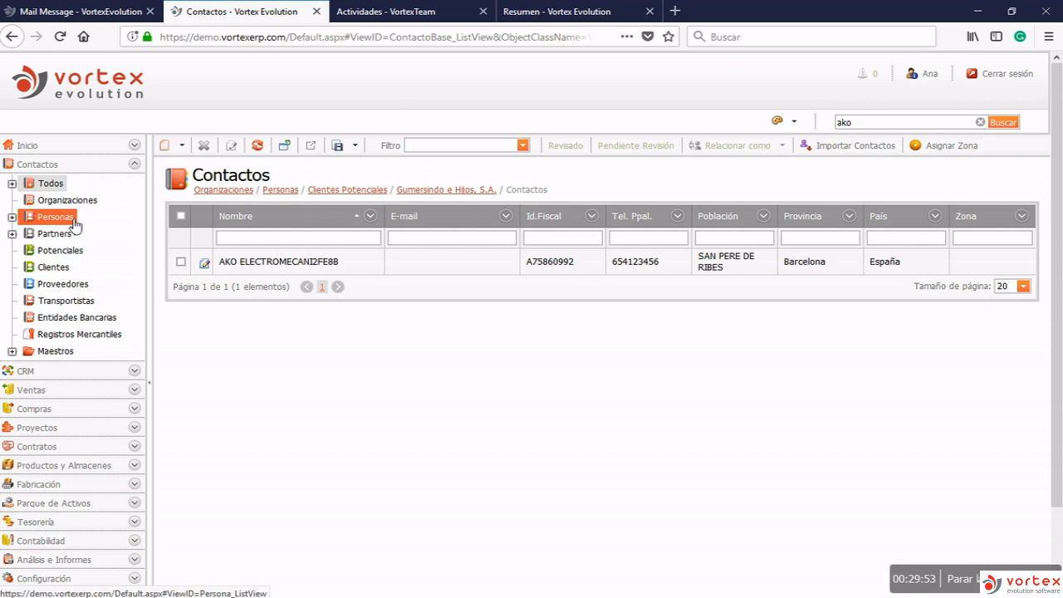
left_click(294, 264)
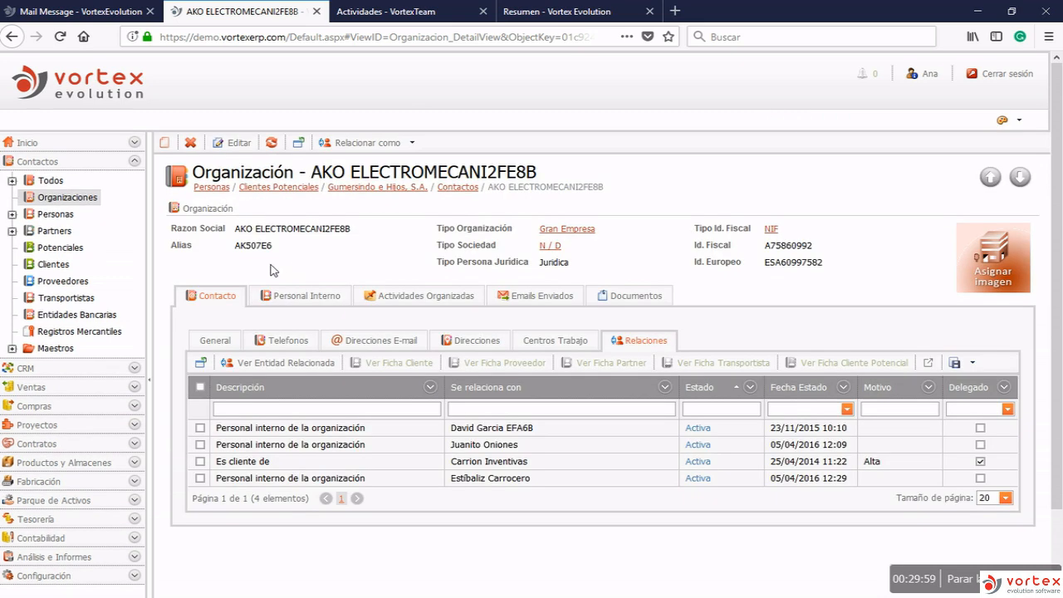
Review the organization's general data, phone numbers, internal staff, sent emails and organized activities
left_click(210, 345)
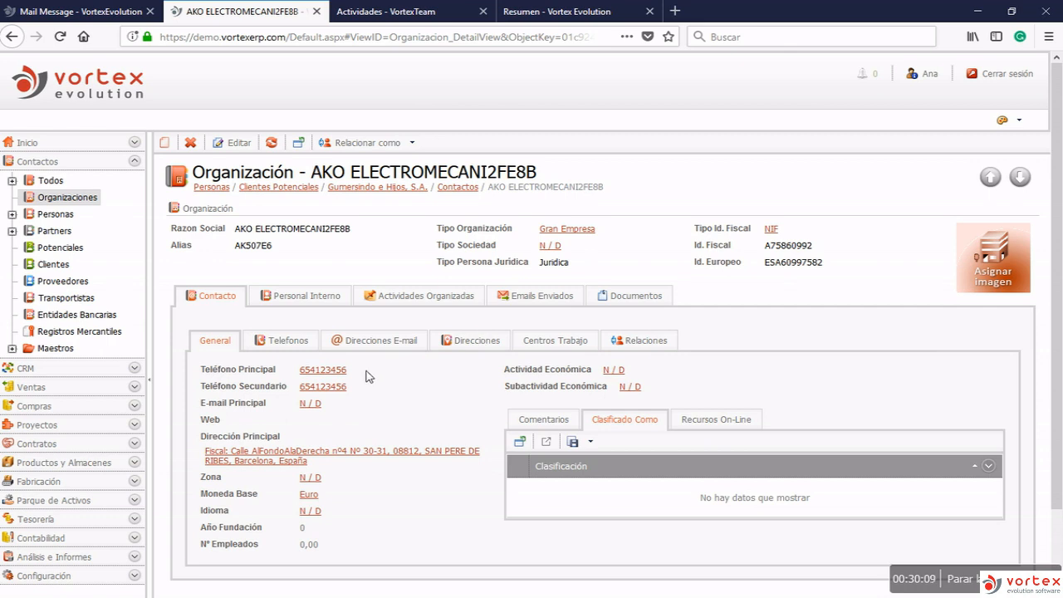
left_click(290, 340)
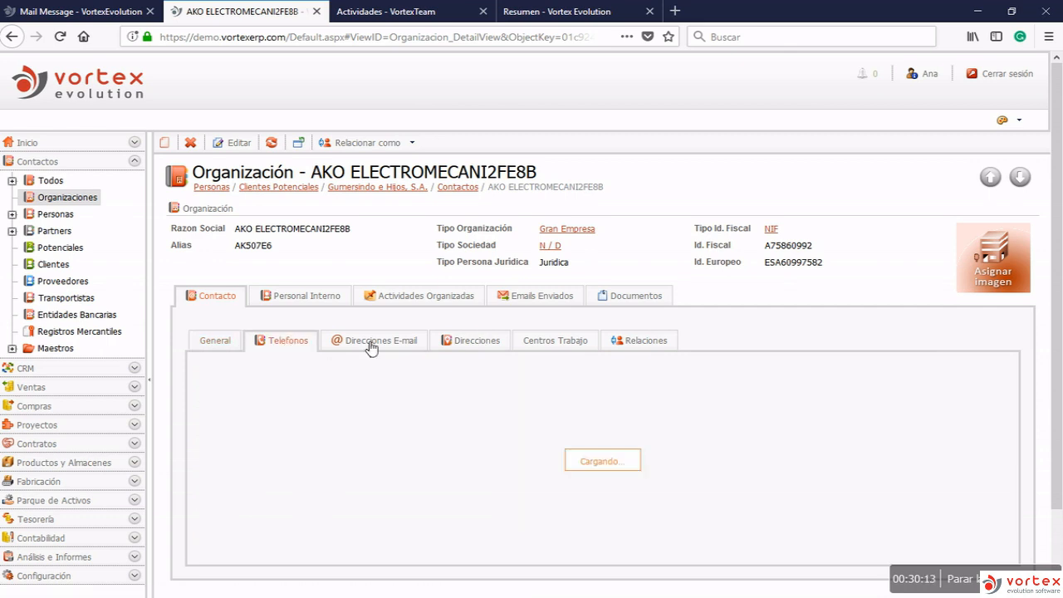
left_click(307, 296)
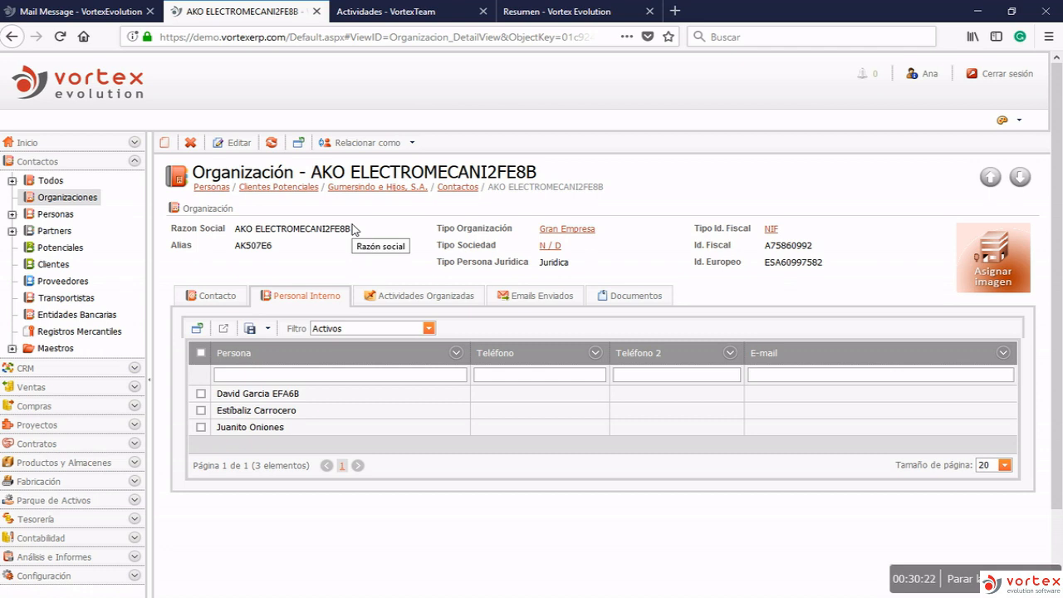
left_click(516, 304)
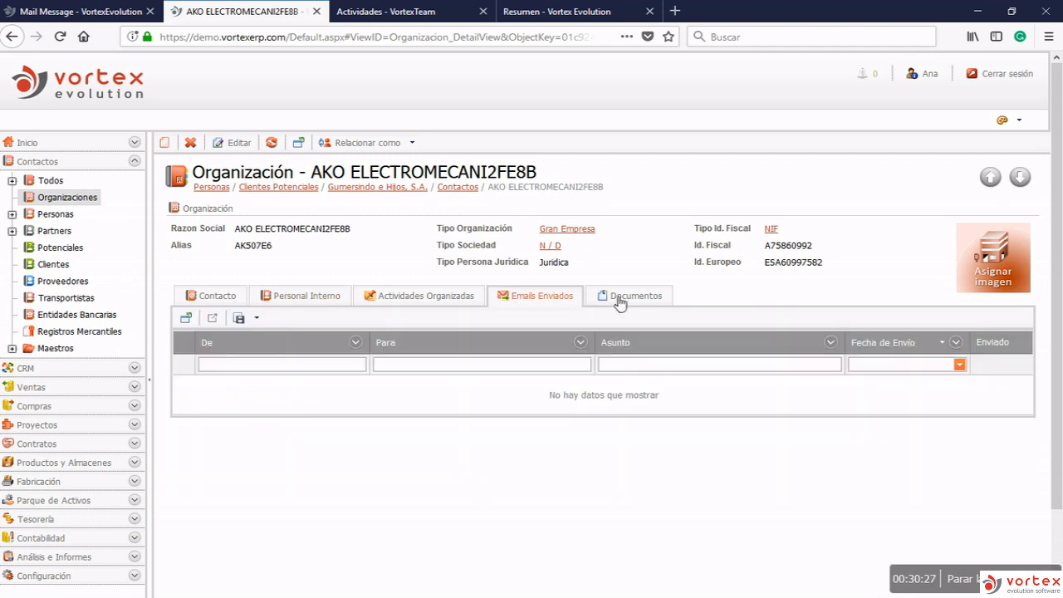
left_click(431, 304)
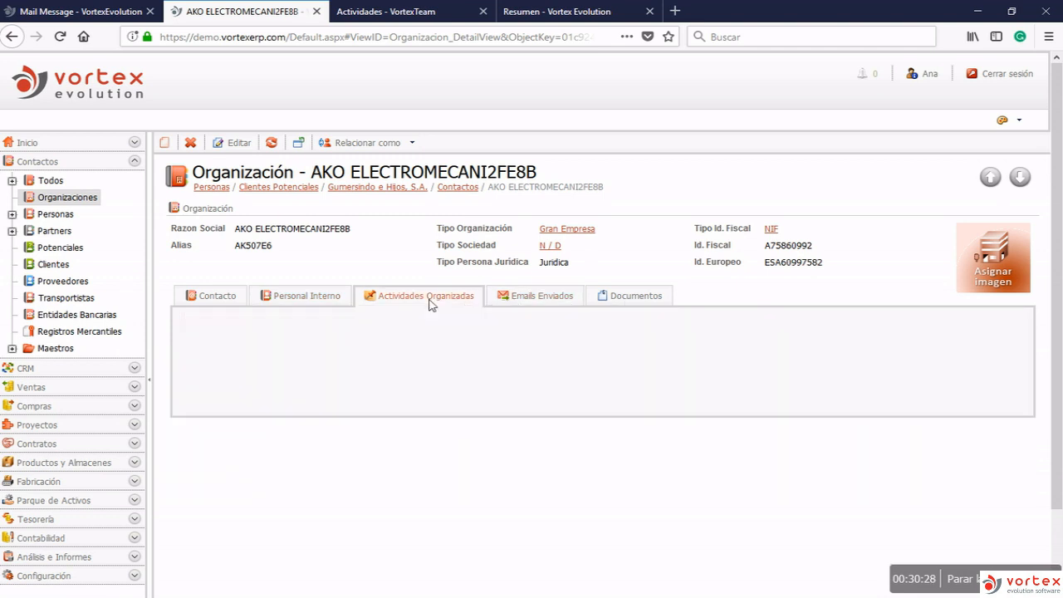
Open the client record from the organization's "Es cliente de" relation and view its Datos Generales
left_click(216, 301)
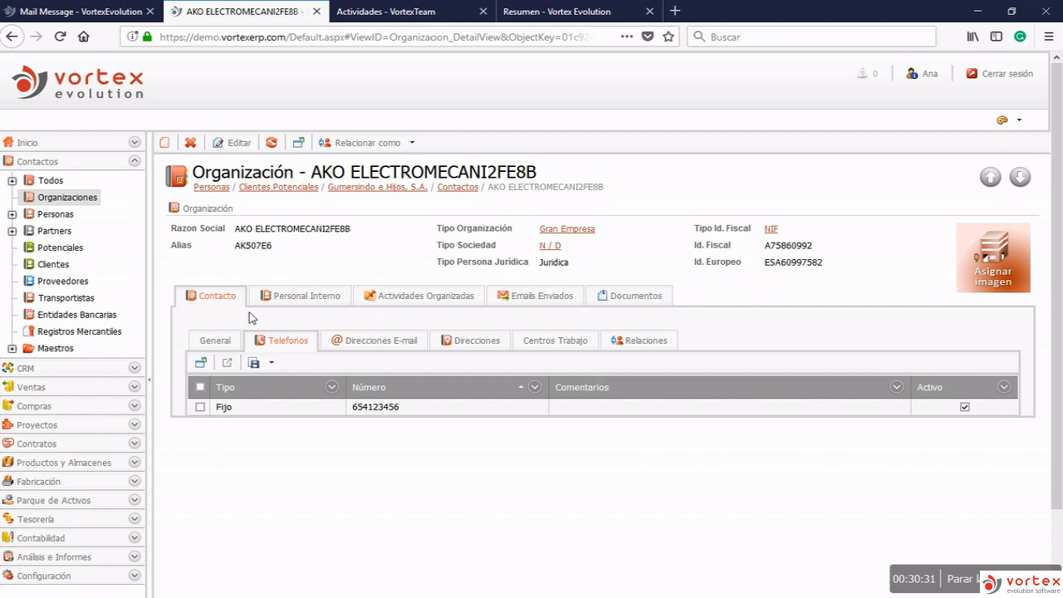
left_click(643, 344)
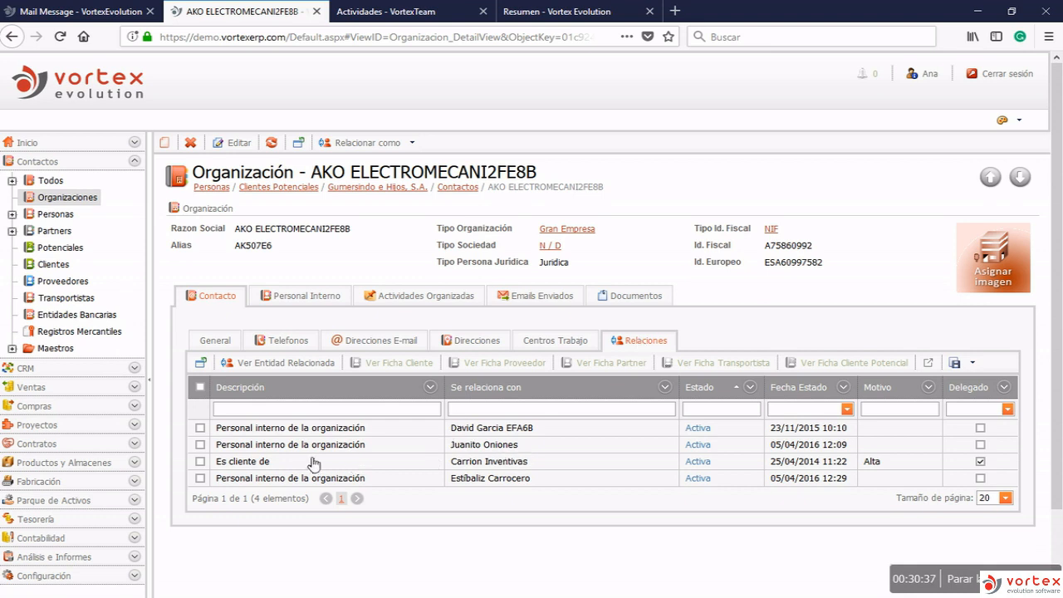
left_click(200, 462)
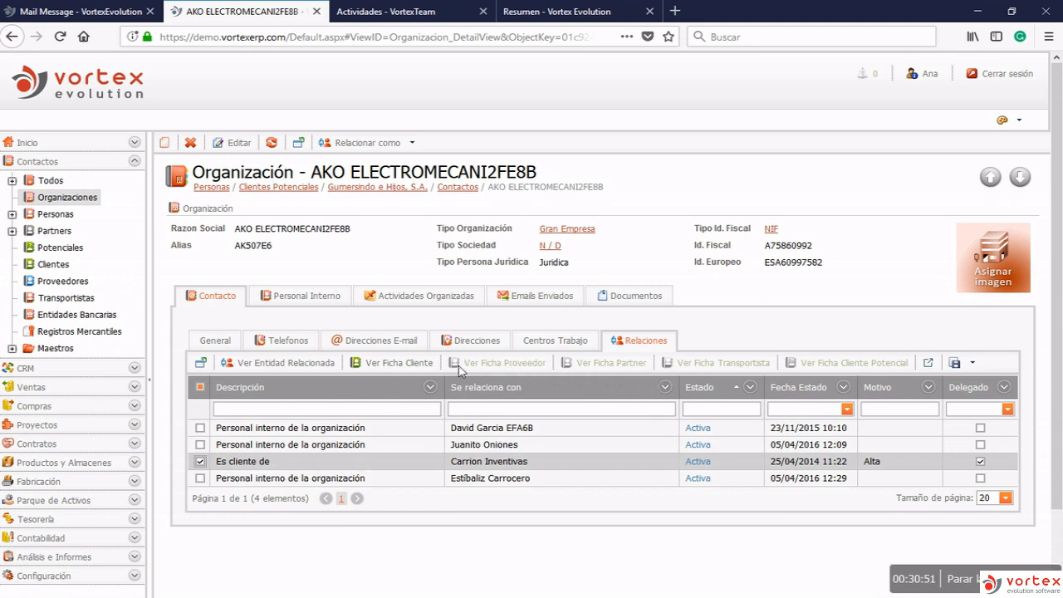
left_click(390, 369)
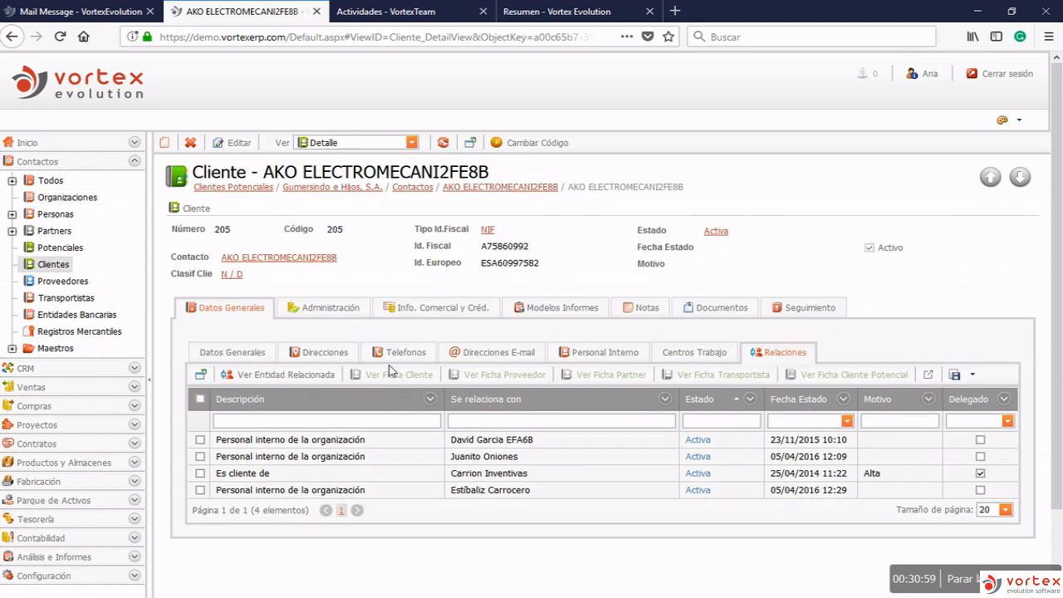
left_click(249, 353)
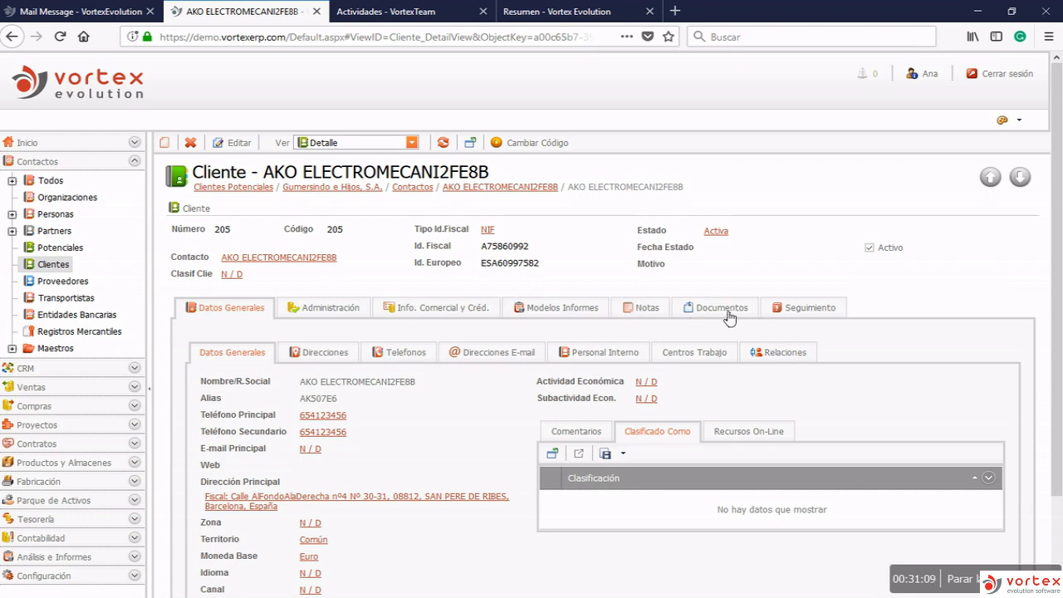
Examine the client's documents, comparing the Doc. Cliente list with the Traza Documental list
left_click(71, 145)
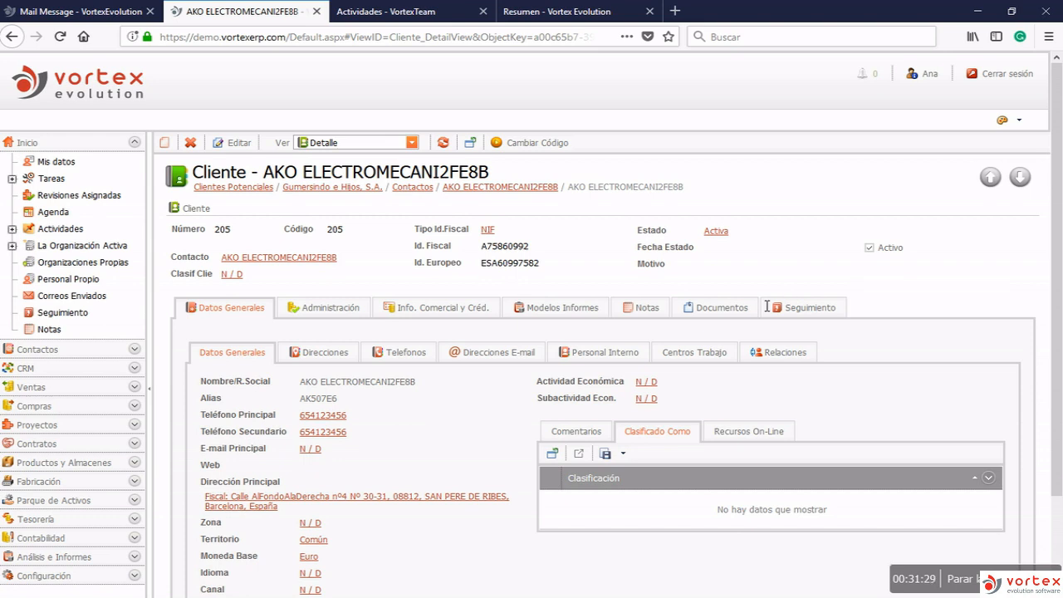
left_click(720, 311)
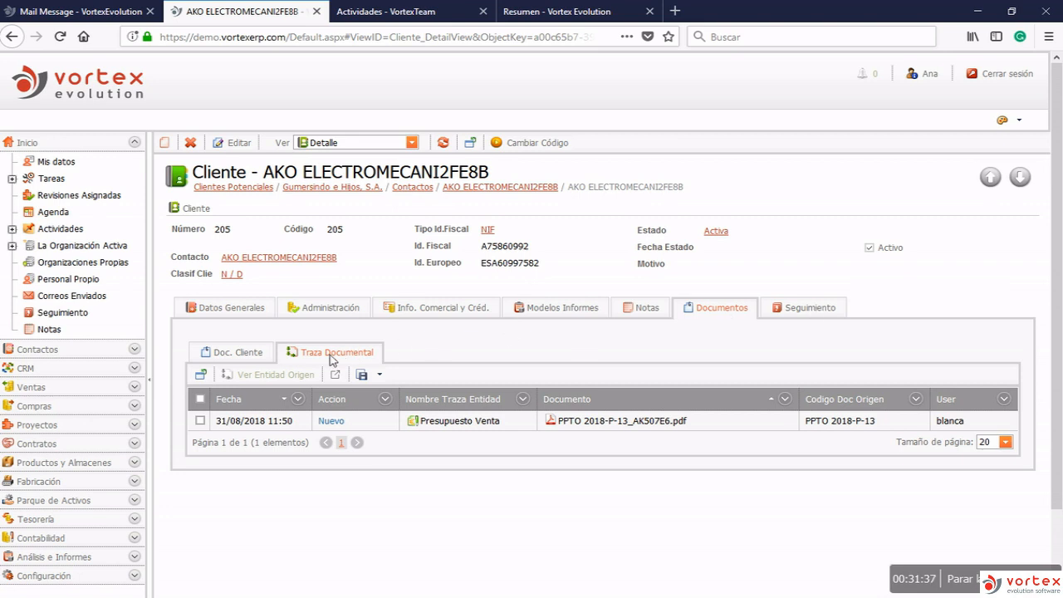
left_click(258, 357)
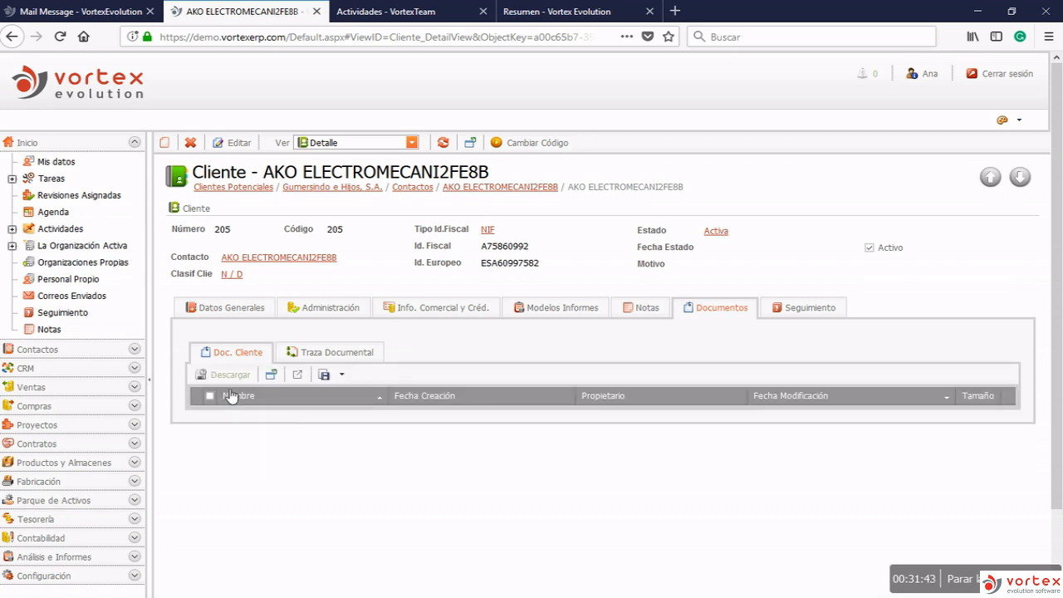
left_click(359, 360)
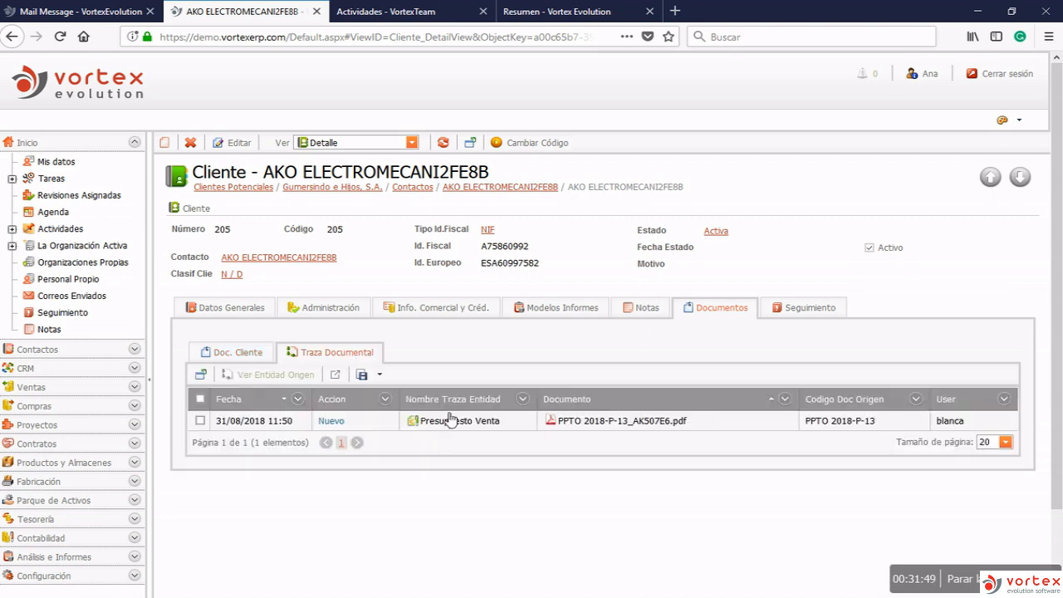
left_click(255, 358)
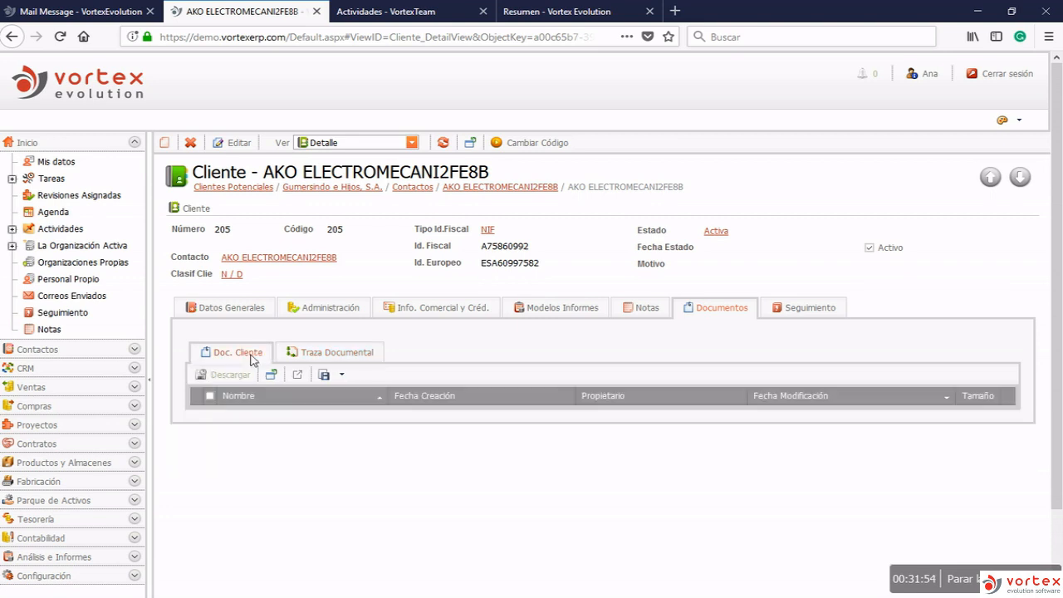
left_click(349, 353)
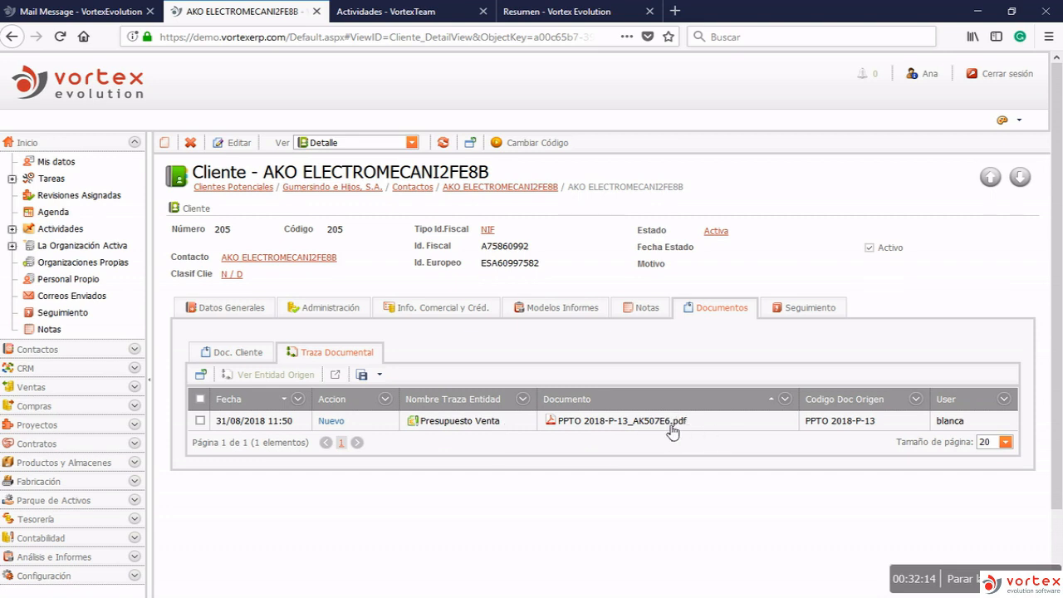
Review the client's Seguimiento entries, Notas and Modelos Informes, and return to its Datos Generales
left_click(789, 319)
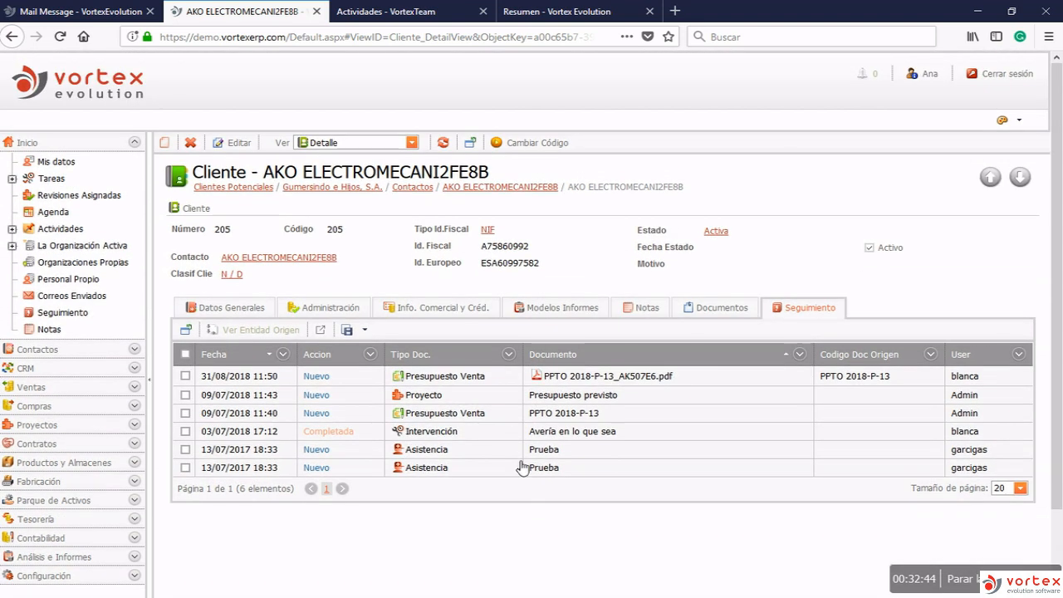
left_click(636, 314)
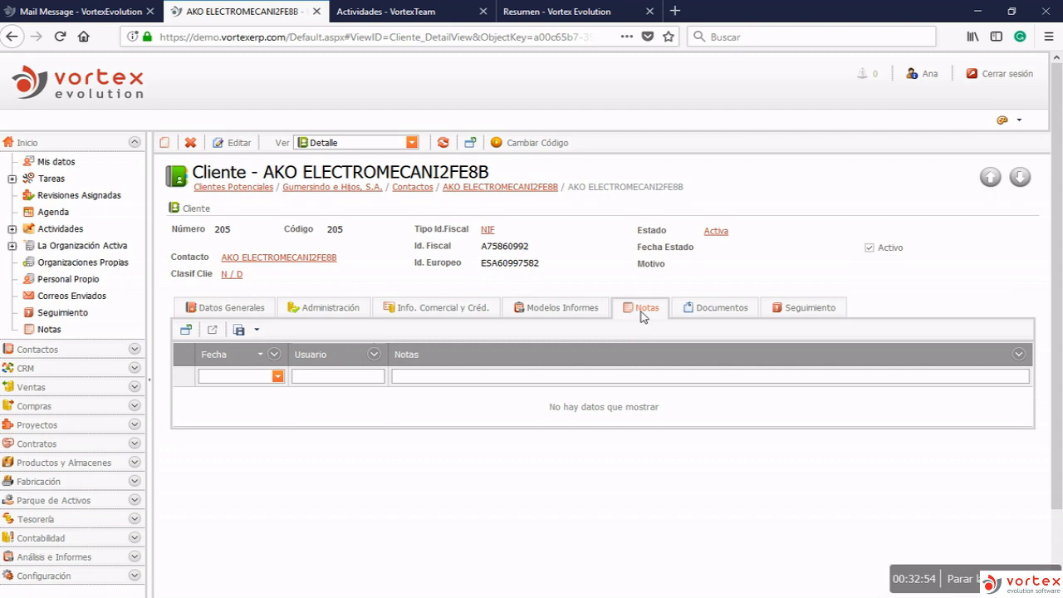
left_click(546, 311)
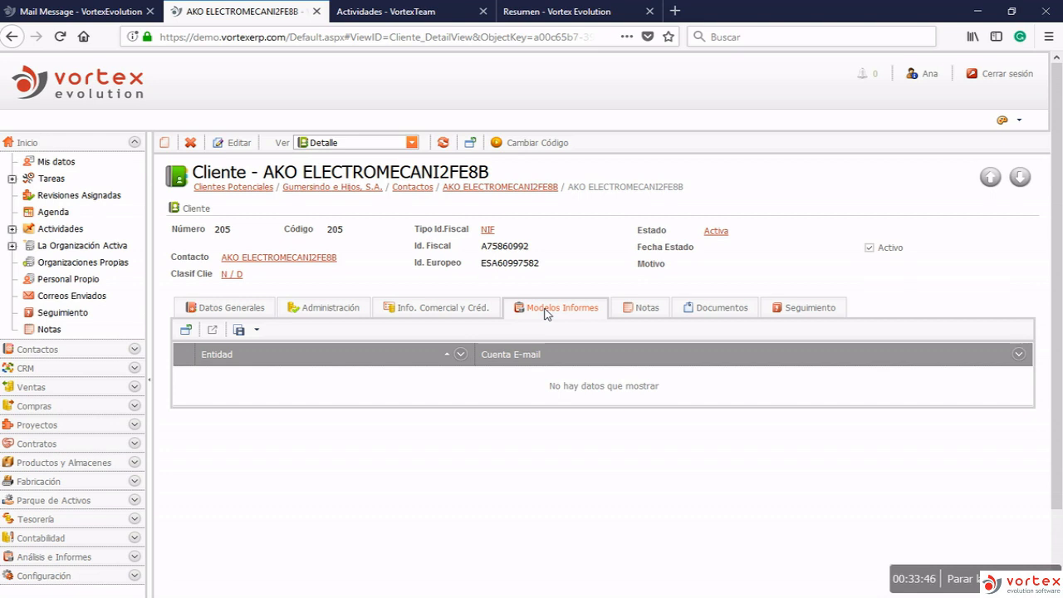
left_click(223, 312)
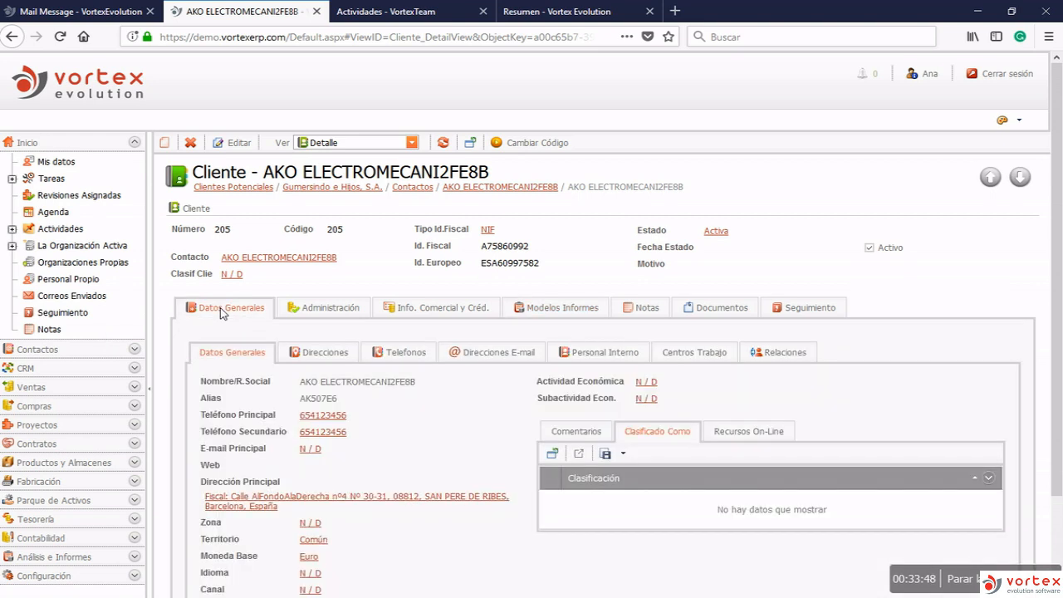
scroll(326, 318, "down", 2)
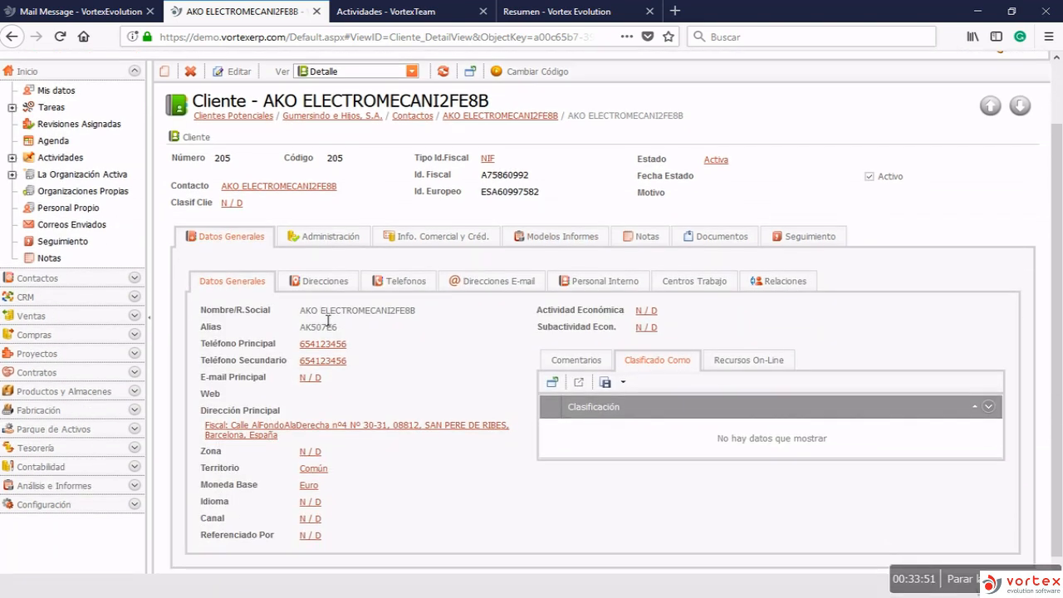
scroll(326, 321, "up", 2)
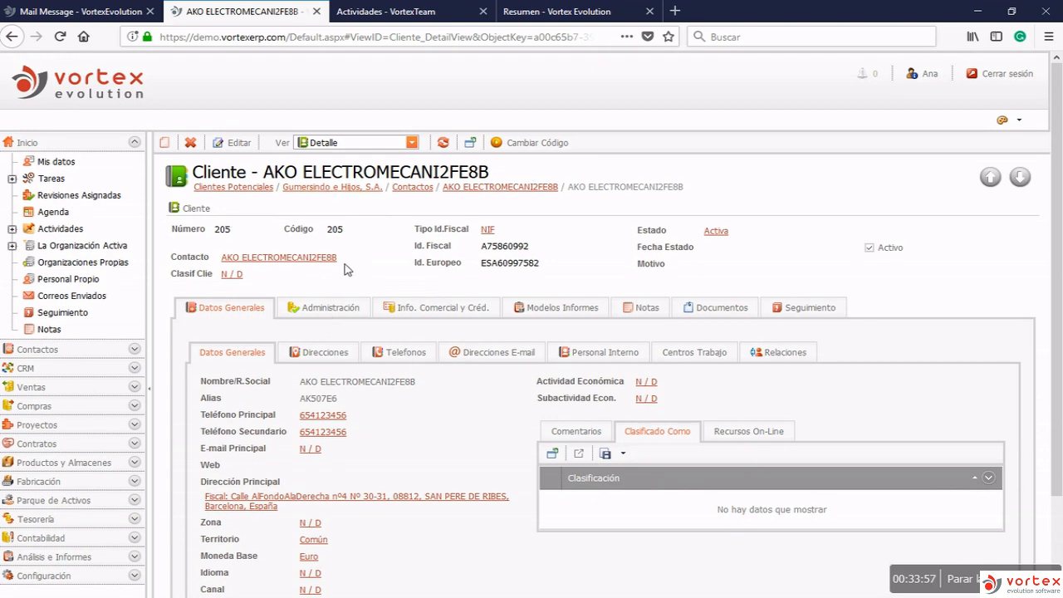
Review the client's administration data: default payment details, billing configuration and accounting configuration
left_click(316, 311)
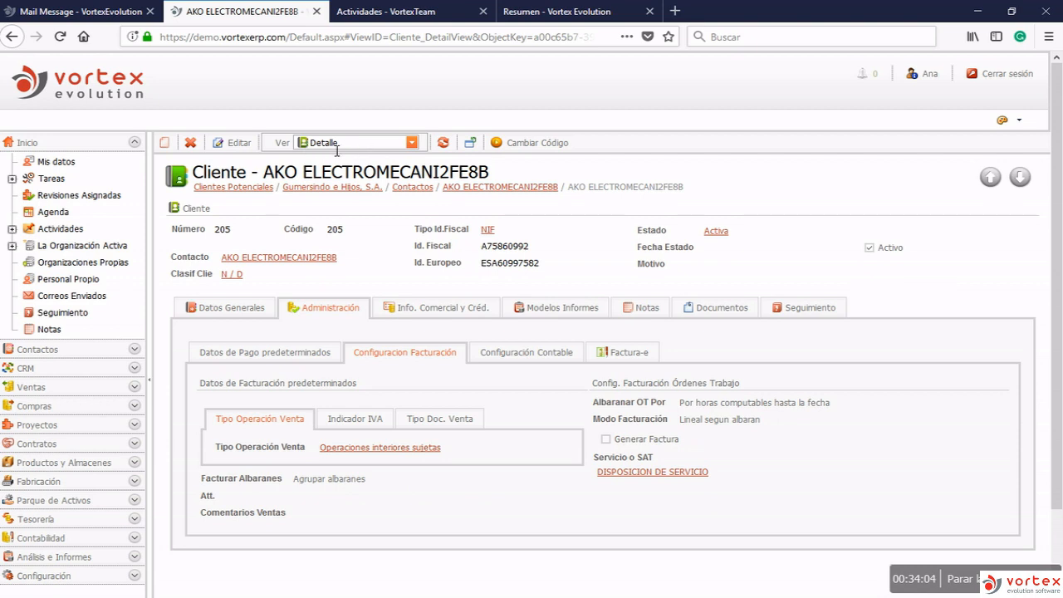
left_click(274, 360)
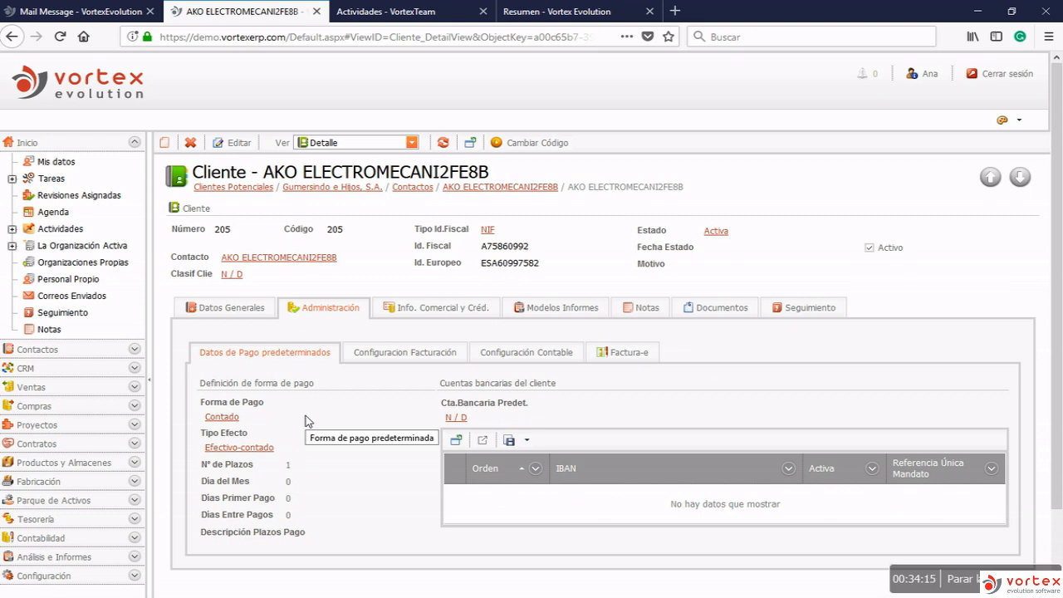
left_click(433, 357)
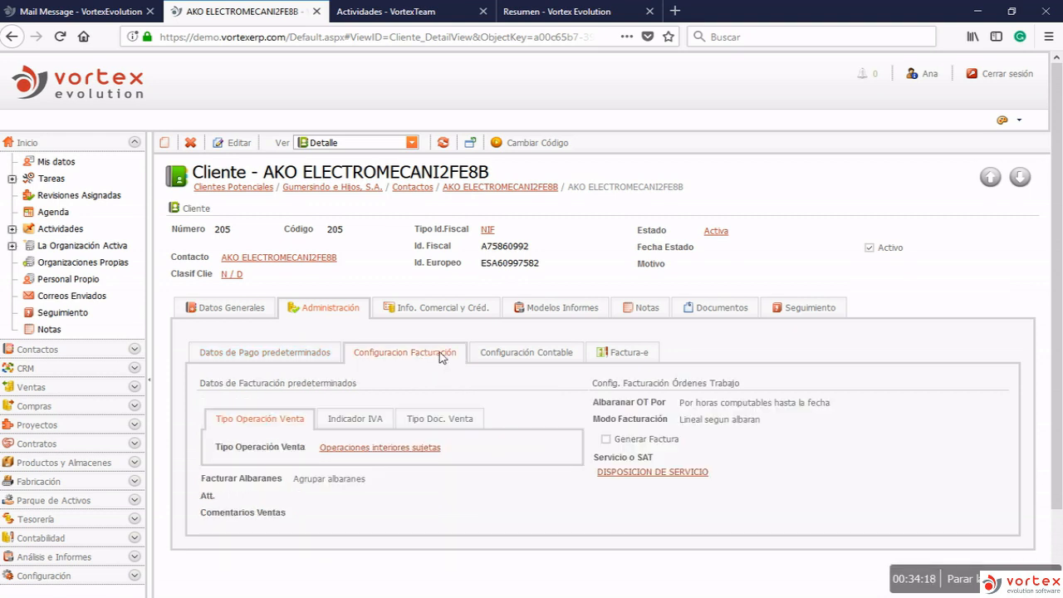
left_click(514, 360)
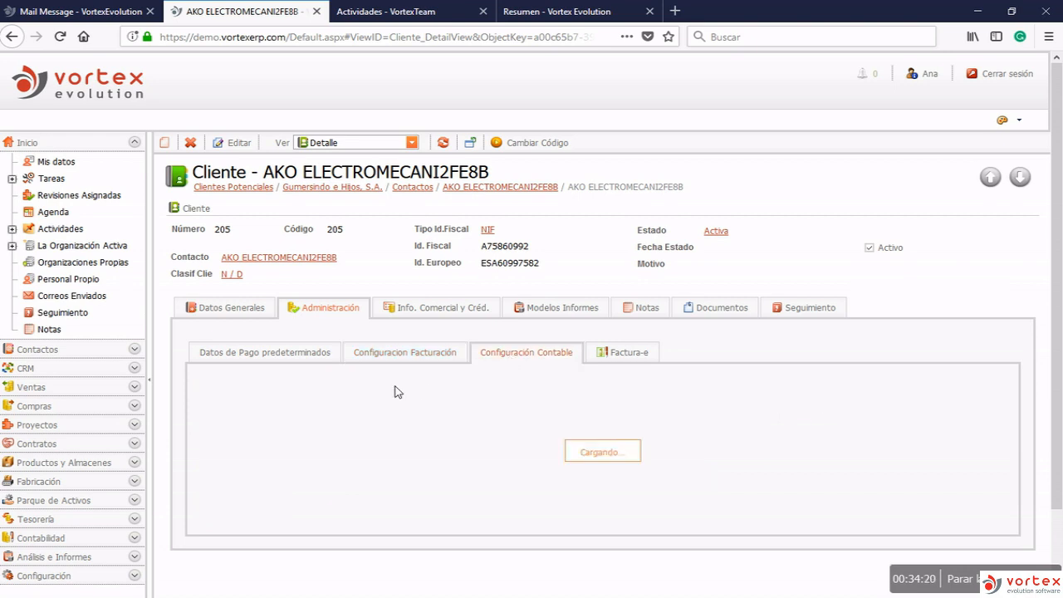
Examine the client's pending collection amounts, credit settings and delinquency summary in its commercial and credit information
left_click(417, 311)
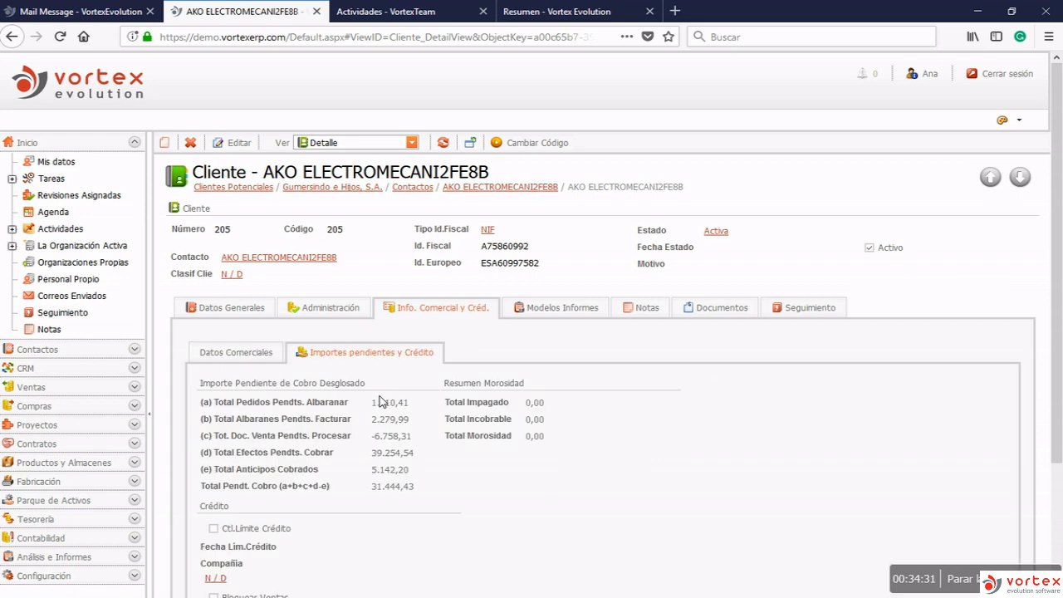
scroll(372, 377, "down", 2)
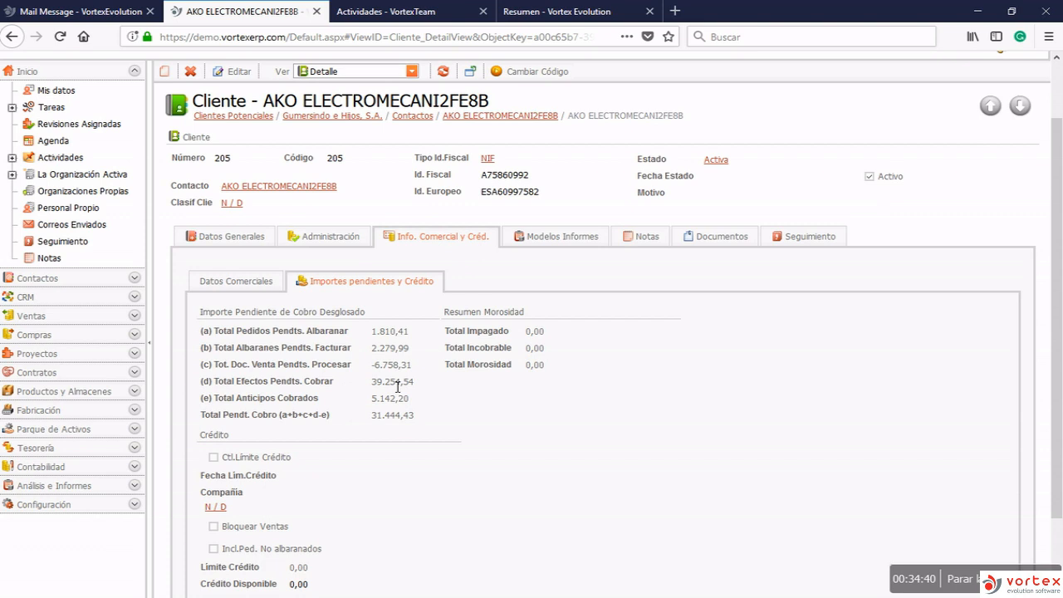
left_click_drag(412, 368, 372, 369)
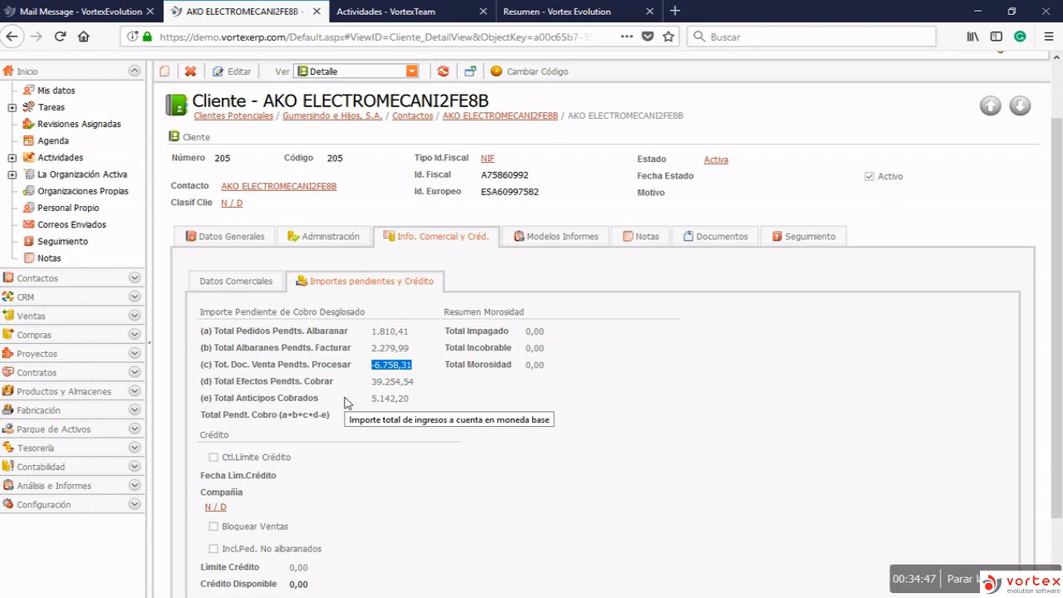
scroll(347, 402, "down", 2)
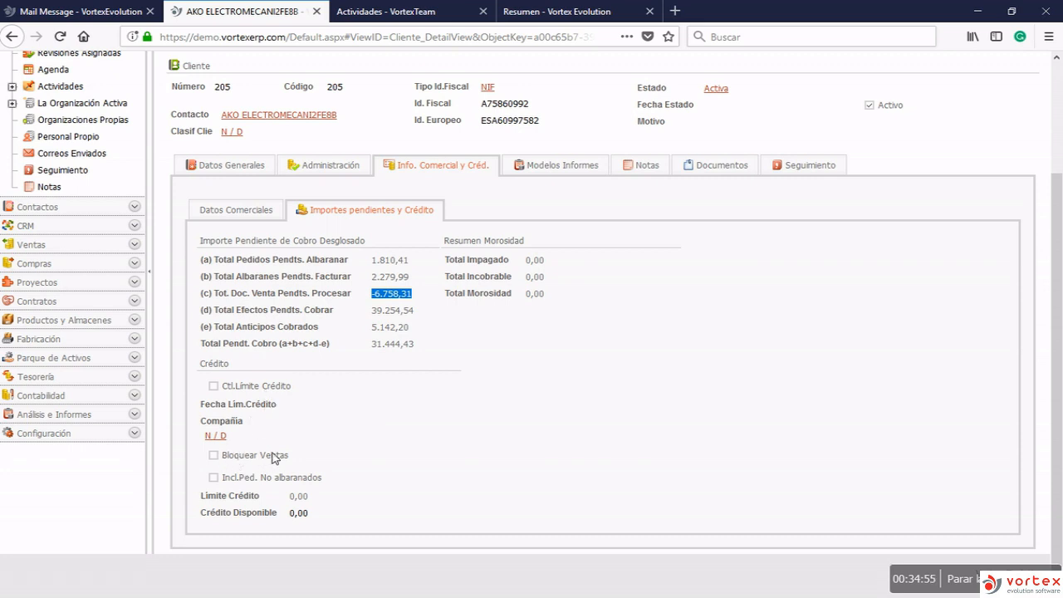
scroll(374, 424, "up", 3)
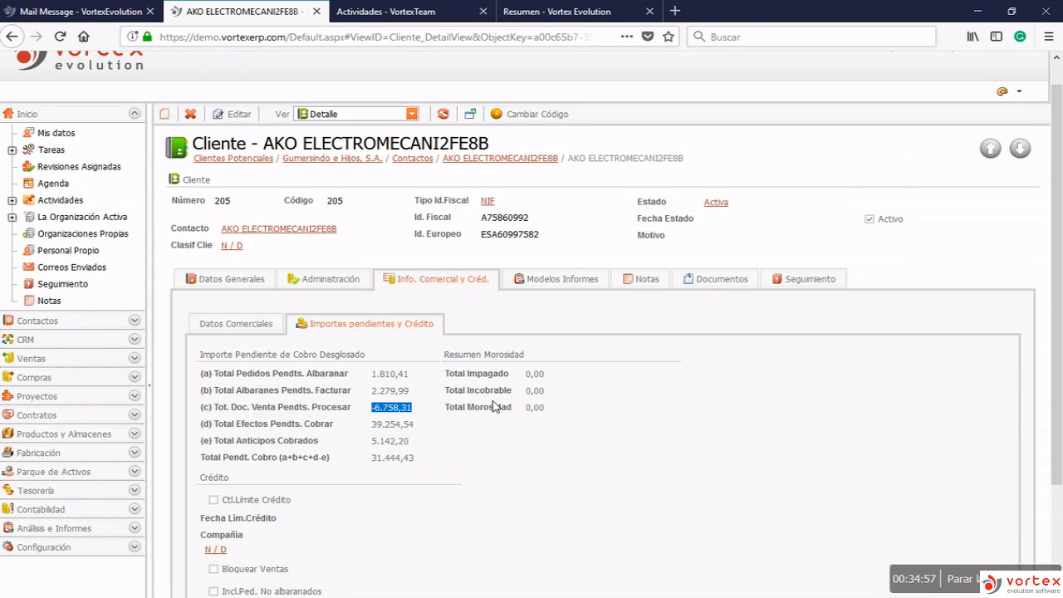
left_click_drag(501, 403, 537, 431)
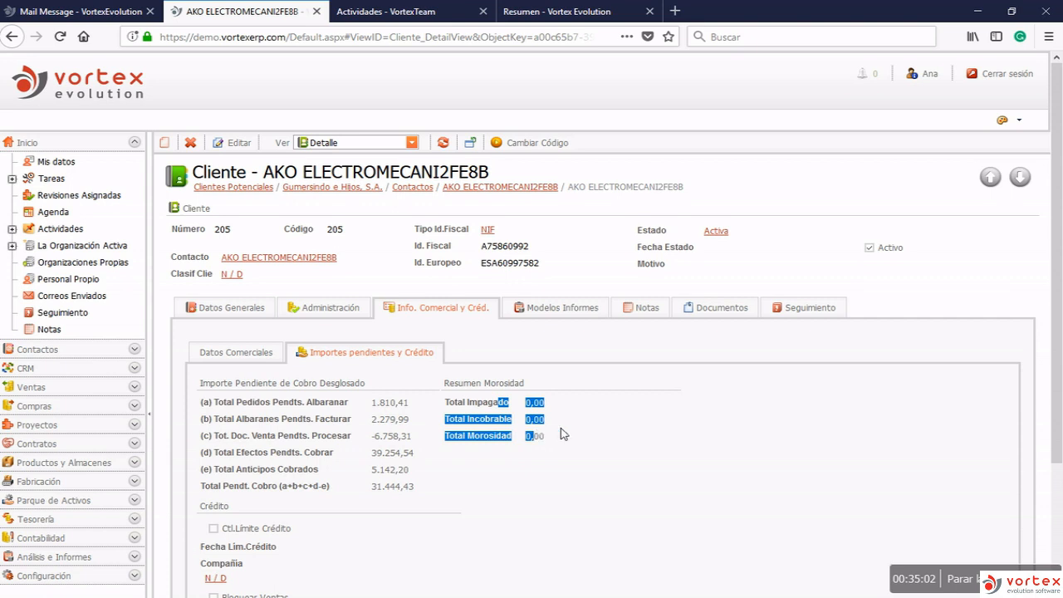
left_click(563, 433)
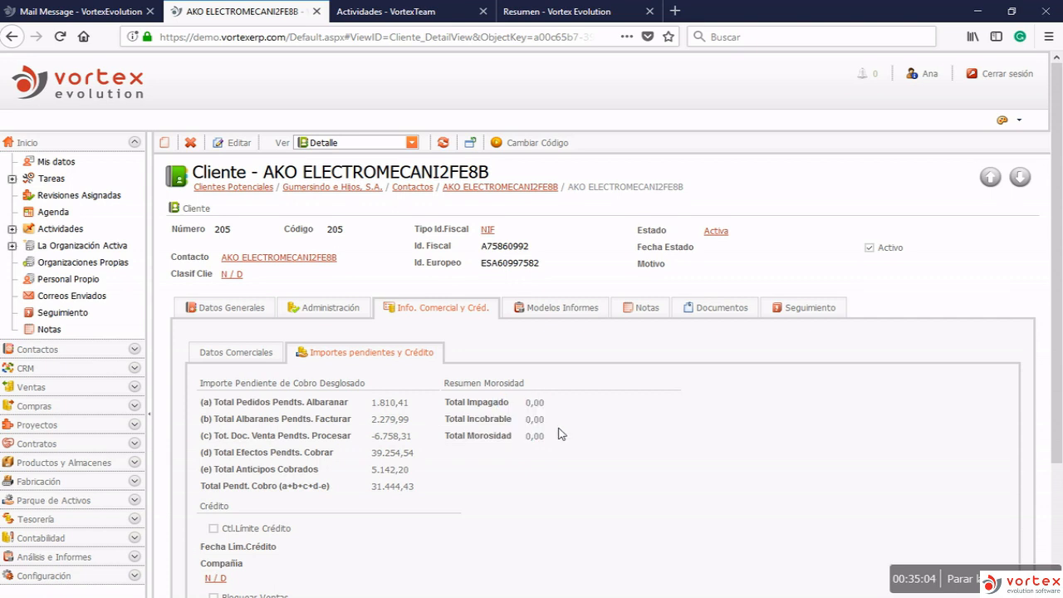
Switch the client record to the Centro de Información del Cliente view and review its sales Presupuestos and Efectos
left_click(412, 143)
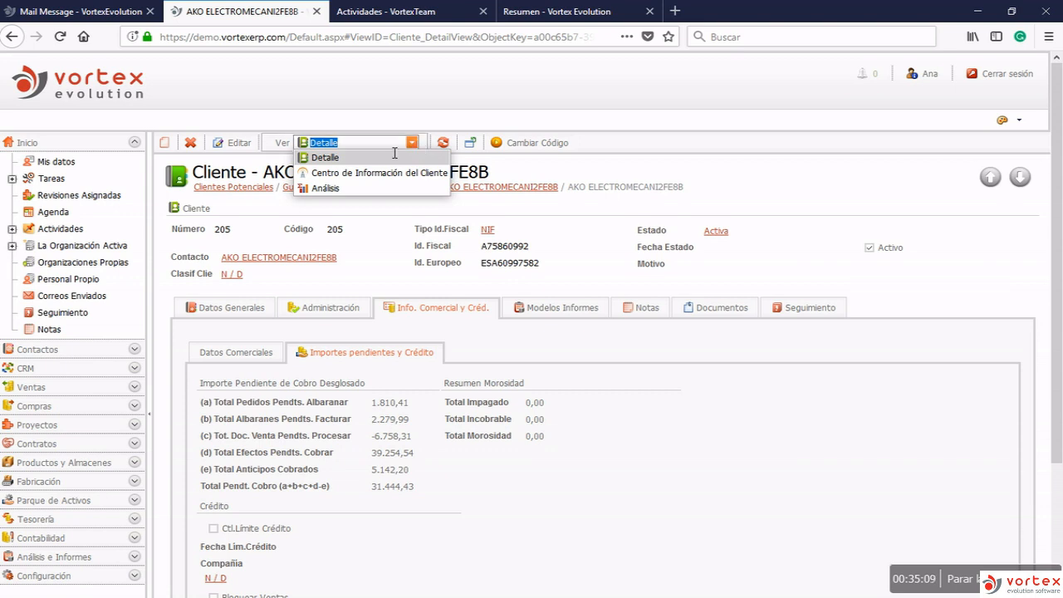
left_click(335, 173)
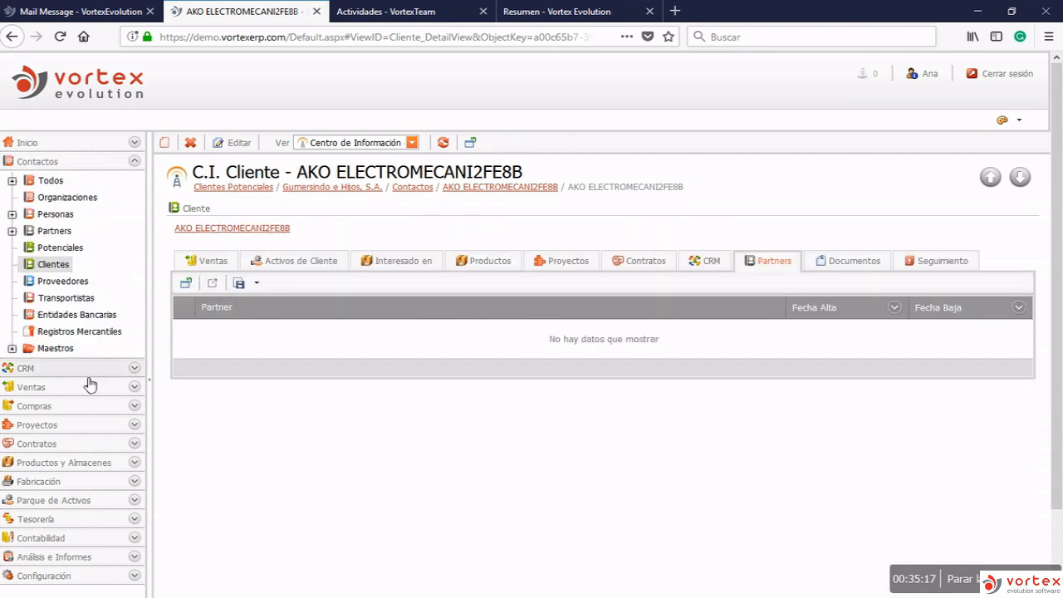
left_click(86, 391)
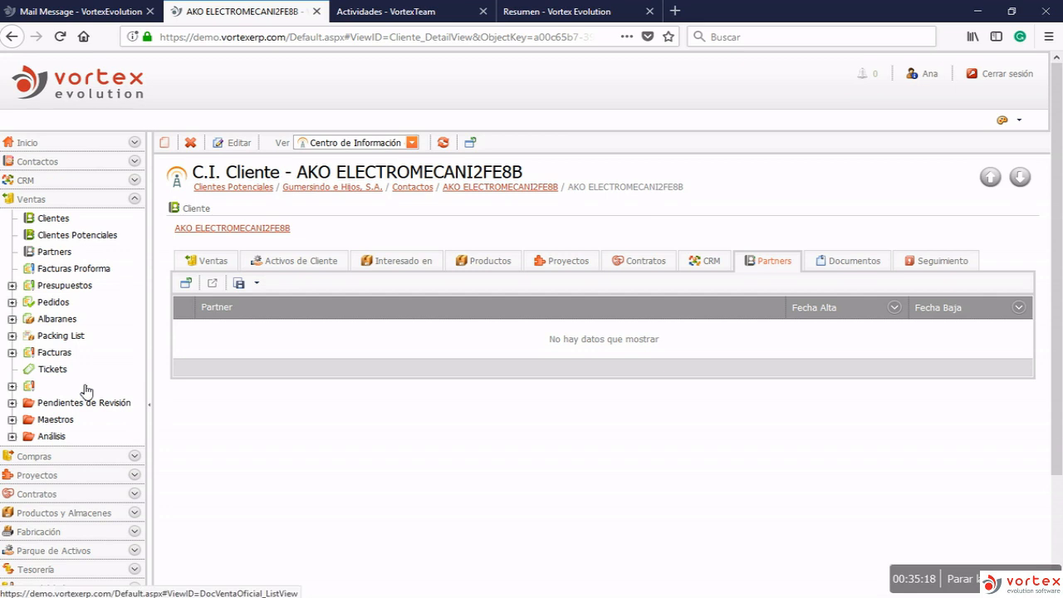
left_click(211, 264)
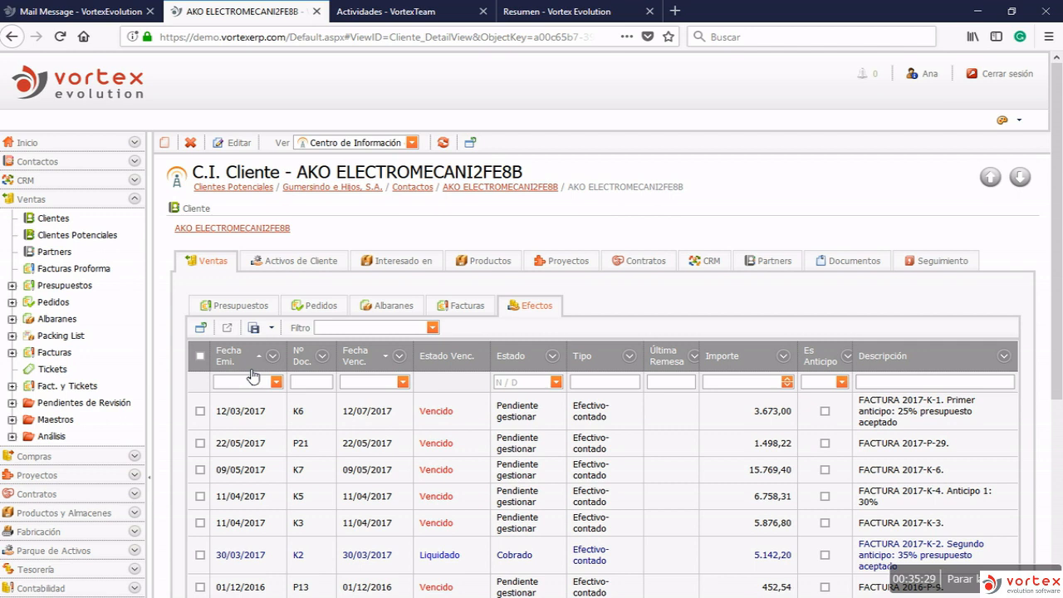
left_click(246, 307)
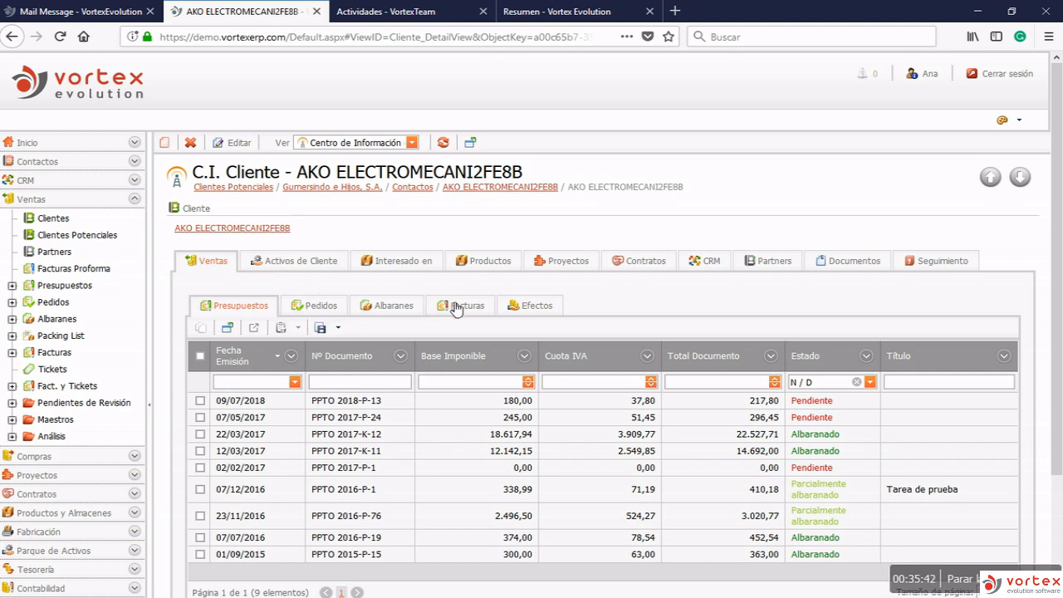
left_click(529, 307)
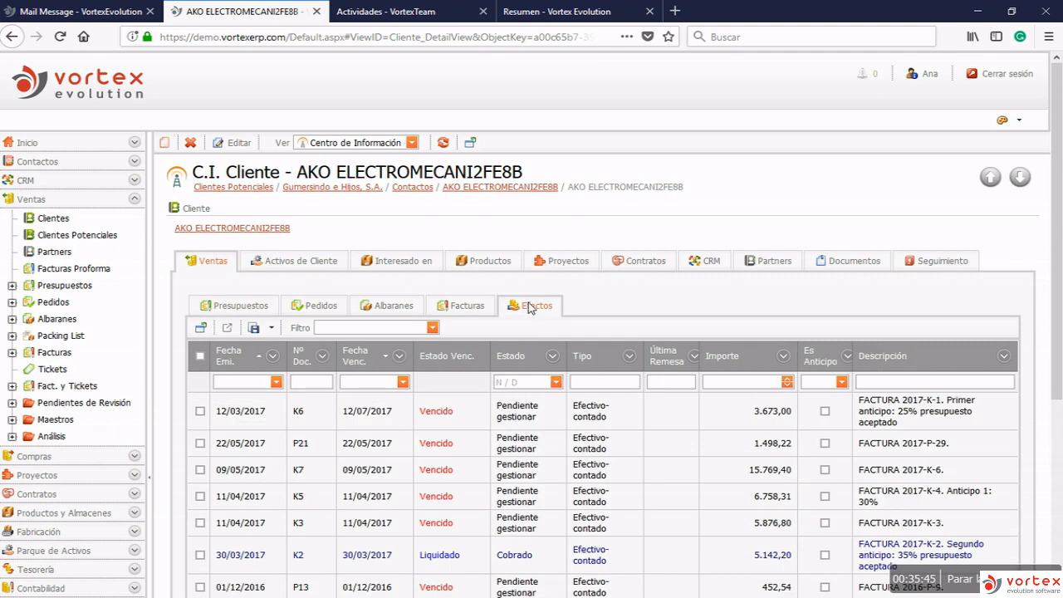
Open efecto K6 from the client's Efectos in a separate browser tab, view its Información Económica, and return to the client
scroll(530, 307, "down", 2)
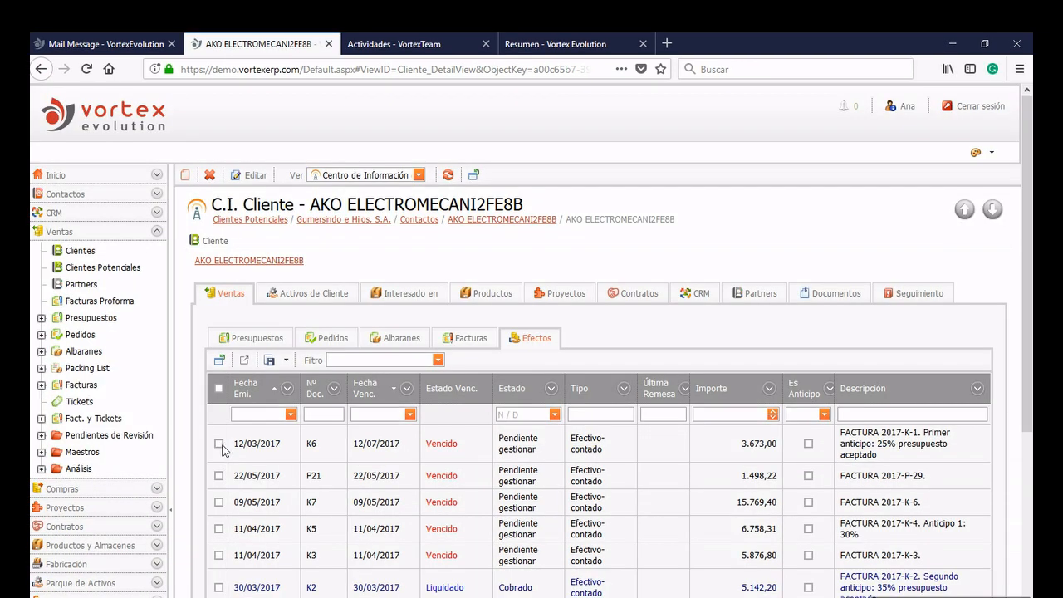
left_click(218, 443)
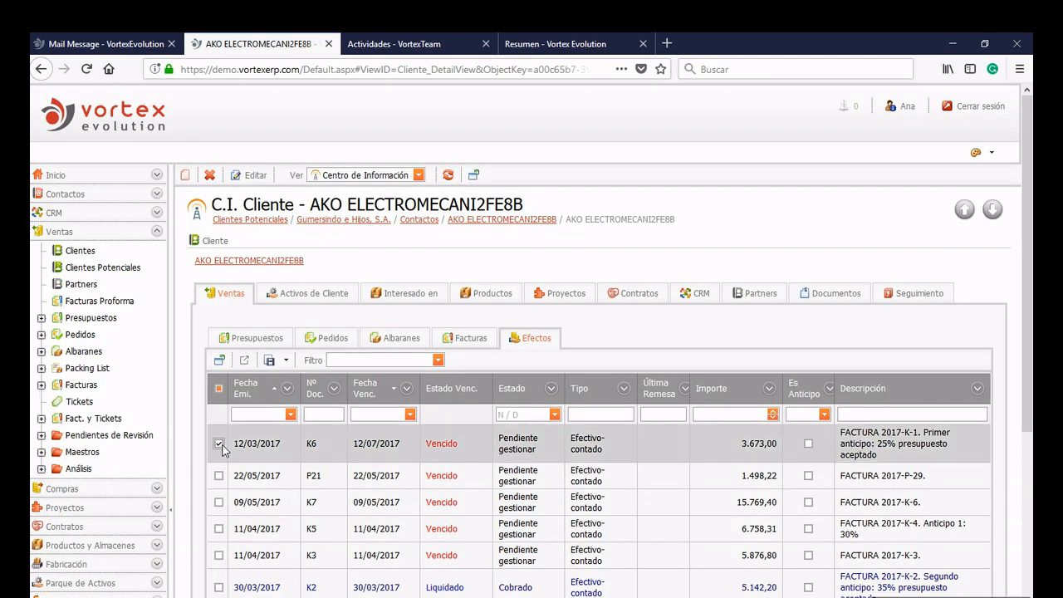
left_click(244, 363)
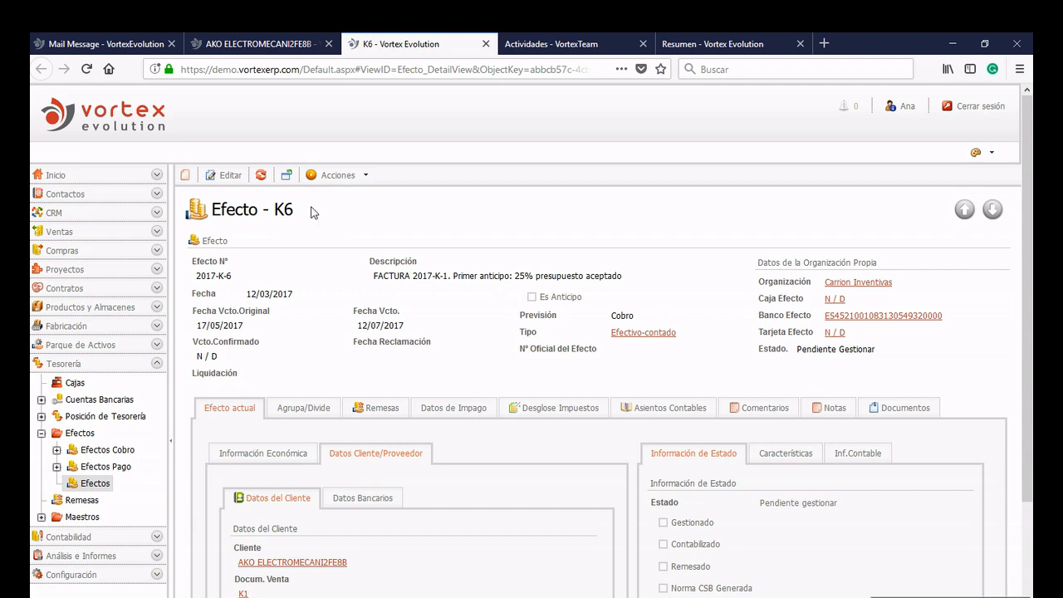
scroll(314, 214, "down", 2)
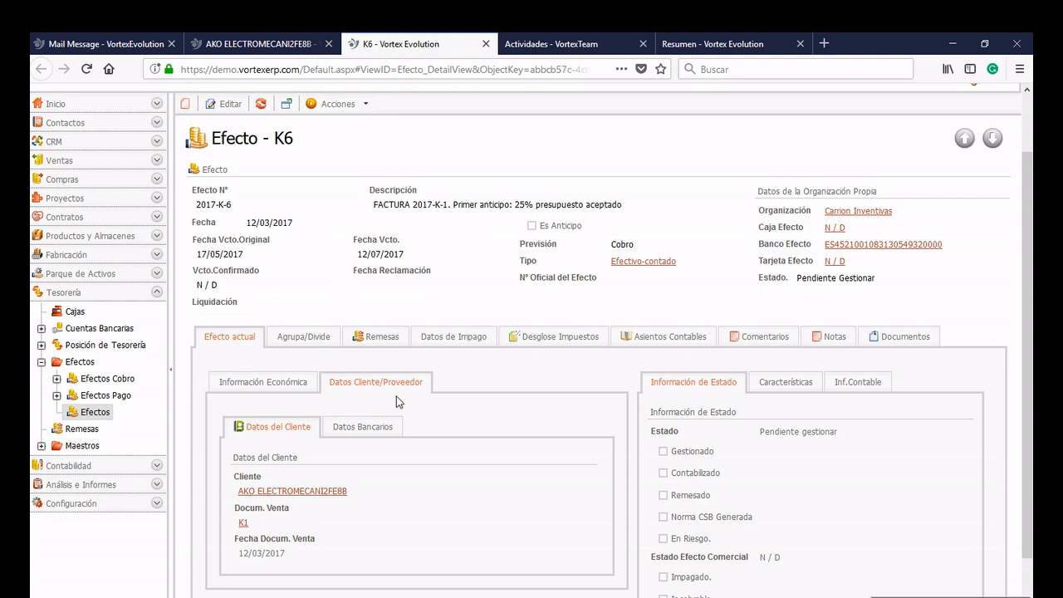
left_click(286, 394)
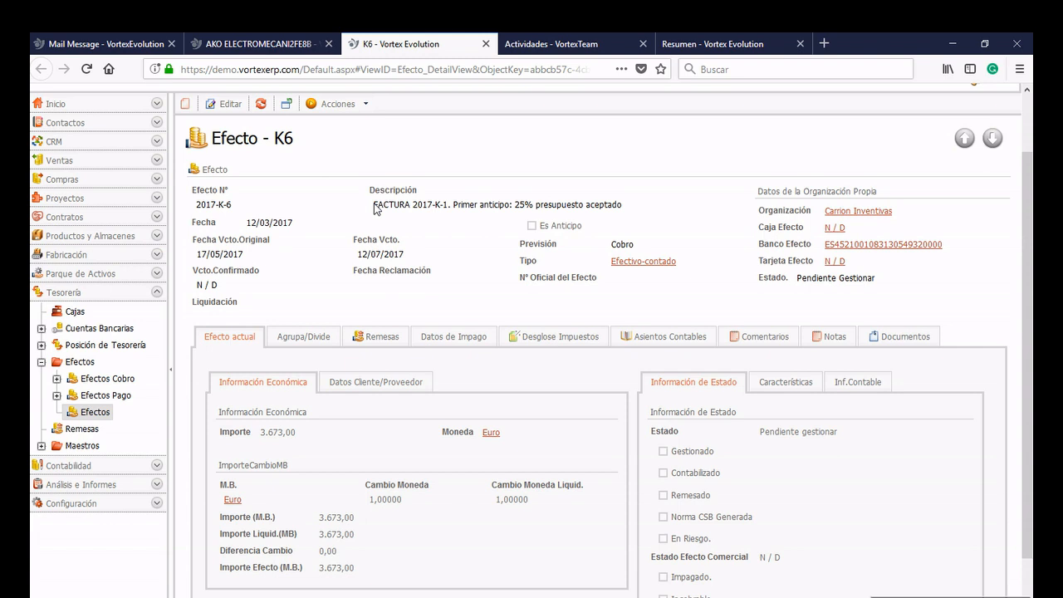
key("ctrl+shift+Tab")
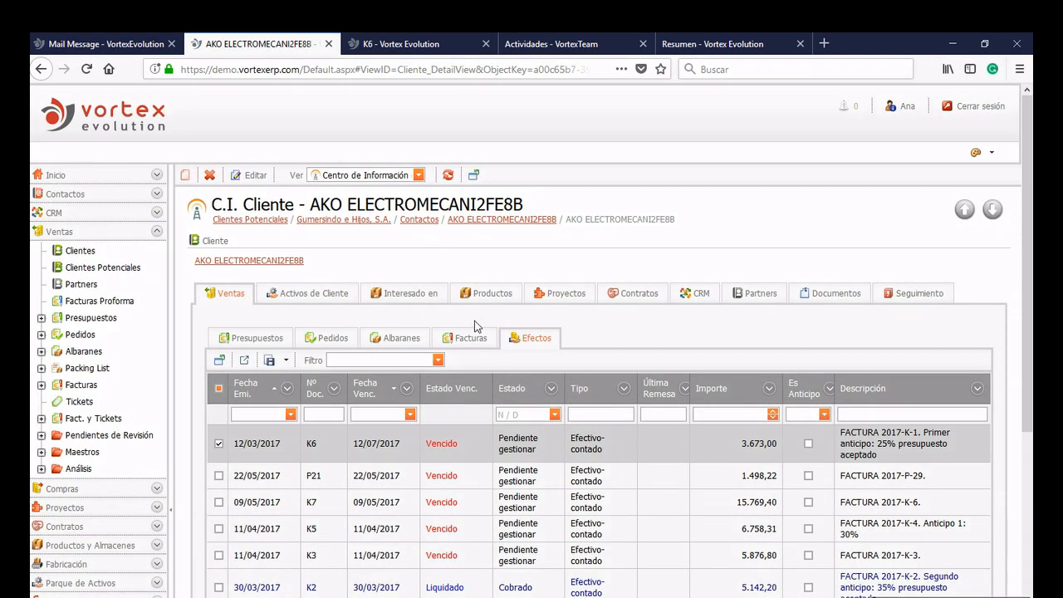
Review the client's Activos de Cliente, Interesado en, Productos, Proyectos and Contratos sections in the information center
scroll(478, 327, "down", 2)
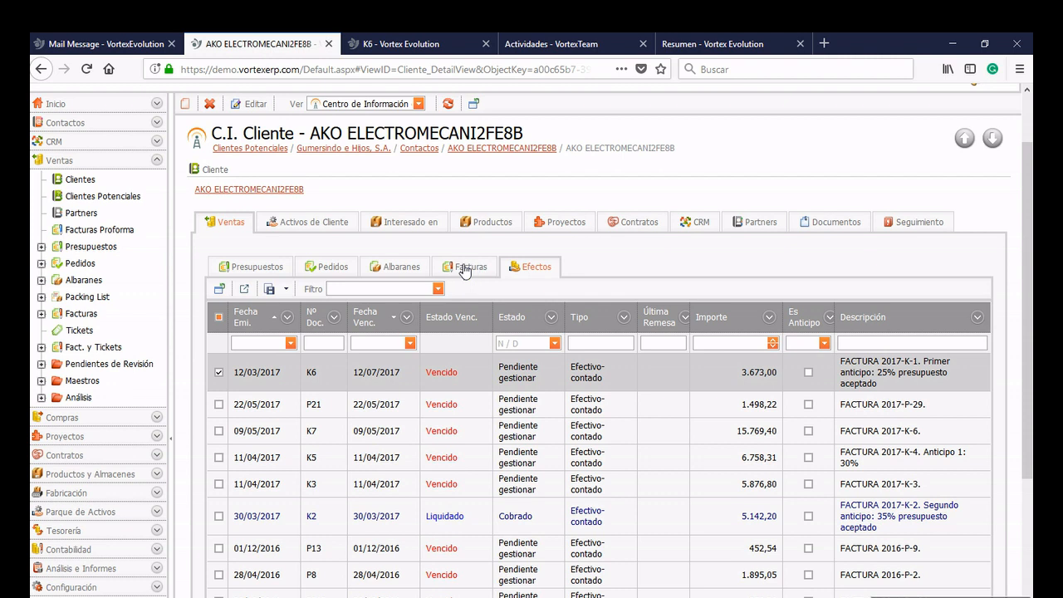
left_click(330, 224)
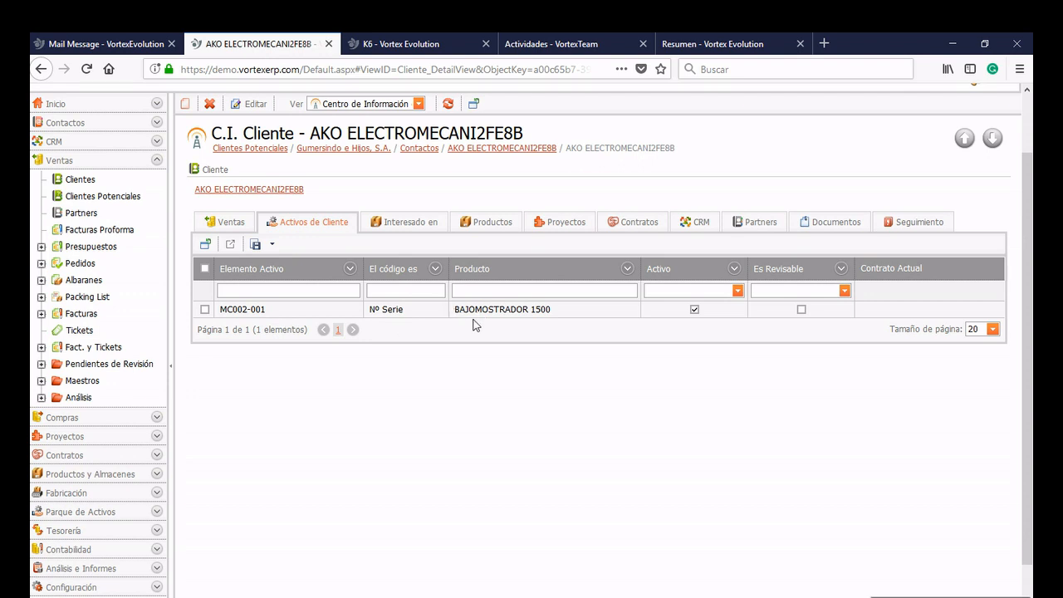
left_click(406, 222)
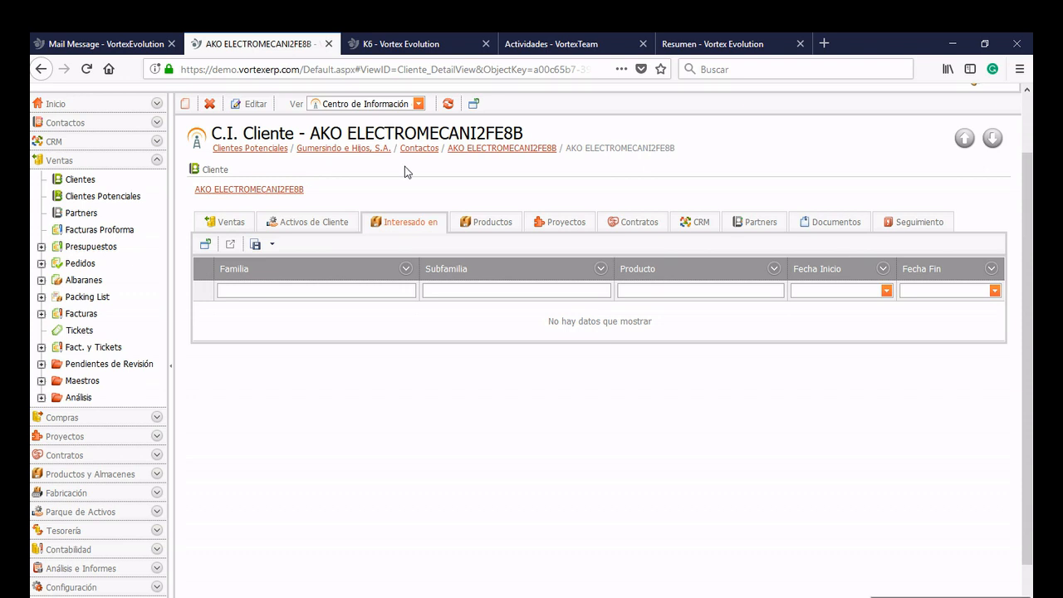
left_click(488, 221)
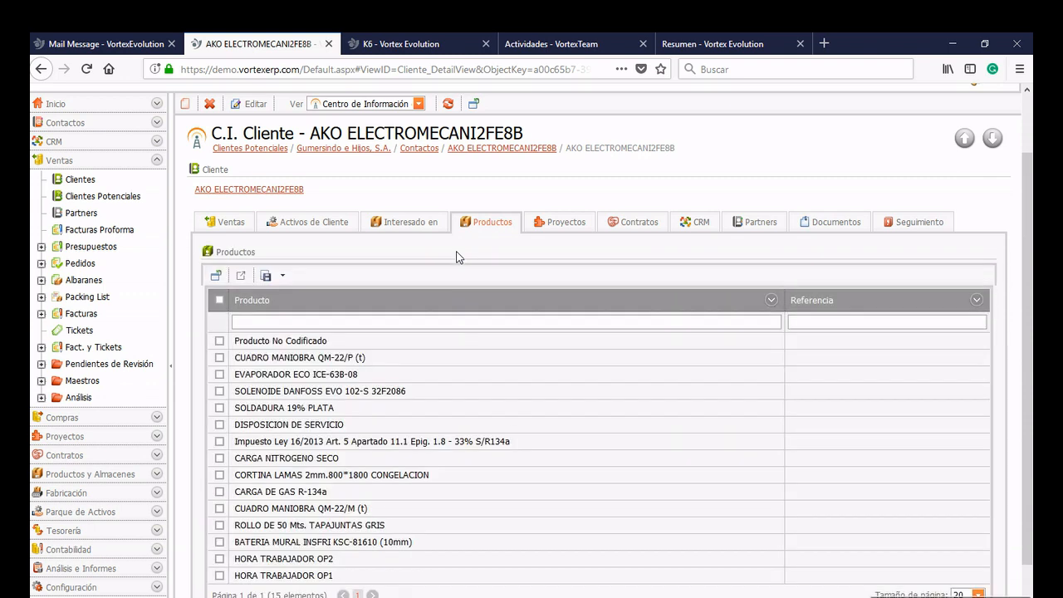
scroll(508, 415, "down", 2)
scroll(508, 415, "up", 2)
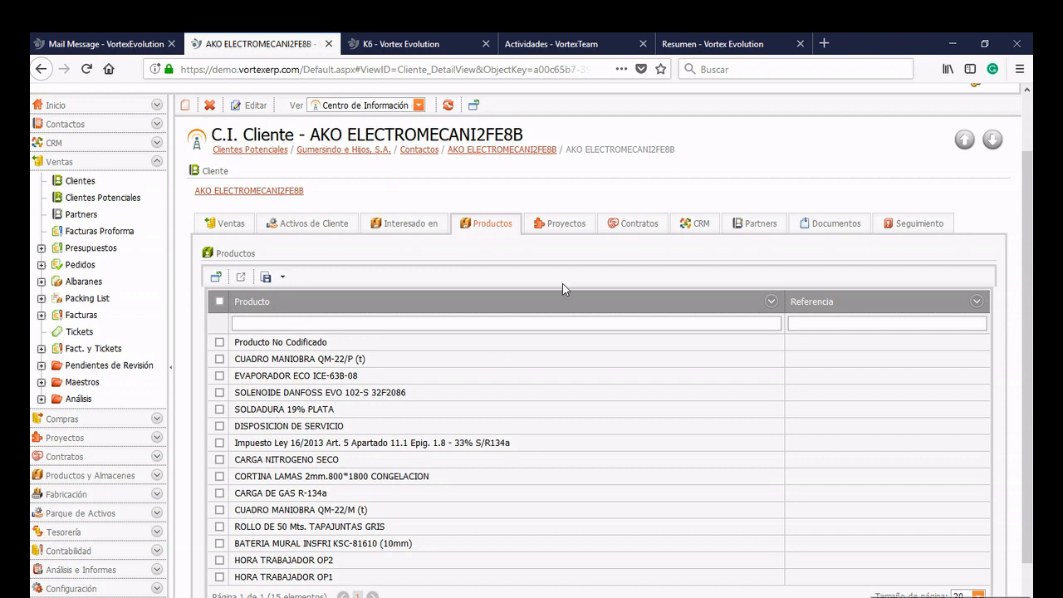
left_click(571, 226)
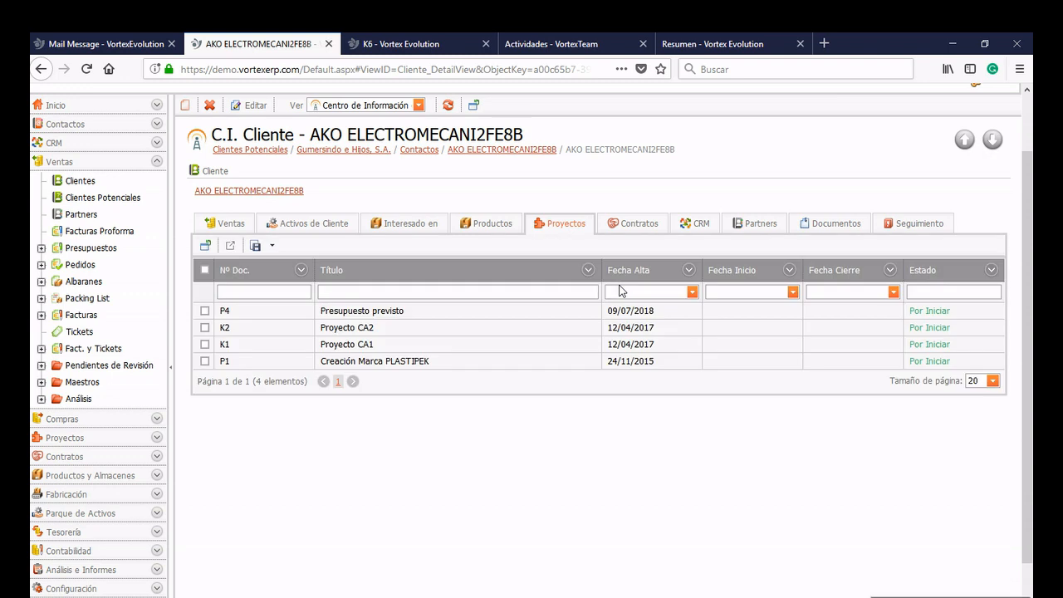
left_click(632, 226)
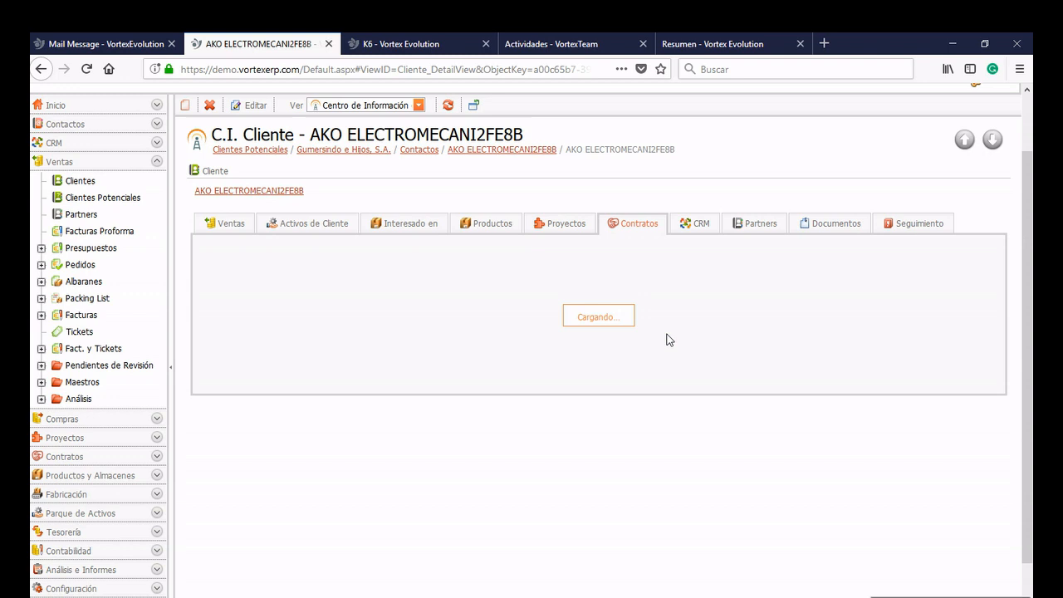
Review the client's CRM Asistencias y Averías and Órdenes Trabajo, and open its Partners and Documentos sections
left_click(698, 229)
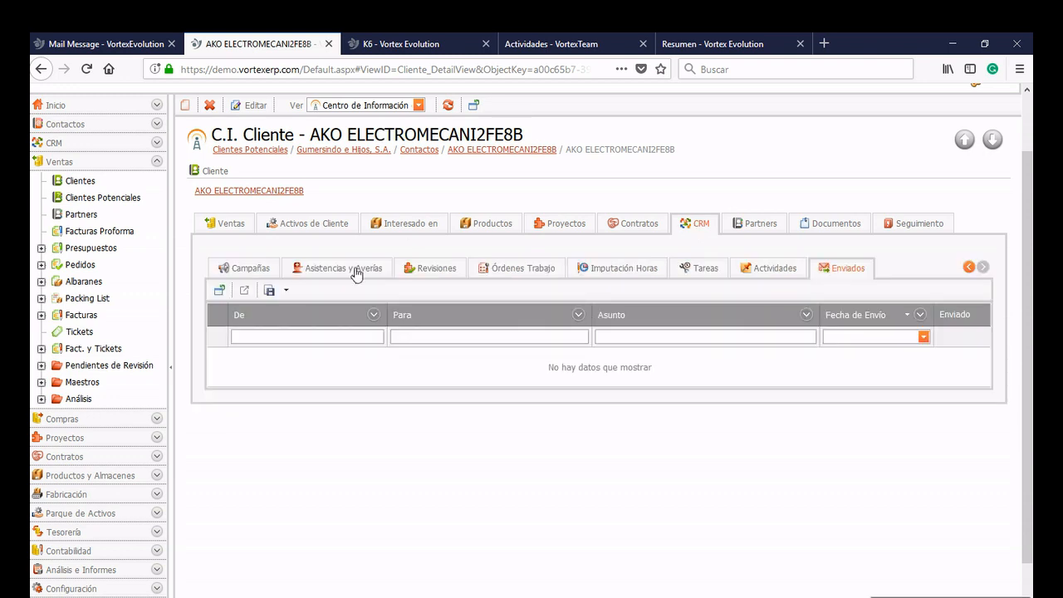
left_click(353, 269)
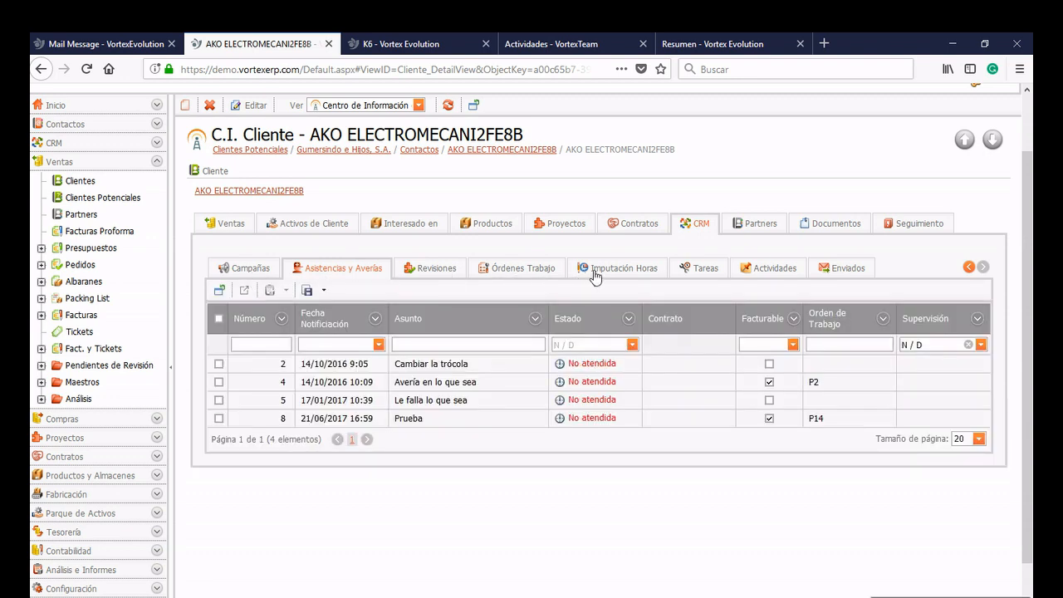
left_click(514, 271)
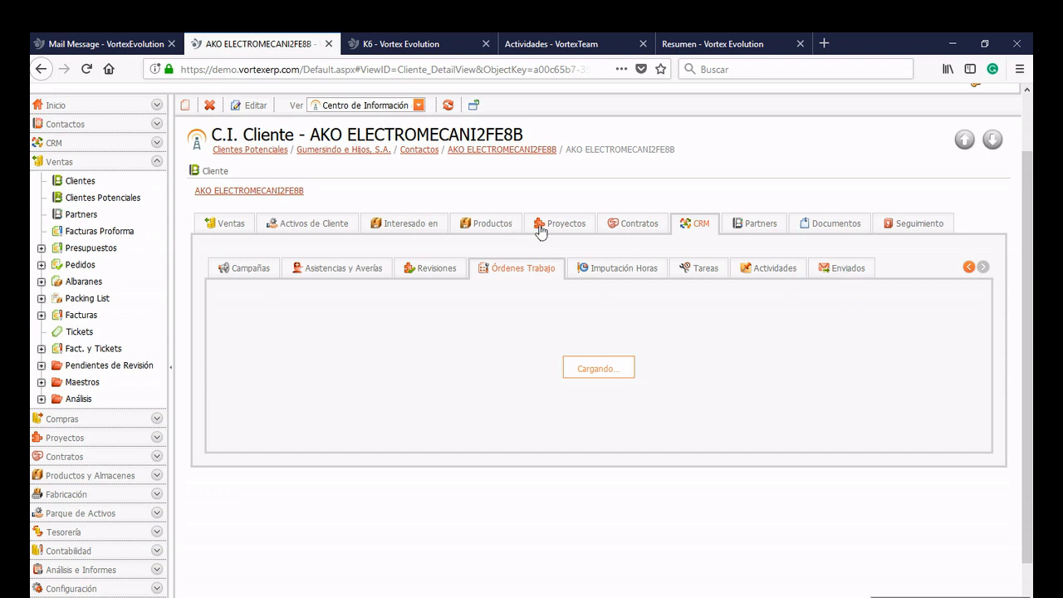
scroll(539, 230, "up", 2)
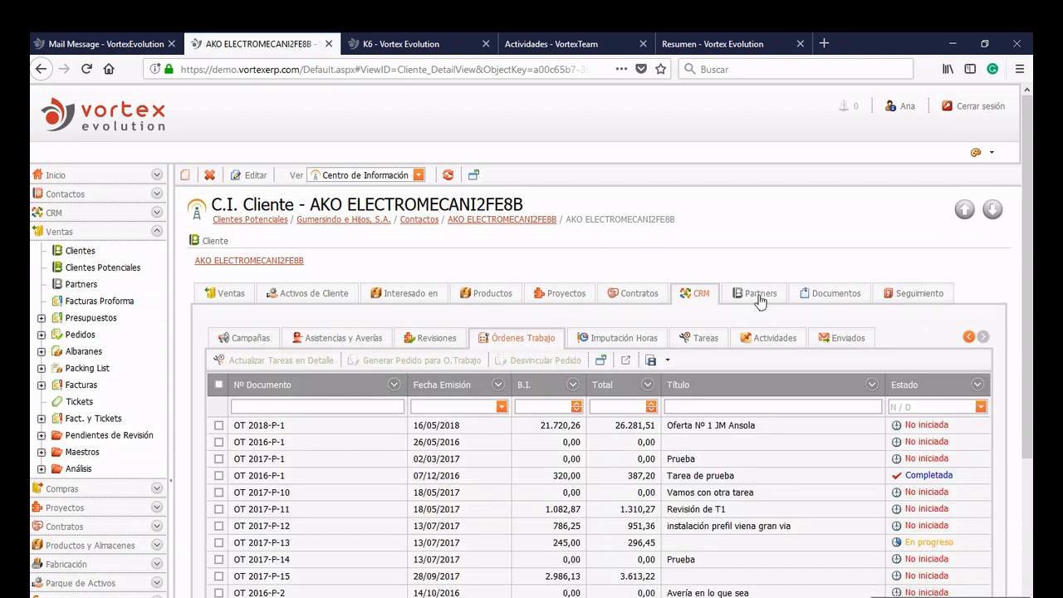
left_click(758, 299)
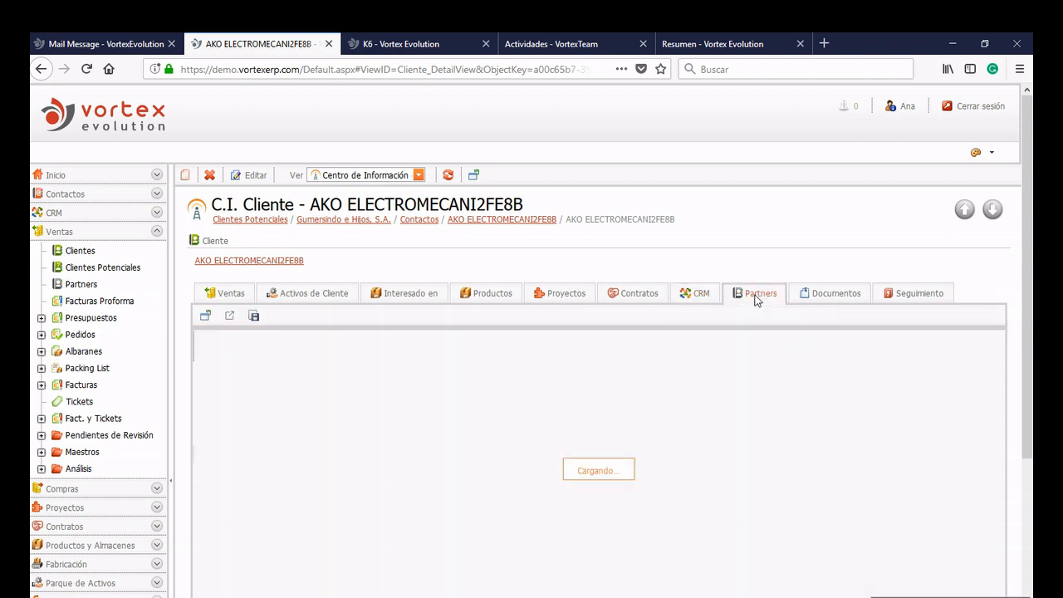
left_click(698, 303)
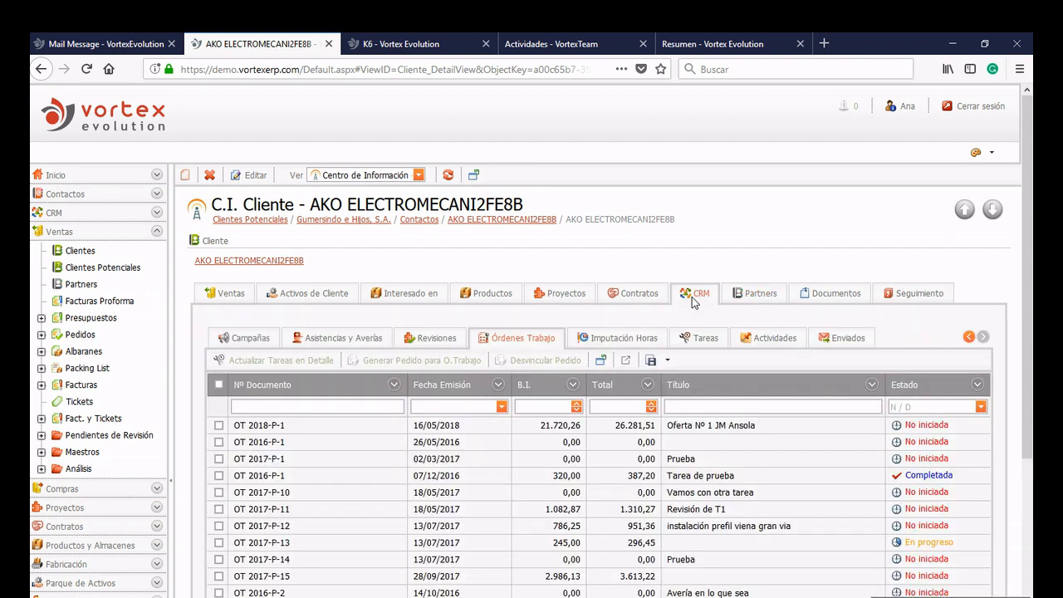
scroll(461, 482, "down", 2)
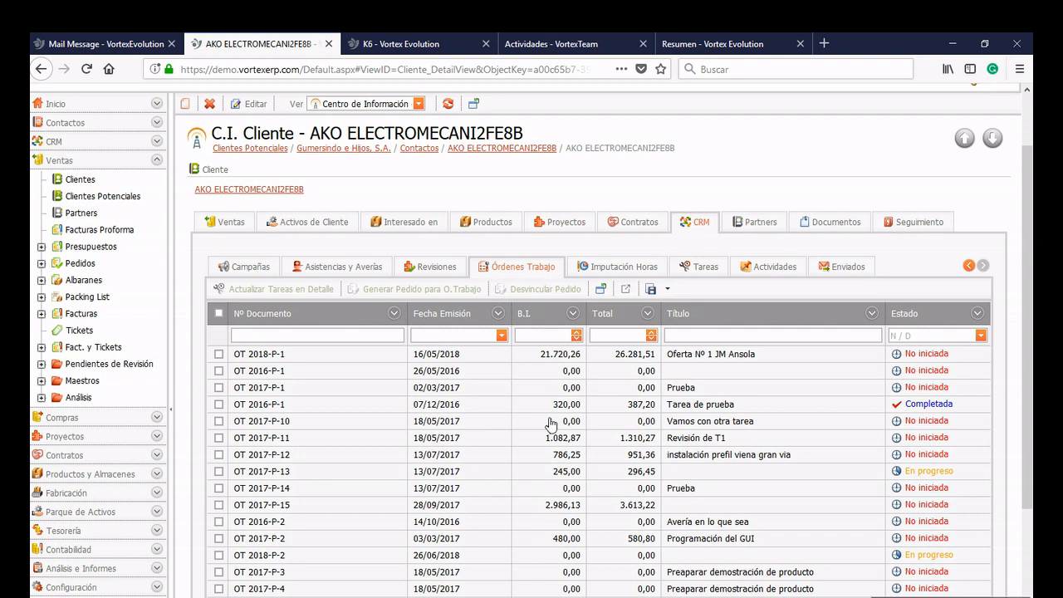
scroll(550, 425, "up", 2)
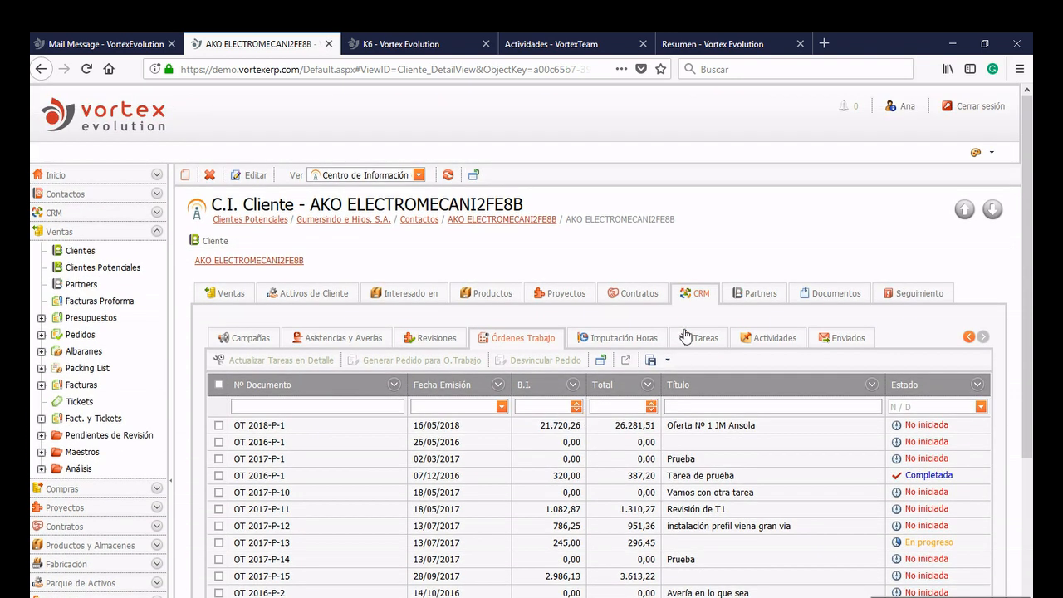
left_click(841, 300)
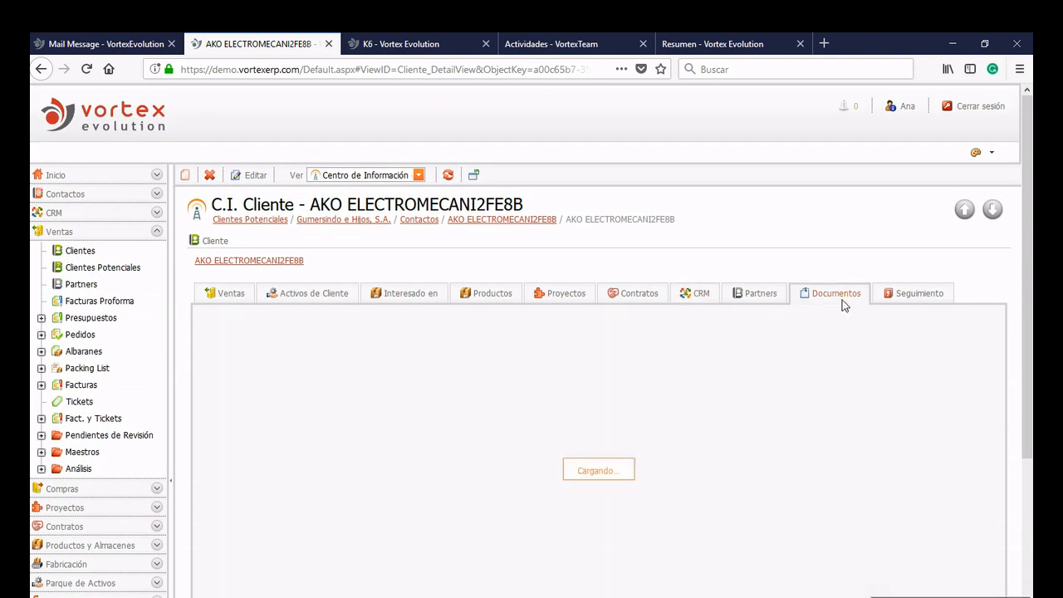
Switch the client record to the Análisis view and examine its sales by year and product
left_click(419, 175)
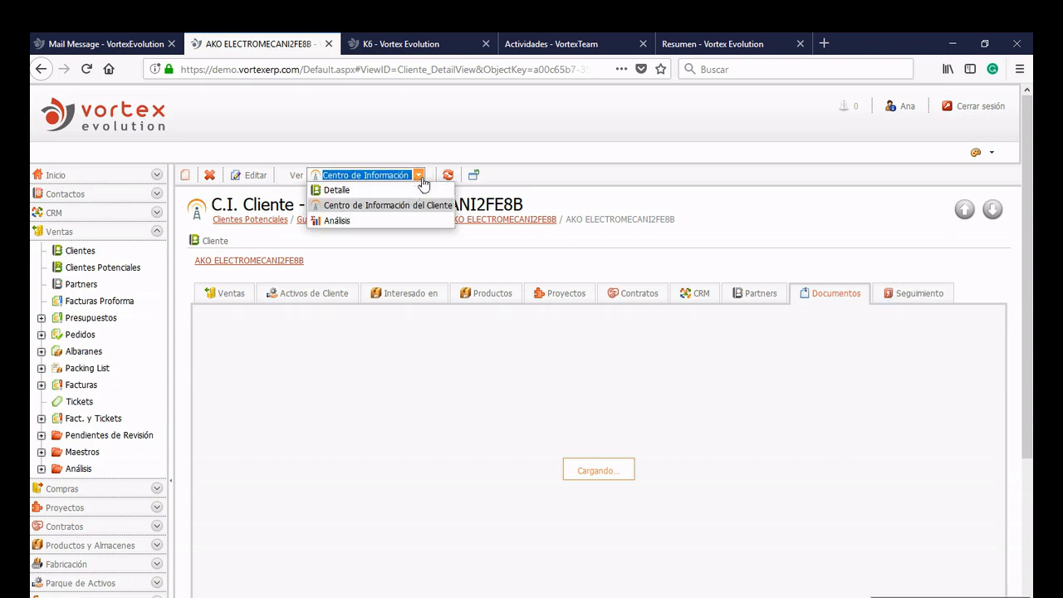
left_click(335, 221)
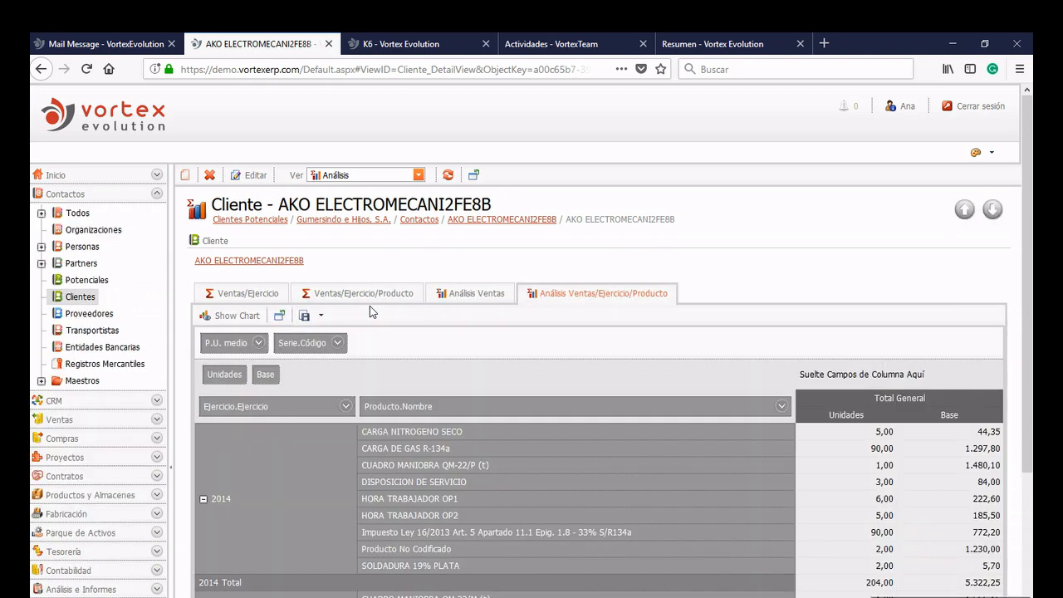
scroll(503, 326, "down", 3)
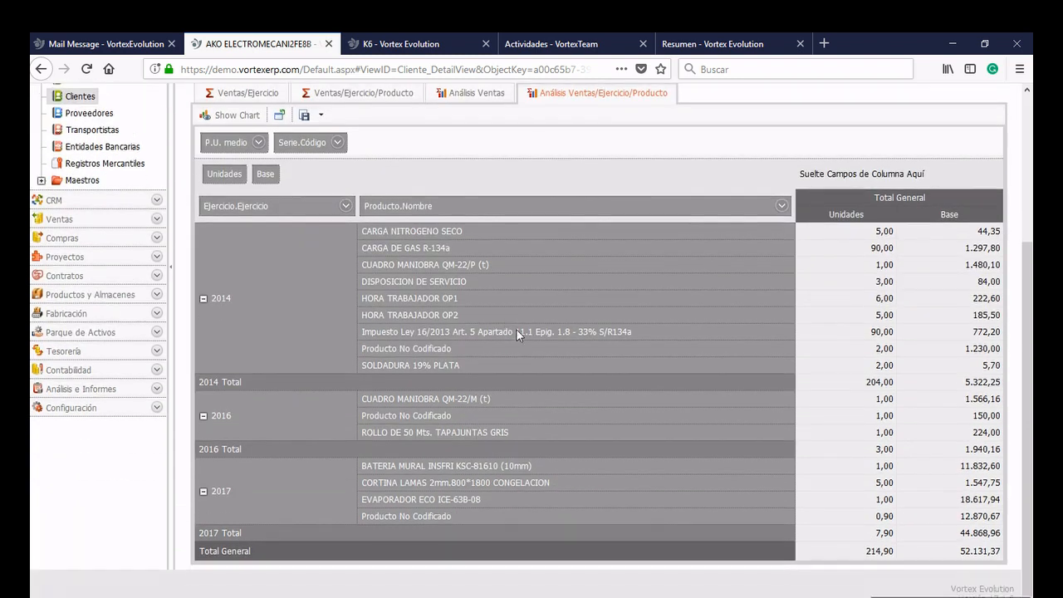
scroll(523, 335, "up", 3)
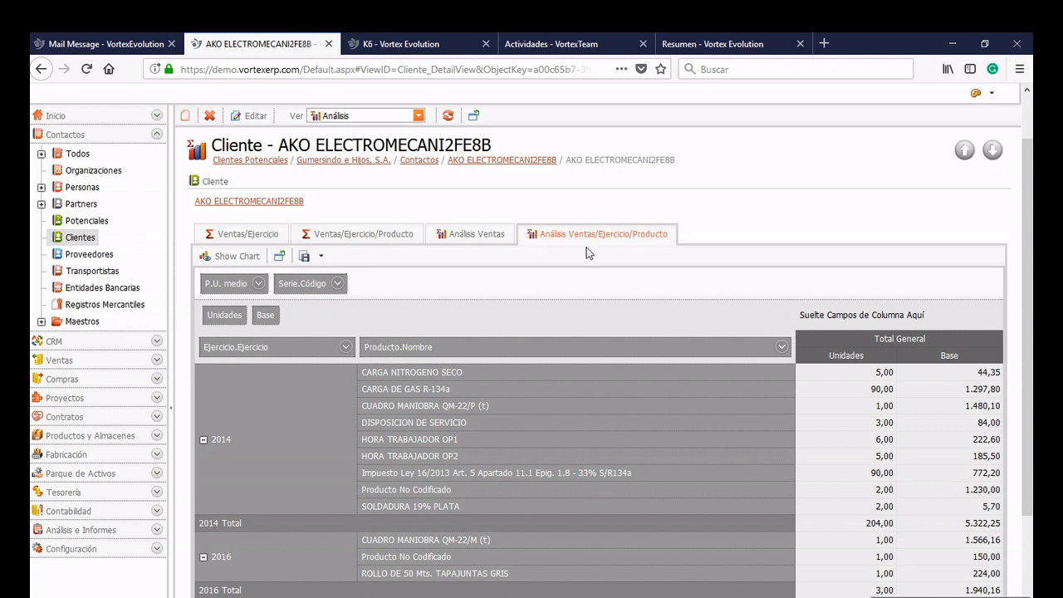
Try the Ejercicio field in the pivot table's filter area and data area, and return it to the rows before Producto.Nombre
scroll(586, 247, "down", 1)
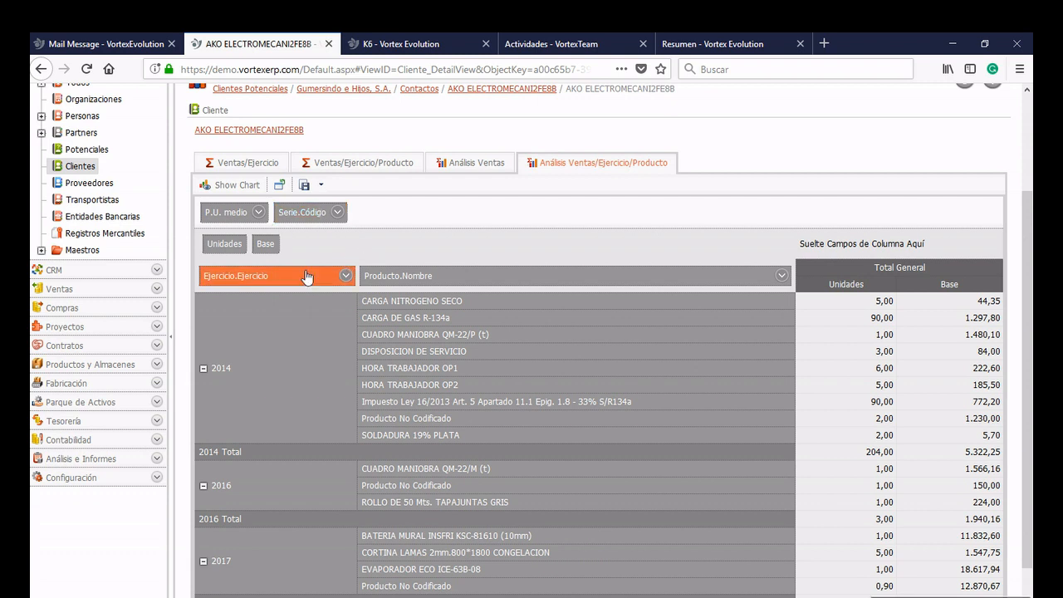
left_click_drag(280, 281, 420, 214)
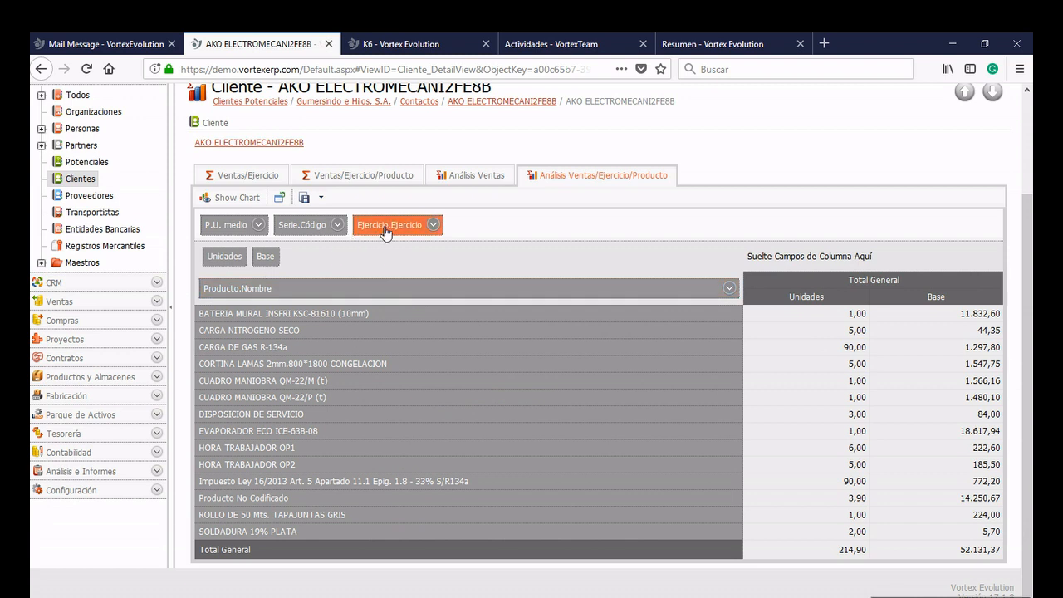
mouse_move(386, 232)
left_mouse_down()
mouse_move(220, 319)
mouse_move(235, 314)
mouse_move(240, 268)
left_mouse_up()
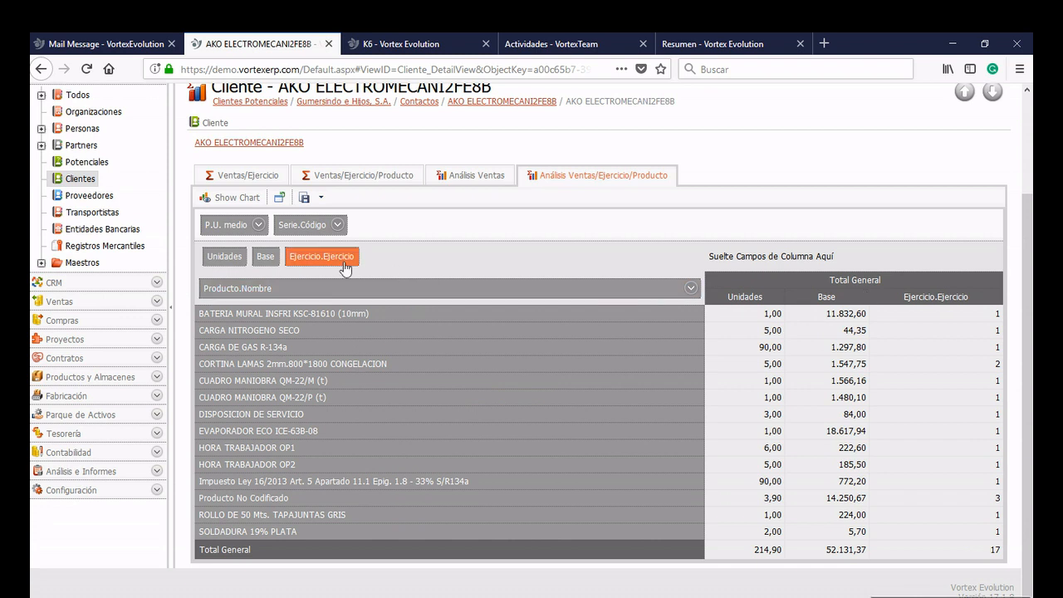
left_click(226, 292)
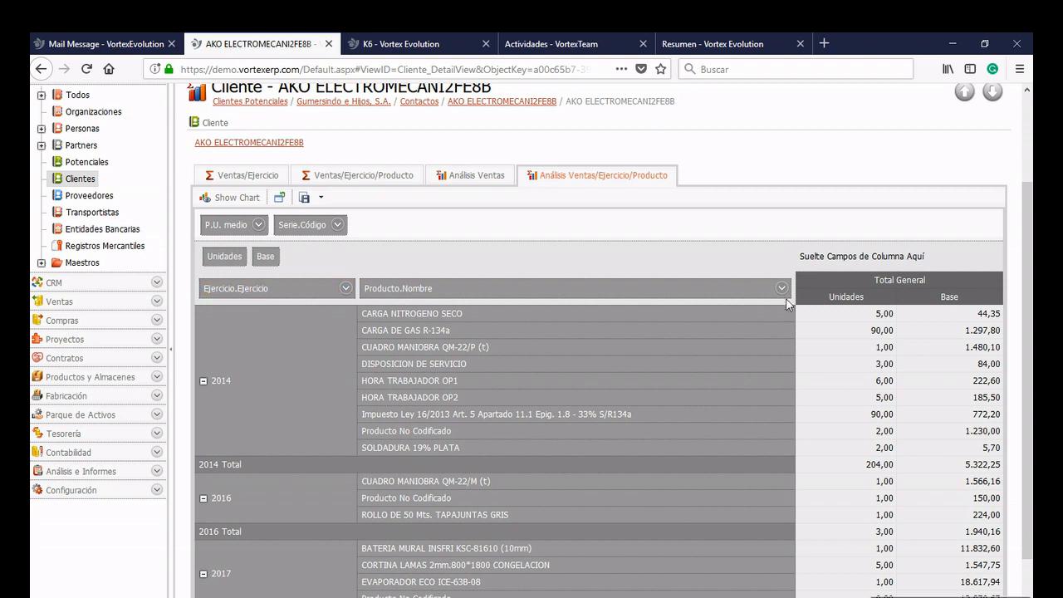
Review the yearly product sales in the pivot table and collapse the navigation pane to widen it
scroll(783, 297, "up", 2)
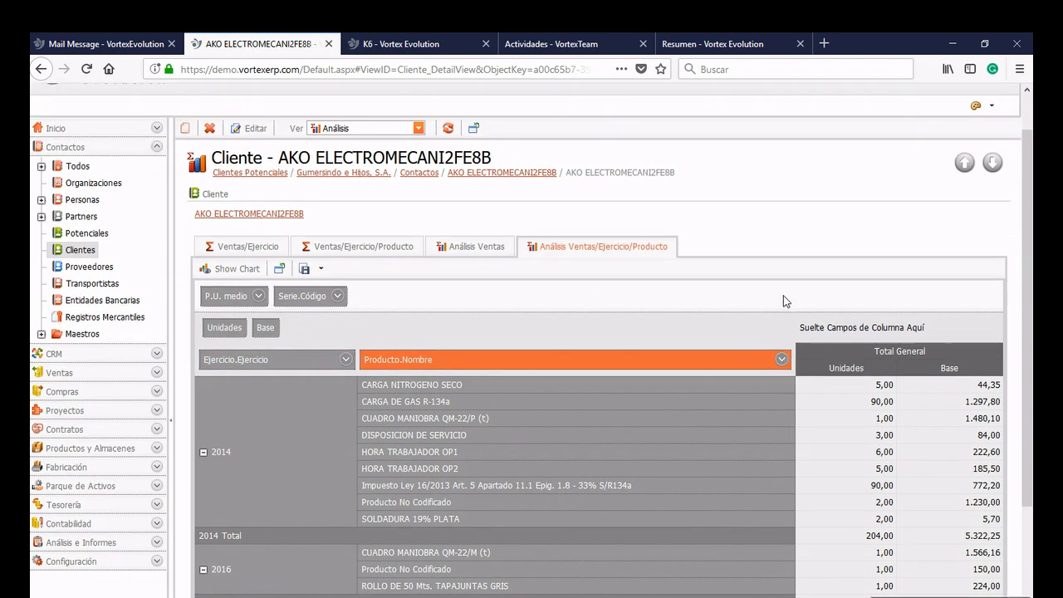
scroll(786, 301, "down", 2)
scroll(784, 299, "down", 3)
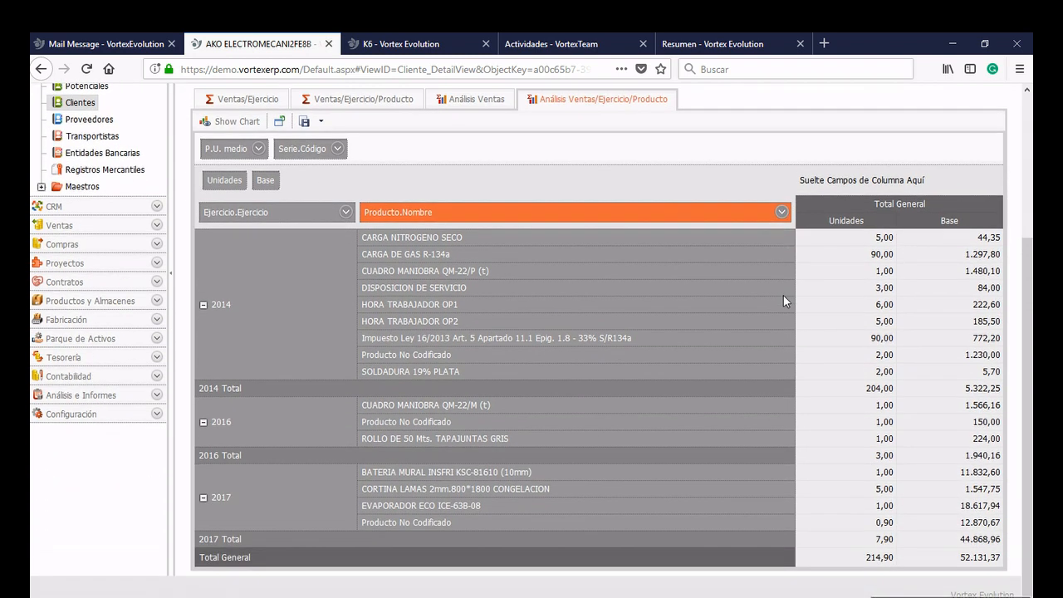
scroll(784, 299, "up", 4)
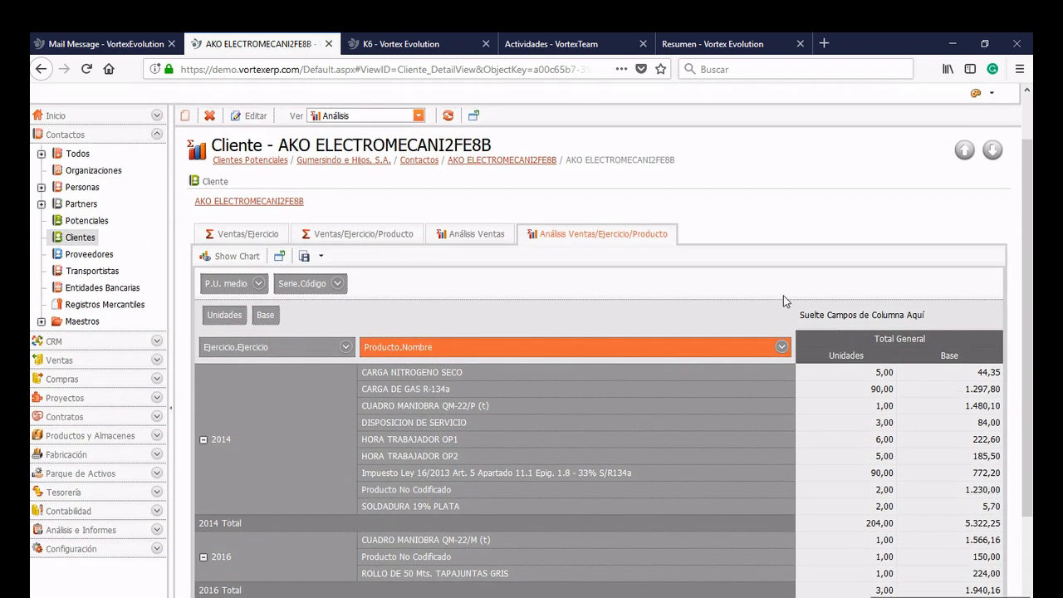
scroll(556, 339, "down", 1)
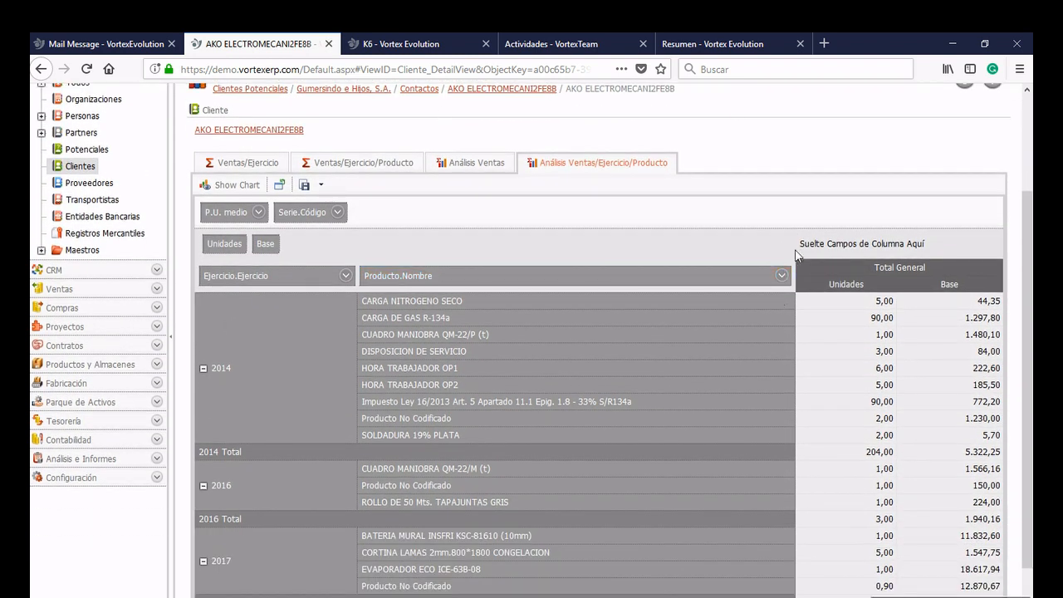
scroll(796, 255, "up", 2)
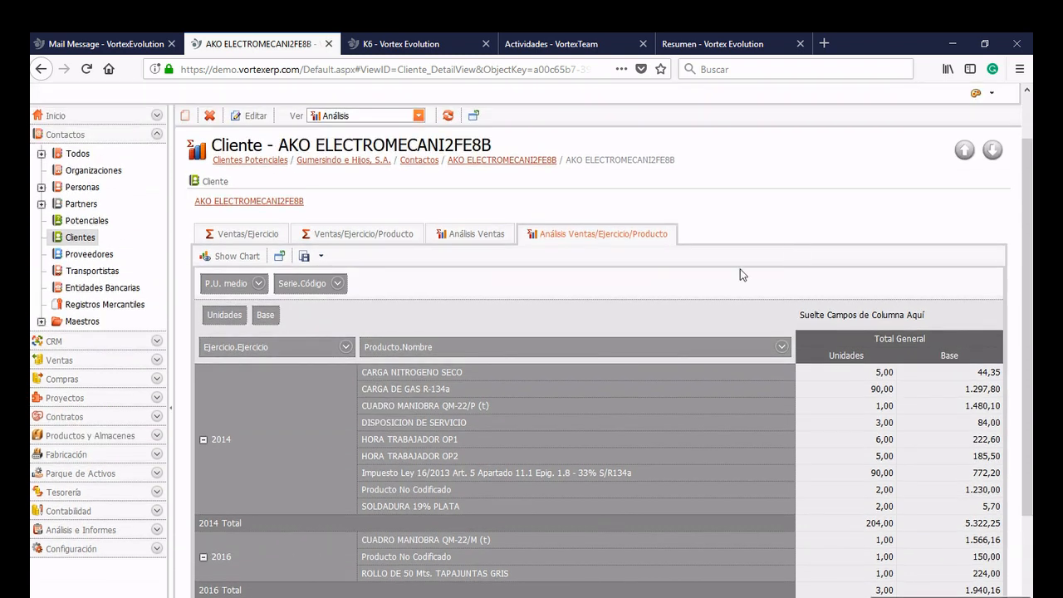
left_click(174, 412)
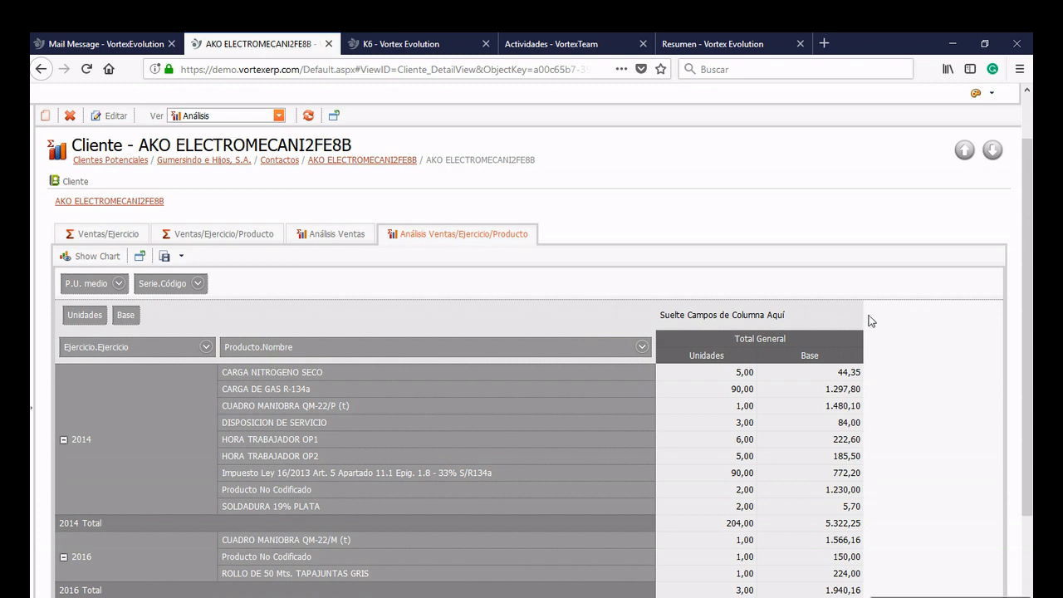
scroll(925, 322, "down", 3)
scroll(925, 322, "up", 3)
Open the client's Análisis Ventas and examine the quarterly sales table and its chart
left_click(337, 241)
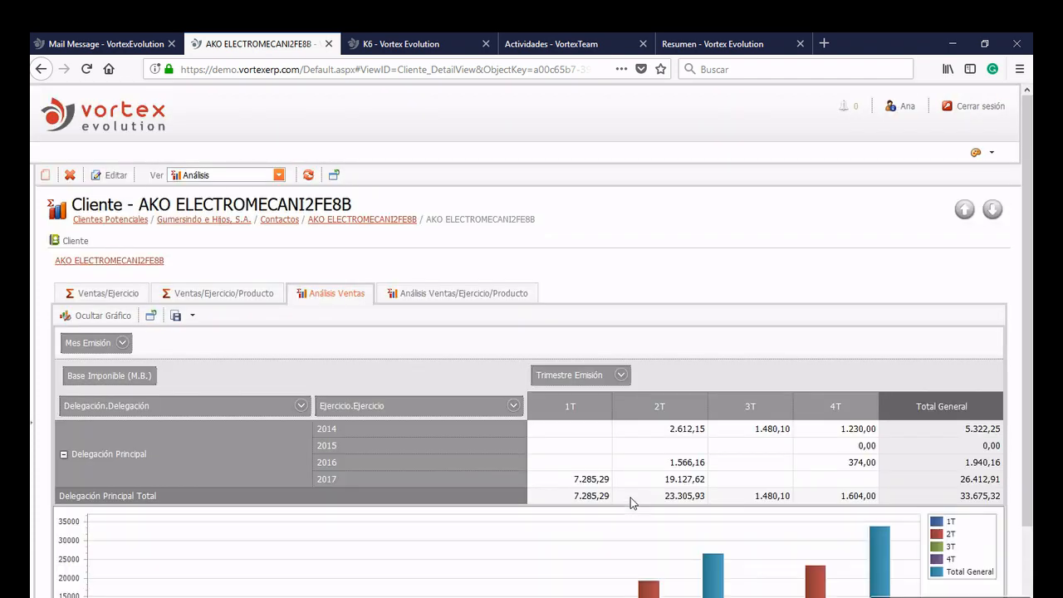
scroll(651, 433, "down", 3)
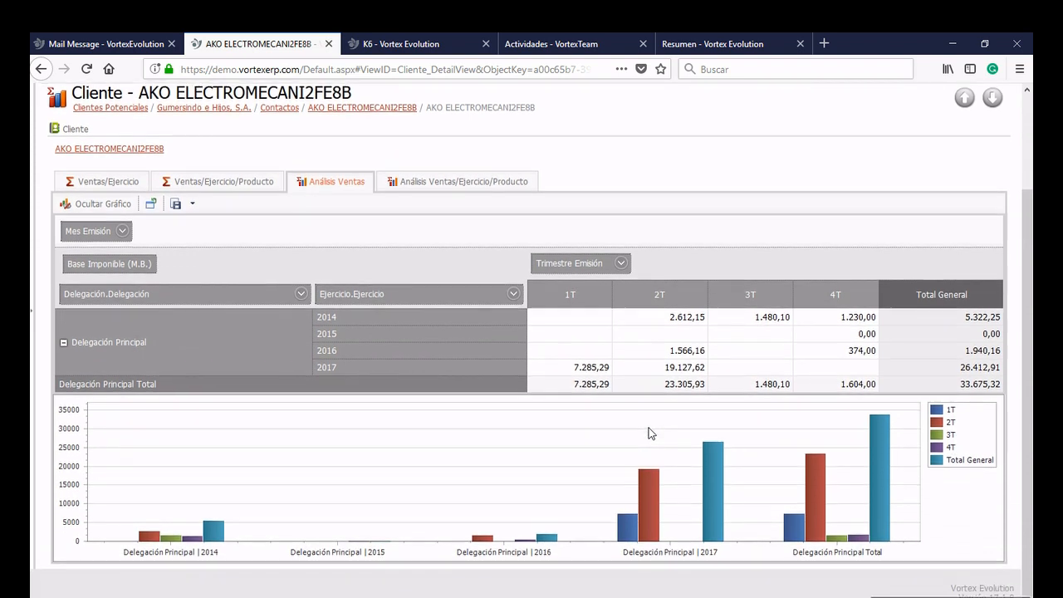
scroll(651, 433, "up", 2)
scroll(650, 433, "down", 2)
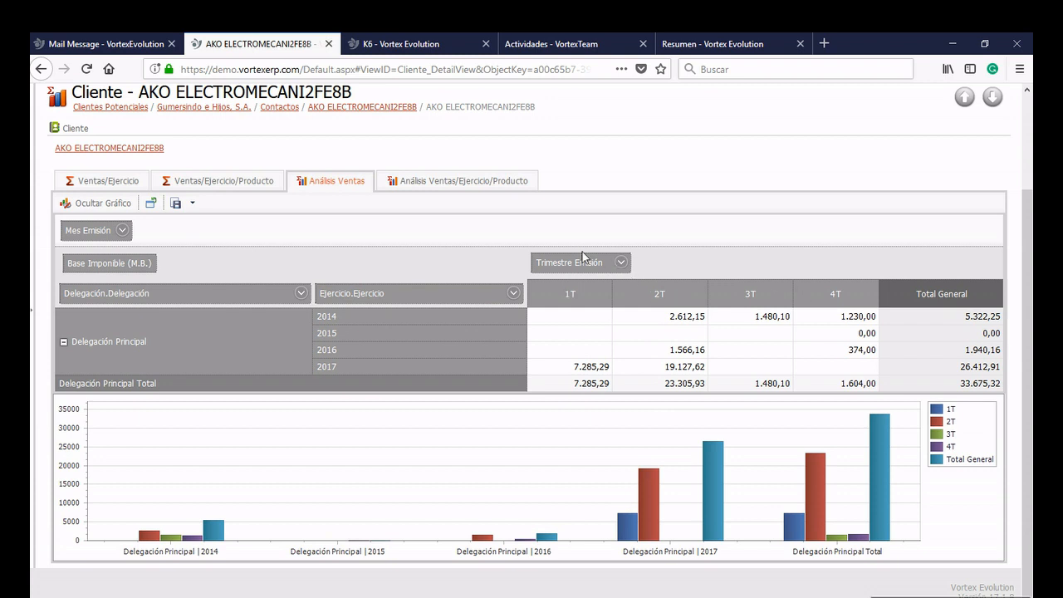
Rearrange the sales pivot table: move Trimestre Emisión to the filter area and Mes Emisión into the data area before Base Imponible (M.B.)
left_click_drag(581, 267, 476, 226)
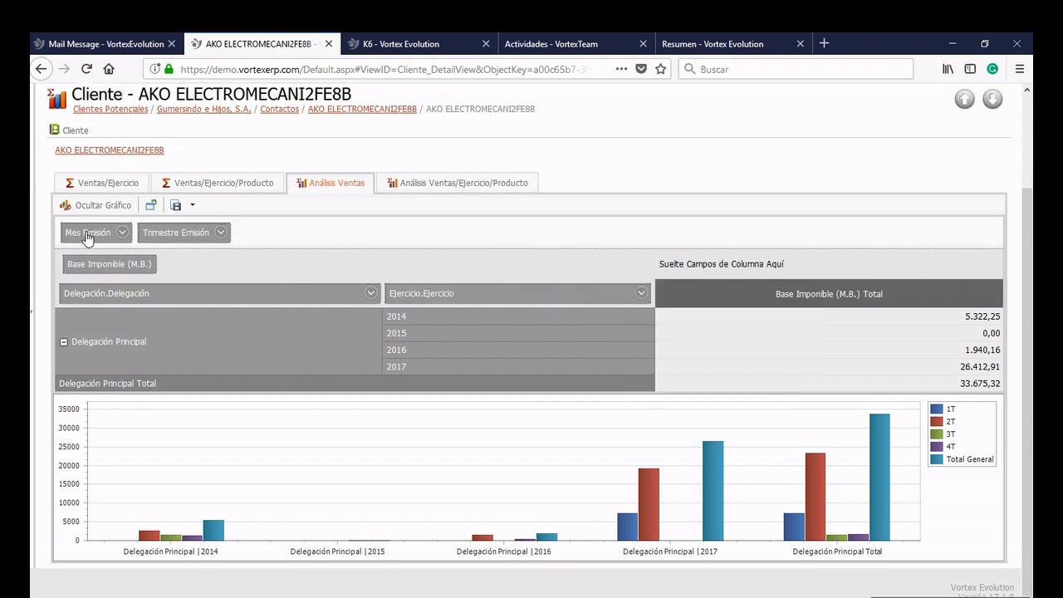
left_click_drag(87, 236, 190, 269)
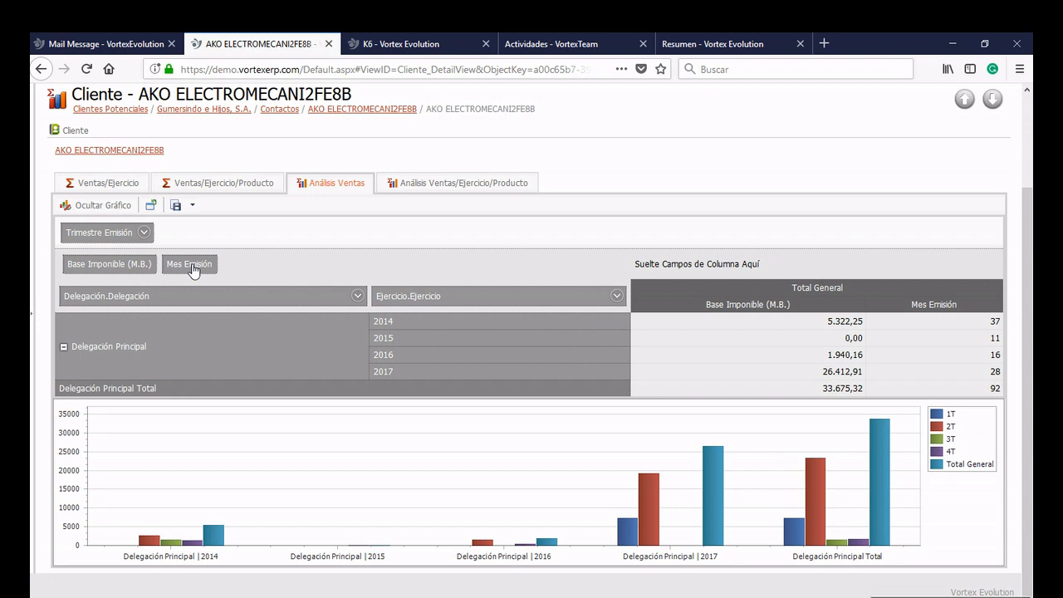
left_click_drag(192, 270, 97, 265)
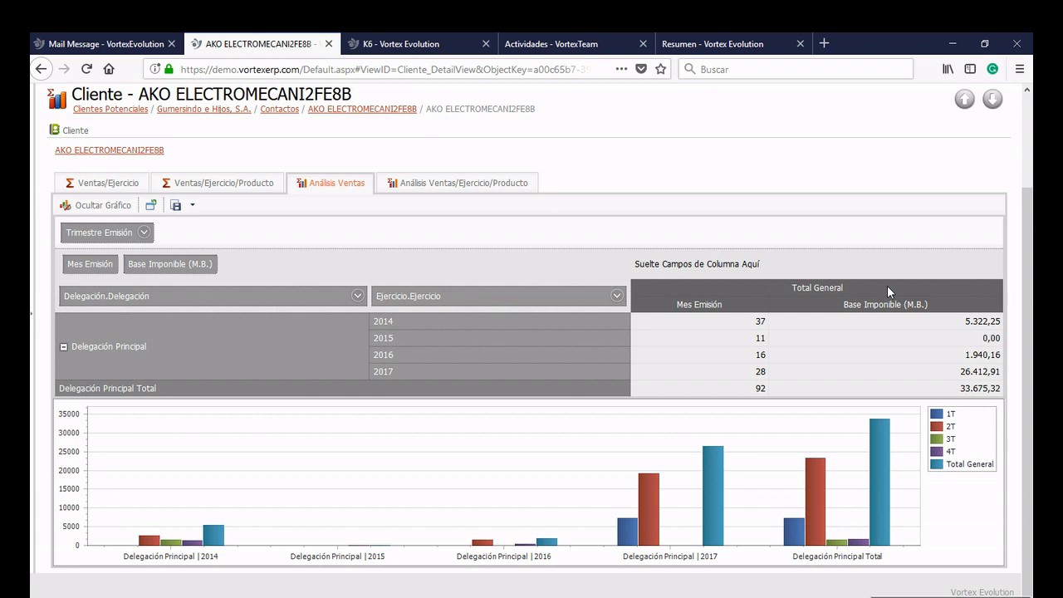
Export the pivot table as an XLS document, open it in Microsoft Excel to review the exported sales, and close the workbook
left_click(199, 205)
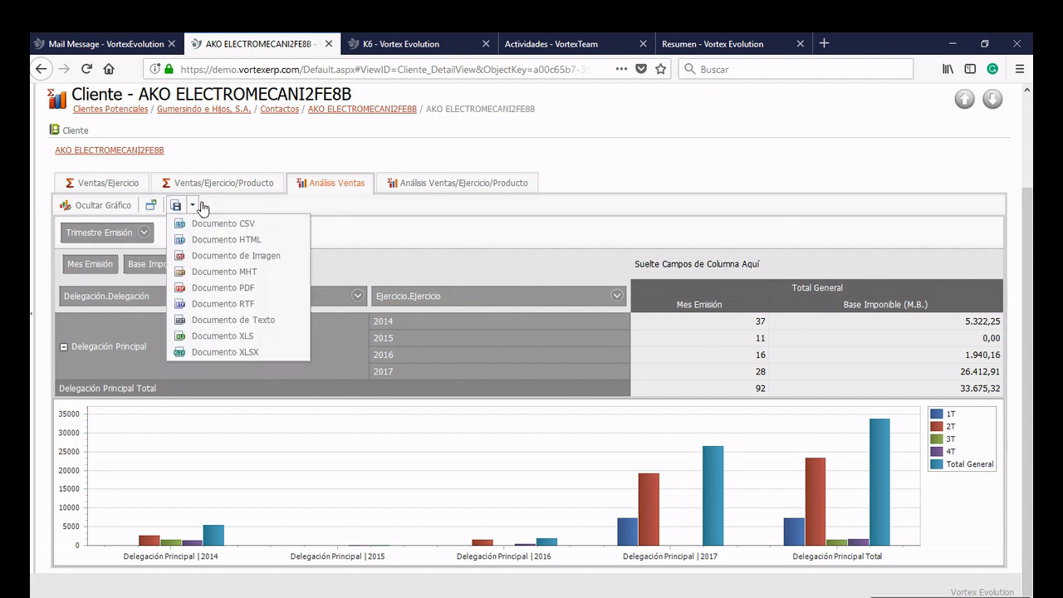
left_click(225, 335)
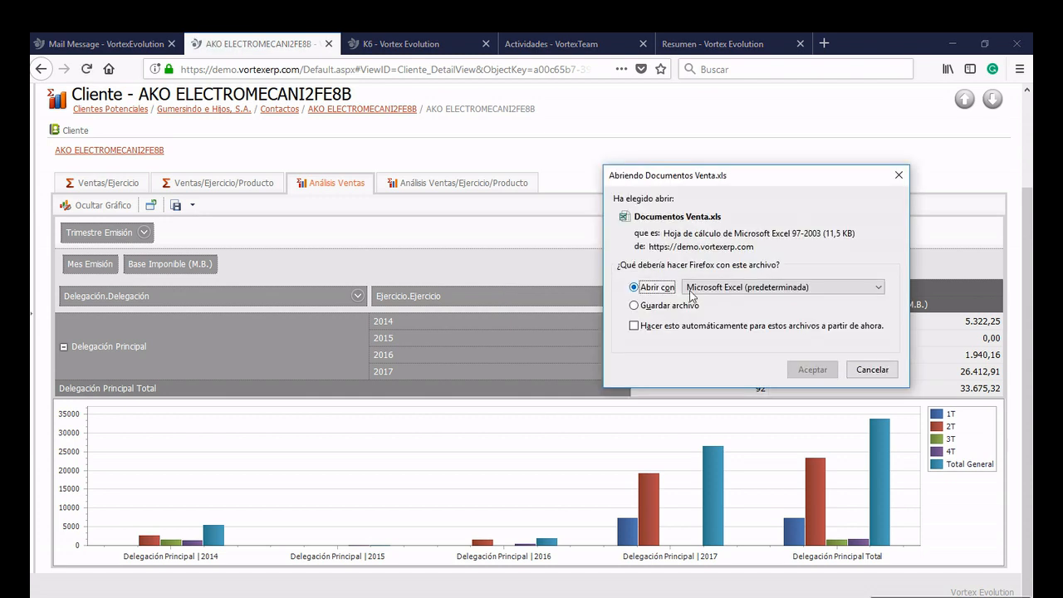
left_click(812, 371)
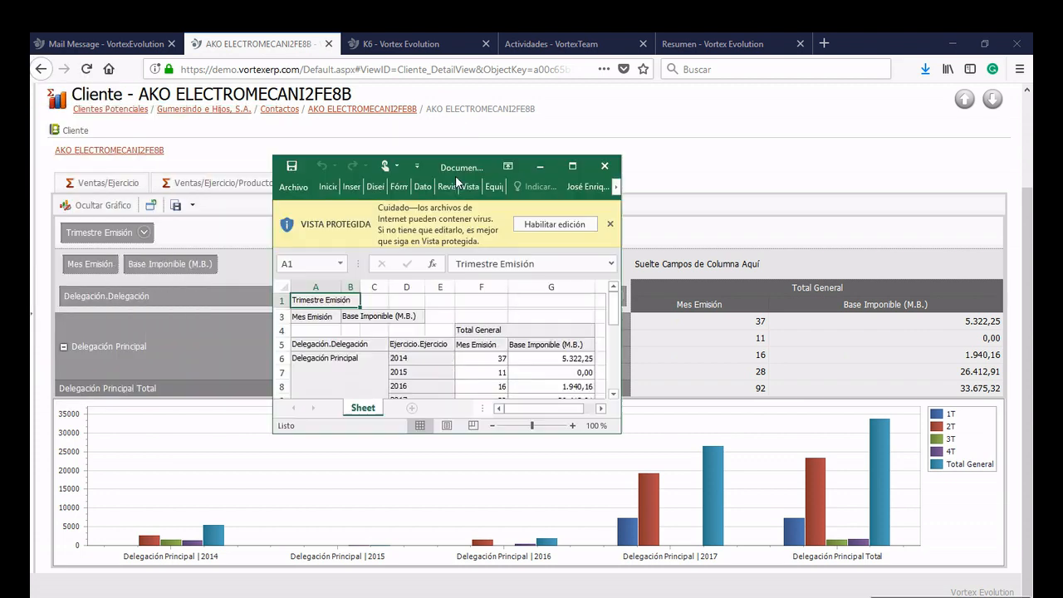
left_click(697, 171)
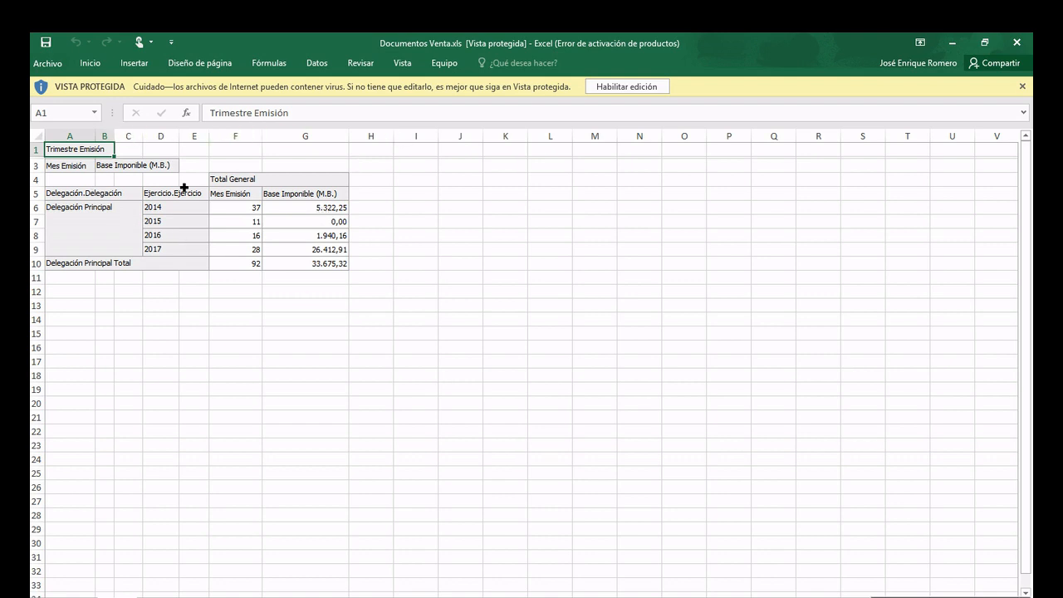
left_click(1014, 46)
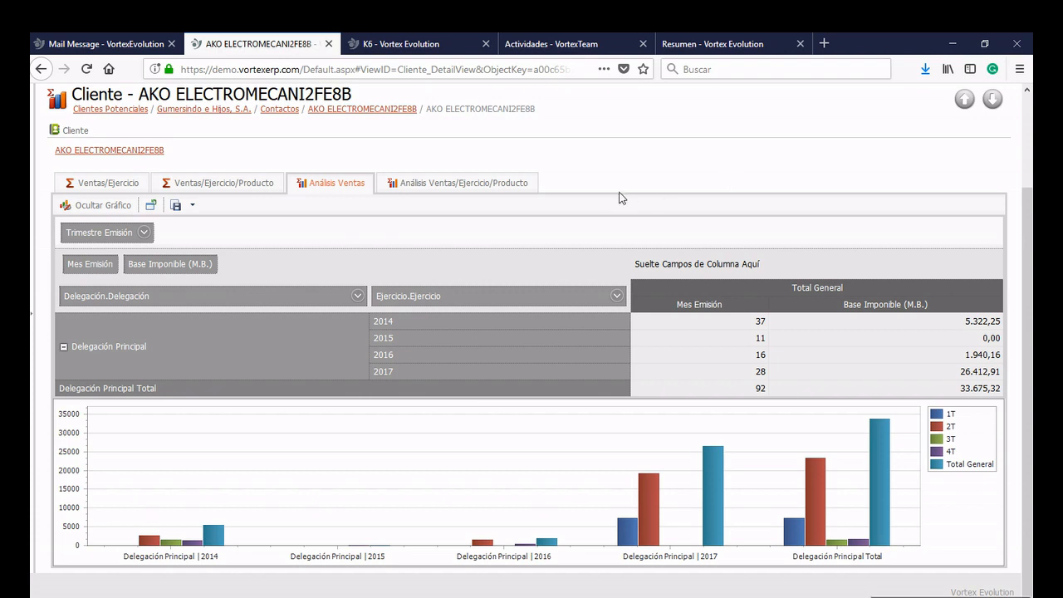
Show the client's Ventas/Ejercicio/Producto list and expand the collapsed navigation pane
left_click(245, 181)
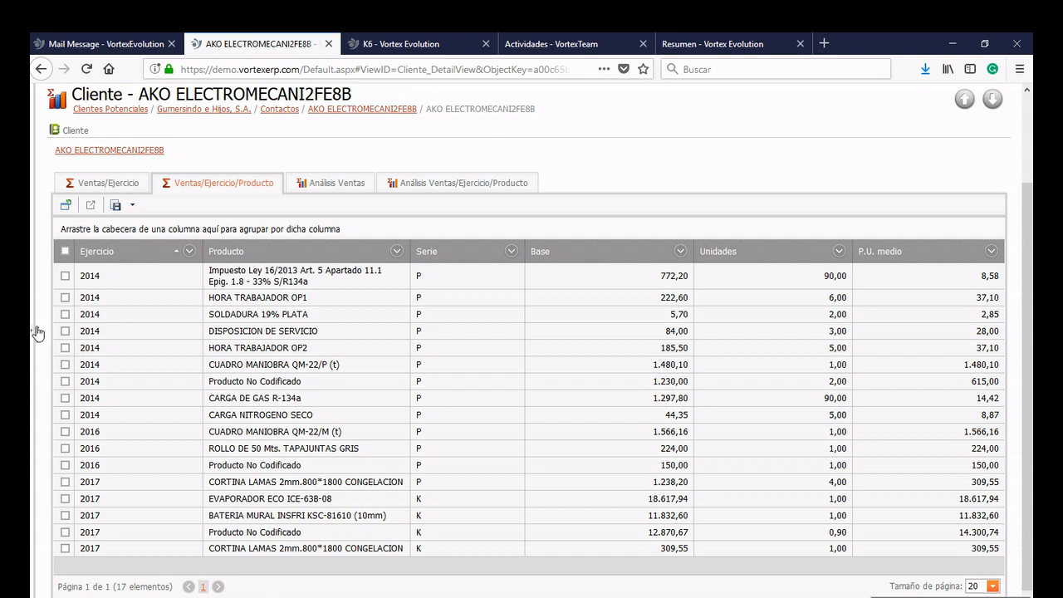
left_click(36, 332)
scroll(115, 241, "up", 2)
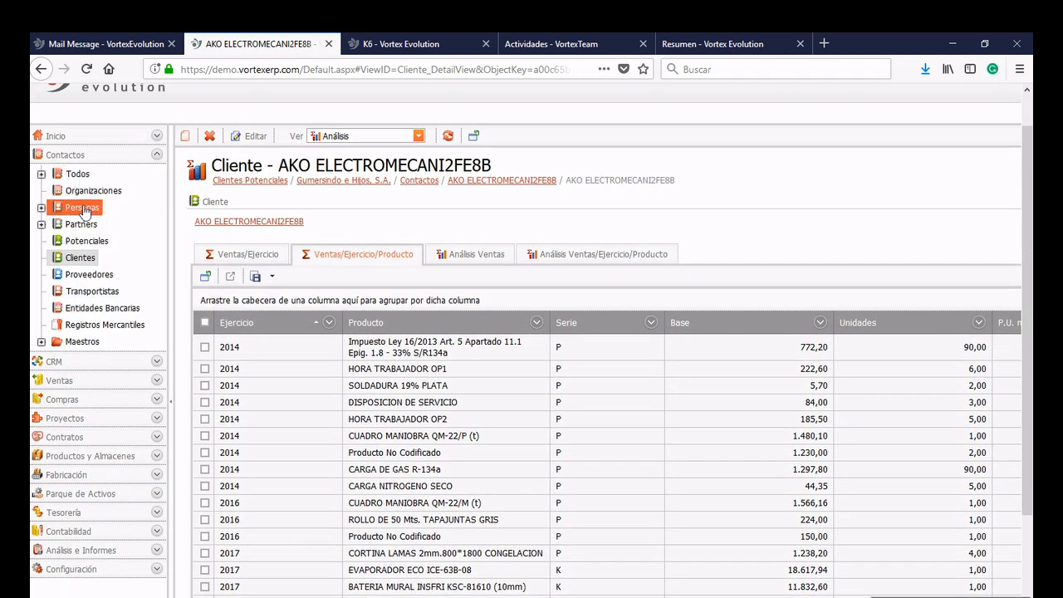
Open the Clientes list under Contactos and enable its grouping panel (Panel de Agrupamientos)
left_click(82, 262)
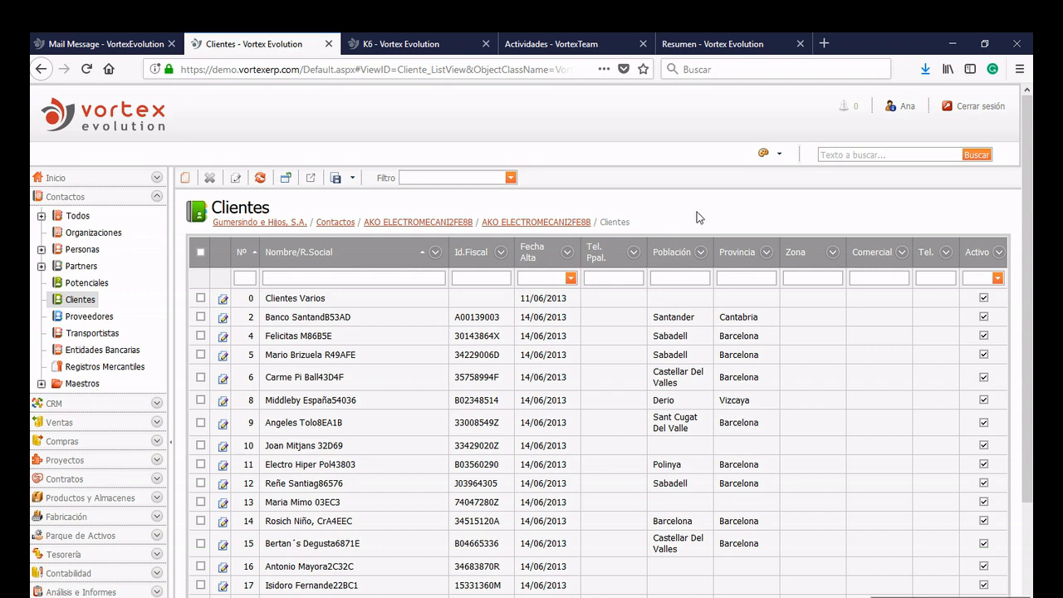
right_click(788, 264)
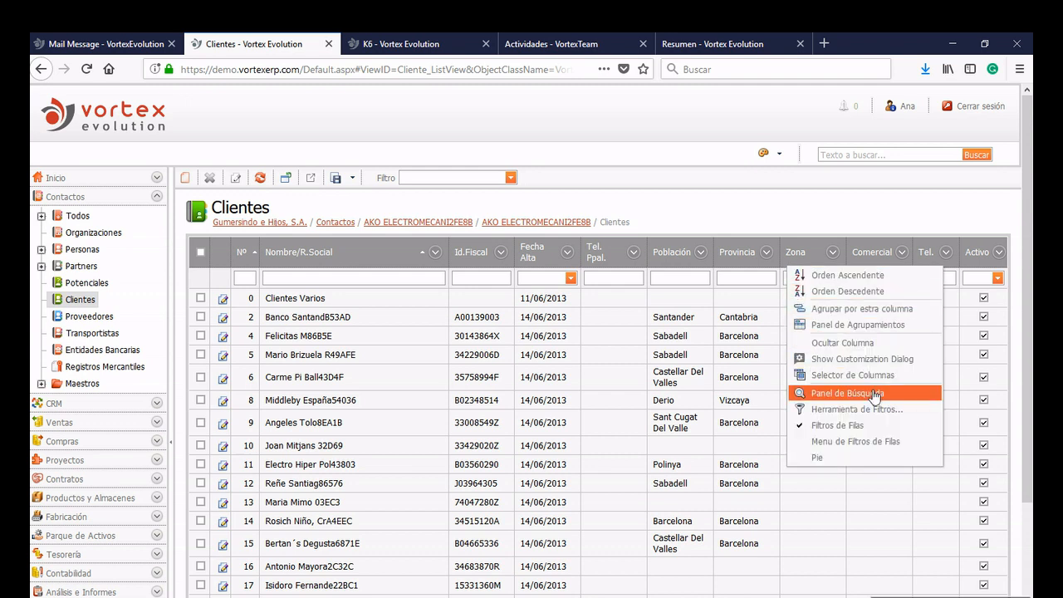
left_click(860, 326)
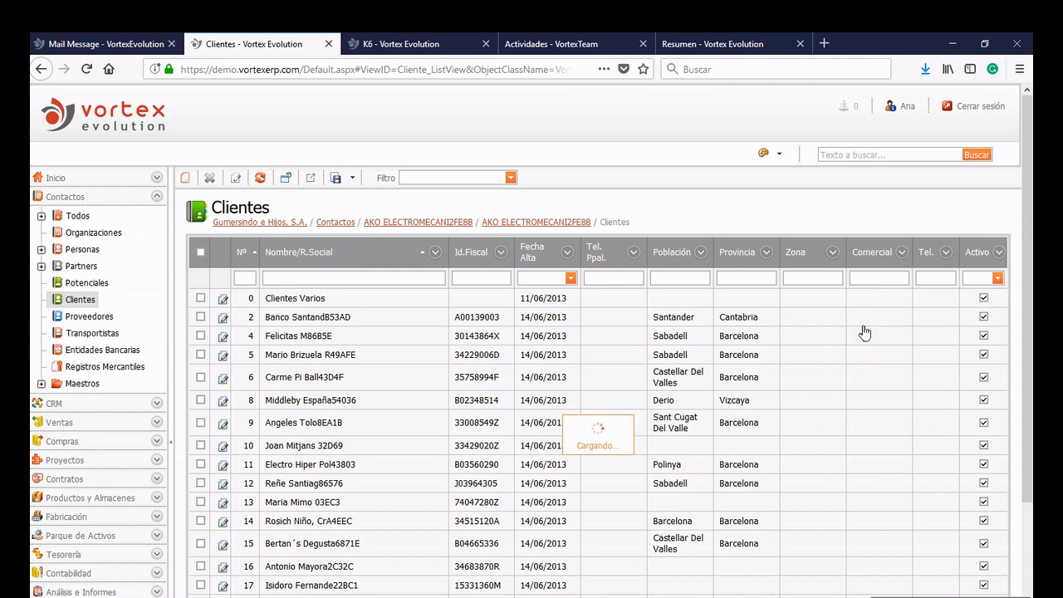
Group the client list by Provincia and Población, and expand the Barcelona province and its Barcelona town
left_click_drag(743, 282, 415, 249)
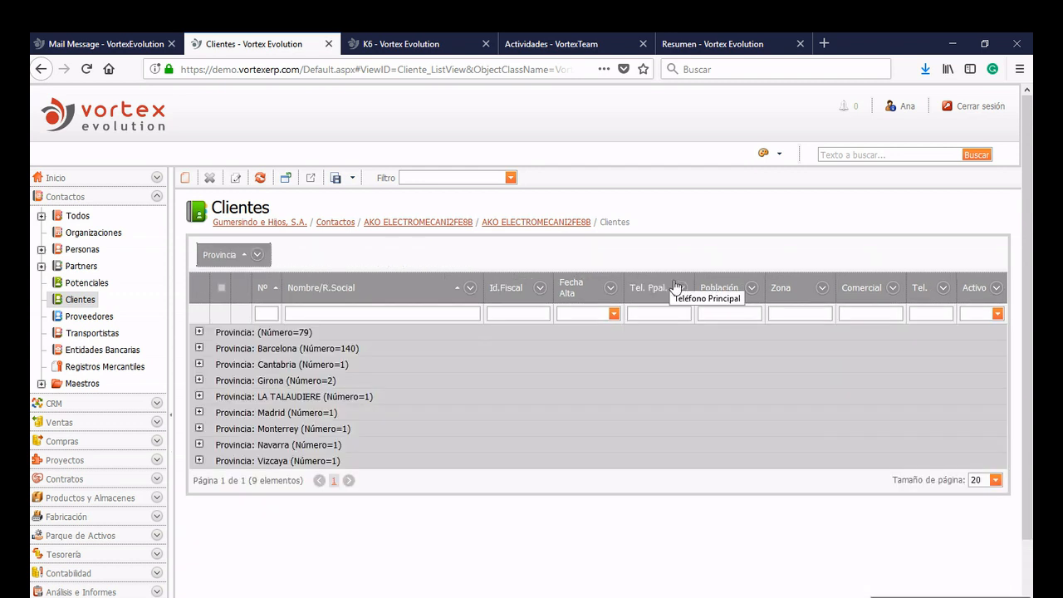
left_click_drag(716, 287, 406, 267)
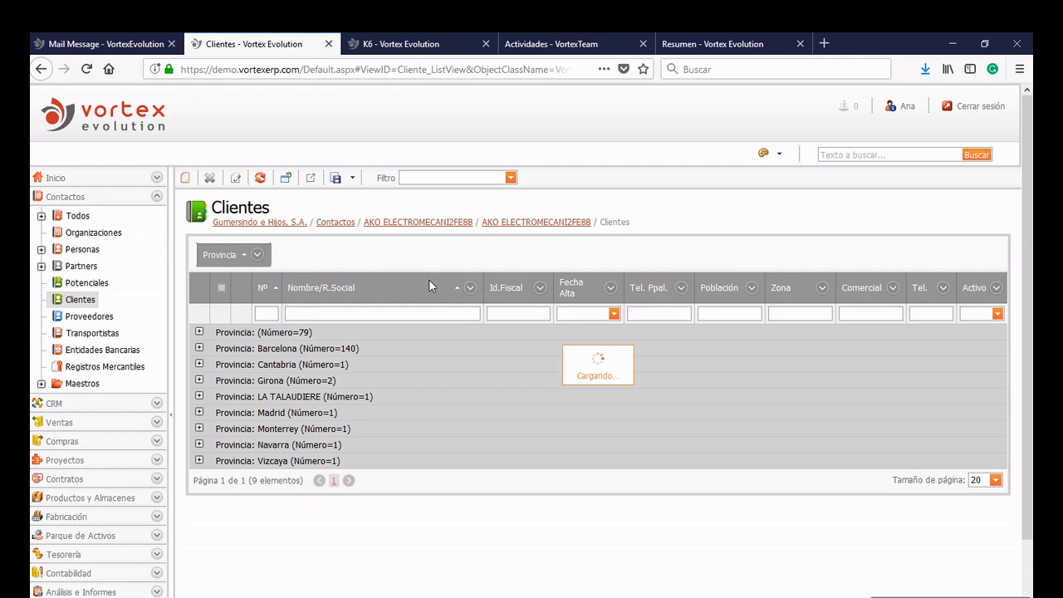
left_click(201, 340)
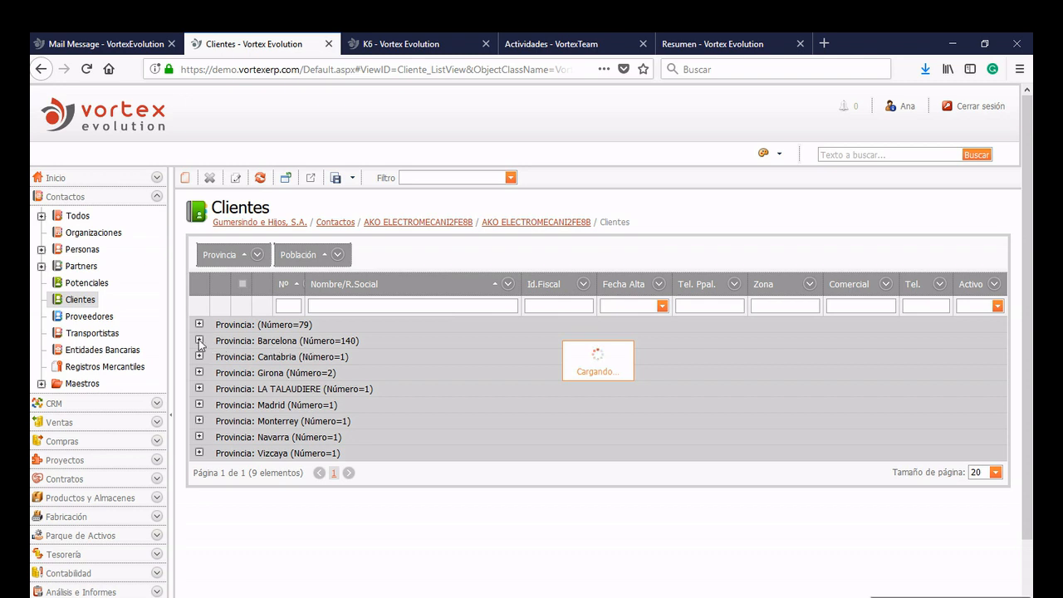
scroll(322, 383, "down", 1)
scroll(321, 384, "down", 1)
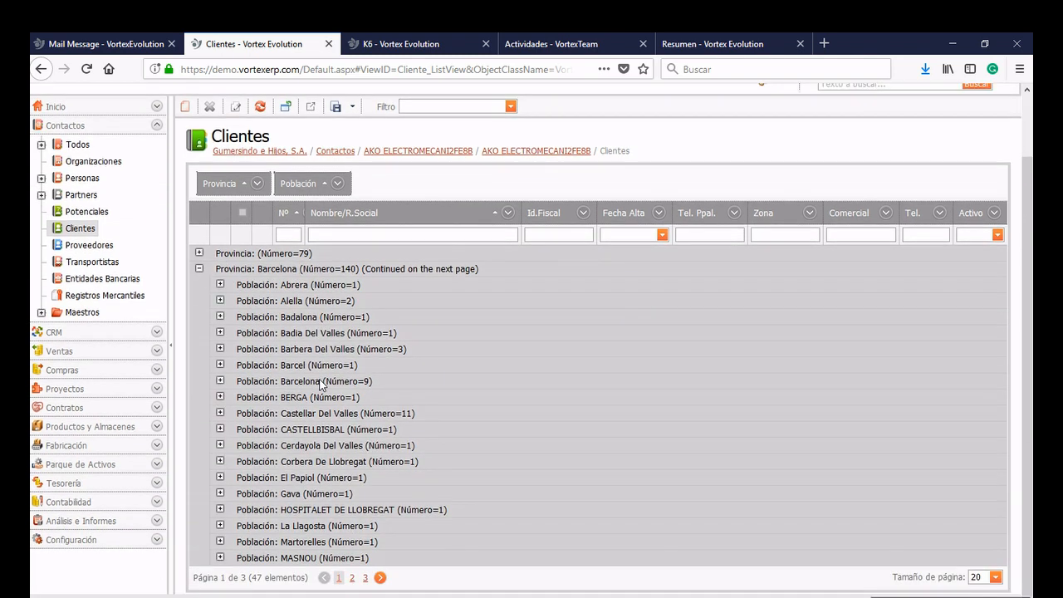
left_click(220, 381)
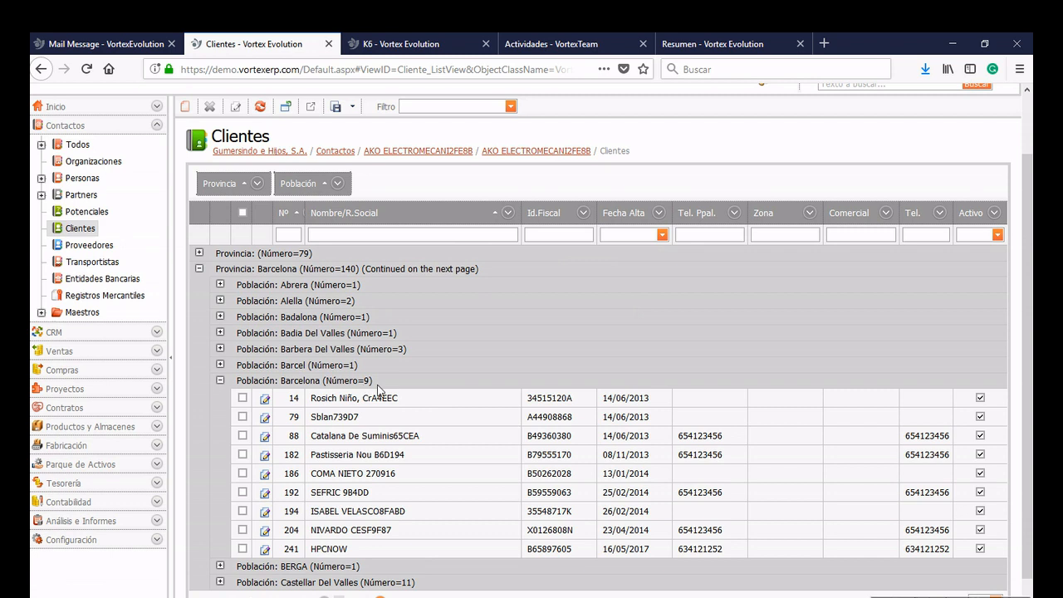
scroll(435, 381, "down", 2)
scroll(436, 381, "up", 2)
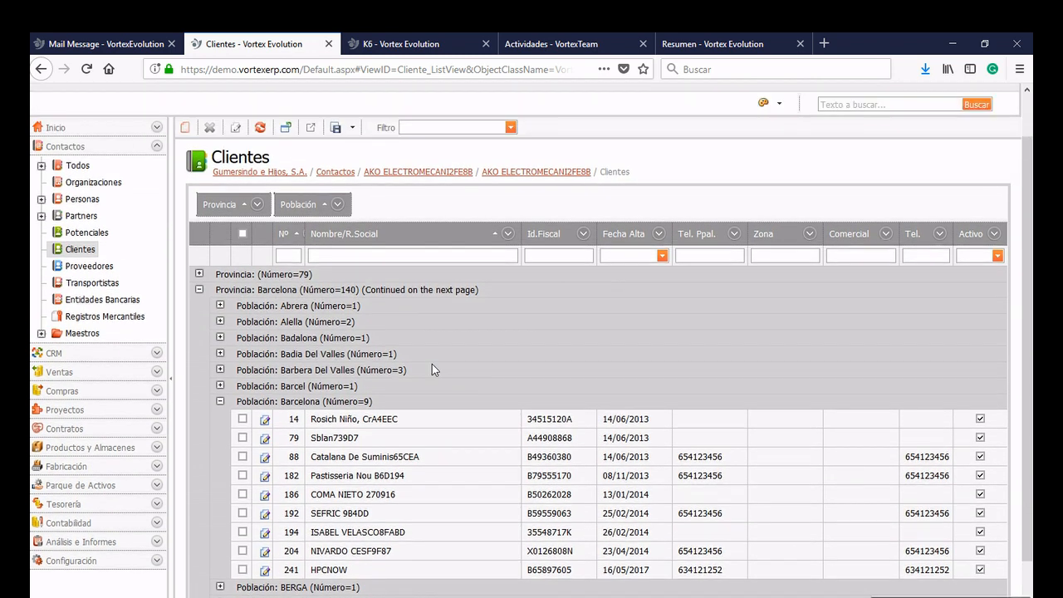
Export the grouped client list as an XLSX document and open Clientes.xlsx in Microsoft Excel, dismissing the activation wizard
left_click(336, 128)
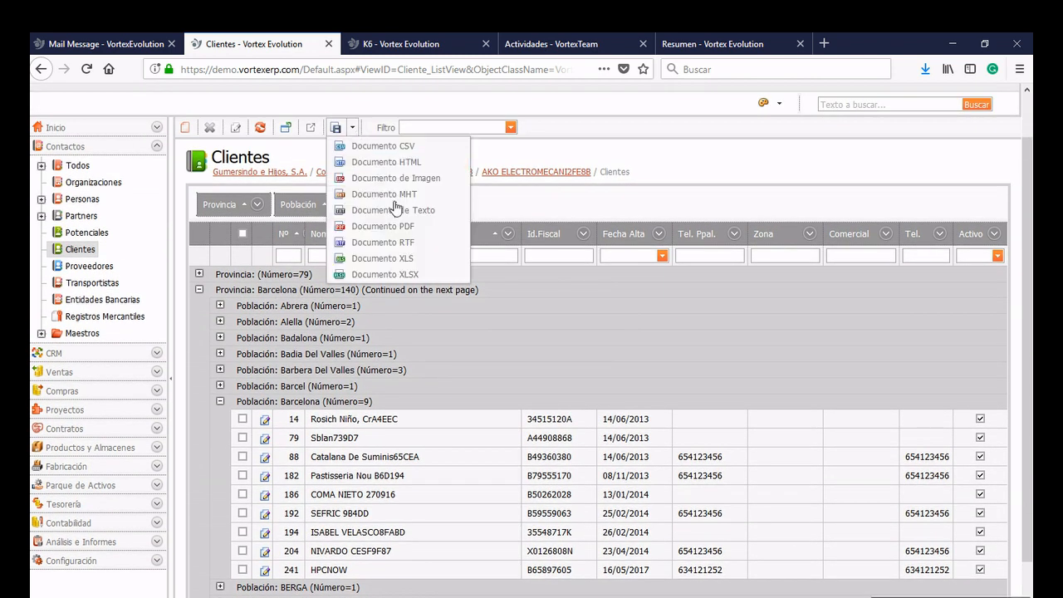
left_click(365, 271)
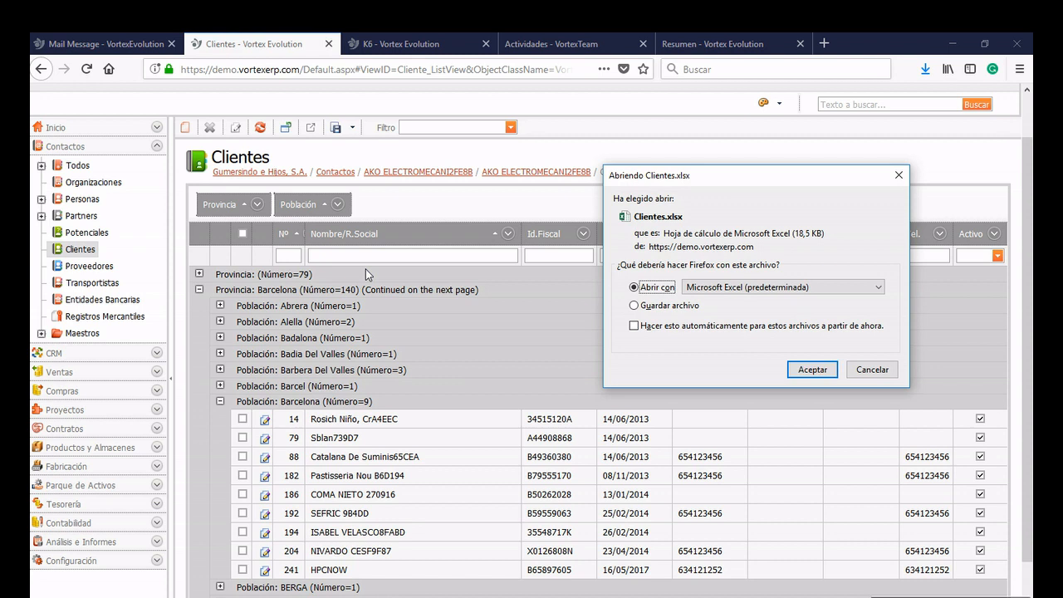
left_click(814, 370)
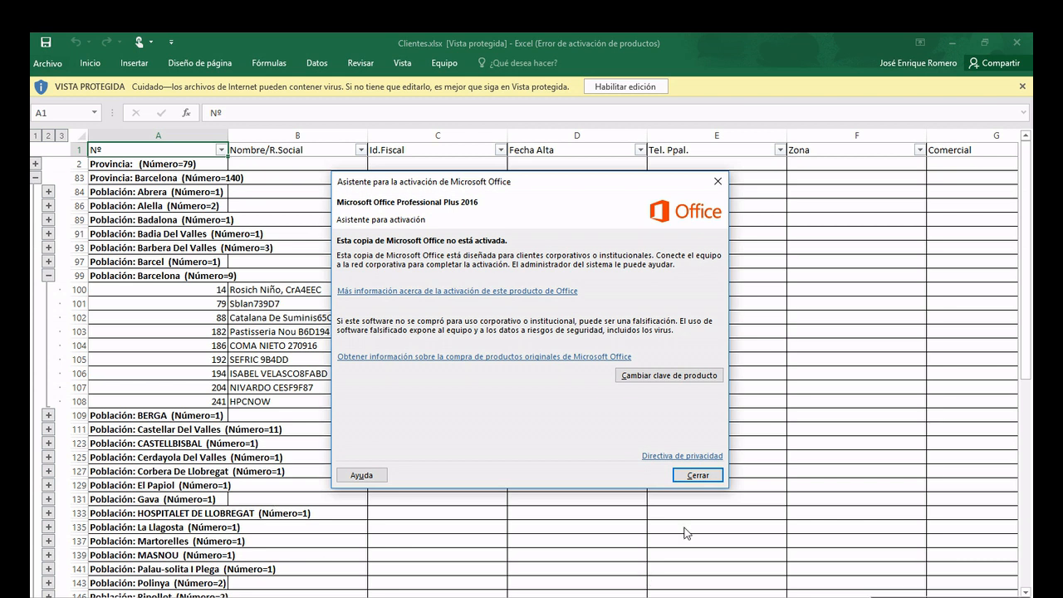
left_click(700, 477)
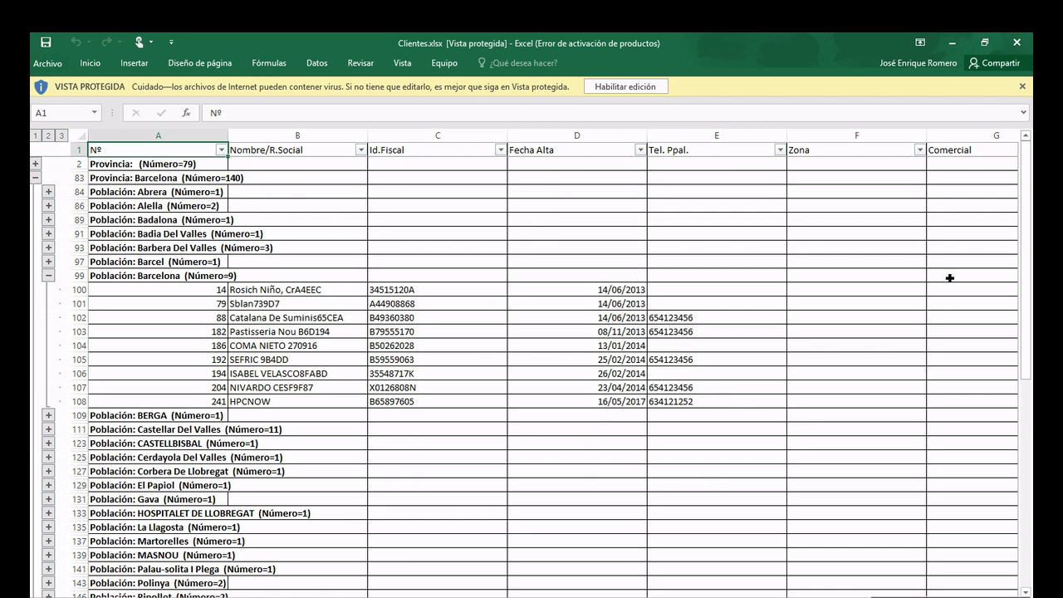
Enable editing in the exported workbook and expand the Barbera Del Valles and Barcel groups
left_click_drag(1028, 268, 1000, 253)
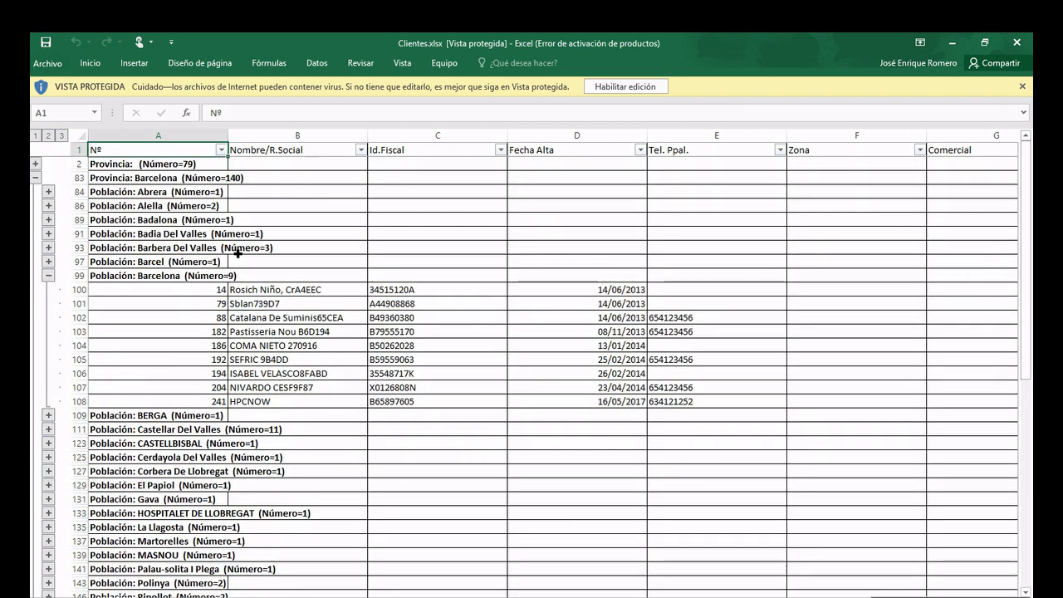
left_click(629, 90)
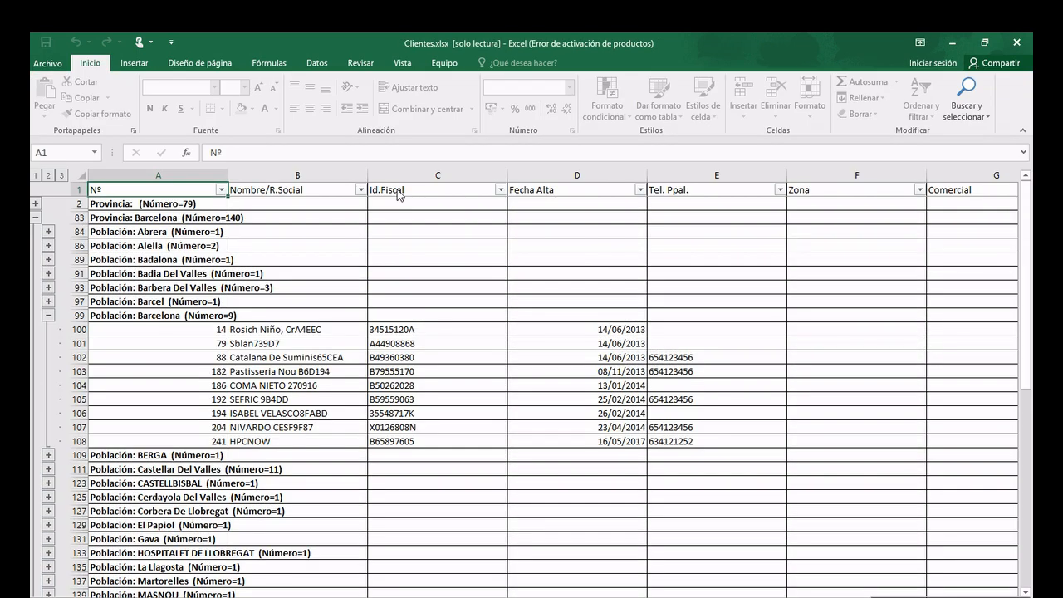
left_click(48, 287)
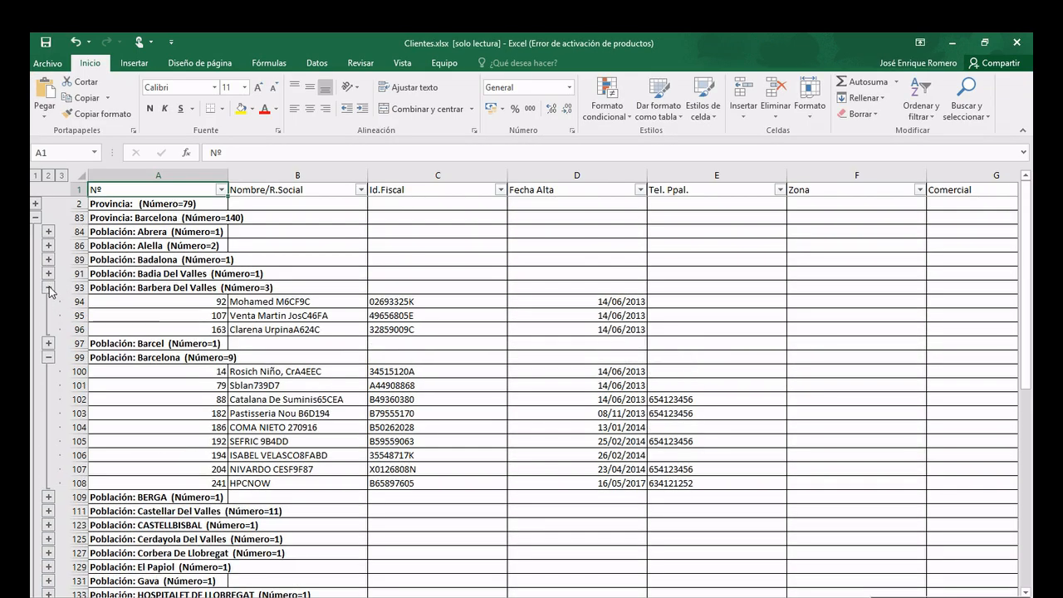
left_click(48, 343)
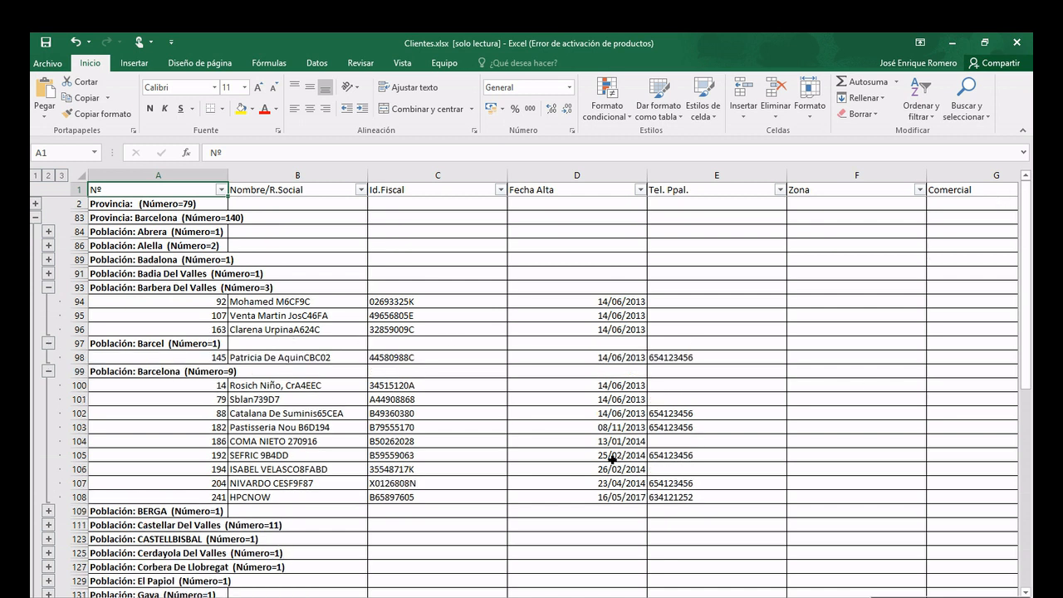
Close the Clientes.xlsx workbook without saving its changes and return to the client list in Vortex Evolution
left_click_drag(665, 597, 781, 591)
left_click(1018, 45)
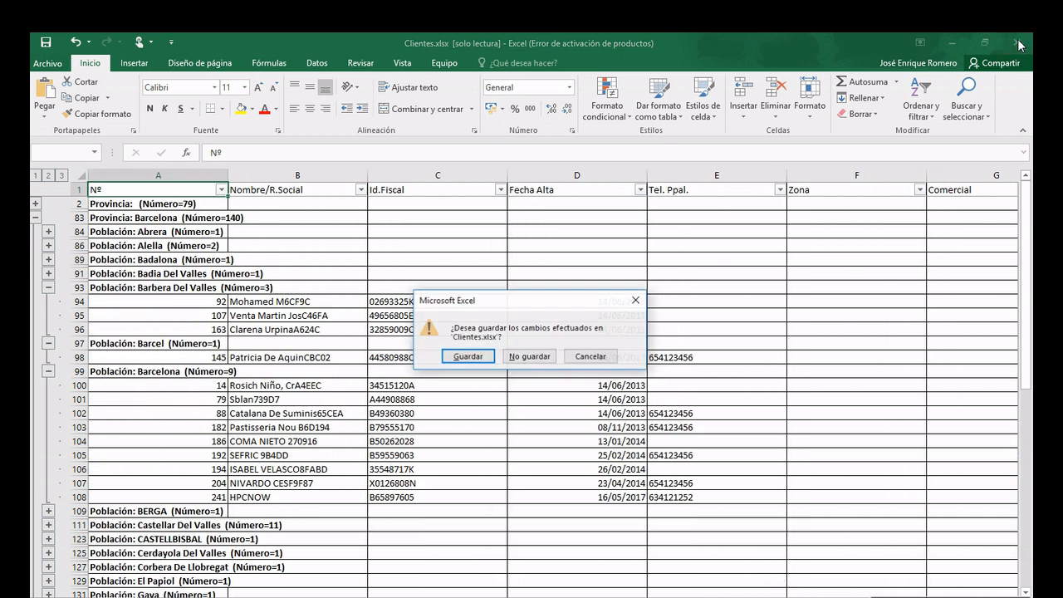
left_click(538, 357)
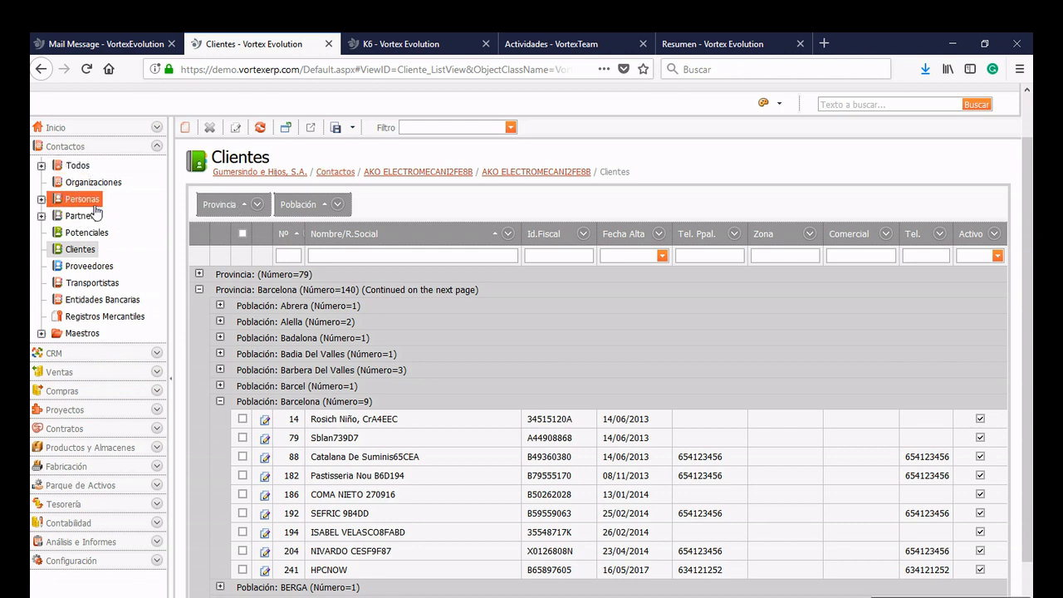
Open the list of all contacts and look through its first page of records and their columns
left_click(76, 168)
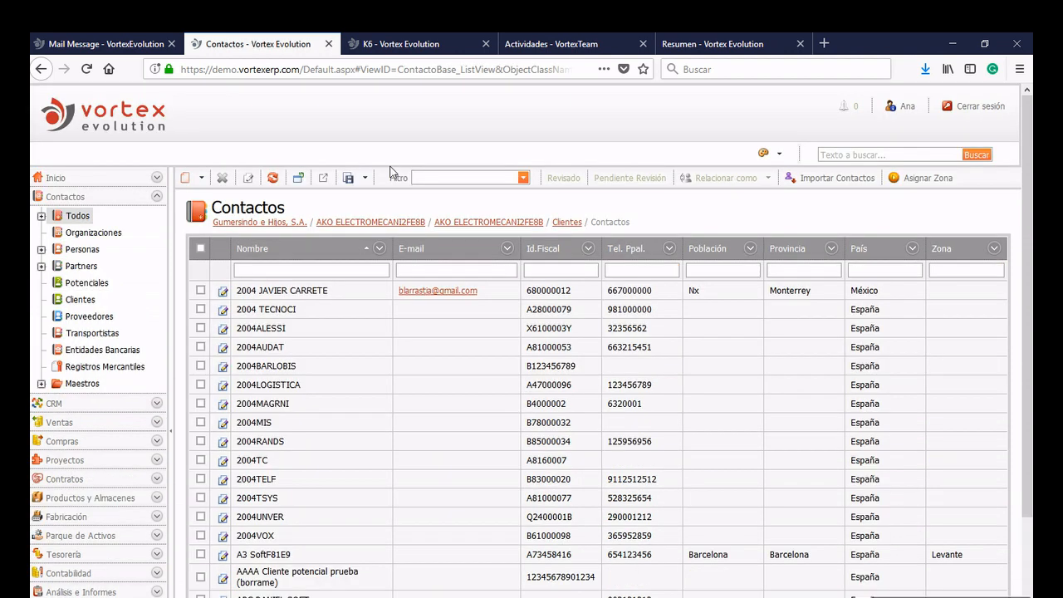
scroll(725, 240, "down", 3)
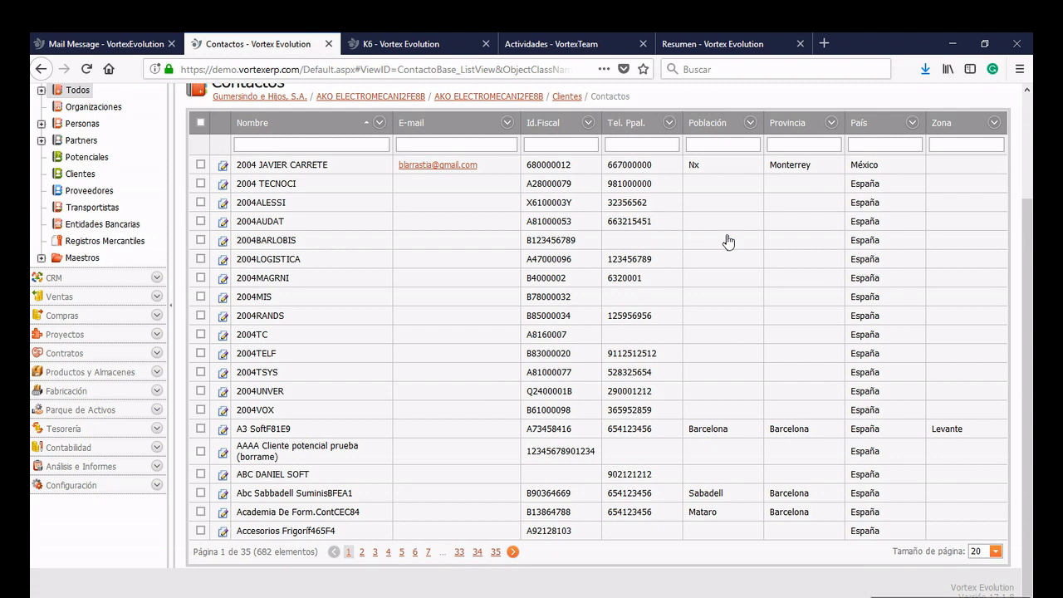
scroll(728, 241, "up", 2)
scroll(727, 241, "down", 2)
scroll(703, 266, "up", 2)
scroll(702, 265, "down", 2)
scroll(314, 559, "up", 3)
scroll(314, 560, "down", 3)
scroll(314, 559, "up", 2)
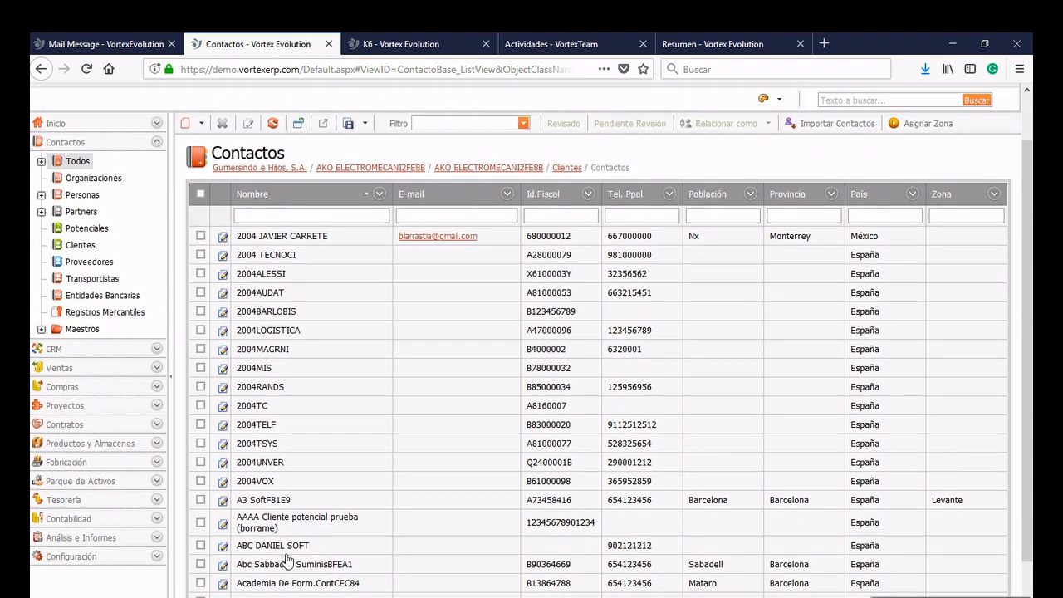
Open the product list and browse the products through to the end of the list in the desktop client
left_click(98, 439)
left_click(71, 274)
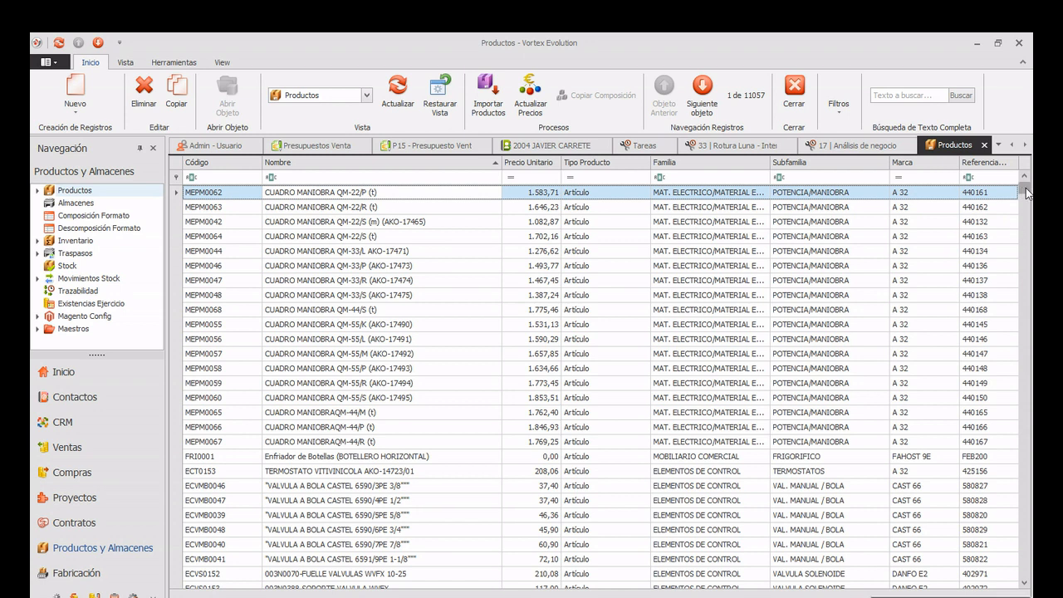
left_click_drag(1027, 193, 1026, 571)
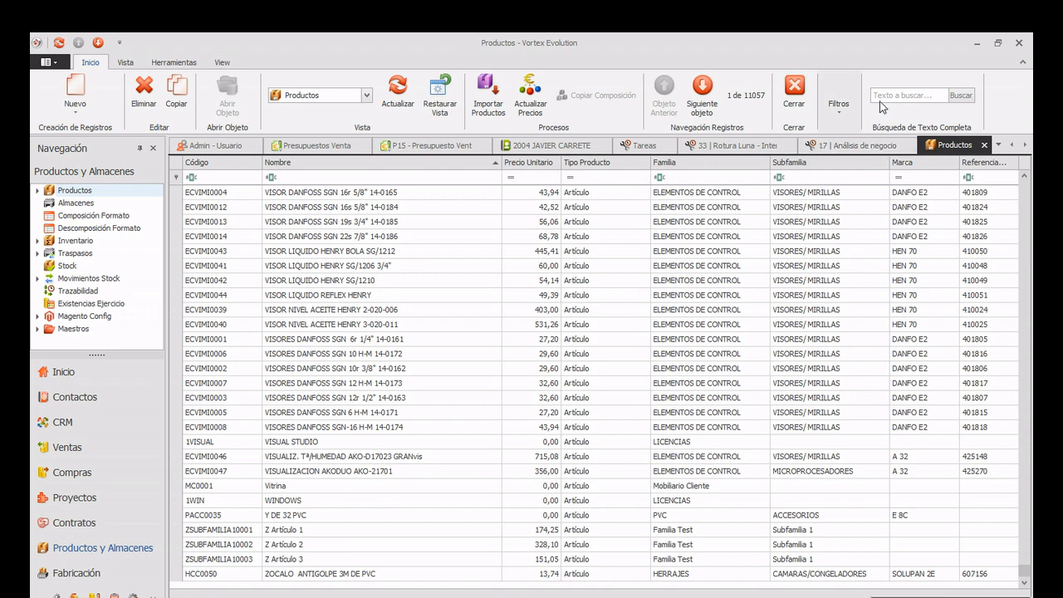
left_click(906, 100)
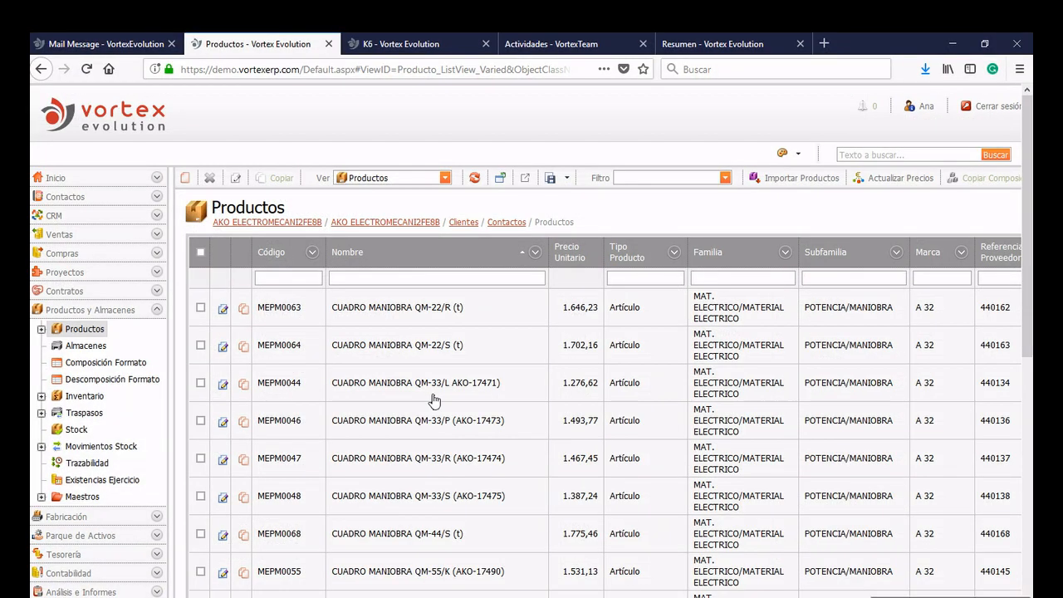
Back in the web version, open the CRM list of relationships between contacts
left_click(93, 206)
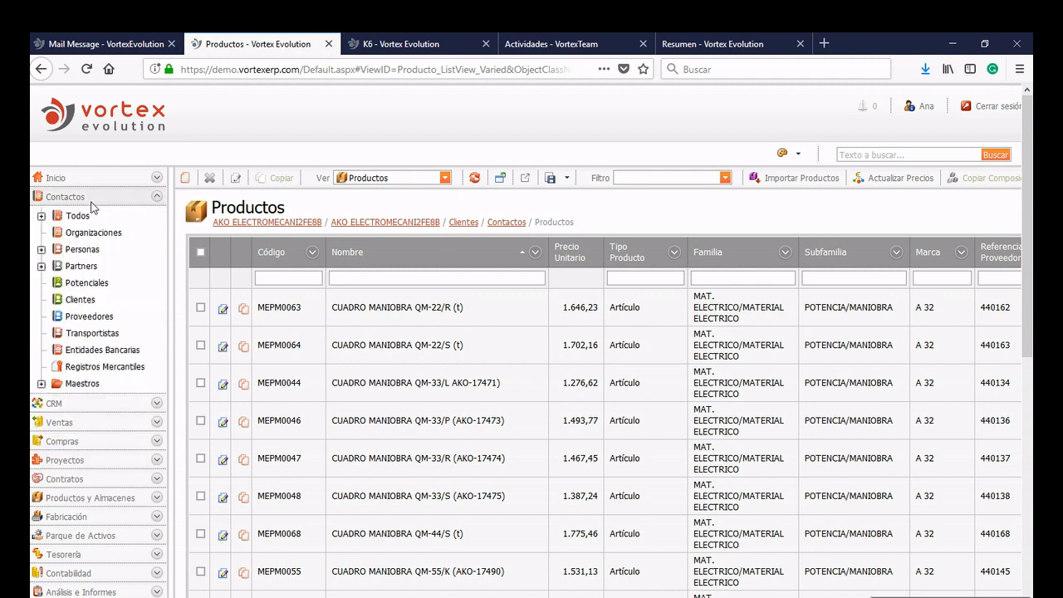
left_click(76, 405)
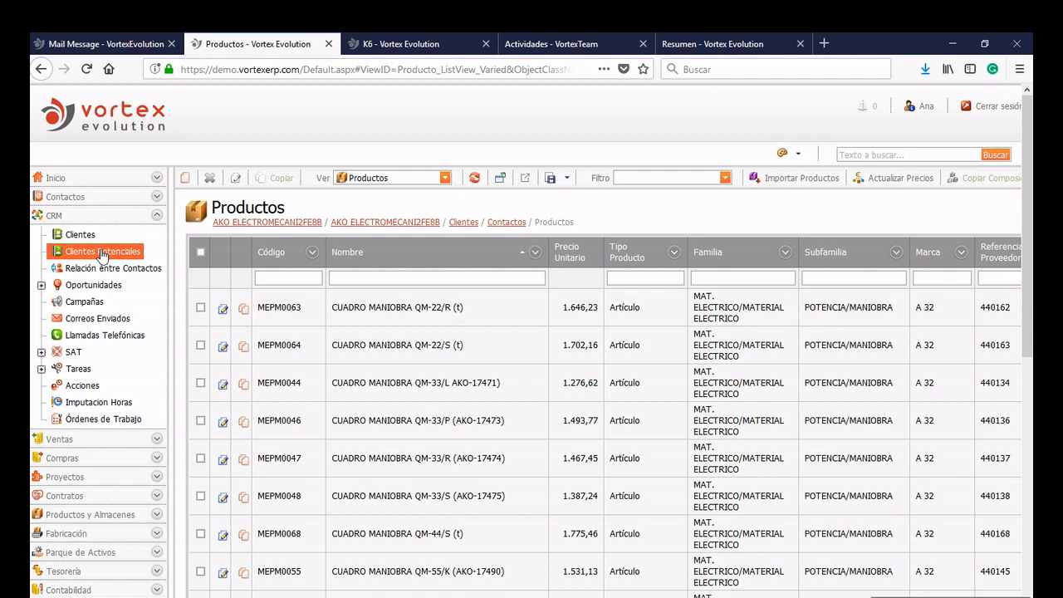
left_click(92, 268)
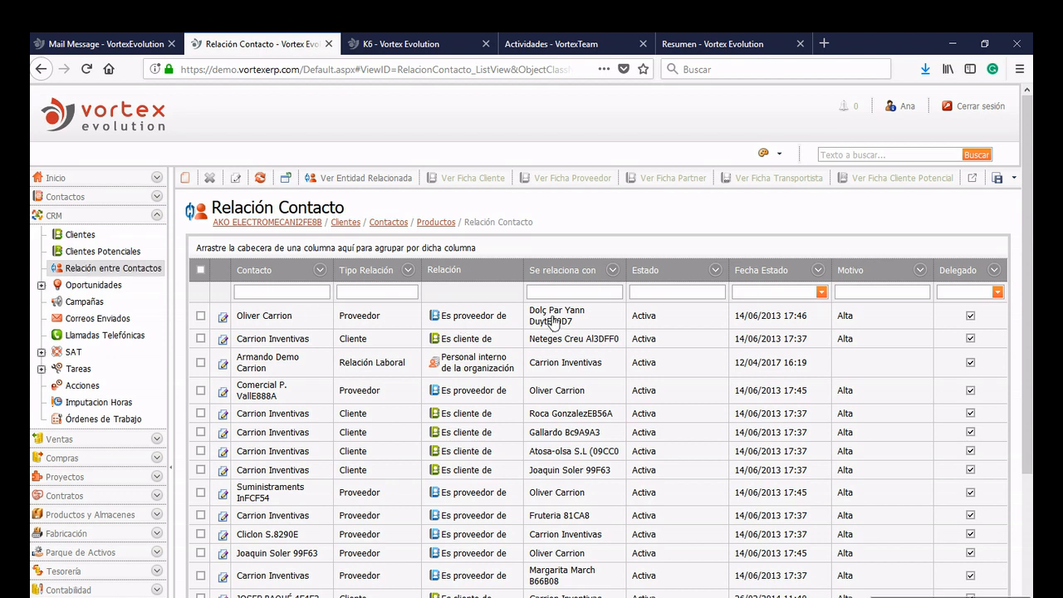
Examine the relationship types and statuses in the contact relationships list, including its second page
scroll(495, 450, "down", 3)
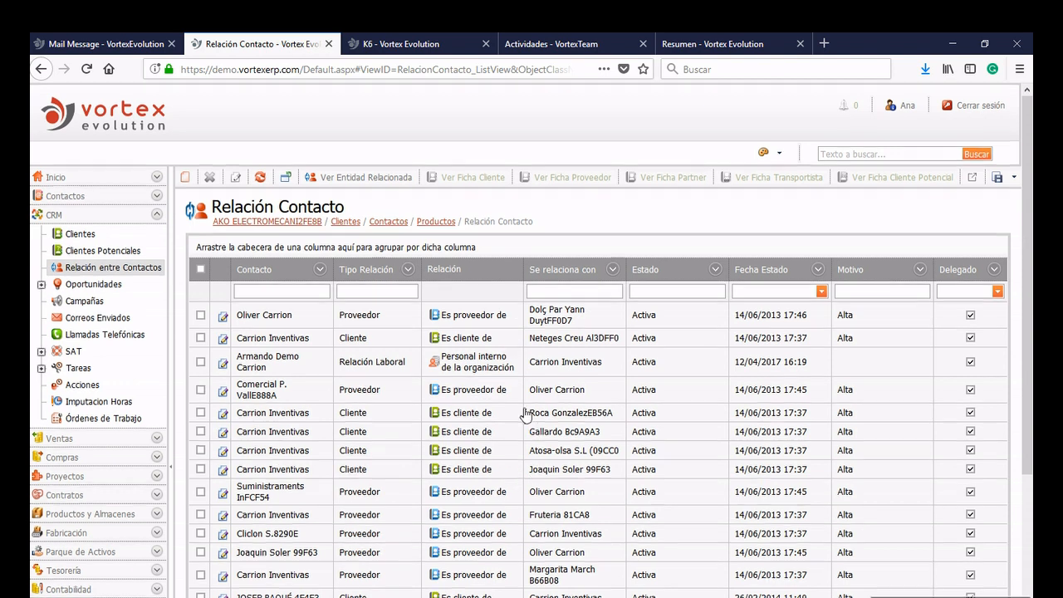
scroll(524, 415, "up", 2)
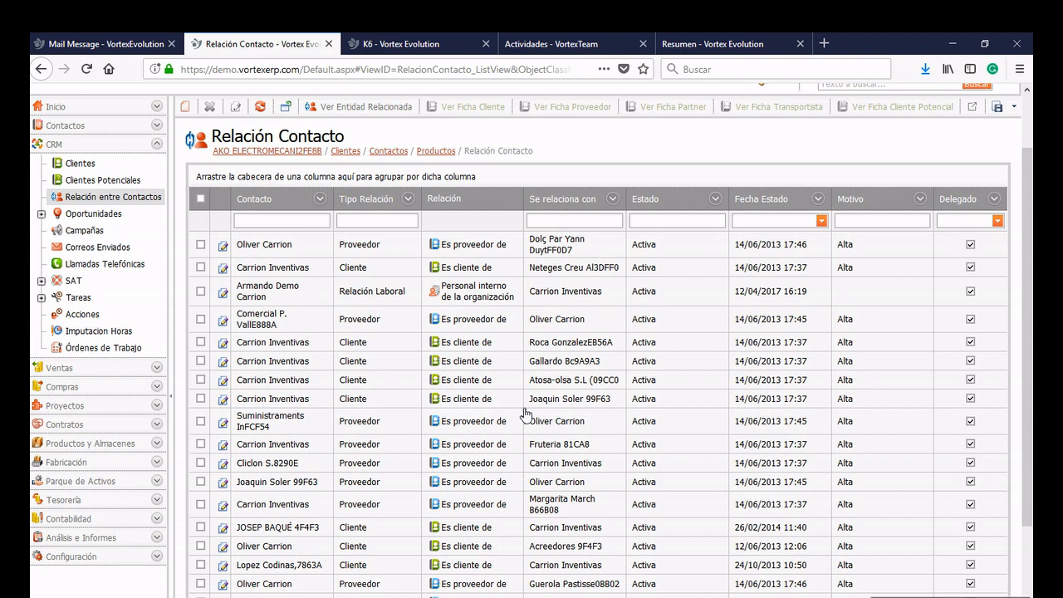
scroll(525, 415, "up", 2)
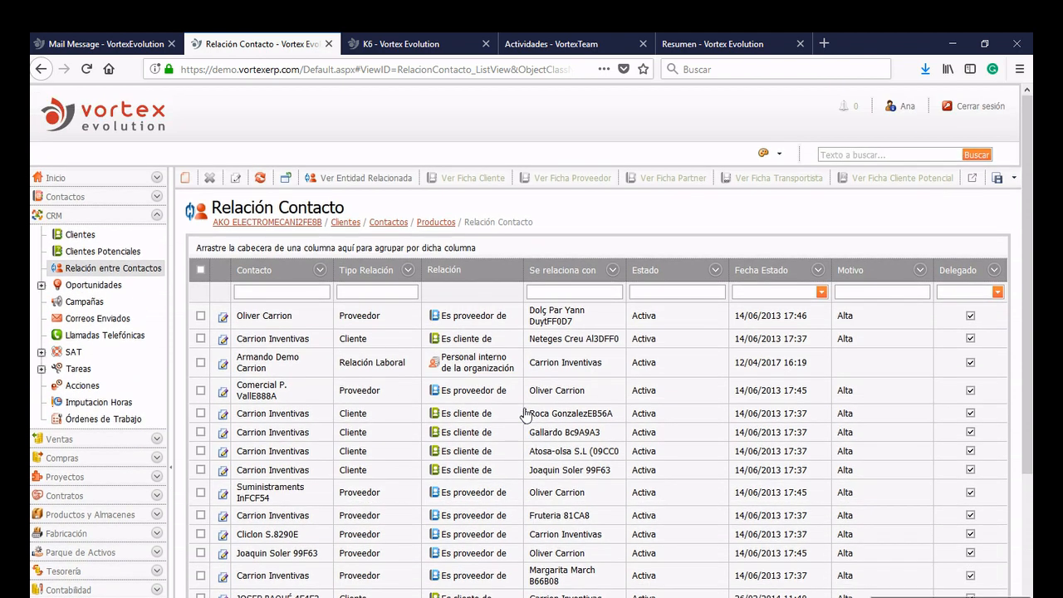
scroll(524, 415, "down", 2)
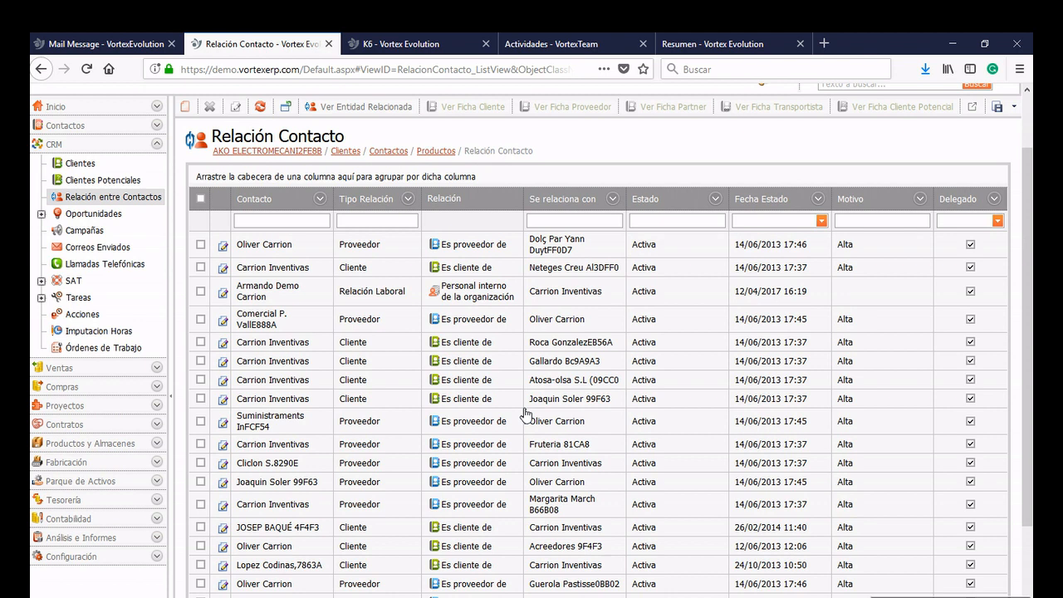
scroll(525, 413, "up", 2)
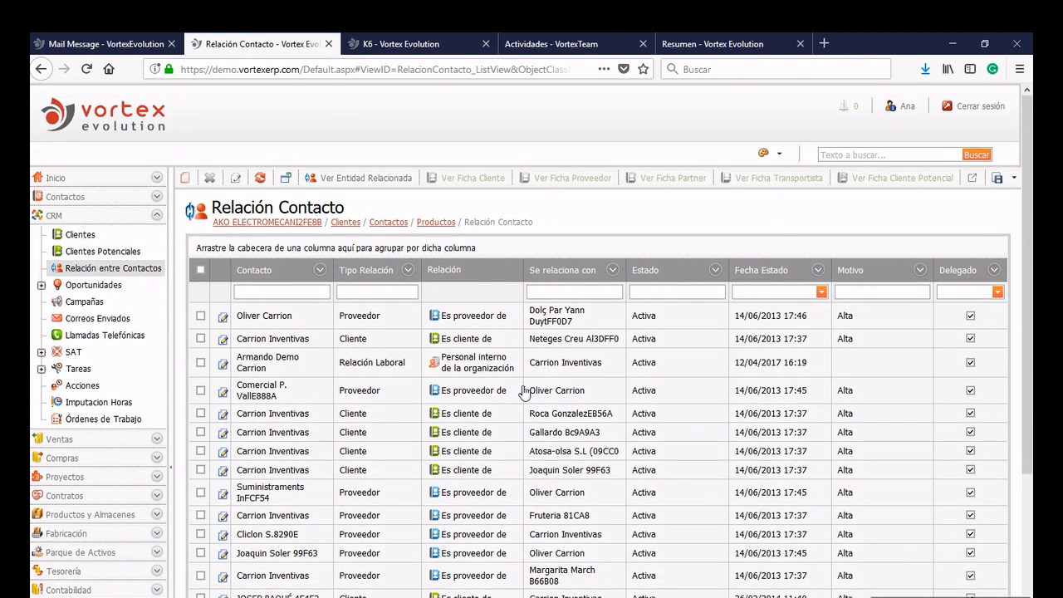
scroll(523, 391, "down", 5)
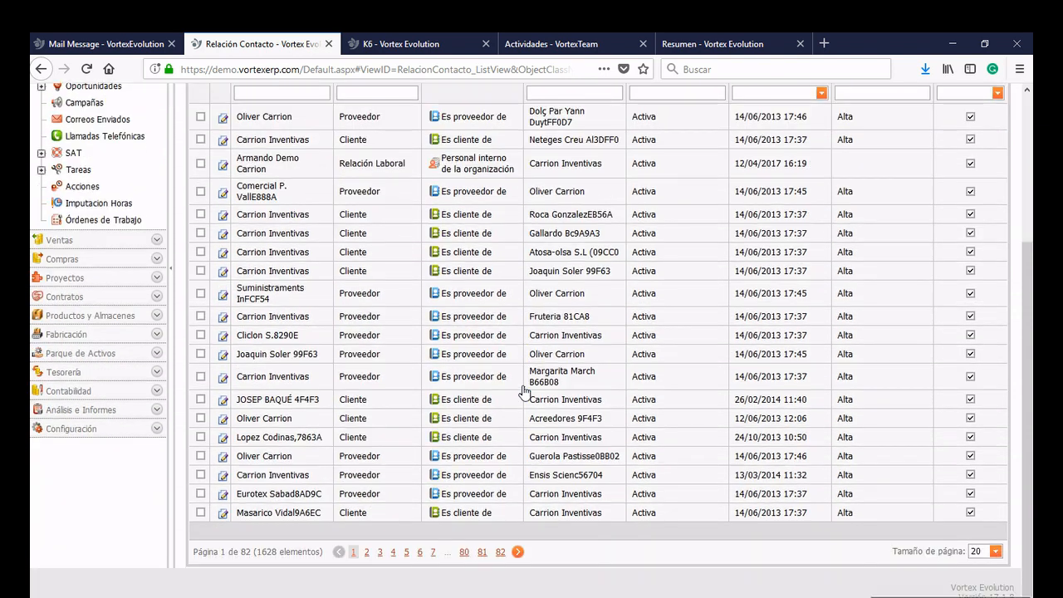
left_click(369, 553)
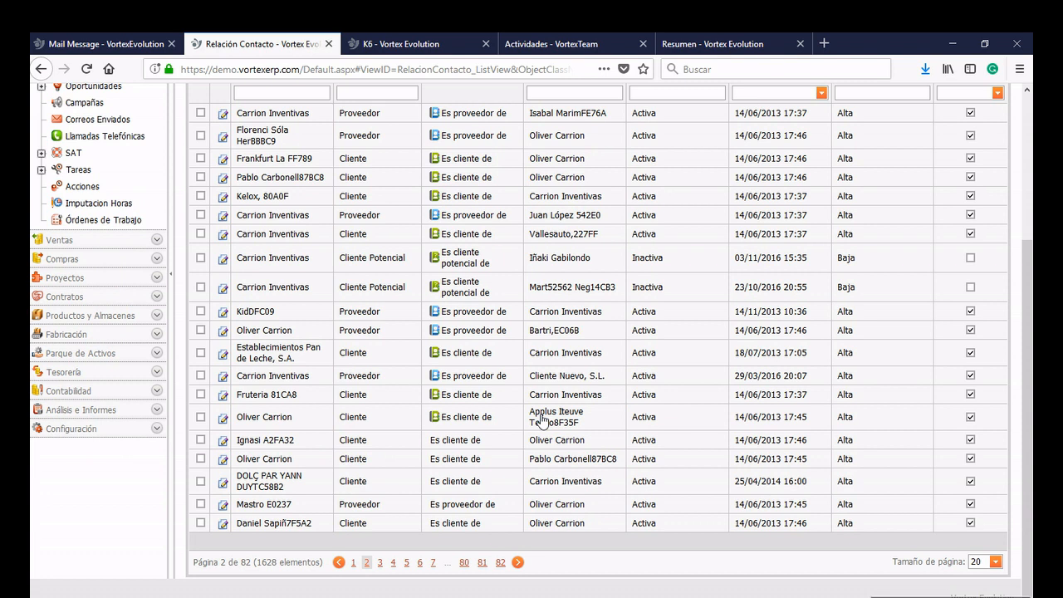
scroll(542, 420, "up", 2)
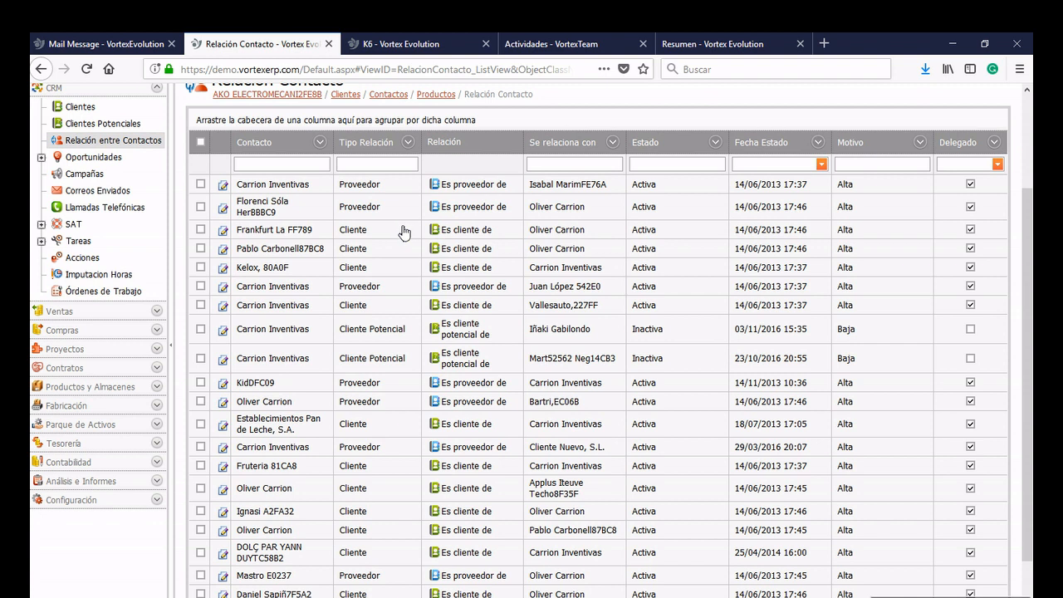
Open the CRM opportunities list and bring up the opportunity titled Presupuesto previsto
scroll(328, 270, "up", 3)
left_click(80, 287)
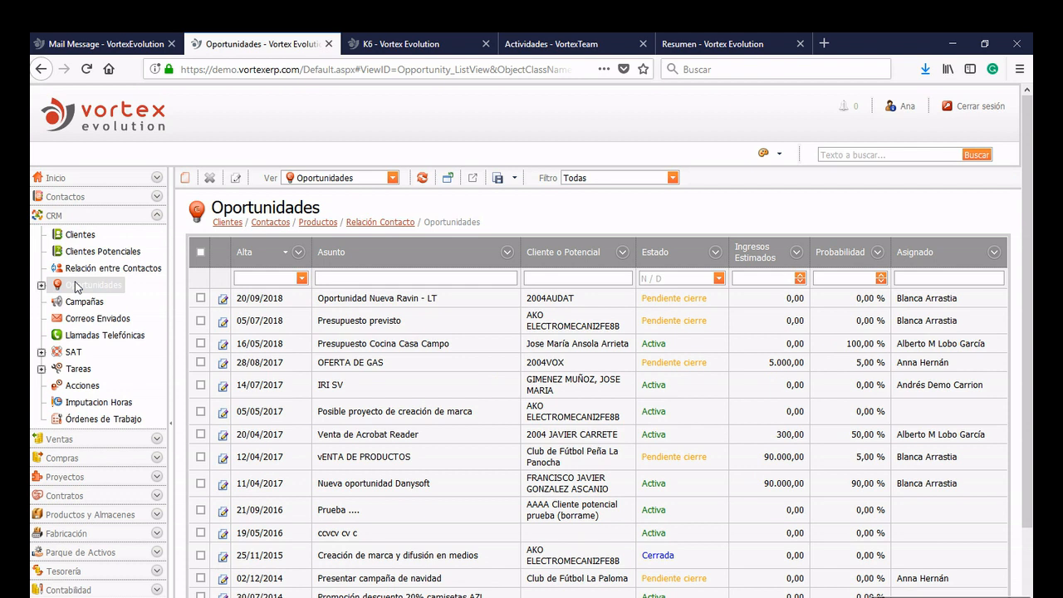
left_click(76, 287)
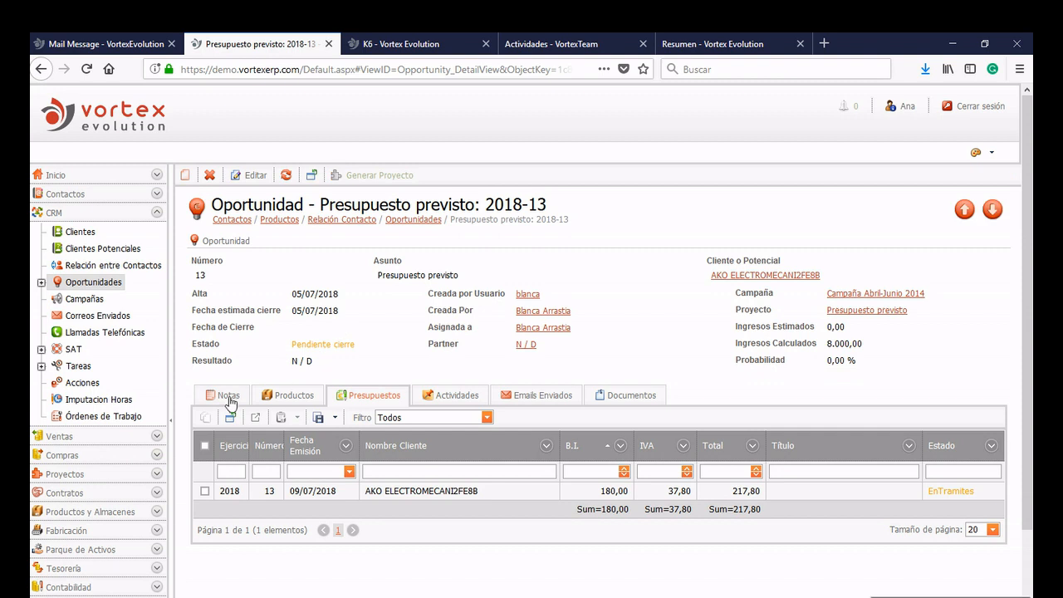
Review the opportunity's notes and quotes (Presupuestos), and open the CRM list of logged hours (Imputacion Horas)
left_click(230, 403)
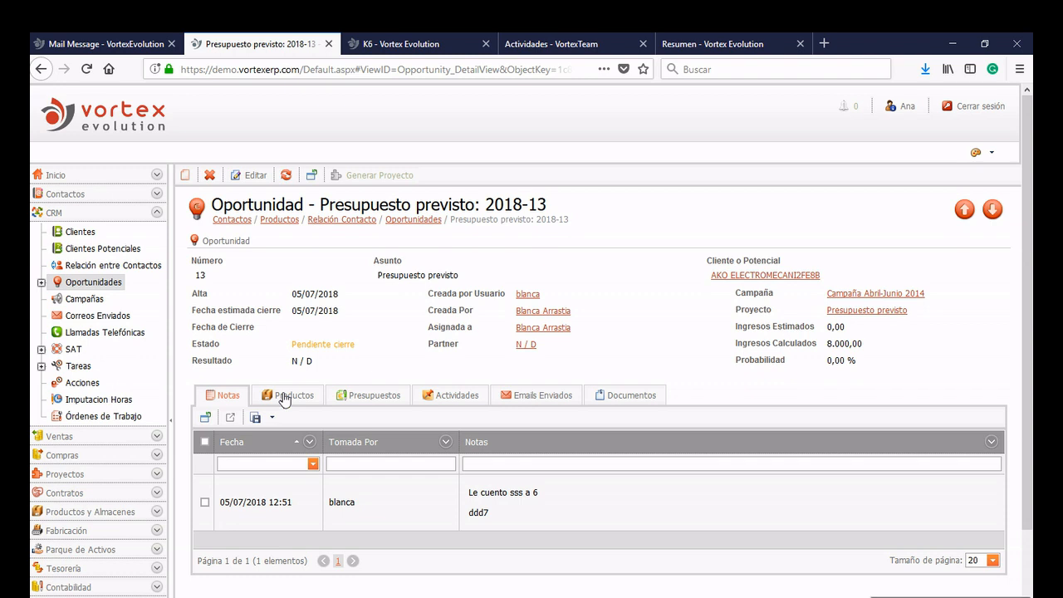
scroll(282, 399, "down", 2)
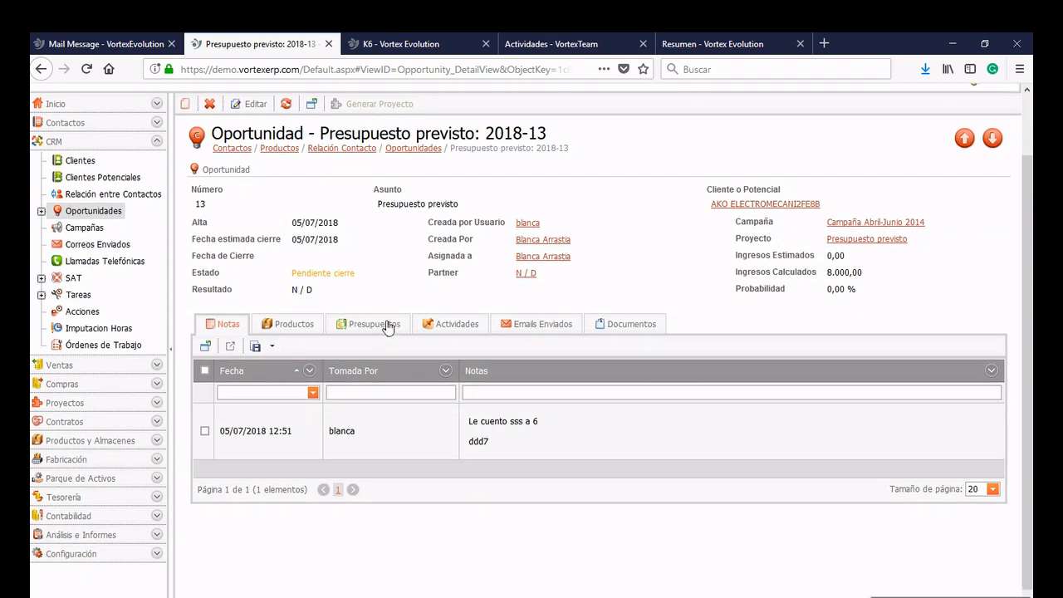
left_click(386, 326)
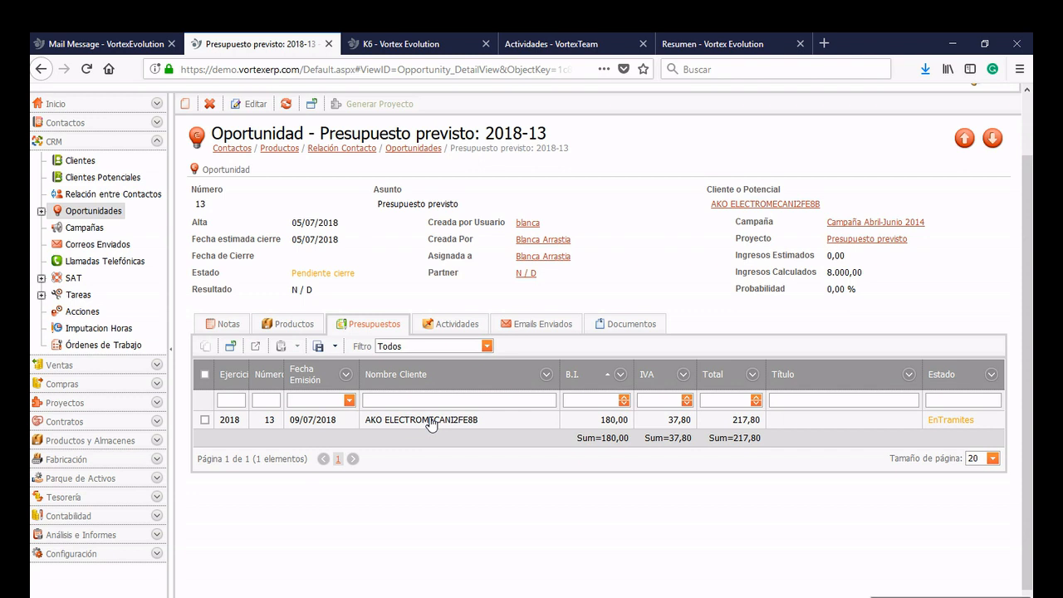
scroll(430, 424, "up", 2)
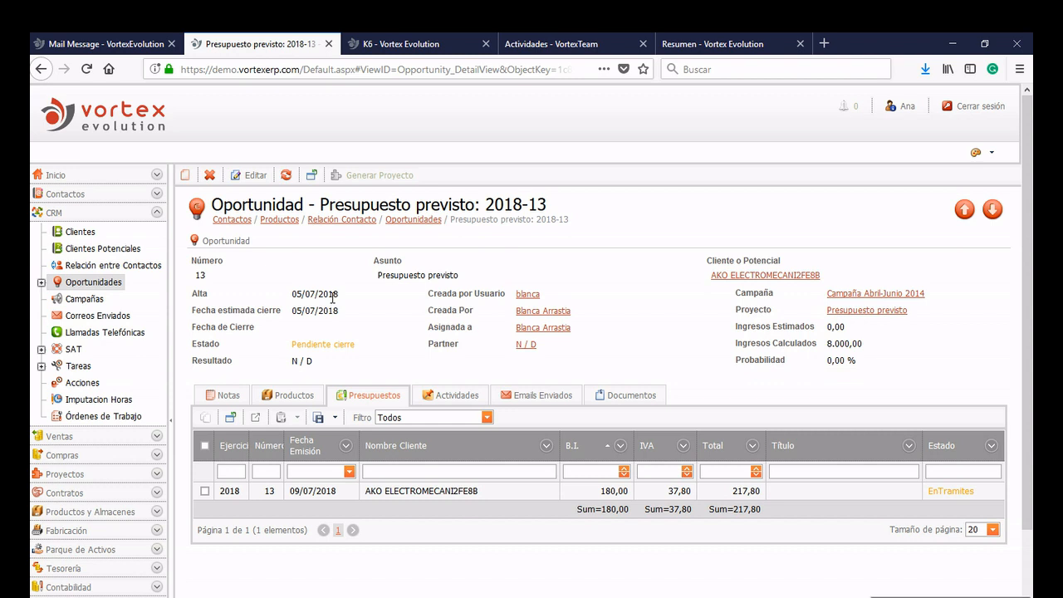
left_click(100, 399)
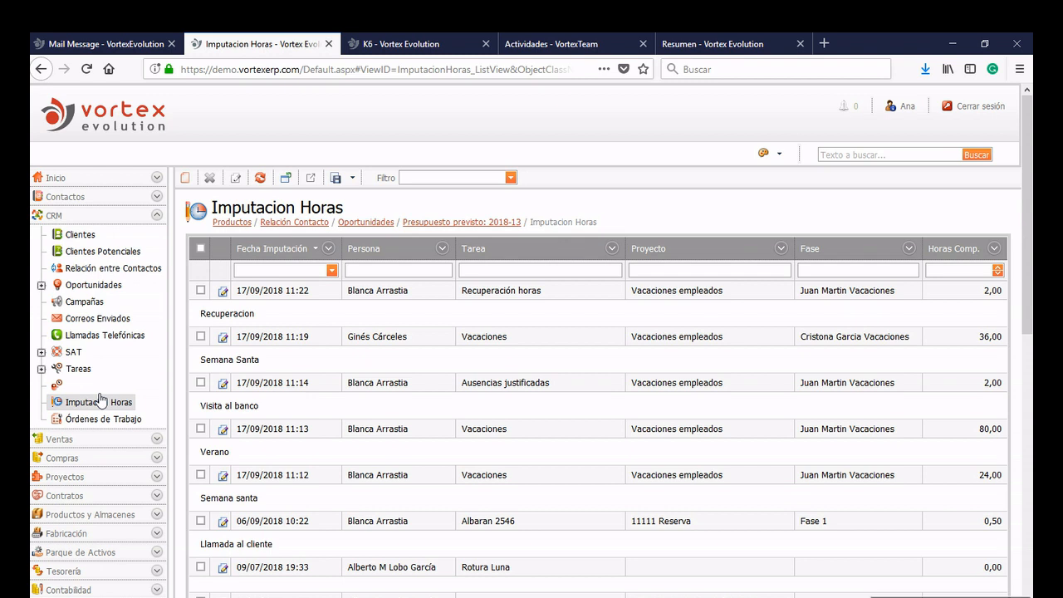
Look through the open VortexTeam activities page, the Efecto K6 record and the extranet summary page
left_click(518, 46)
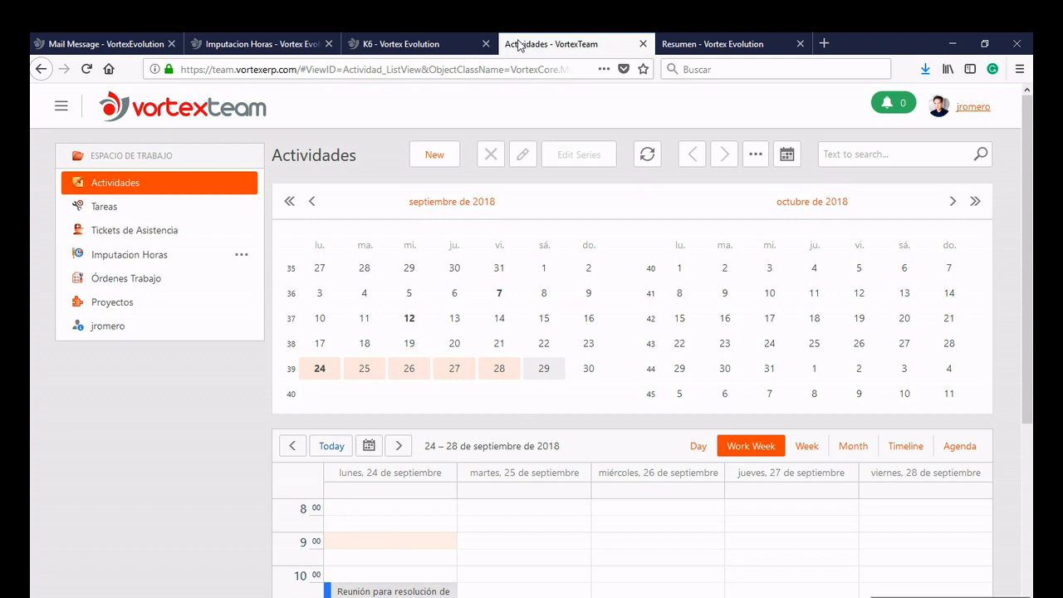
left_click(419, 41)
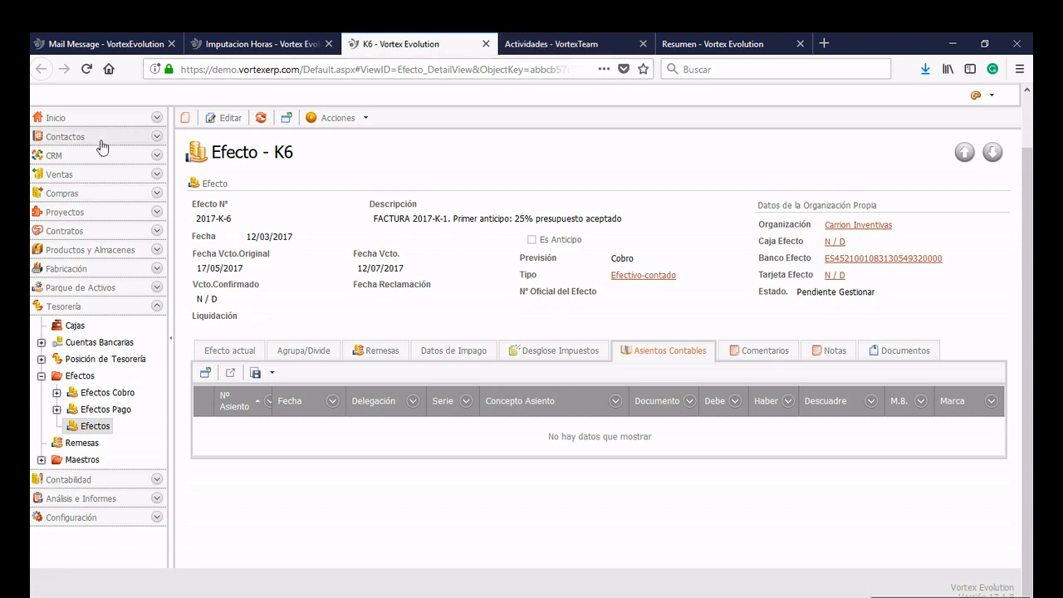
scroll(167, 207, "up", 1)
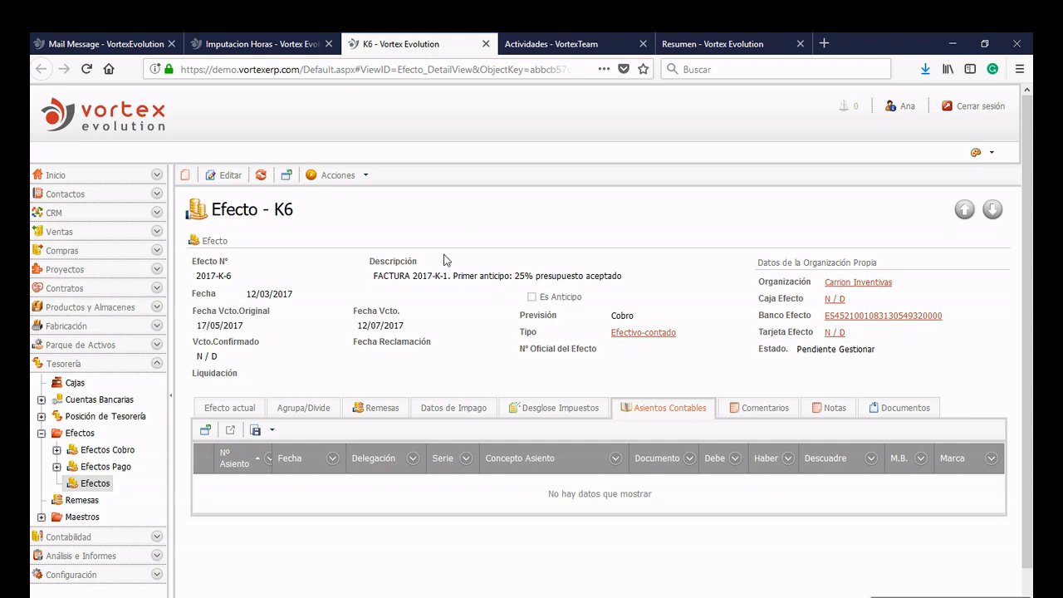
left_click(693, 45)
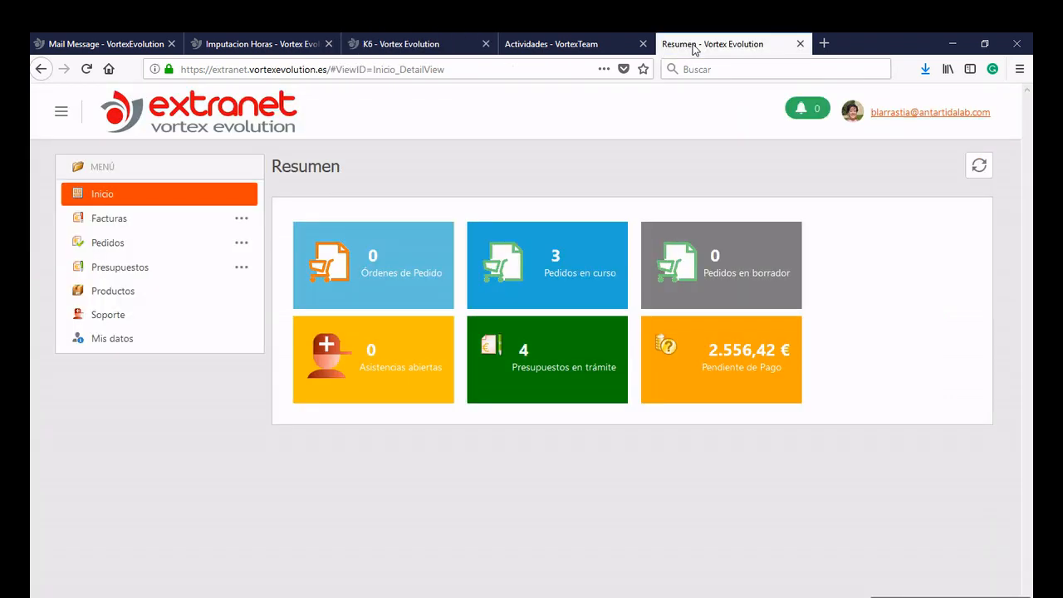
In VortexTeam, open task 415 from the task list, check the new-task types and view the task's recorded actions
left_click(576, 45)
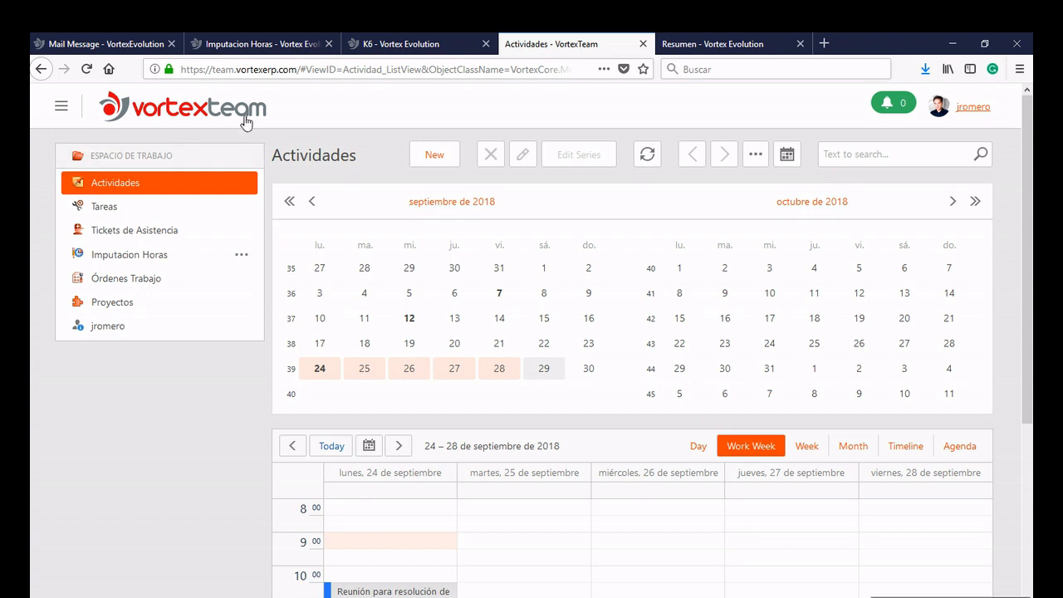
left_click(115, 208)
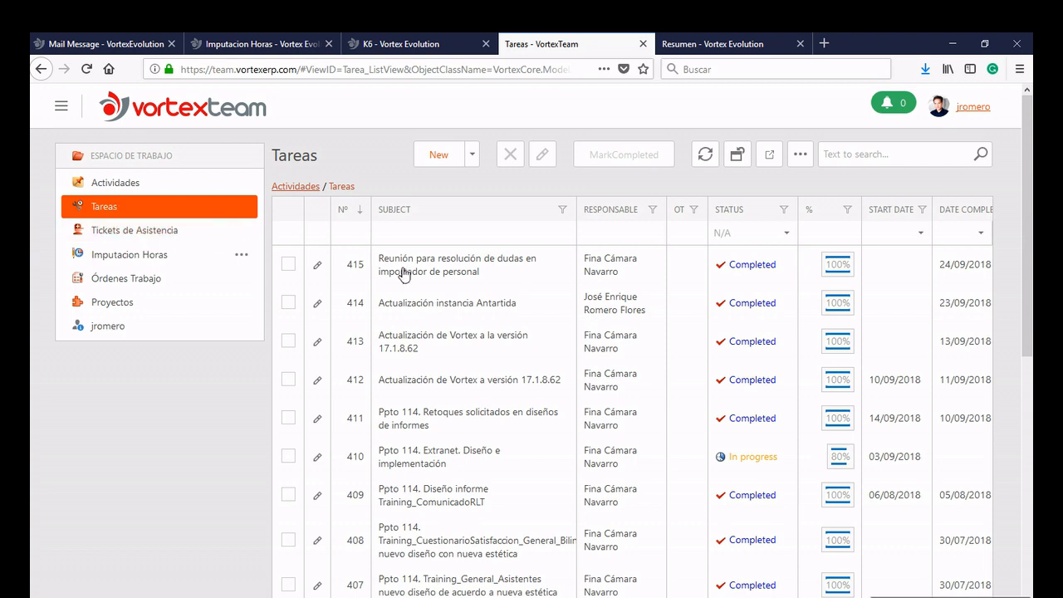
left_click(430, 155)
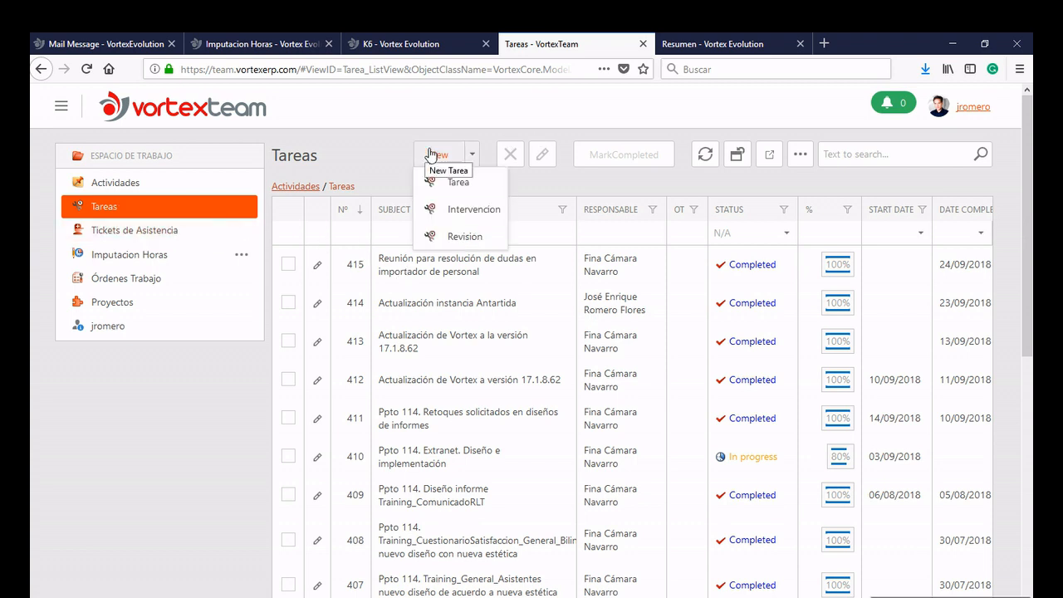
left_click(405, 266)
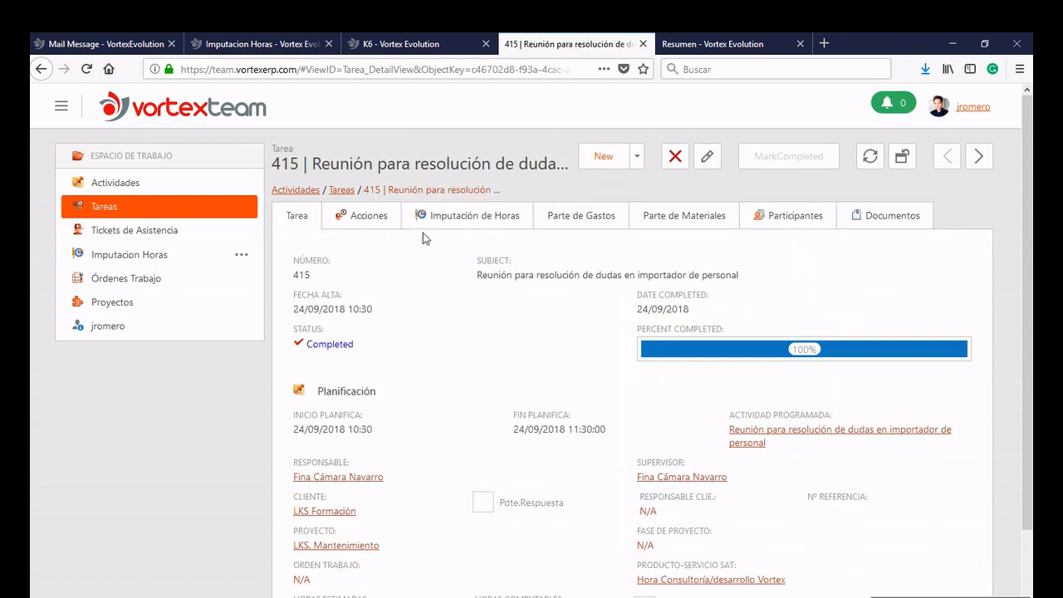
left_click(382, 219)
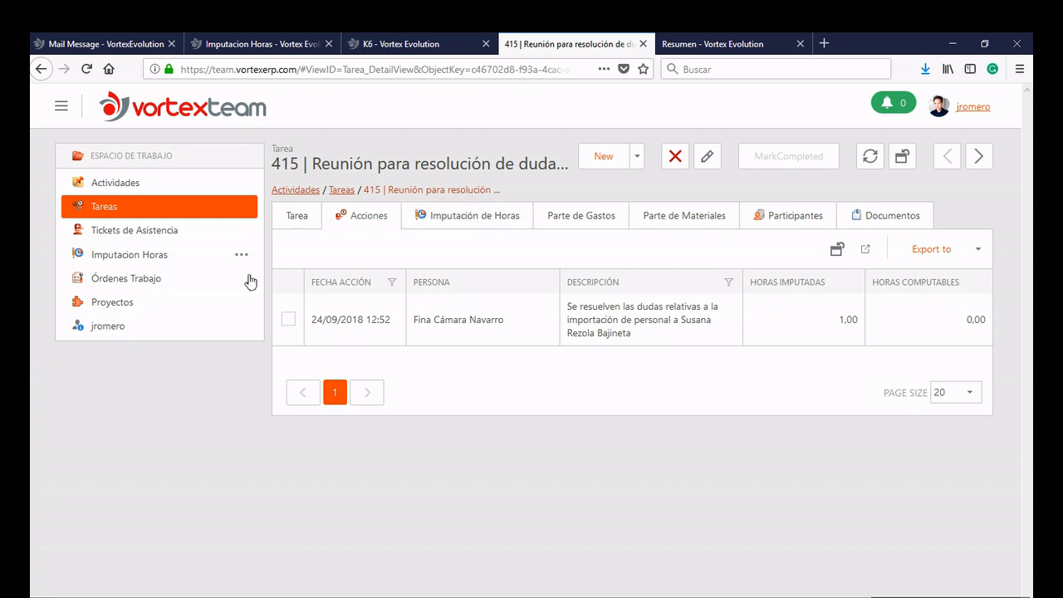
Open the work order titled Modificar la forma de calcular la prima base and review its tasks
left_click(122, 281)
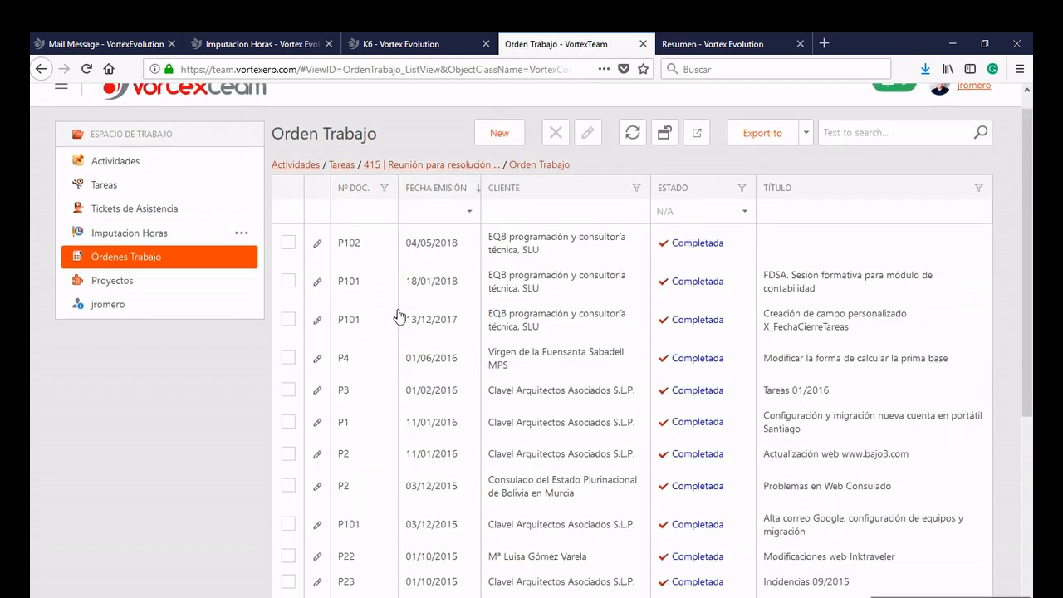
scroll(399, 314, "down", 3)
scroll(398, 314, "up", 1)
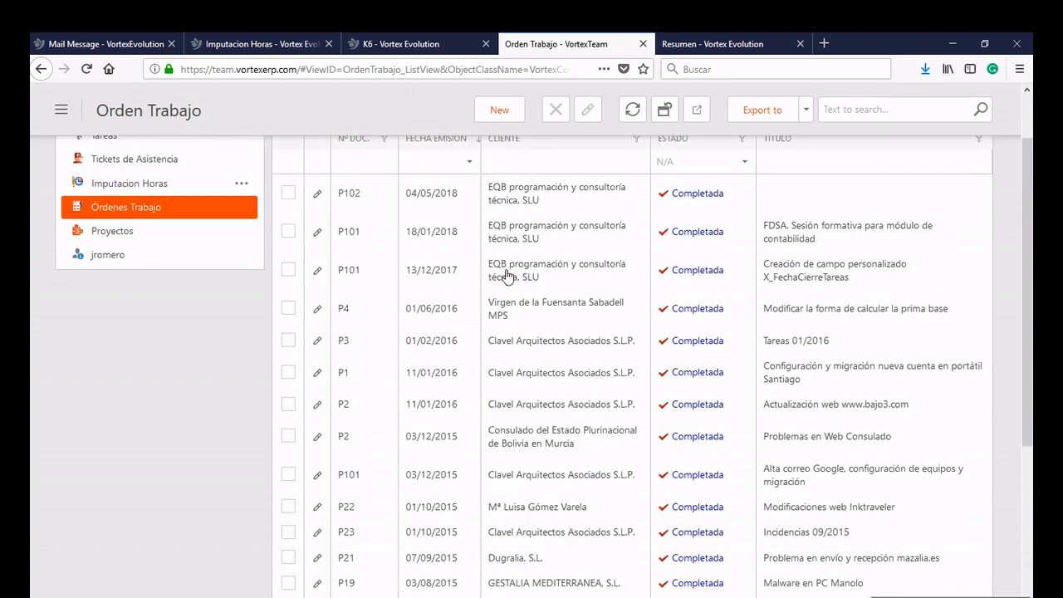
left_click(519, 305)
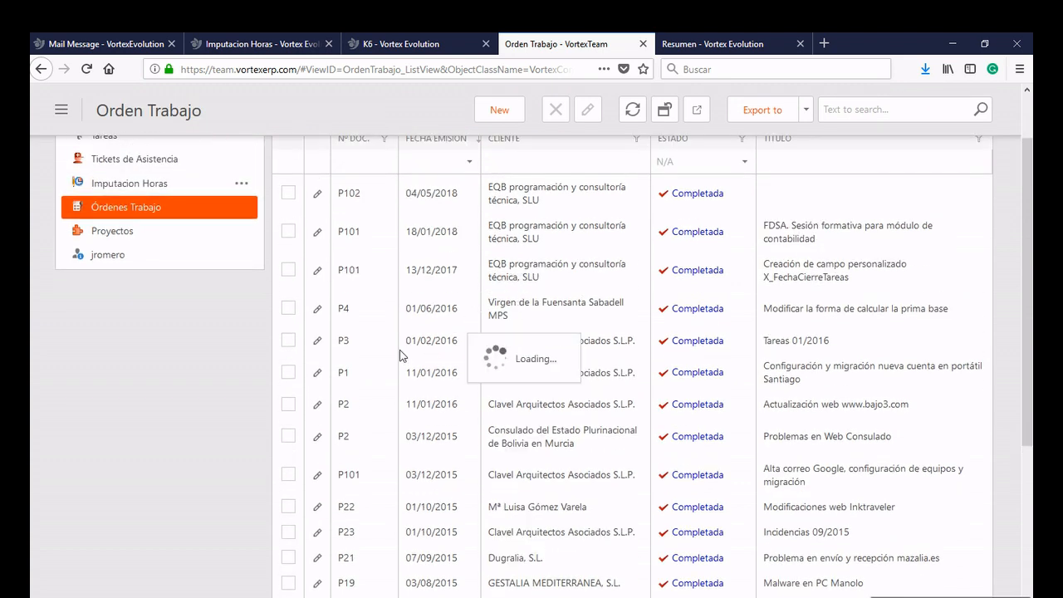
scroll(415, 350, "up", 1)
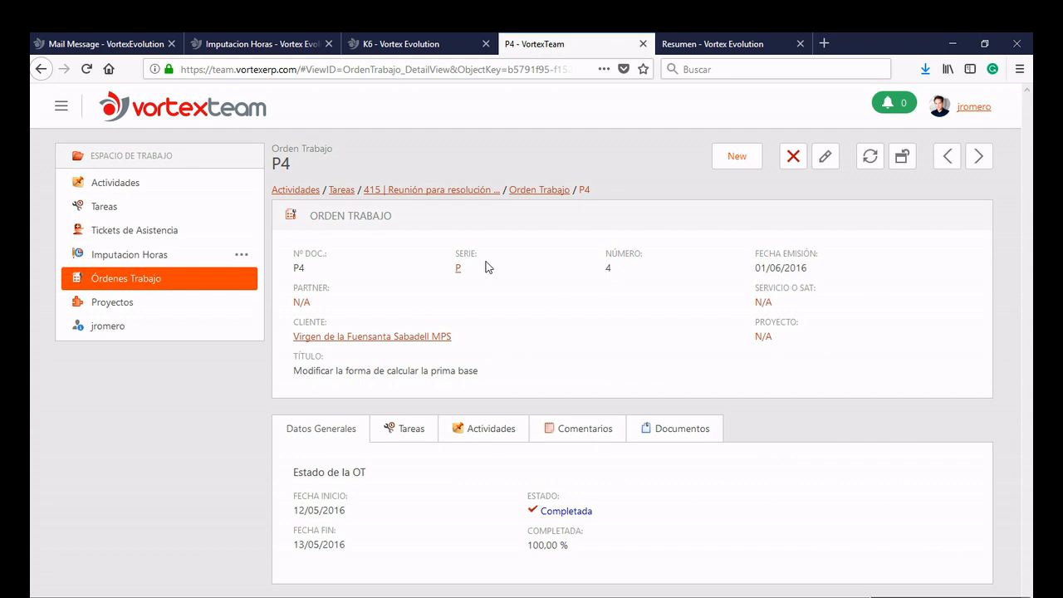
left_click(413, 430)
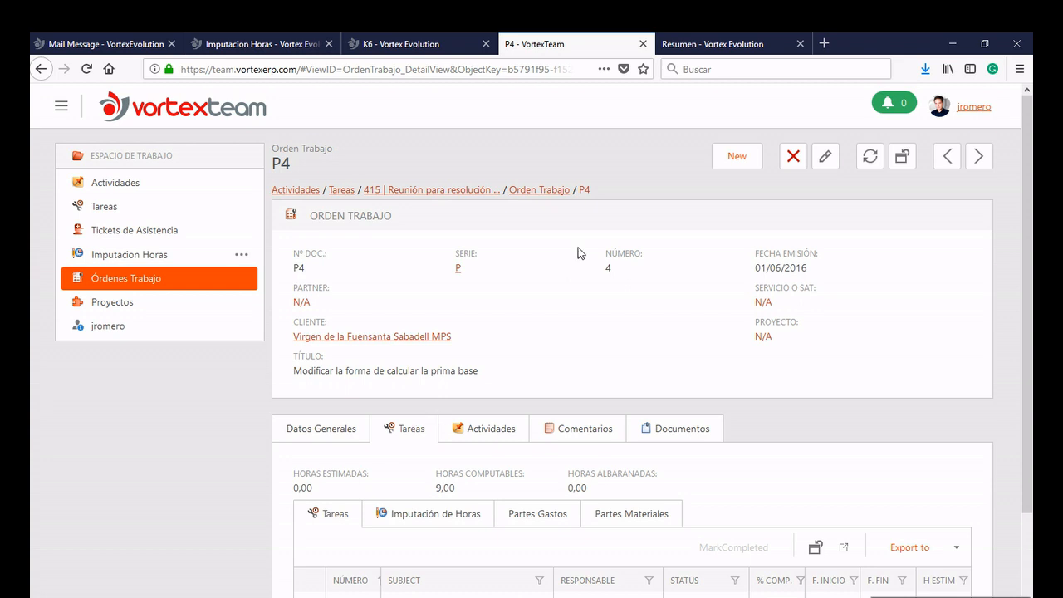
scroll(580, 254, "down", 2)
scroll(581, 253, "up", 2)
View the VortexTeam projects list and examine the work-week schedule in the activities calendar
left_click(91, 306)
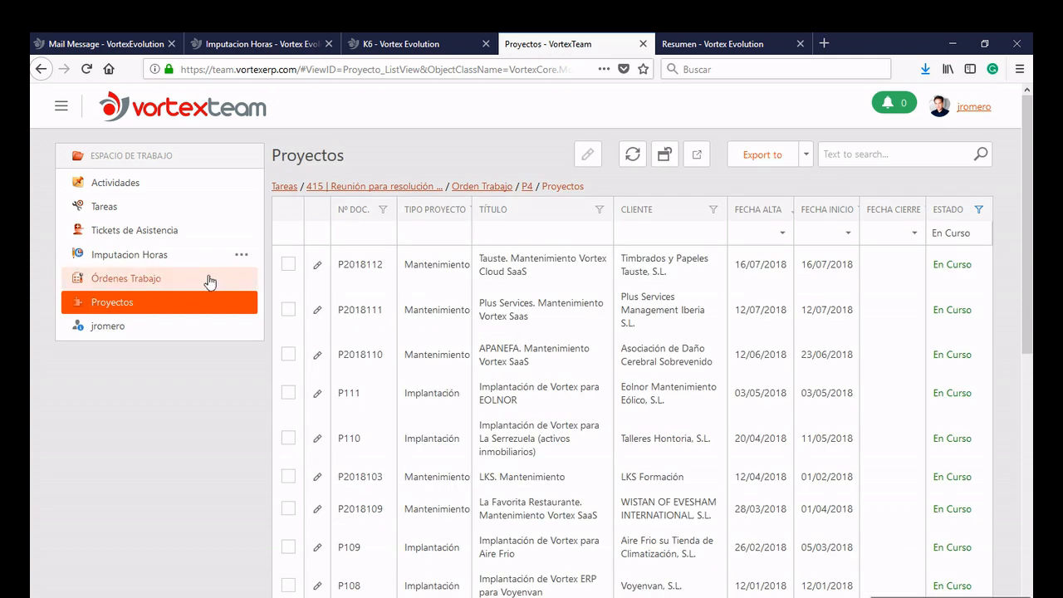
left_click(108, 183)
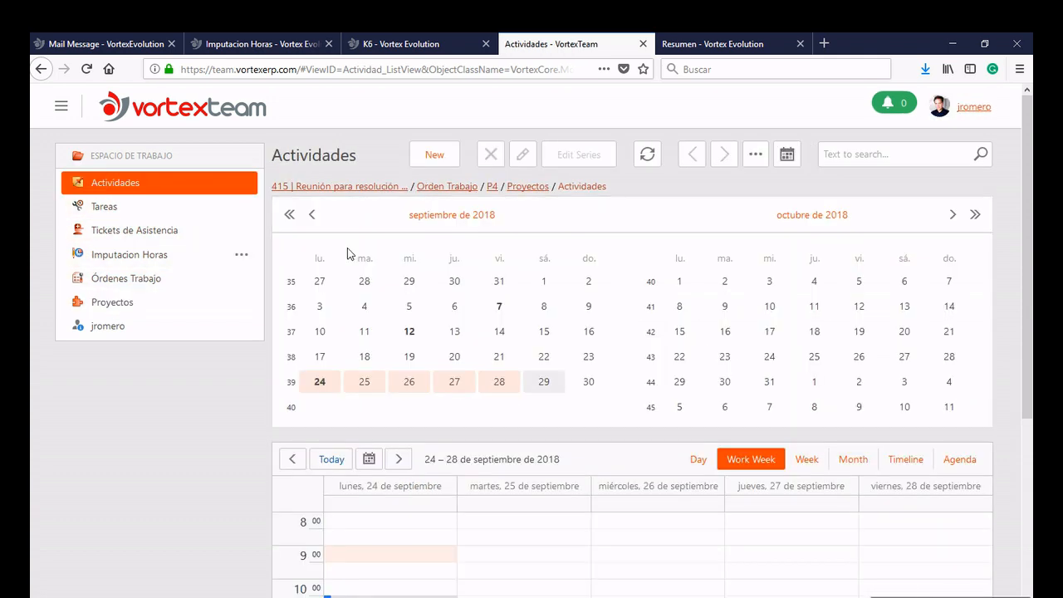
scroll(422, 275, "down", 4)
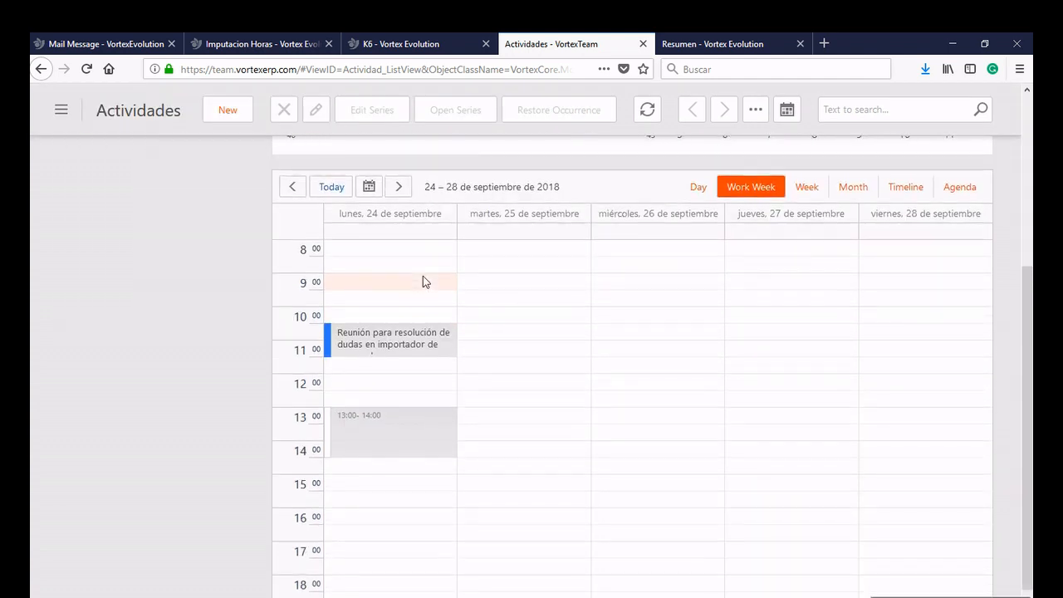
scroll(423, 276, "up", 4)
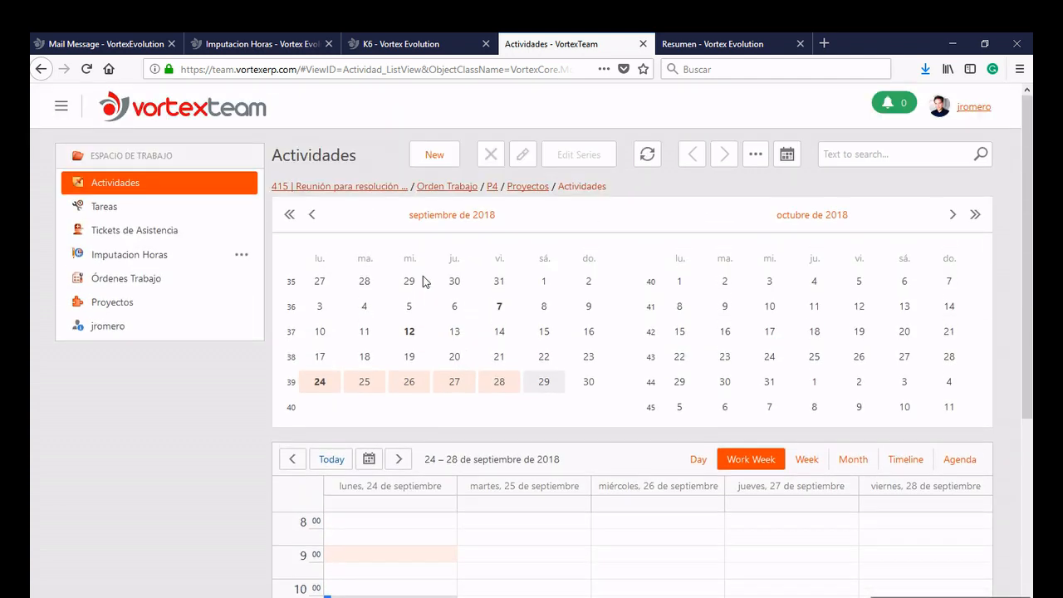
scroll(365, 233, "down", 4)
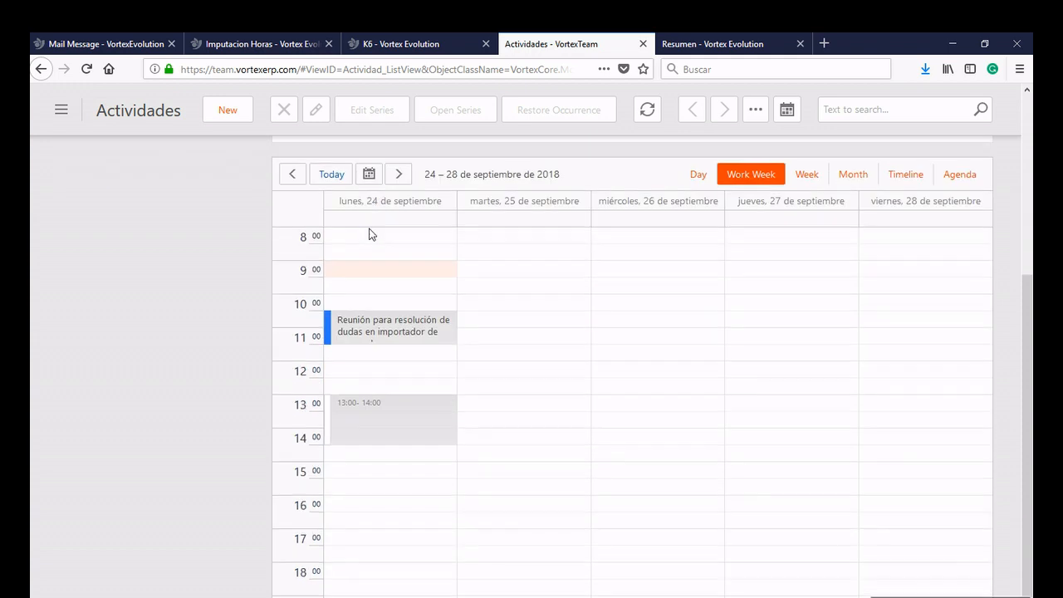
scroll(369, 234, "up", 3)
scroll(369, 234, "up", 2)
Switch to the Vortex Evolution page showing Efecto K6, and open and look over the Agenda from its Inicio section
left_click(395, 46)
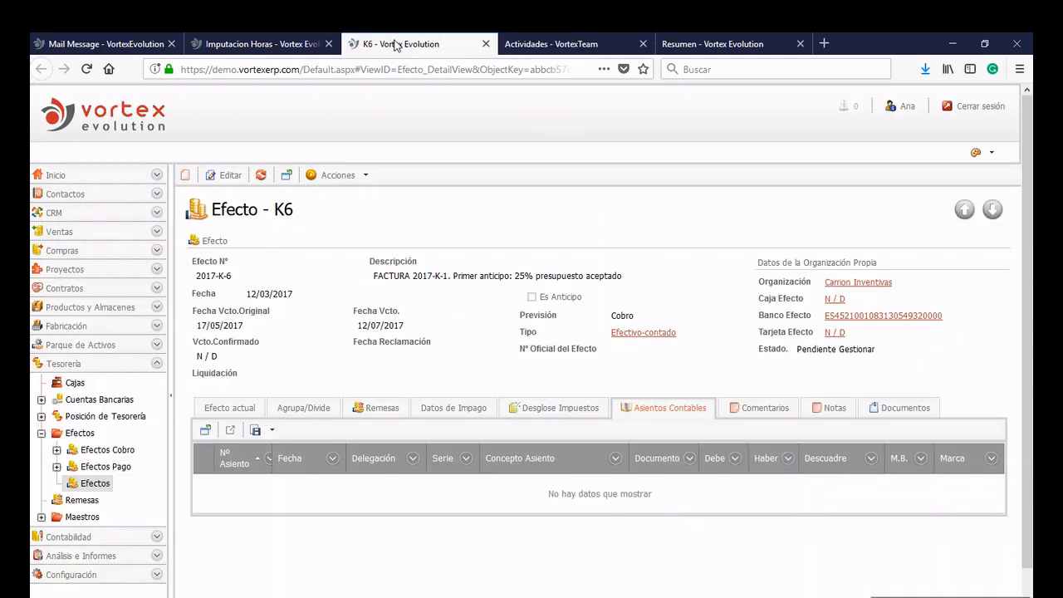
left_click(94, 177)
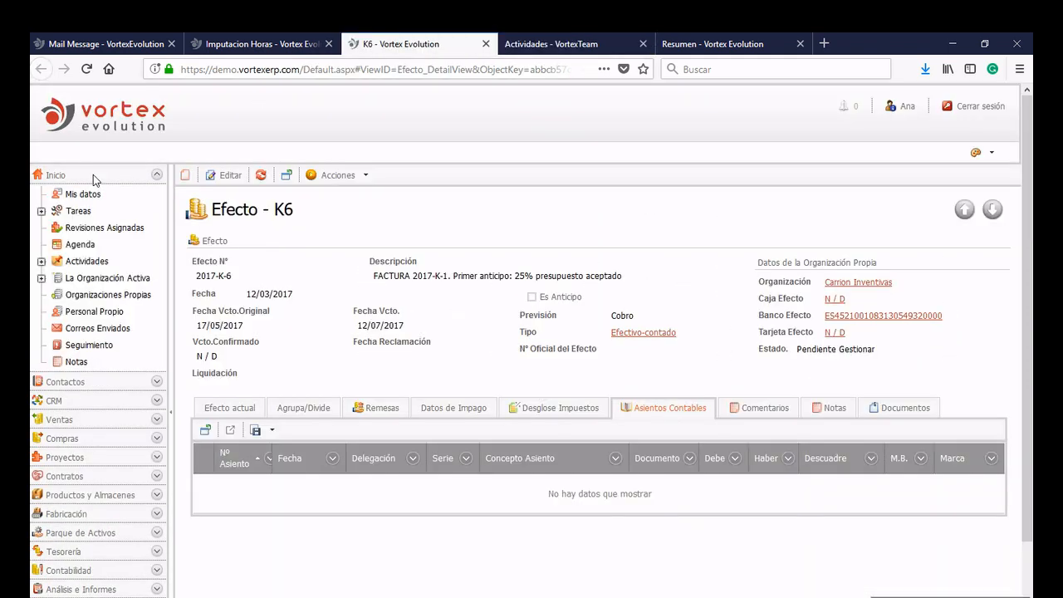
left_click(81, 245)
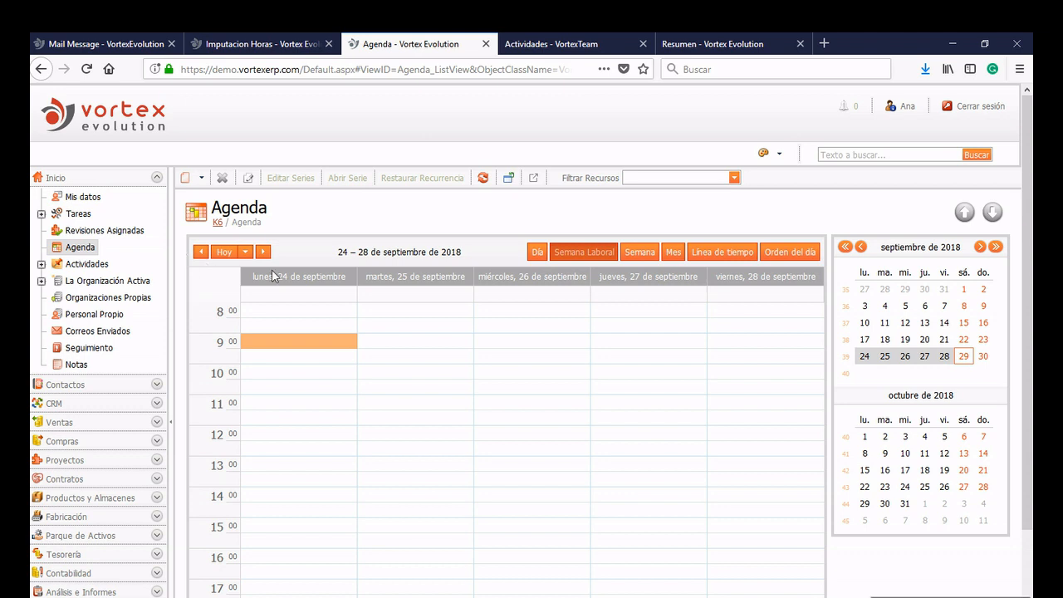
scroll(272, 270, "down", 3)
scroll(272, 270, "up", 3)
Change the agenda to the monthly view (Mensual) and look at the available resource filter options
right_click(405, 255)
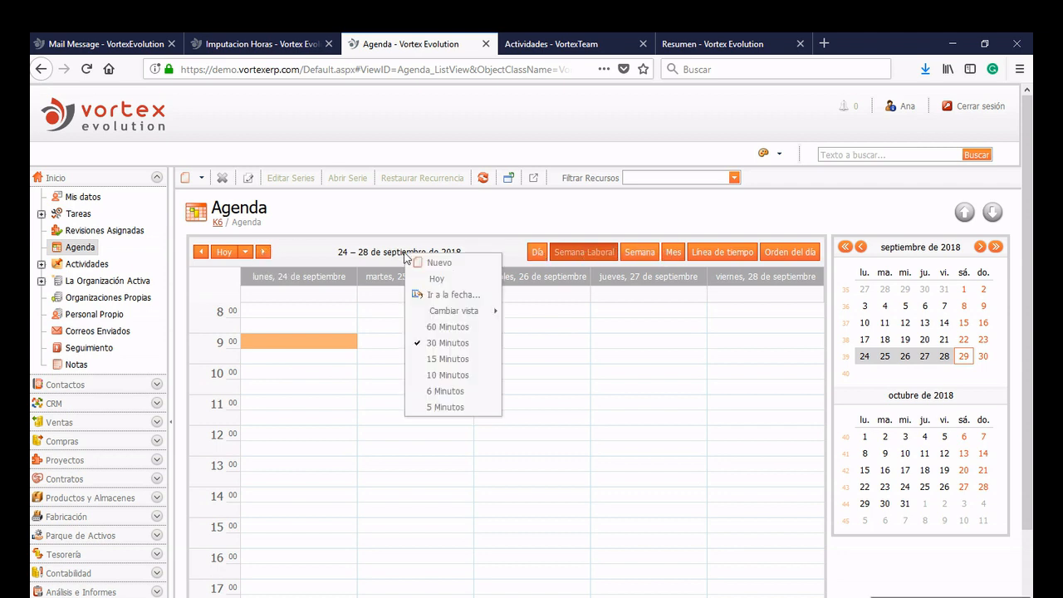
mouse_move(460, 313)
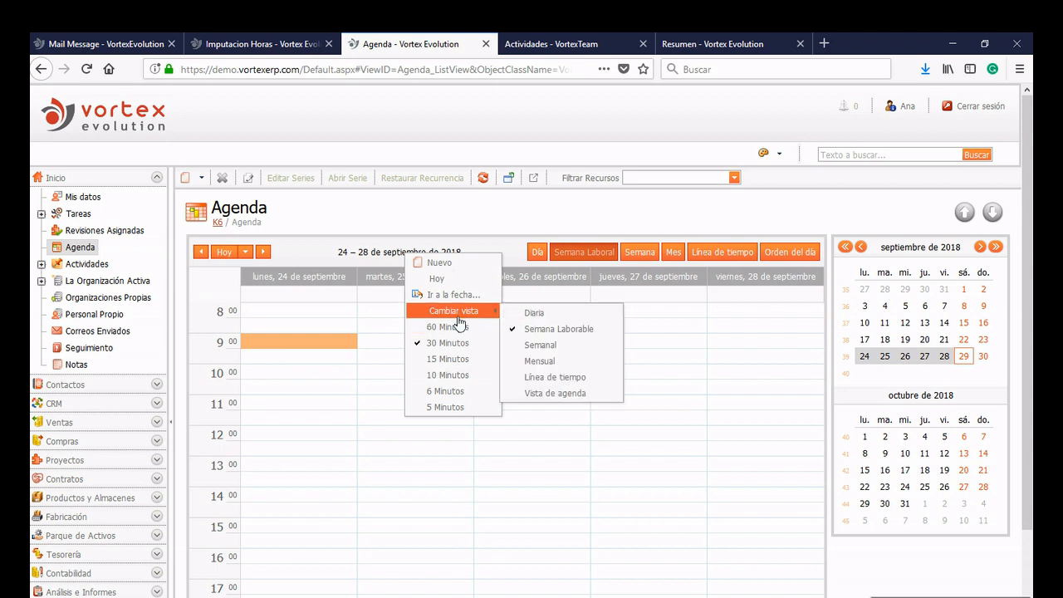
left_click(540, 361)
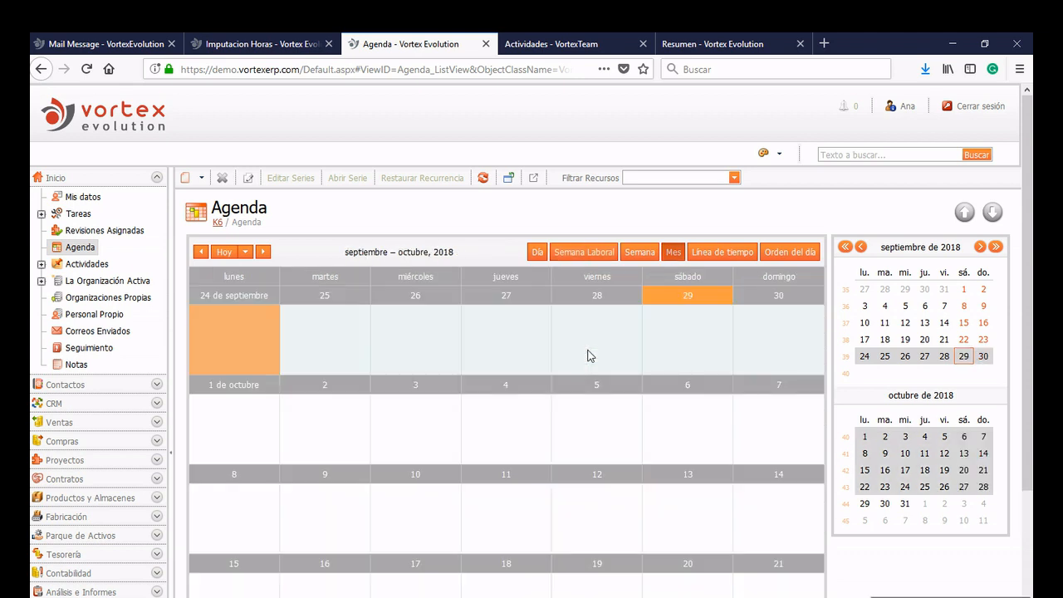
scroll(587, 356, "down", 5)
scroll(587, 355, "up", 5)
left_click(735, 181)
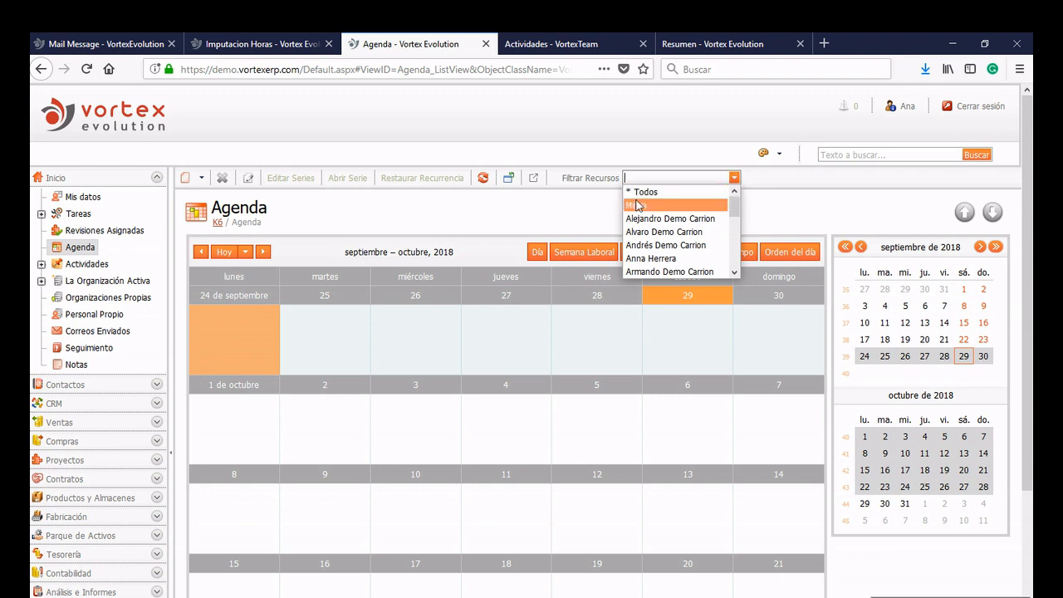
left_click(532, 214)
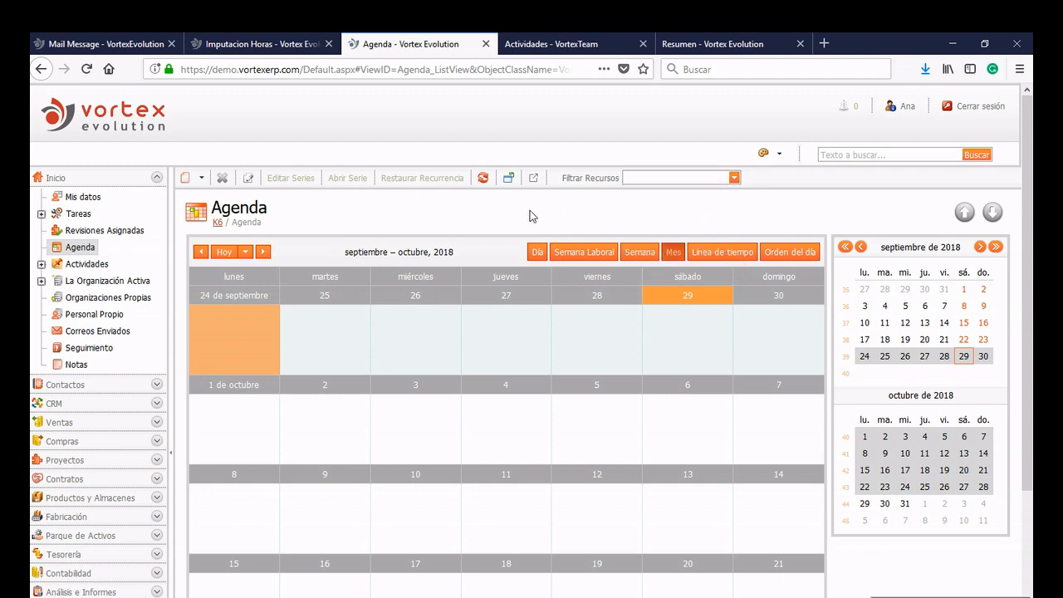
Open the Inicio section's activities list and show it in Modo agenda
left_click(81, 266)
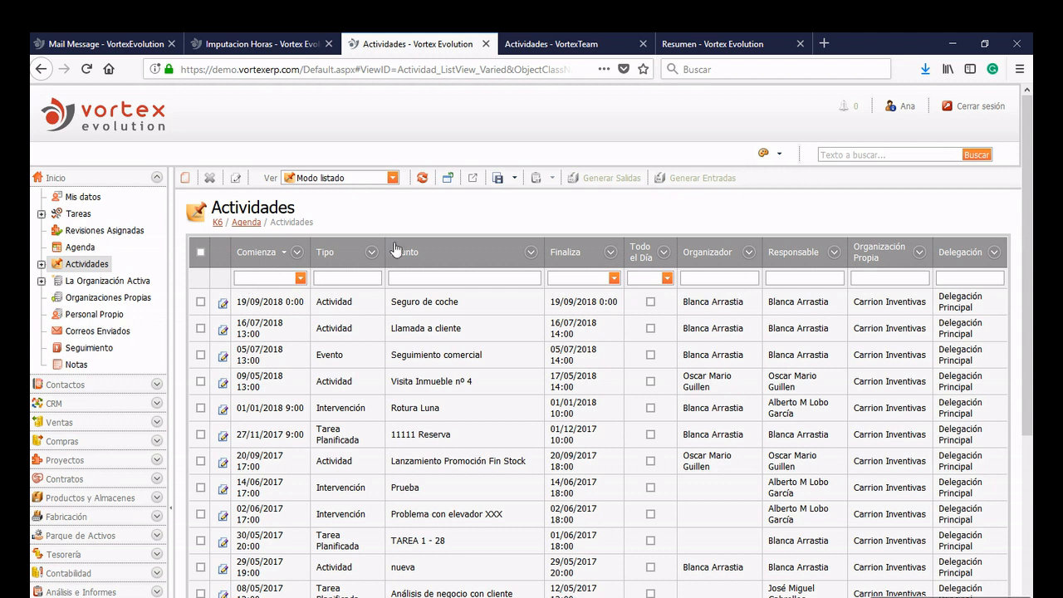
left_click(391, 178)
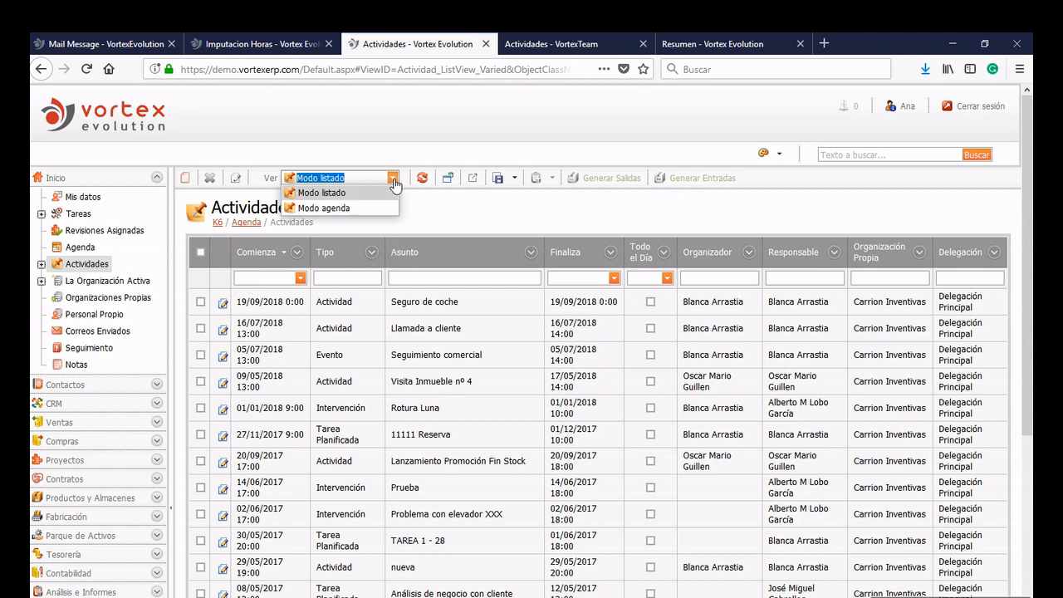
left_click(337, 209)
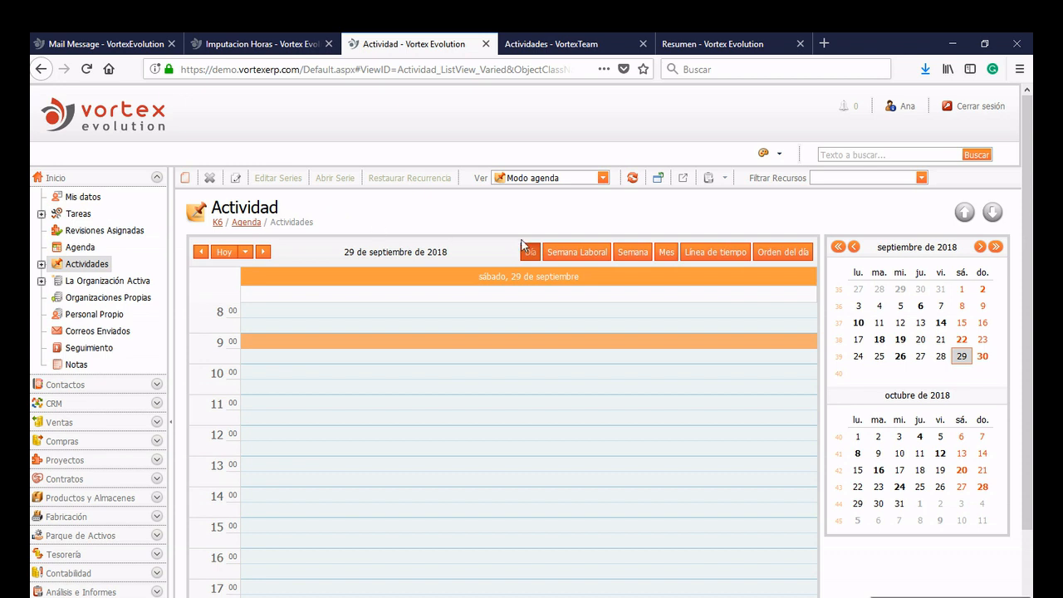
Show the activities calendar as Semana Laboral and go to the week of 24–28 September 2018
left_click(580, 253)
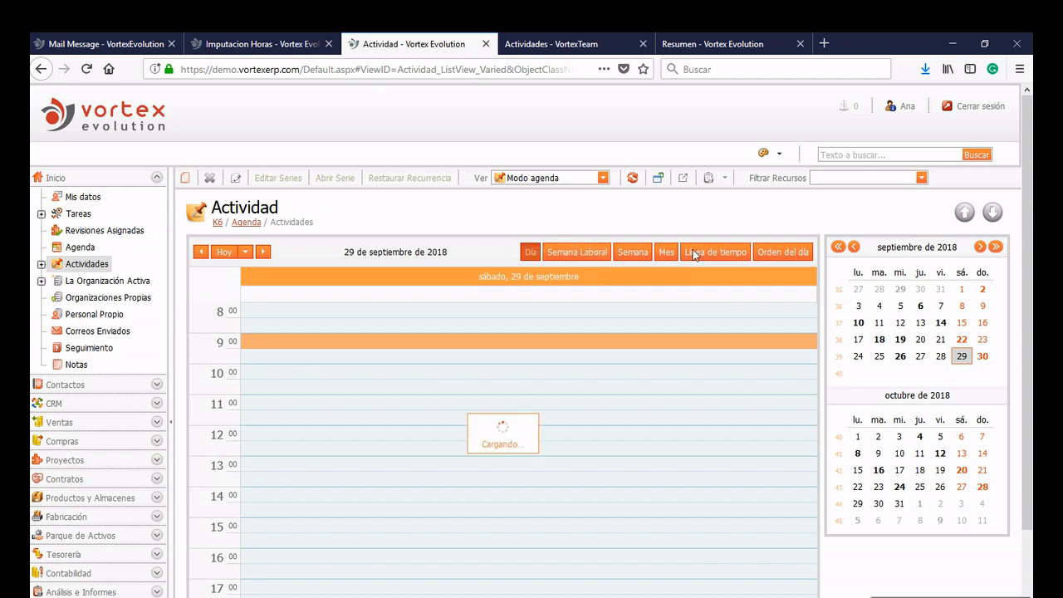
left_click(880, 342)
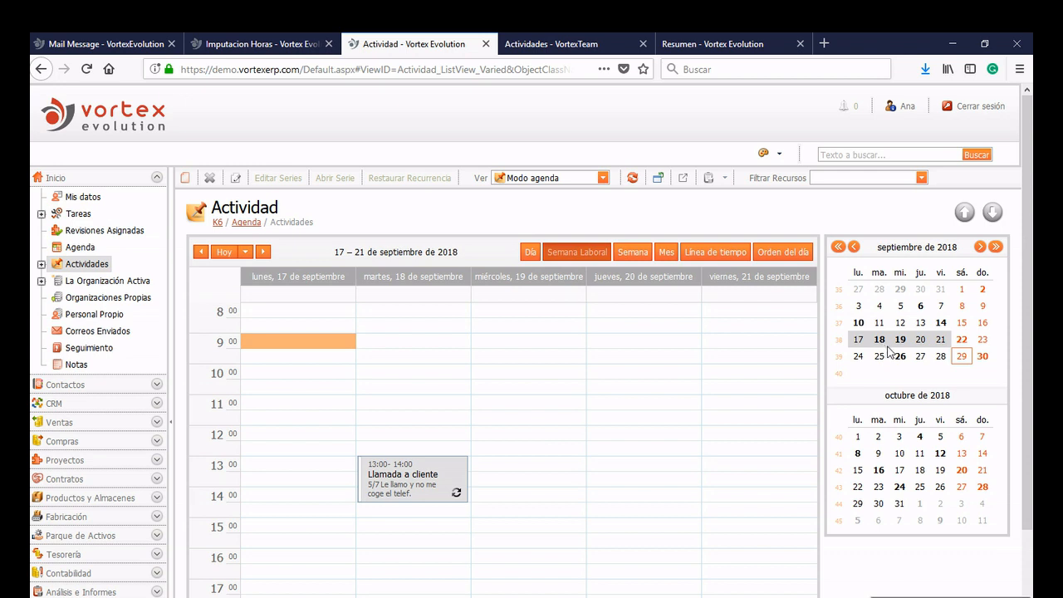
left_click(900, 356)
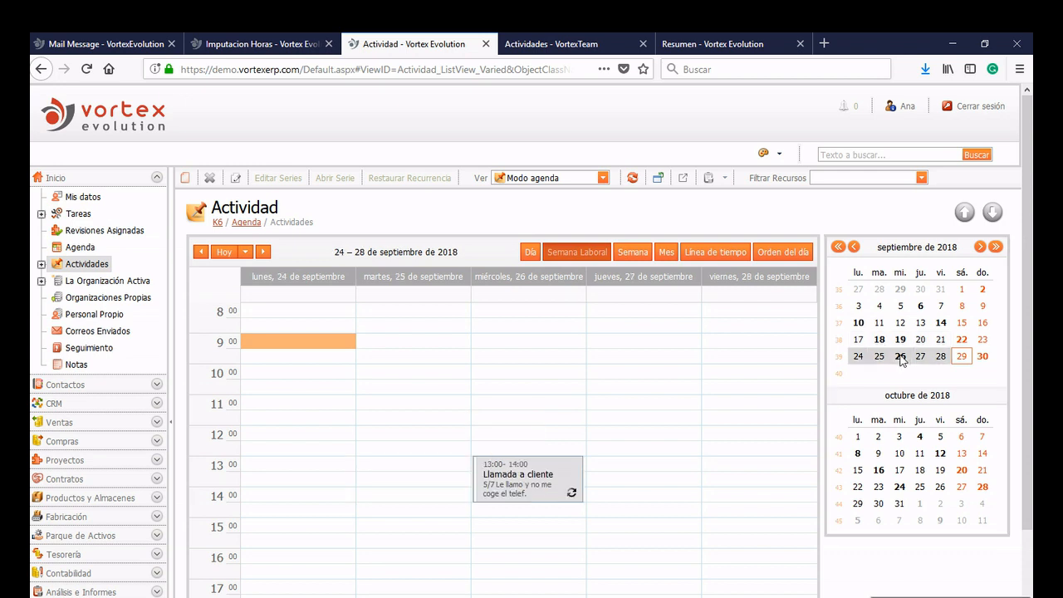
Open the Llamada a cliente activity on Wednesday 26 September and examine its details, including the Tarea Planificada field
scroll(724, 378, "down", 2)
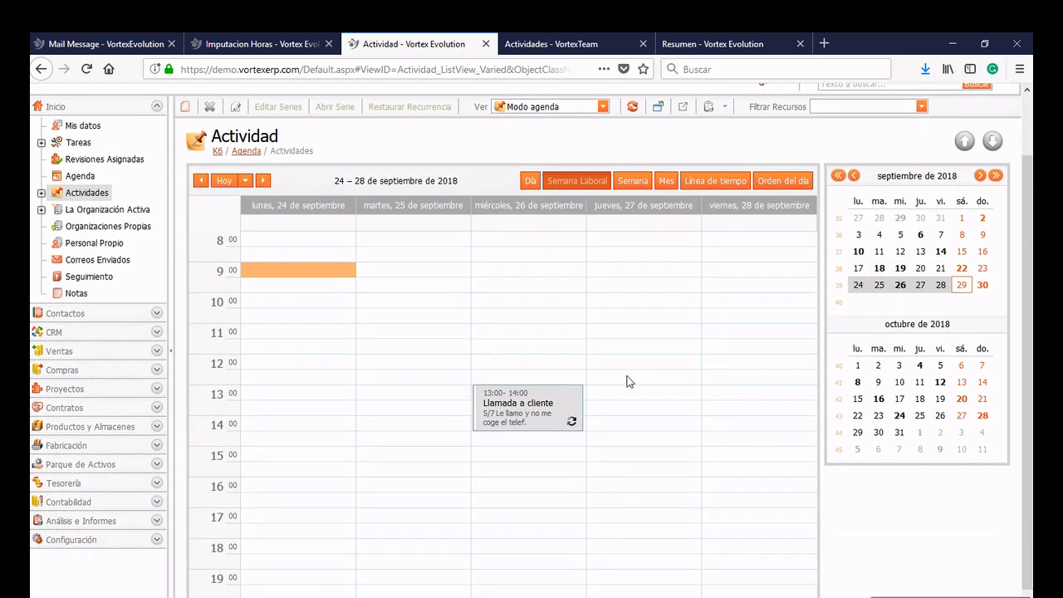
left_click(514, 410)
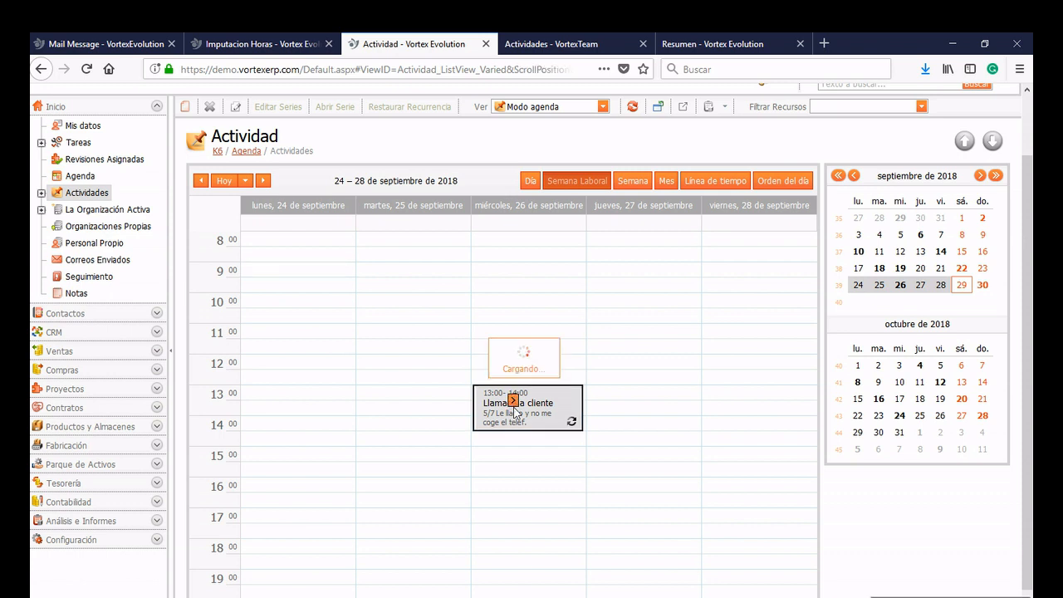
left_click(512, 401)
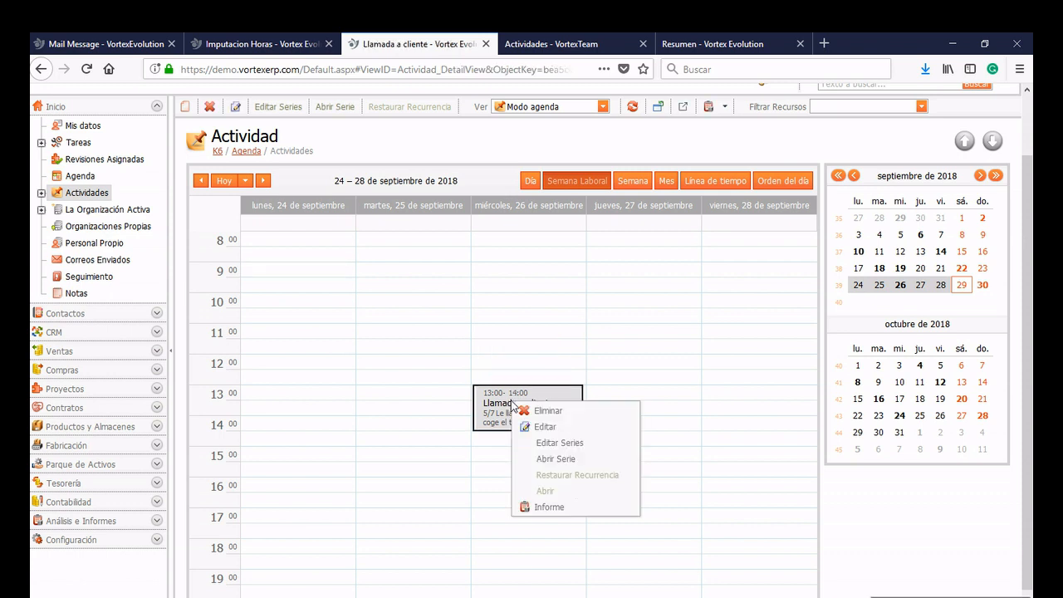
left_click(515, 410)
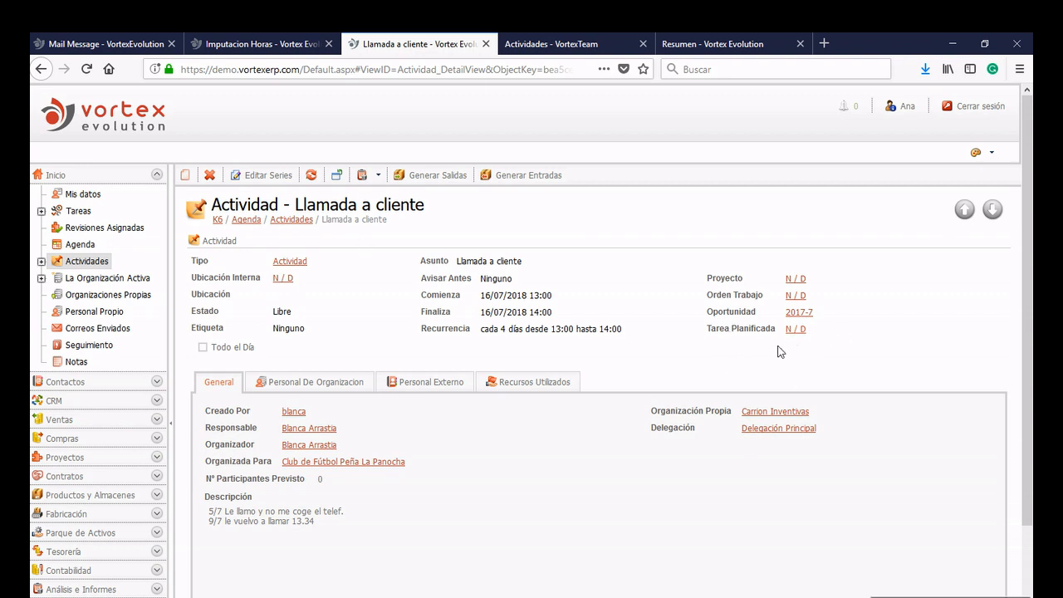
scroll(714, 381, "down", 2)
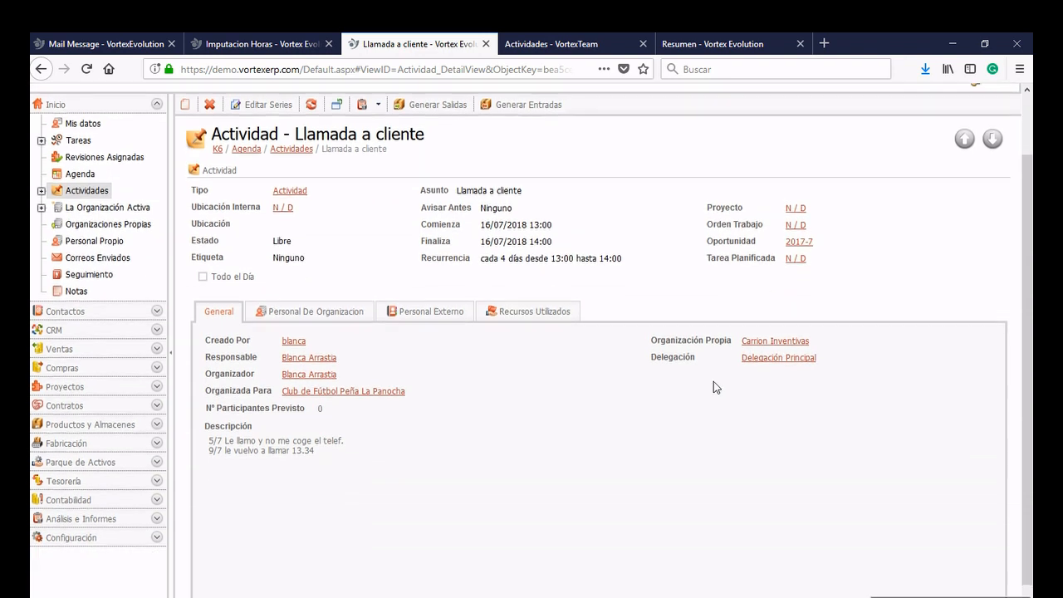
scroll(714, 381, "up", 2)
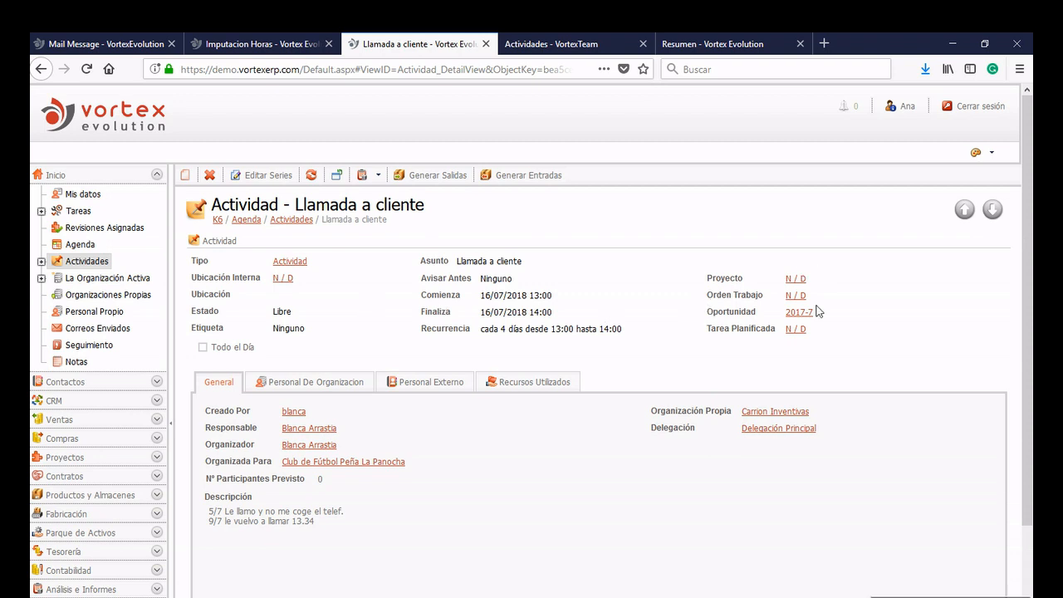
left_click_drag(765, 330, 717, 332)
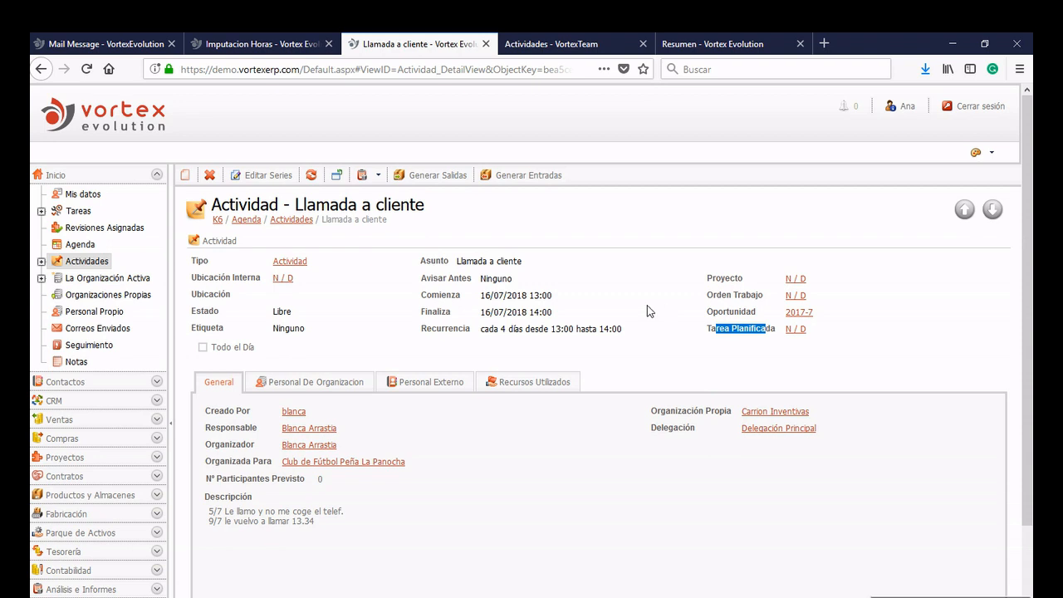
Open the Llamada a cliente series for editing and look through the Avisar Antes reminder options without choosing one
left_click(271, 177)
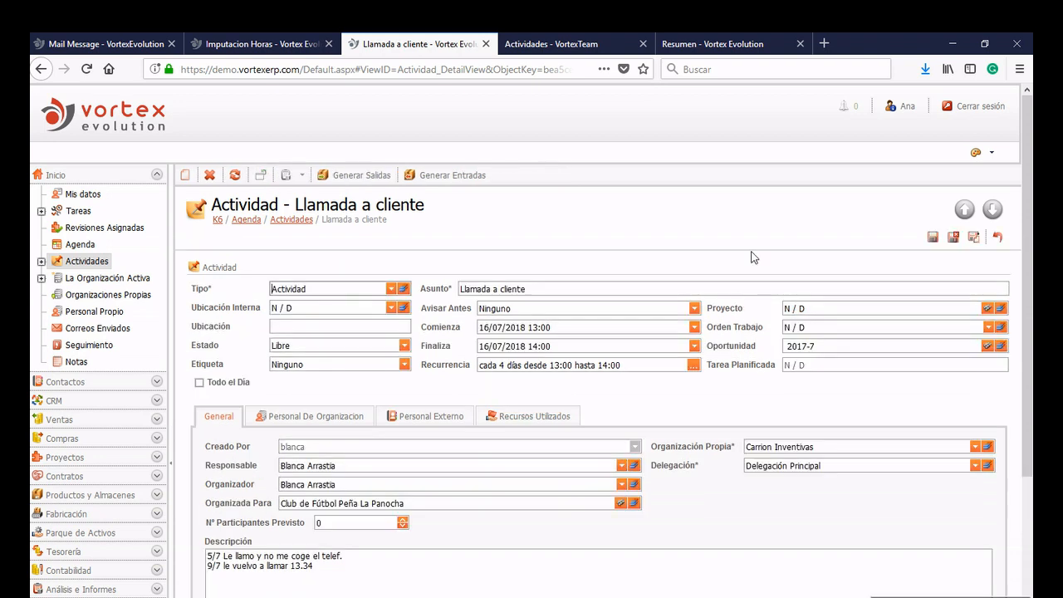
scroll(739, 229, "down", 2)
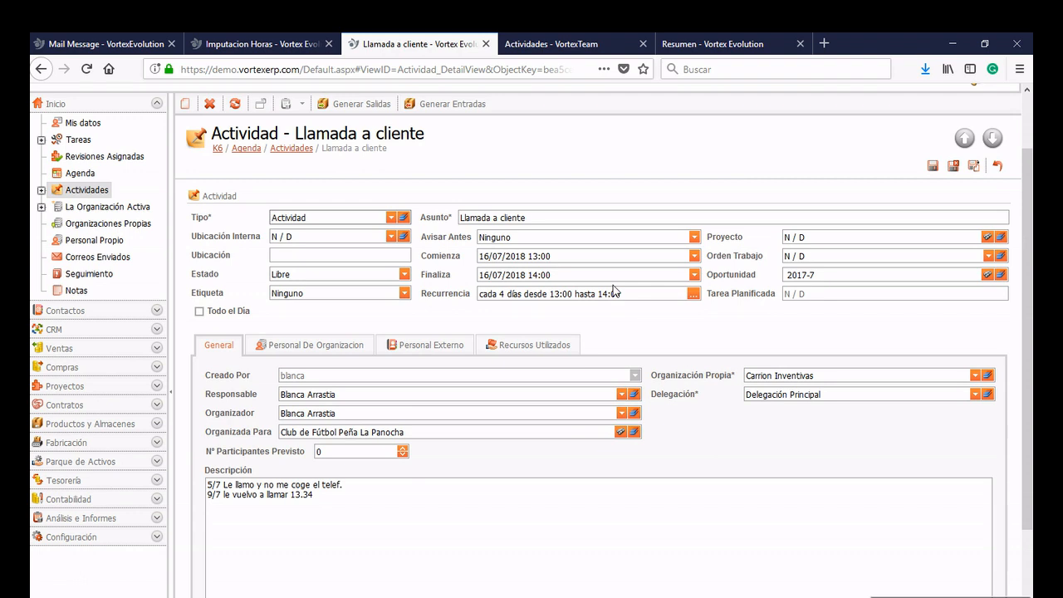
left_click(694, 237)
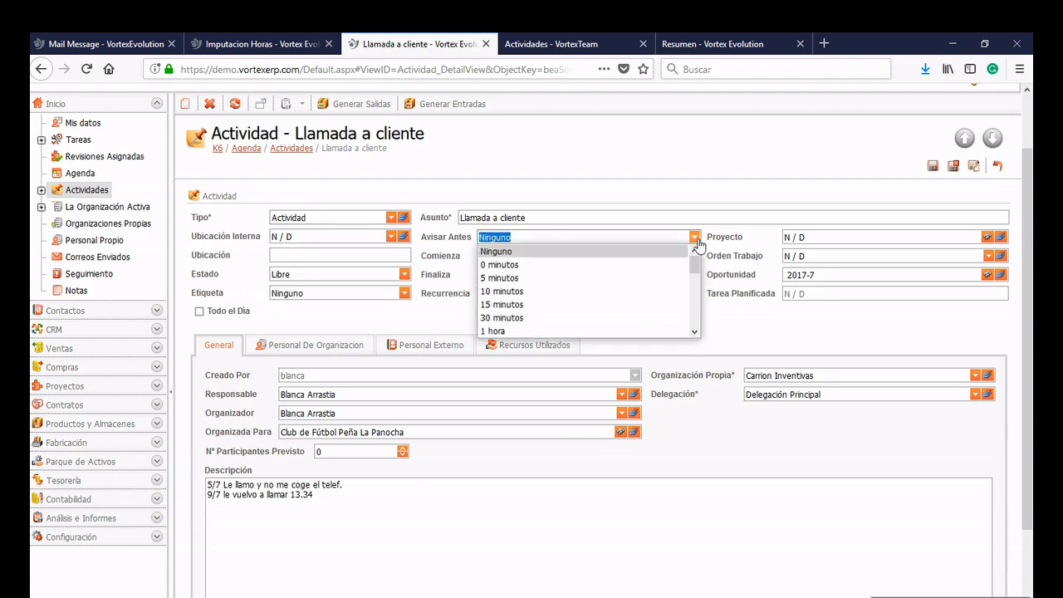
scroll(523, 294, "down", 3)
scroll(523, 294, "up", 3)
scroll(523, 294, "down", 4)
scroll(523, 294, "up", 4)
scroll(523, 294, "down", 1)
scroll(523, 296, "down", 3)
scroll(523, 295, "up", 7)
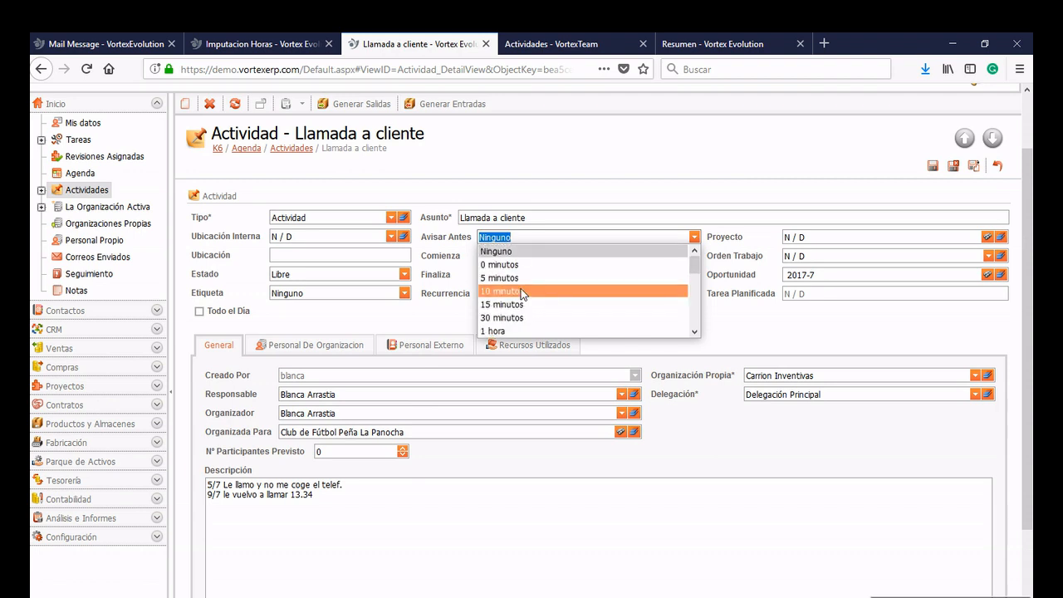
left_click(577, 185)
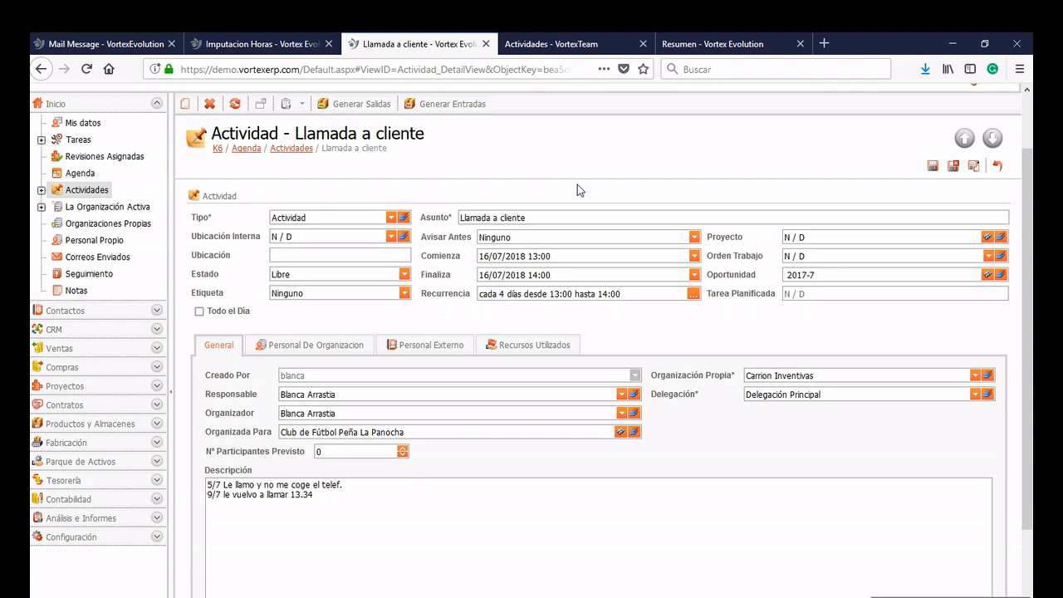
Open the Presupuestos list from the Ventas section and look over the sales quotes
left_click(87, 349)
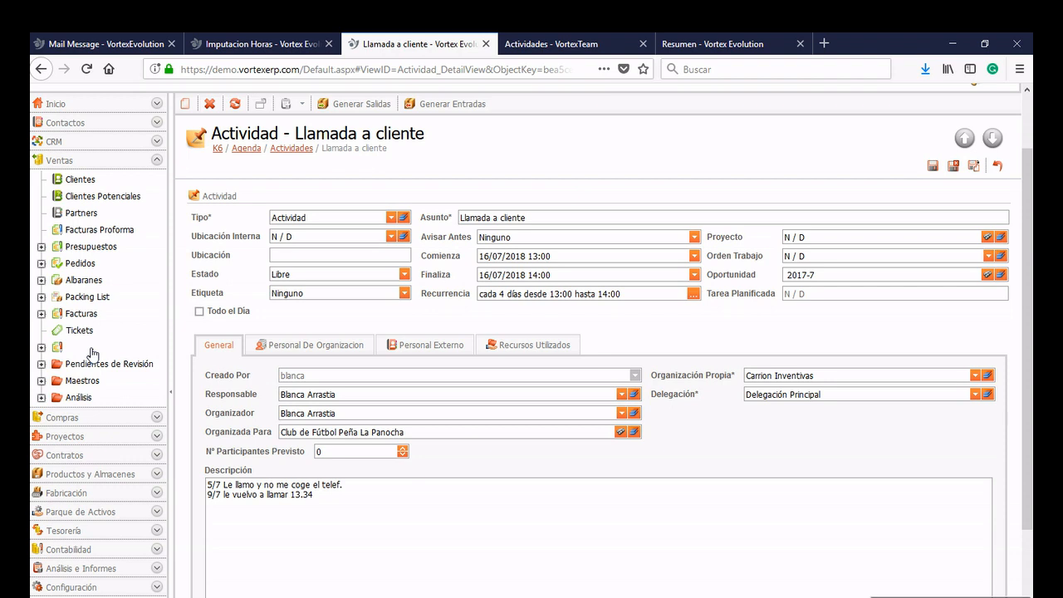
left_click(85, 249)
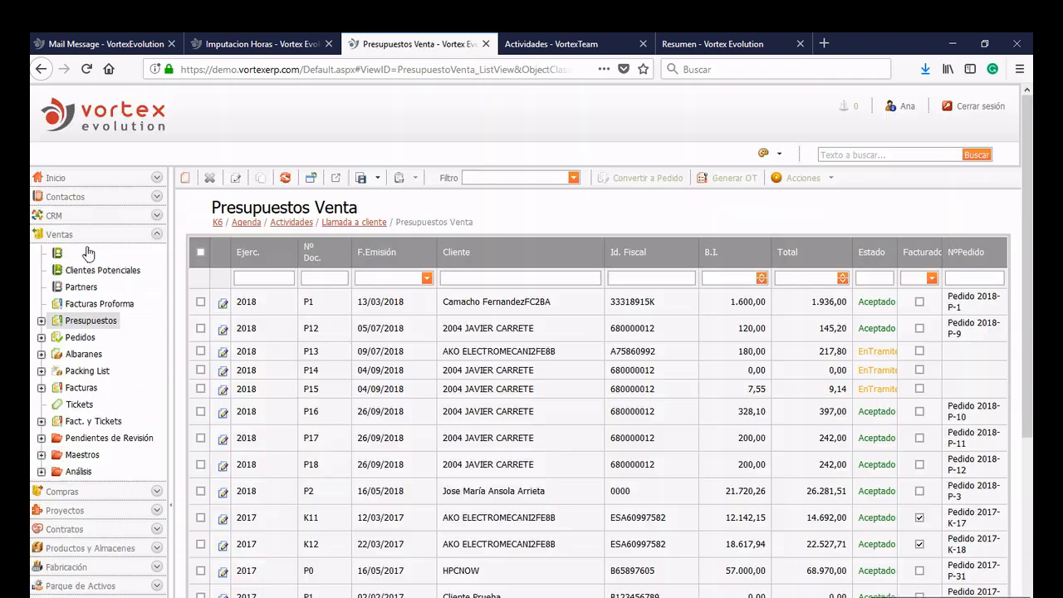
scroll(89, 252, "down", 2)
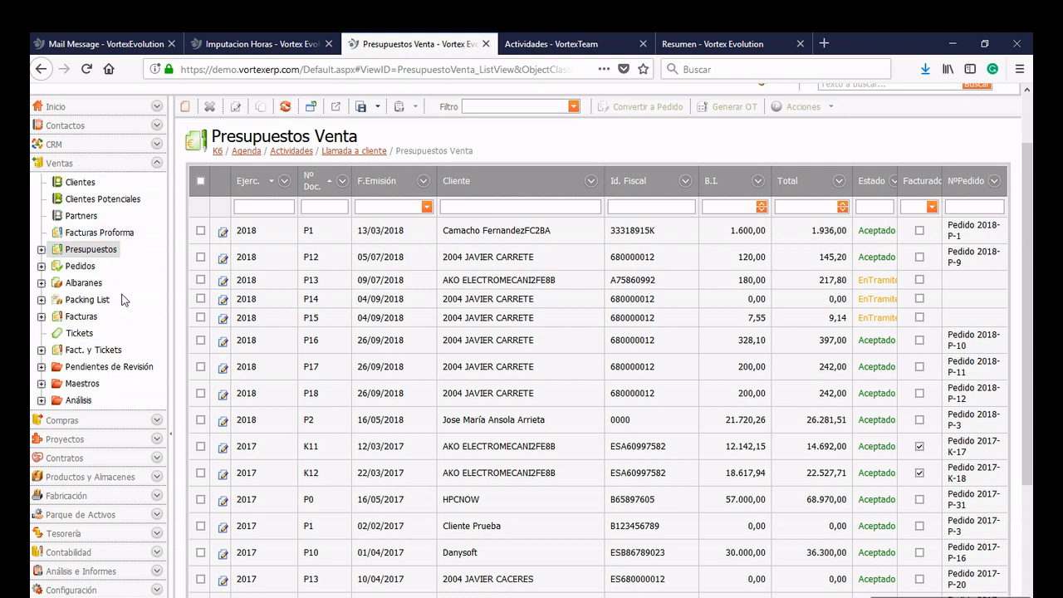
scroll(121, 298, "down", 2)
scroll(122, 298, "up", 2)
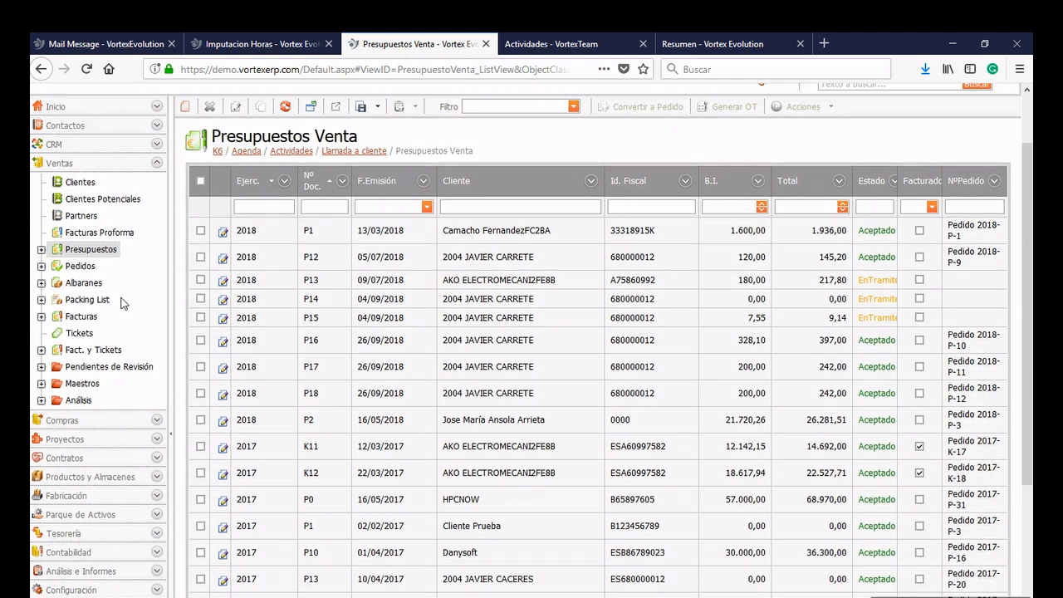
Expand the Compras section and open its Abastecimientos list
left_click(115, 426)
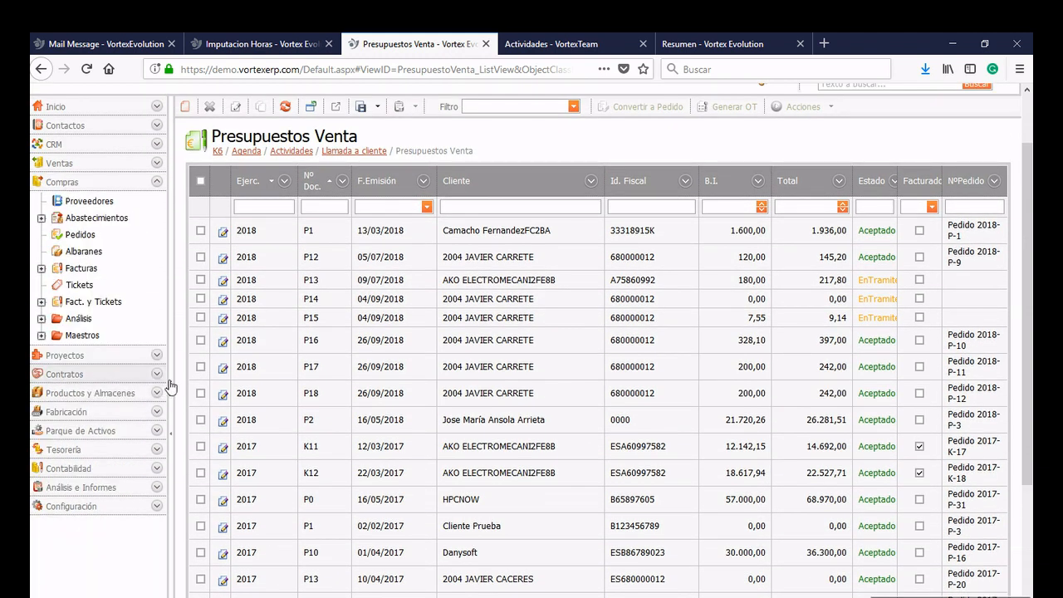
scroll(261, 351, "up", 2)
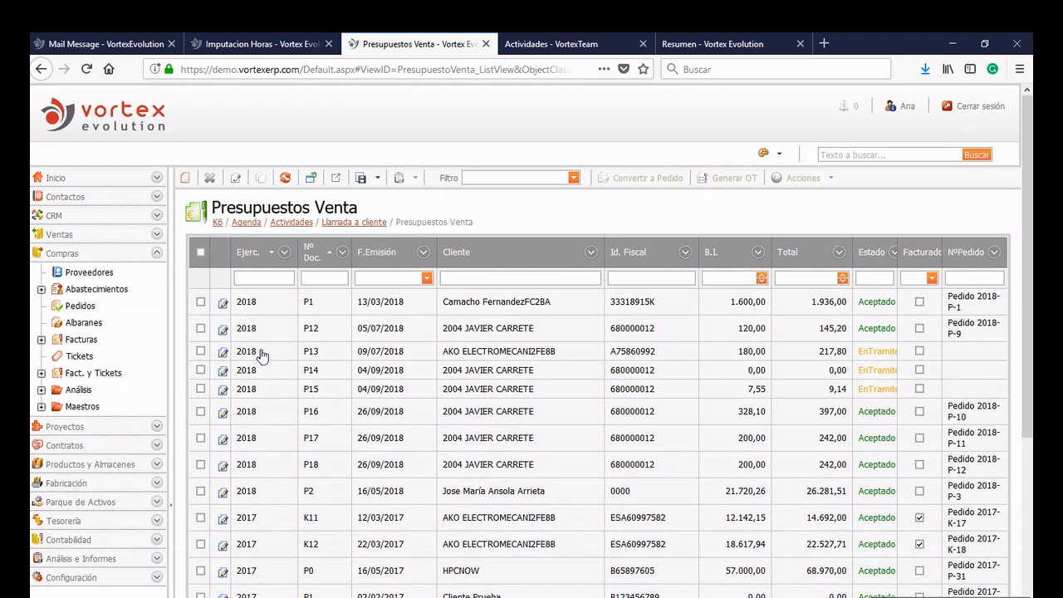
left_click(88, 290)
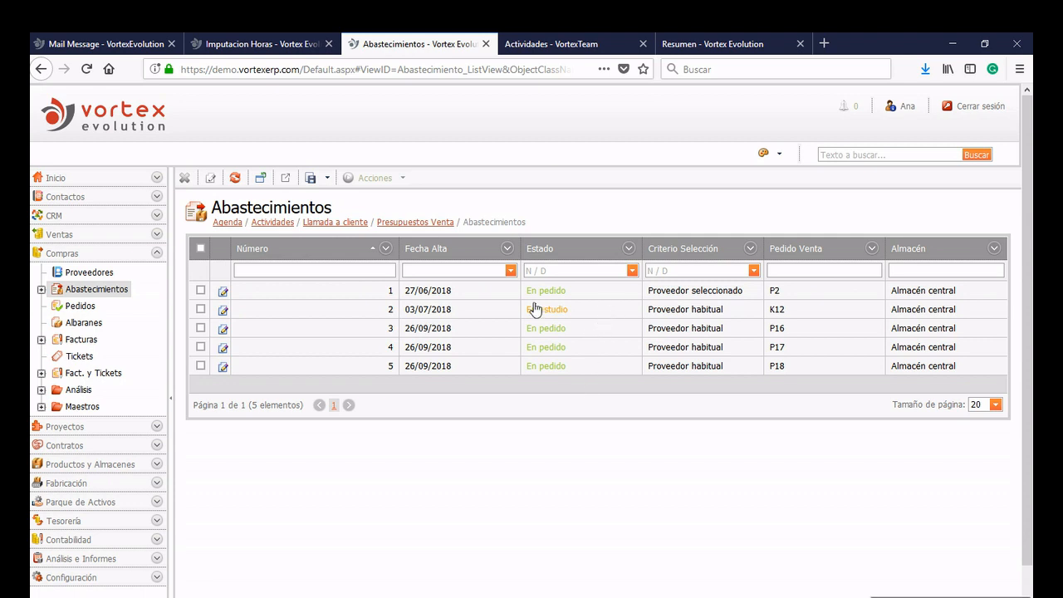
Open supply record number 2 and review its Propuestas, Pedidos Proveedor and Requerimientos
left_click(581, 314)
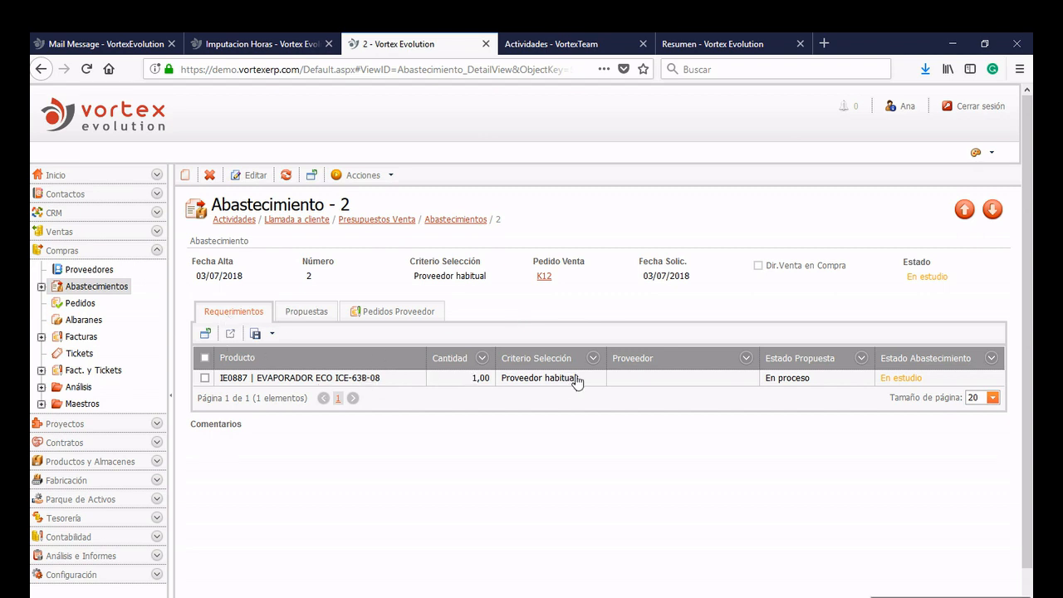
left_click(311, 318)
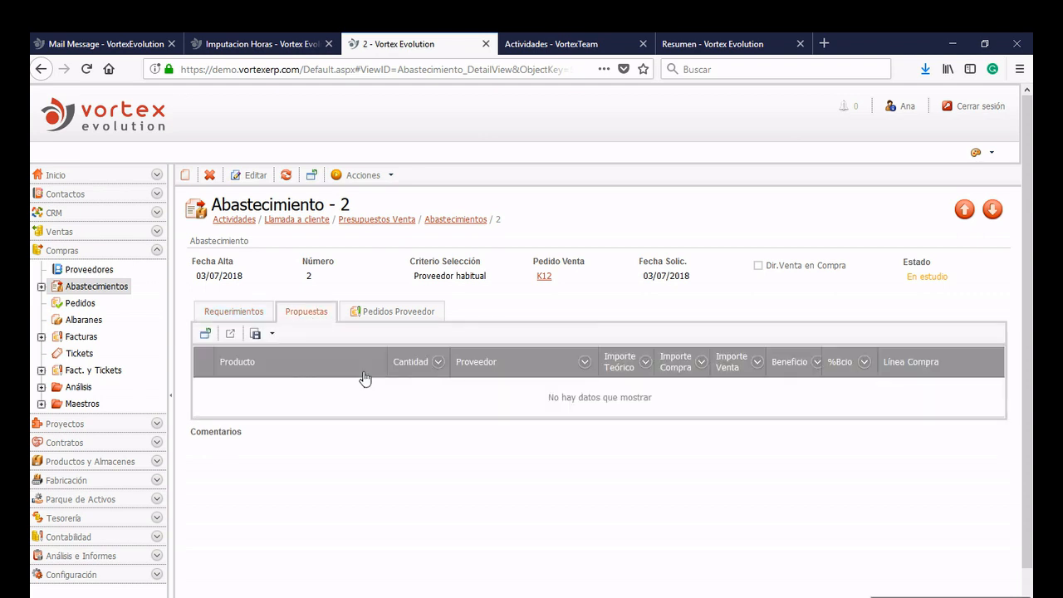
left_click(398, 318)
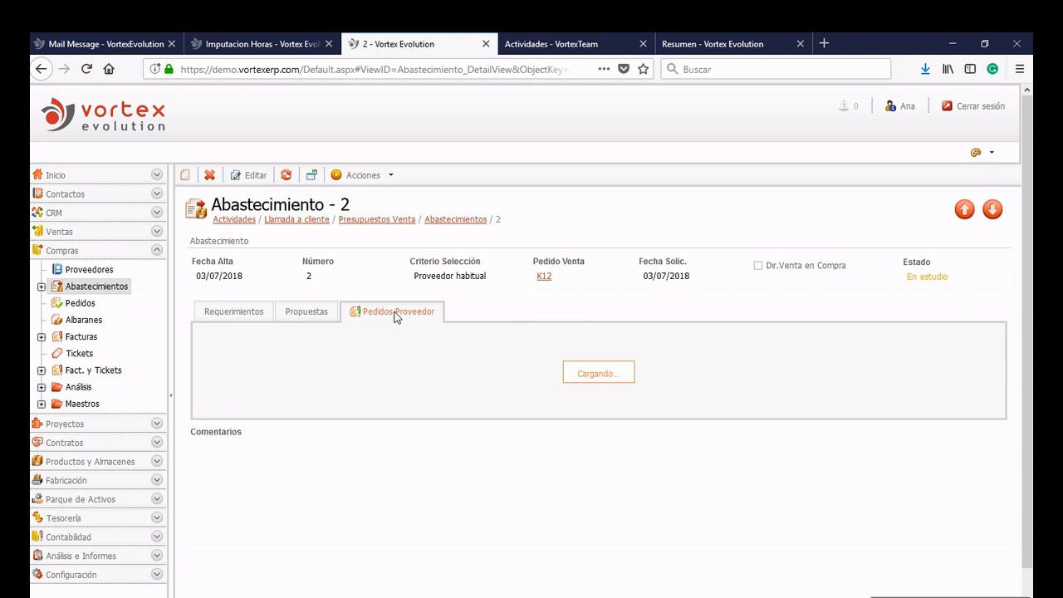
left_click(240, 321)
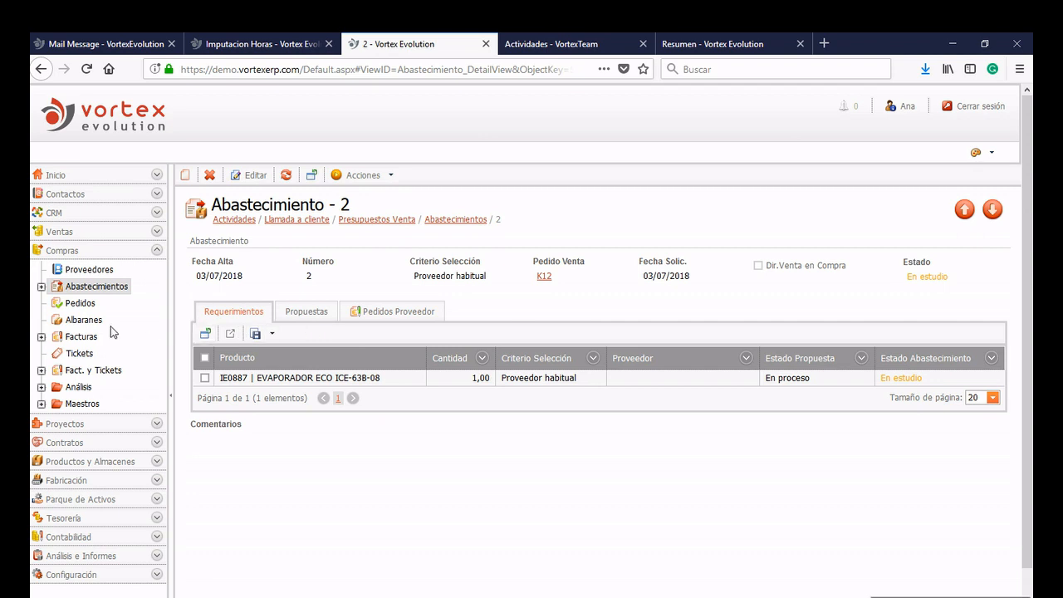
Open the Tickets list from the Ventas section and set its filter to Todos
left_click(88, 232)
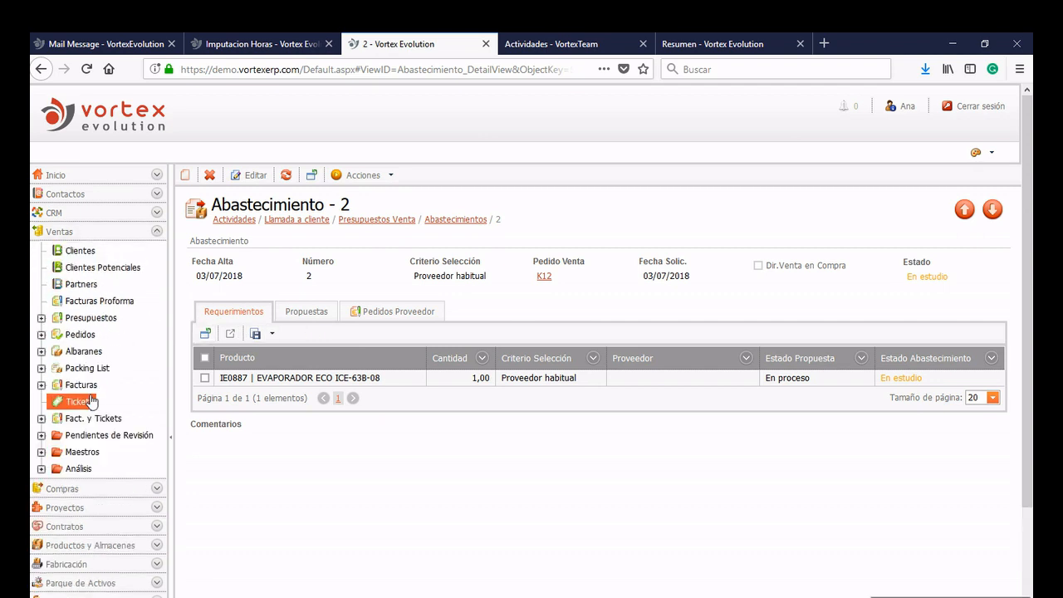
scroll(93, 404, "down", 2)
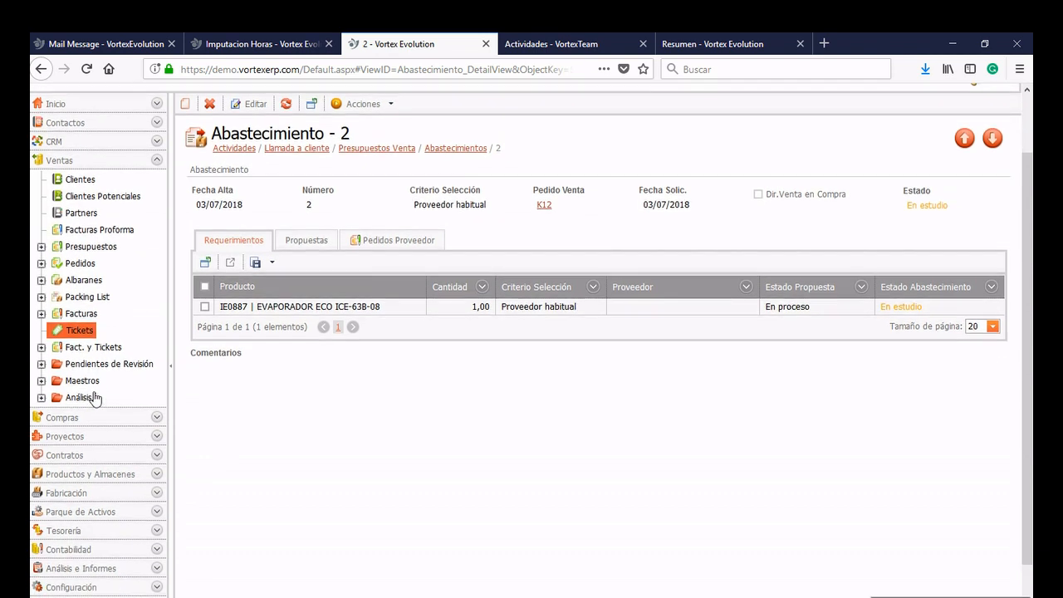
left_click(80, 332)
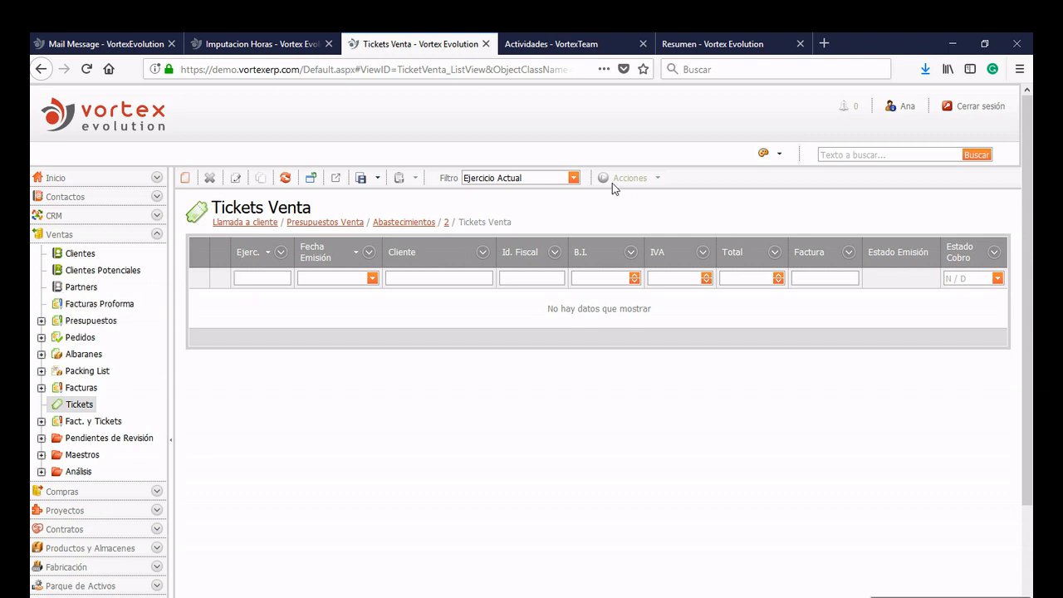
left_click(573, 178)
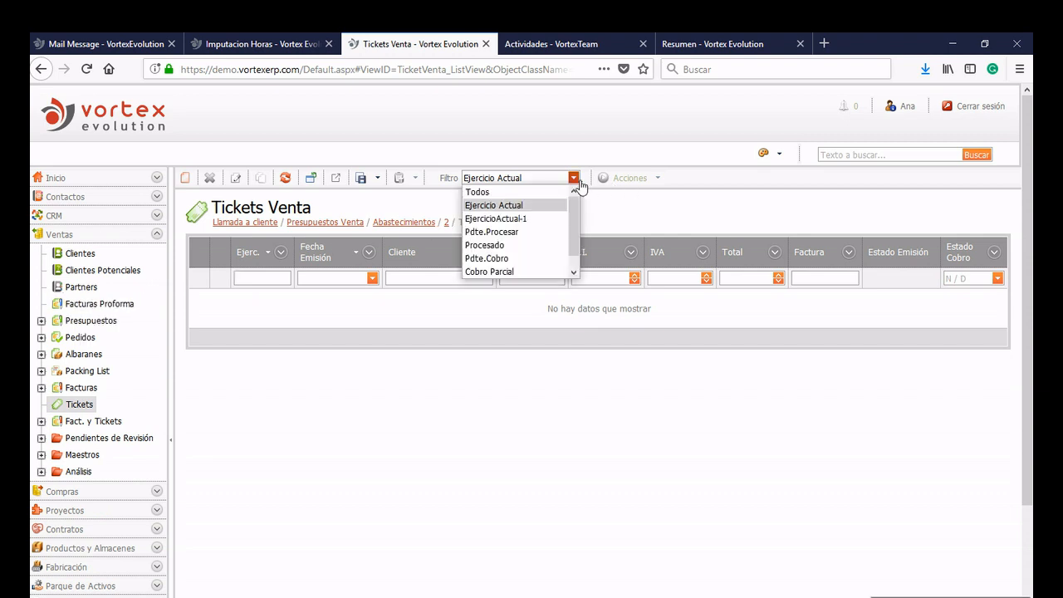
left_click(506, 192)
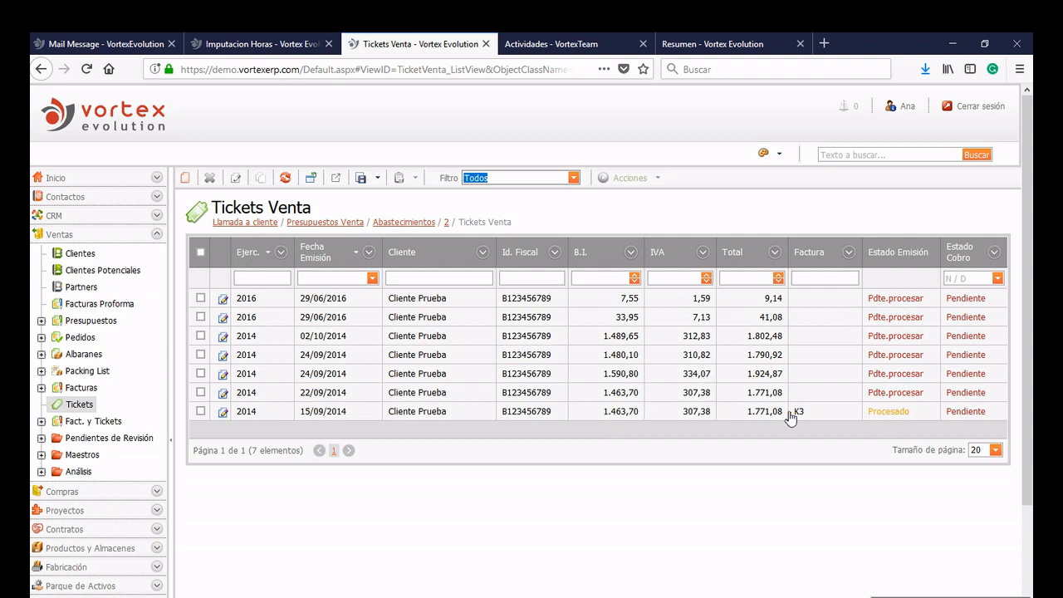
Open the processed sales ticket dated 15/09/2014 and look over its general data
left_click(408, 410)
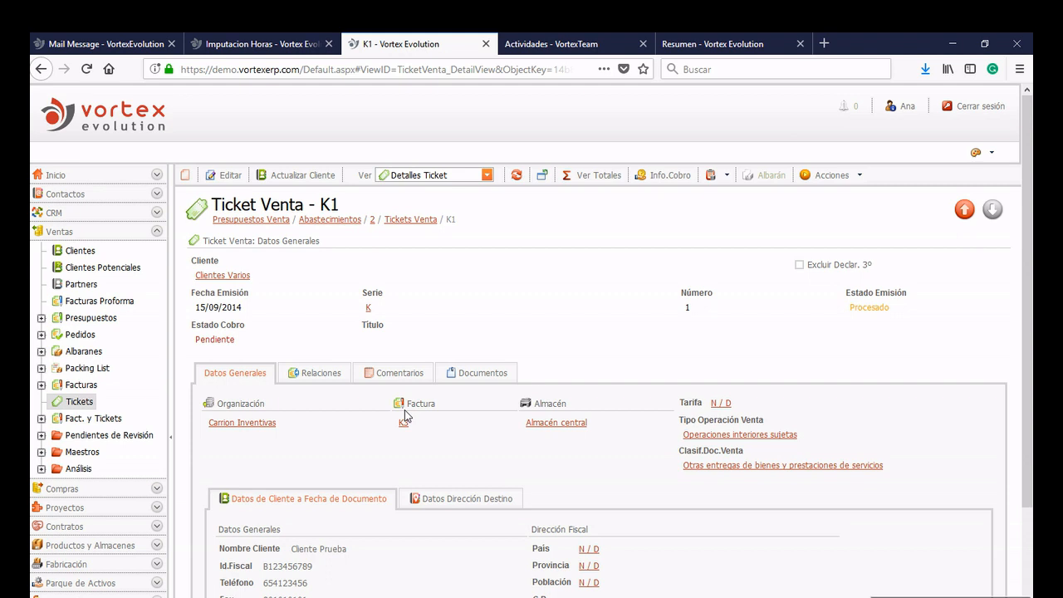
scroll(576, 322, "down", 2)
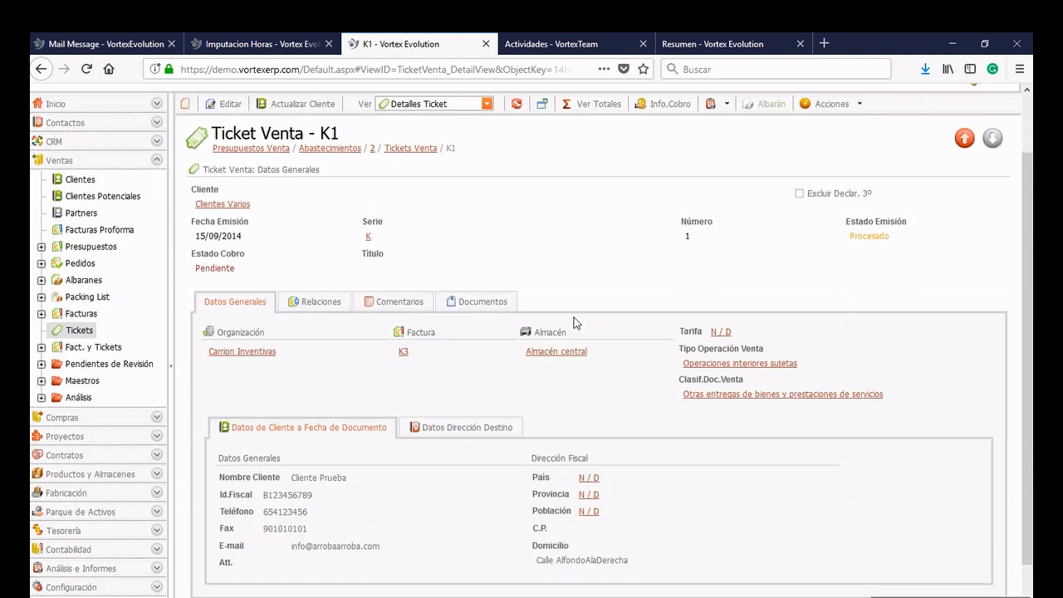
scroll(575, 322, "up", 1)
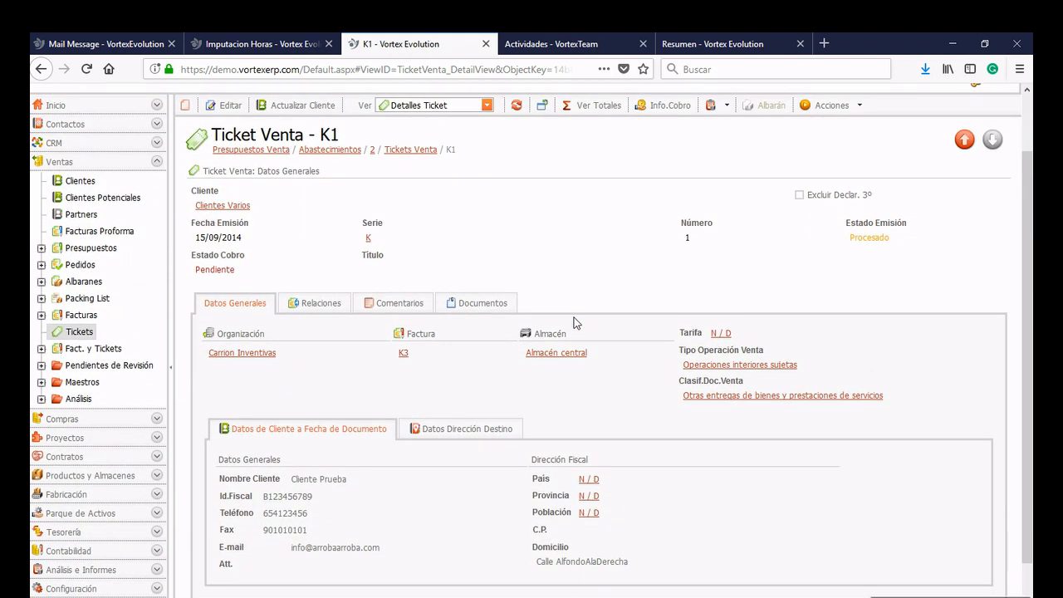
Switch the ticket to its Tesorería y Contabilidad view and review the Efectos and Asiento Contable
left_click(489, 106)
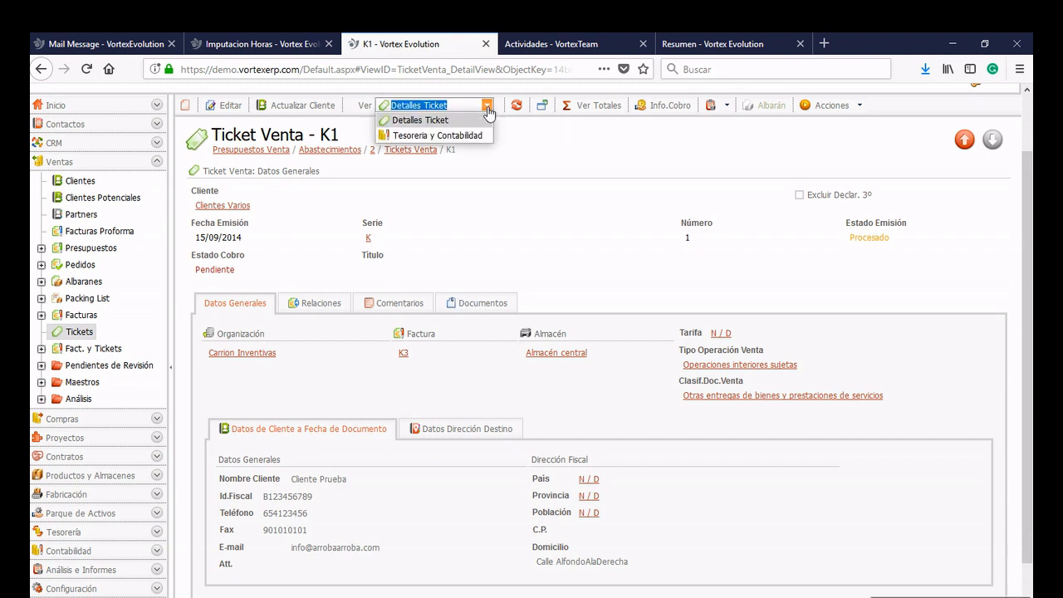
left_click(444, 137)
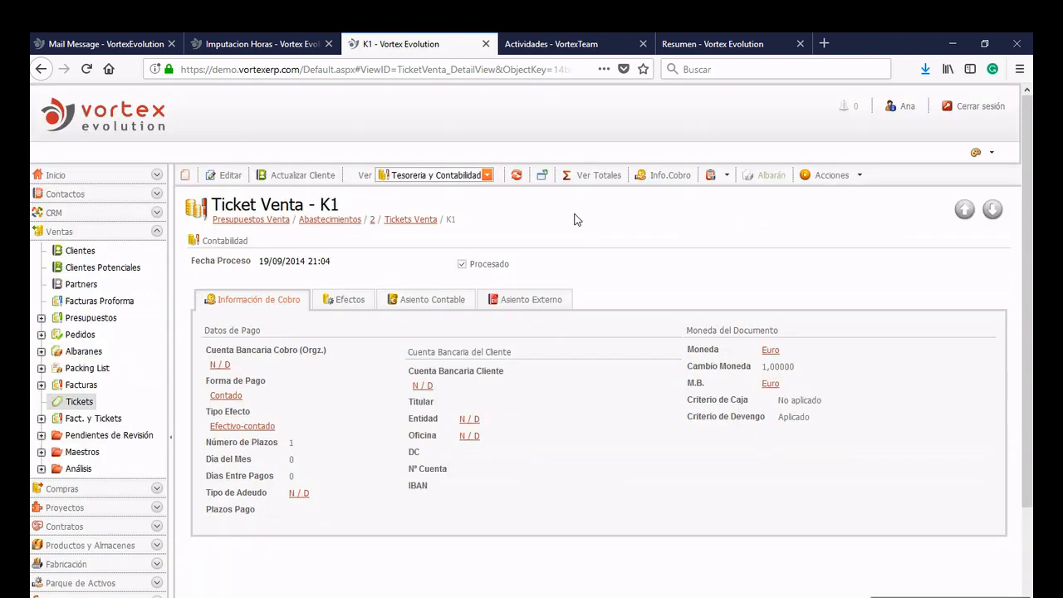
left_click(350, 301)
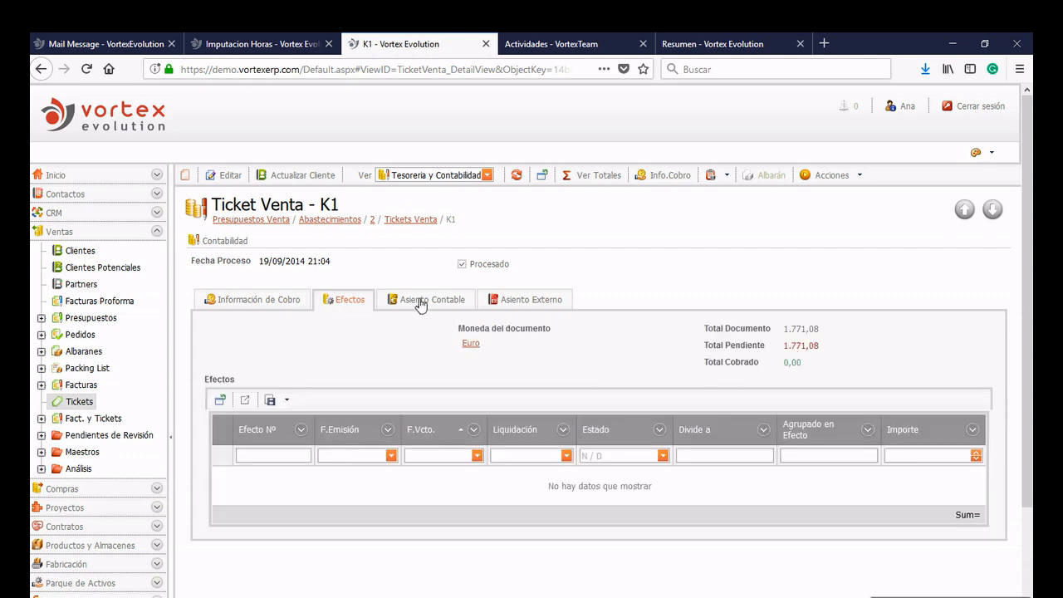
left_click(420, 302)
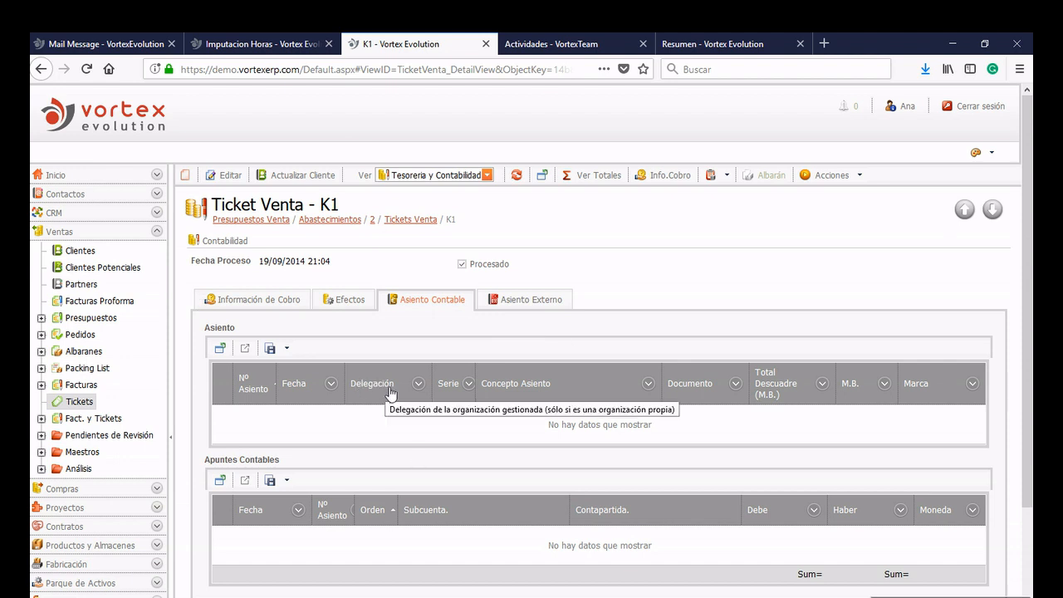
left_click_drag(308, 270, 297, 270)
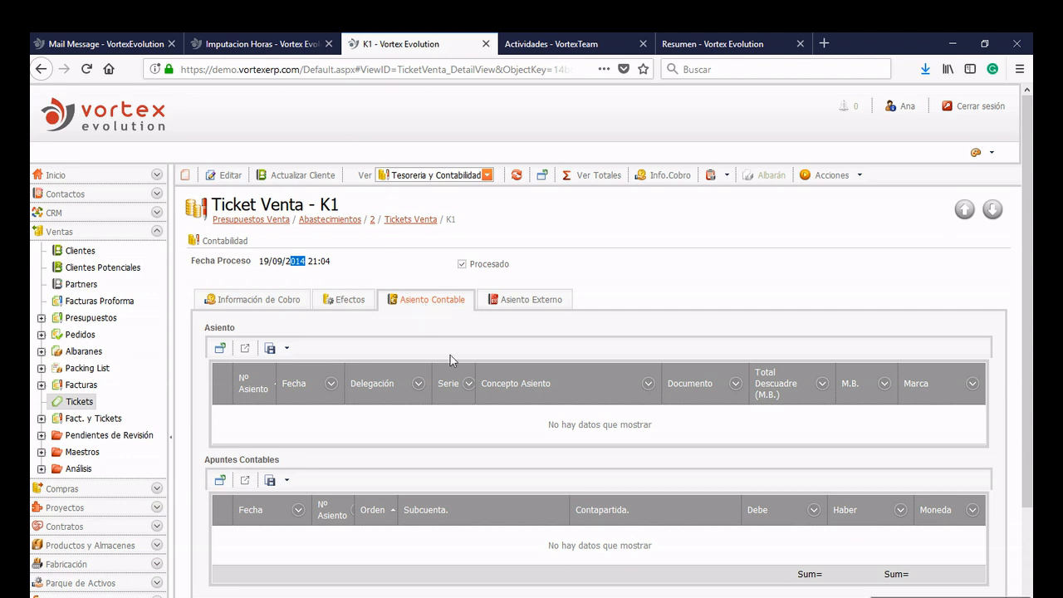
scroll(419, 312, "down", 1)
scroll(423, 318, "up", 1)
Open the Facturas list from the Ventas section and open the 2017 invoice K3 to look over its details
left_click(83, 385)
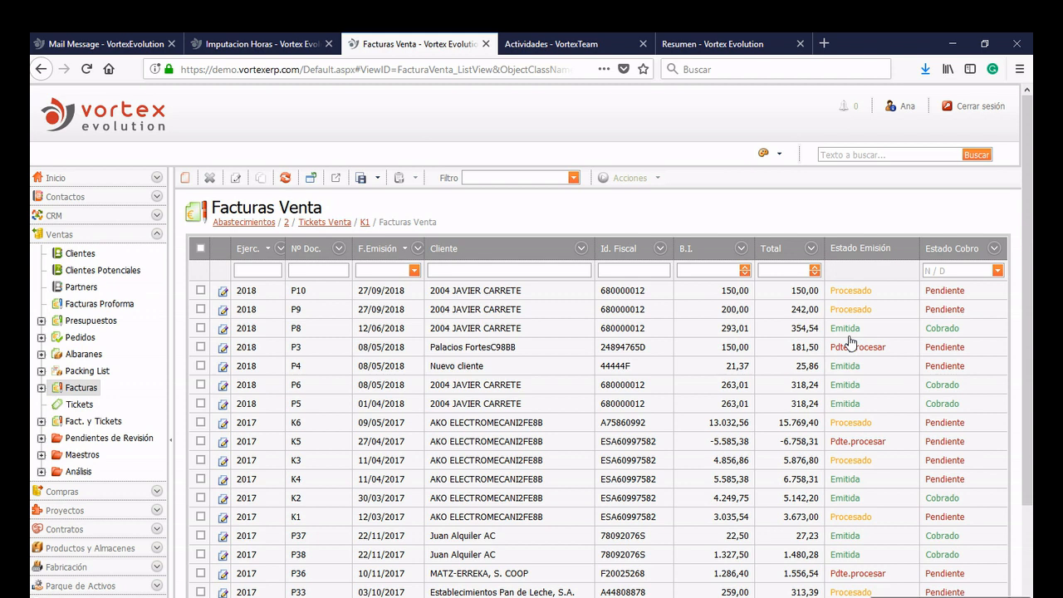
scroll(885, 410, "down", 1)
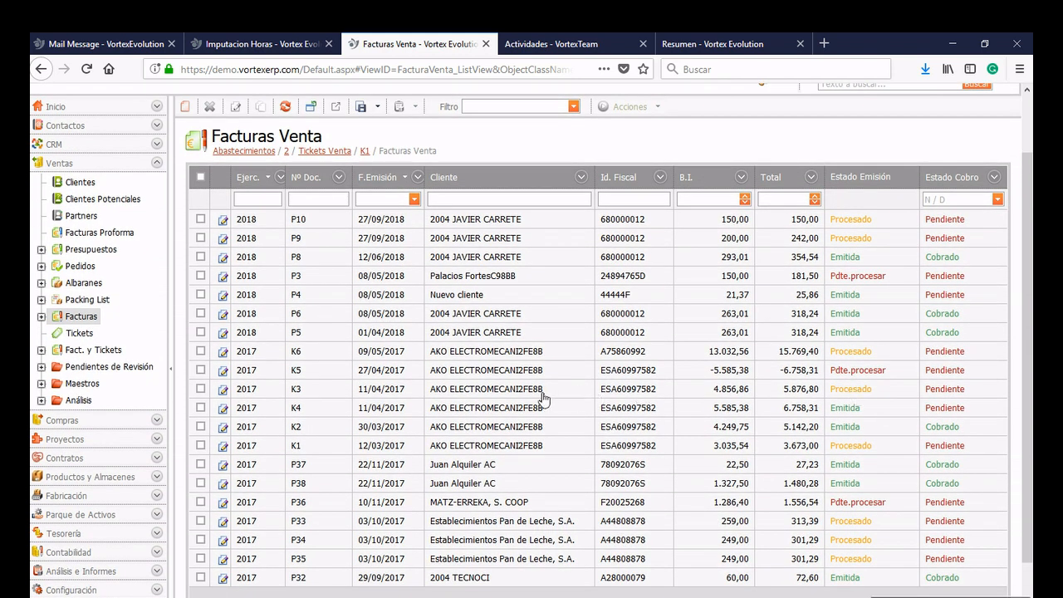
left_click(479, 394)
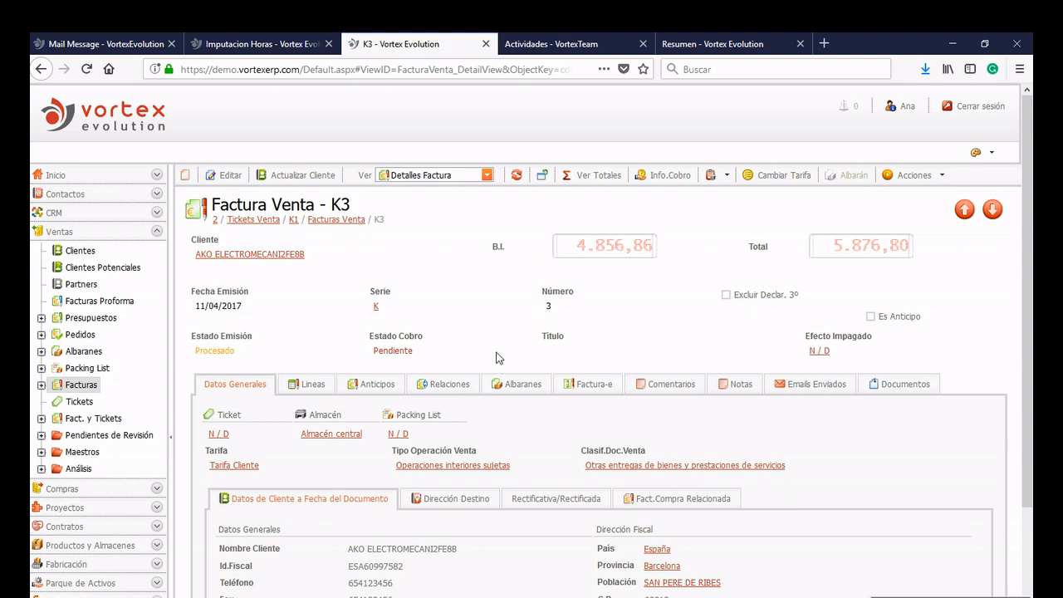
scroll(498, 356, "down", 2)
Review invoice K3's Efectos and Asiento Contable in the Tesorería y Contabilidad view, and show its available Acciones
left_click(488, 104)
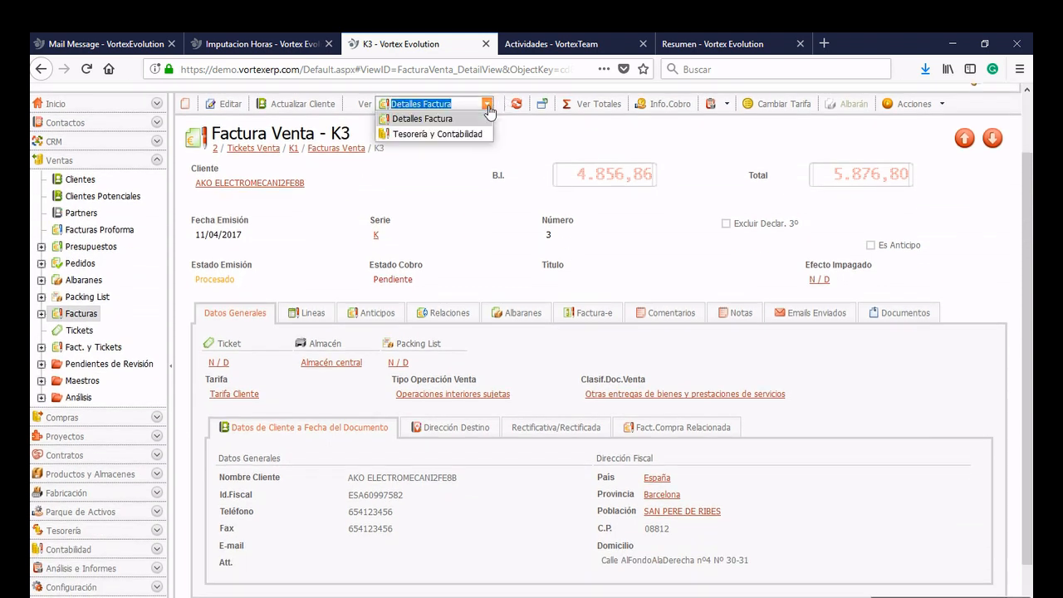
left_click(448, 133)
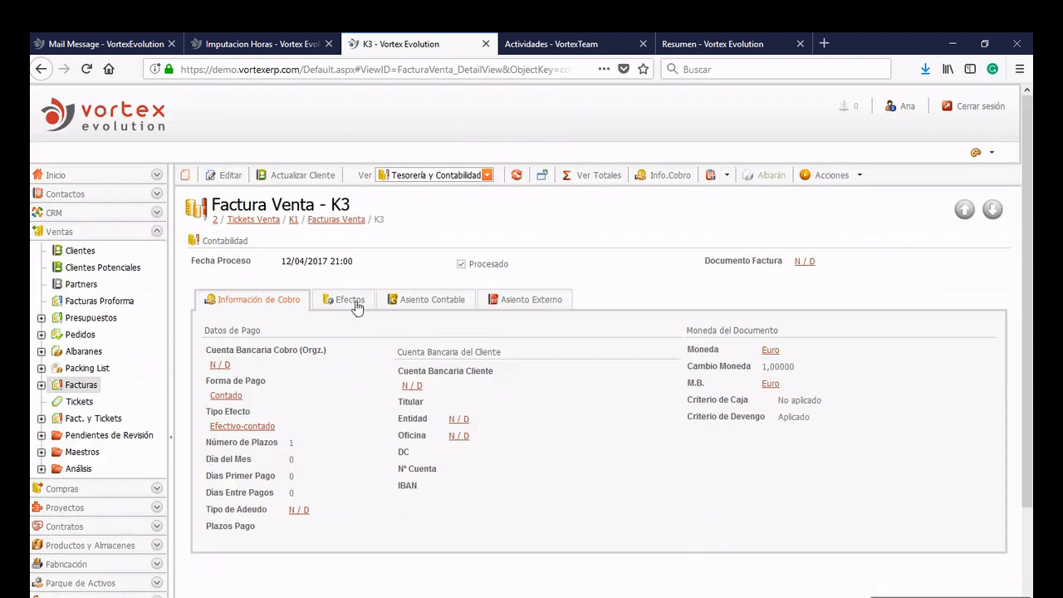
left_click(355, 305)
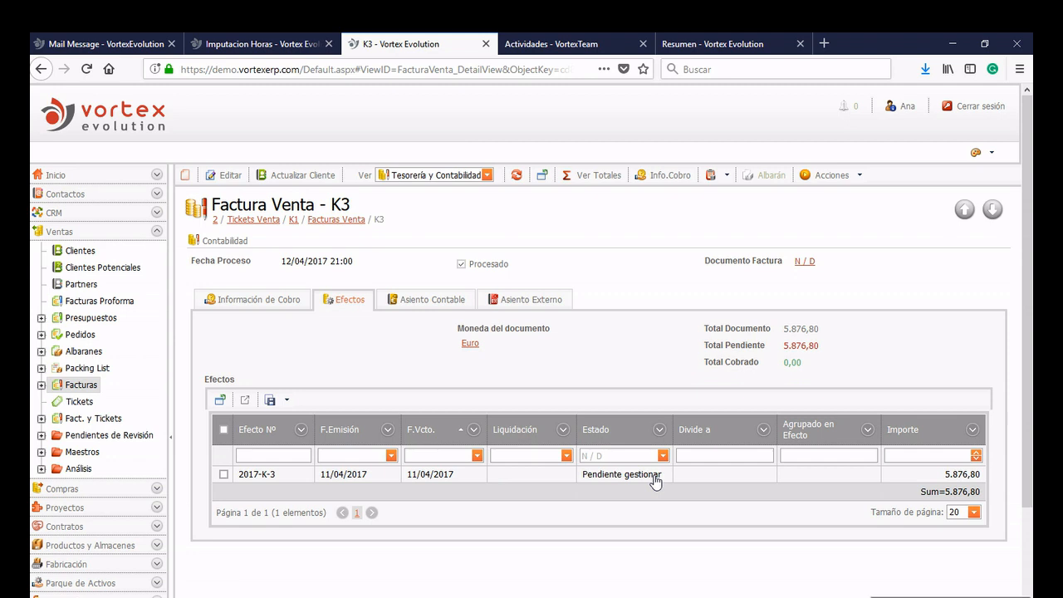
left_click(417, 300)
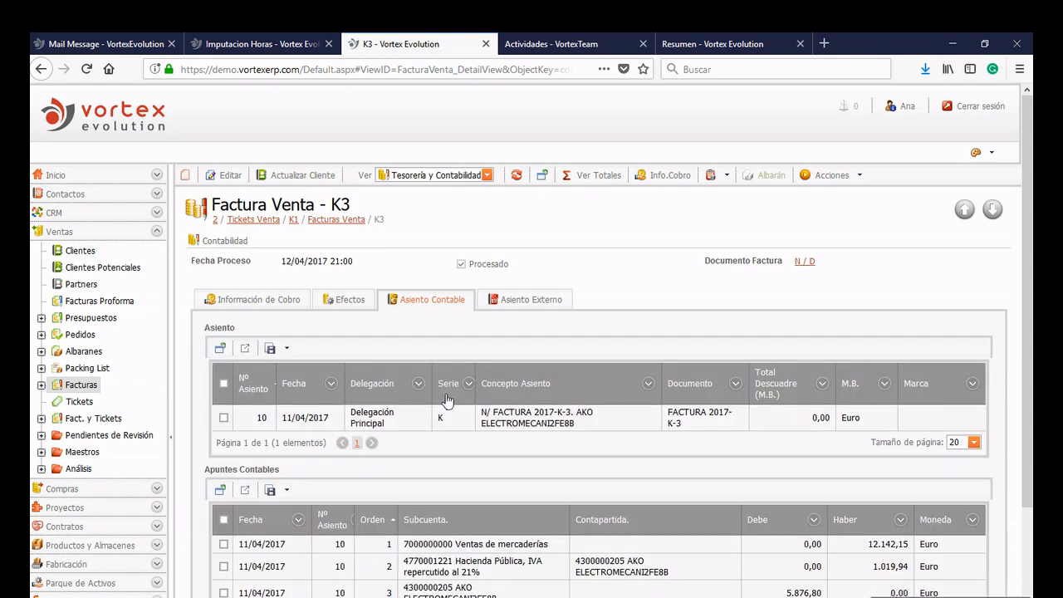
scroll(531, 336, "down", 2)
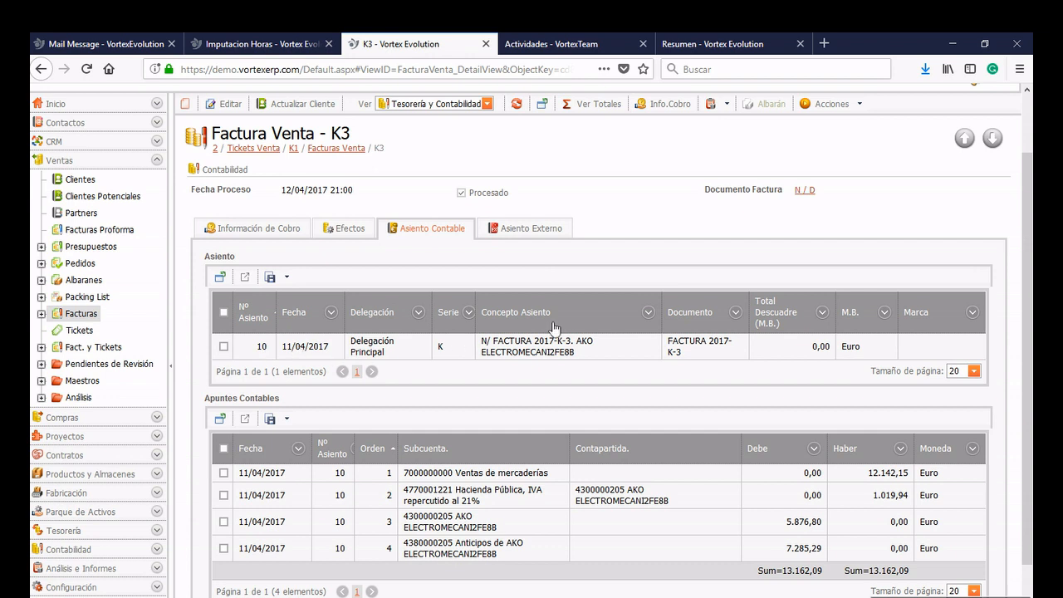
scroll(555, 328, "up", 2)
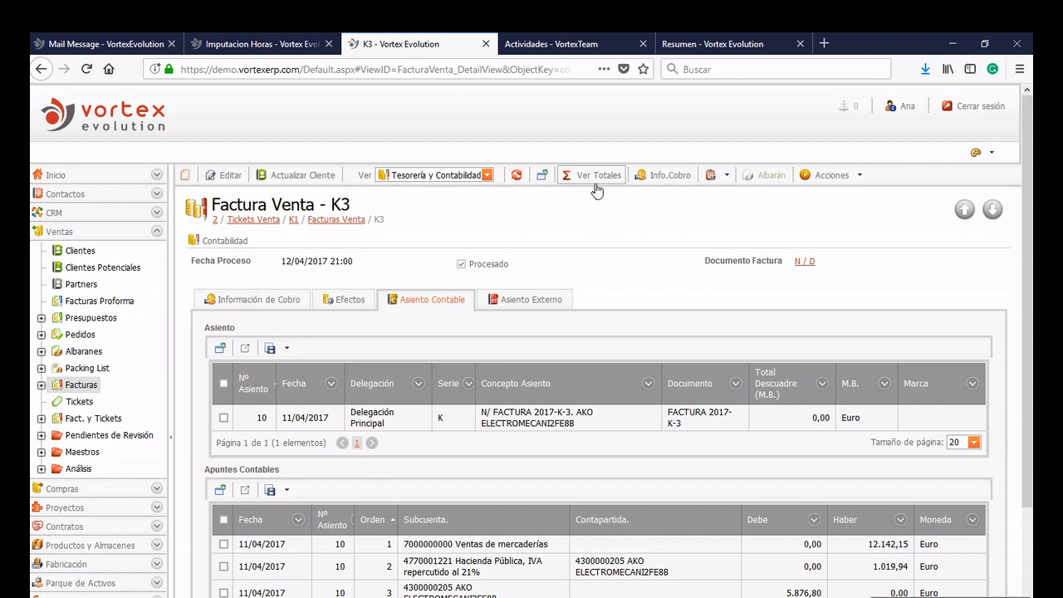
left_click(840, 182)
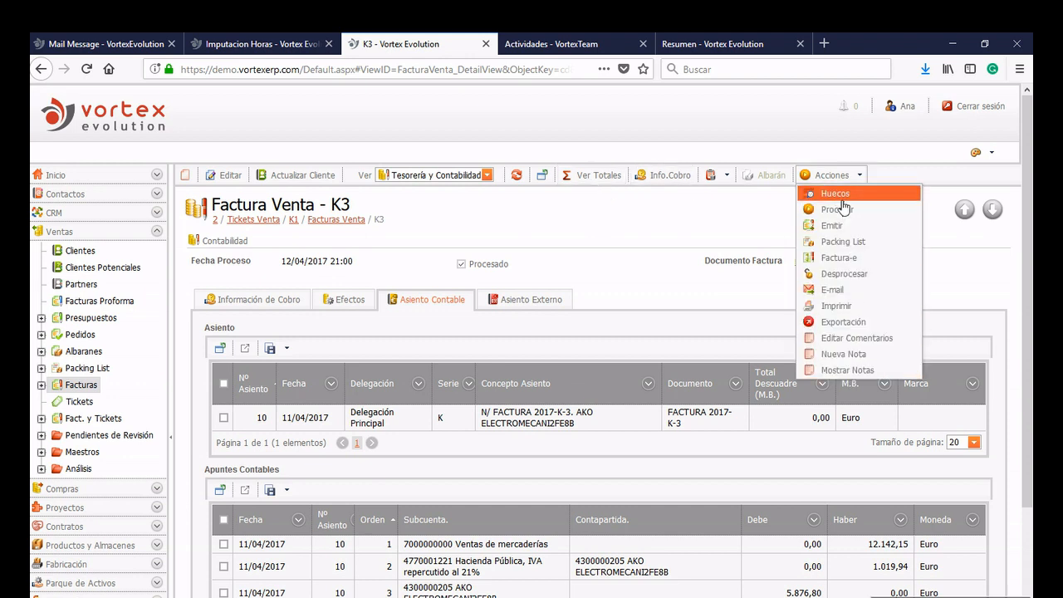
Expand the Proyectos section of the navigation while invoice K3 stays open
scroll(75, 230, "down", 3)
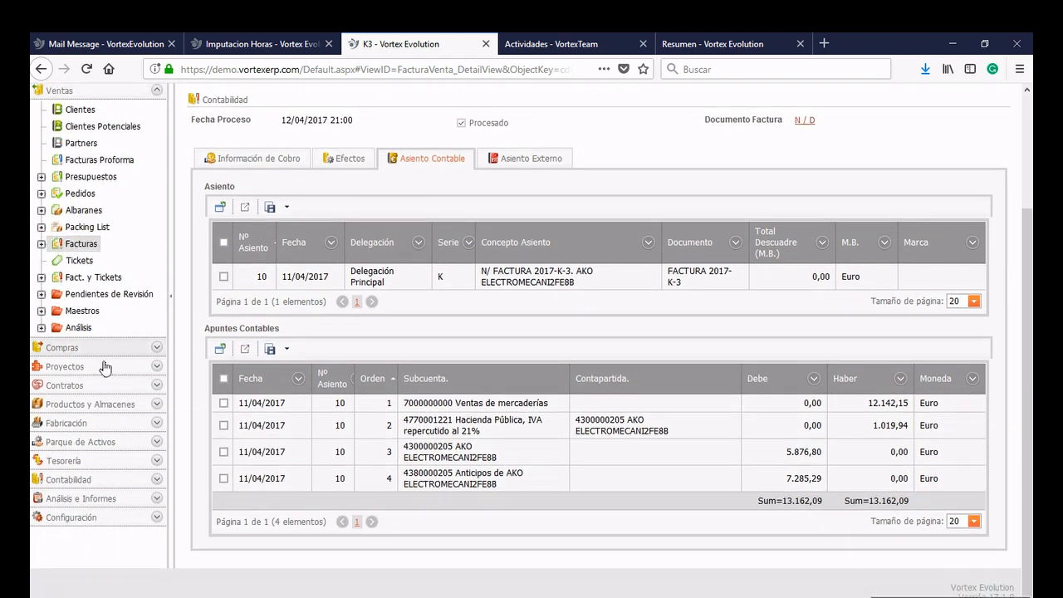
left_click(105, 367)
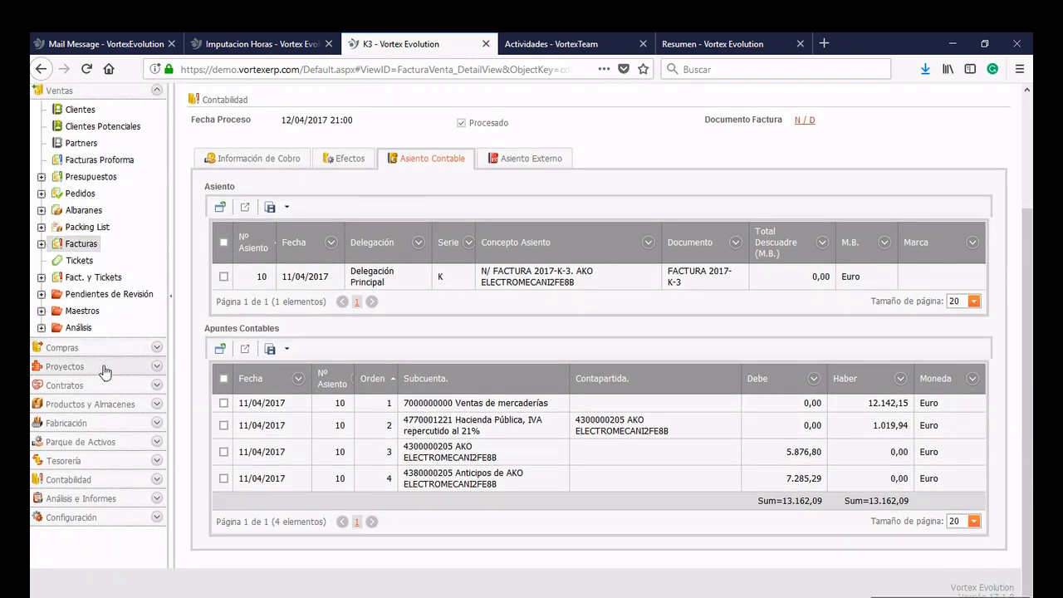
scroll(359, 87, "up", 3)
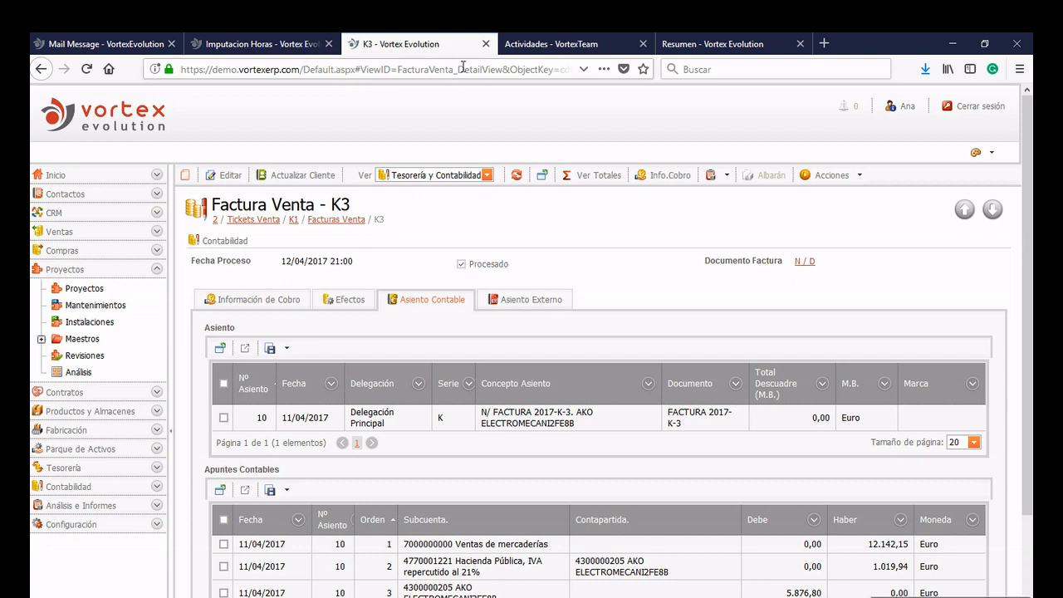
Switch to VortexTeam's Actividades, move on to the extranet, and open its Facturas Pendientes list, reloading the page
left_click(577, 52)
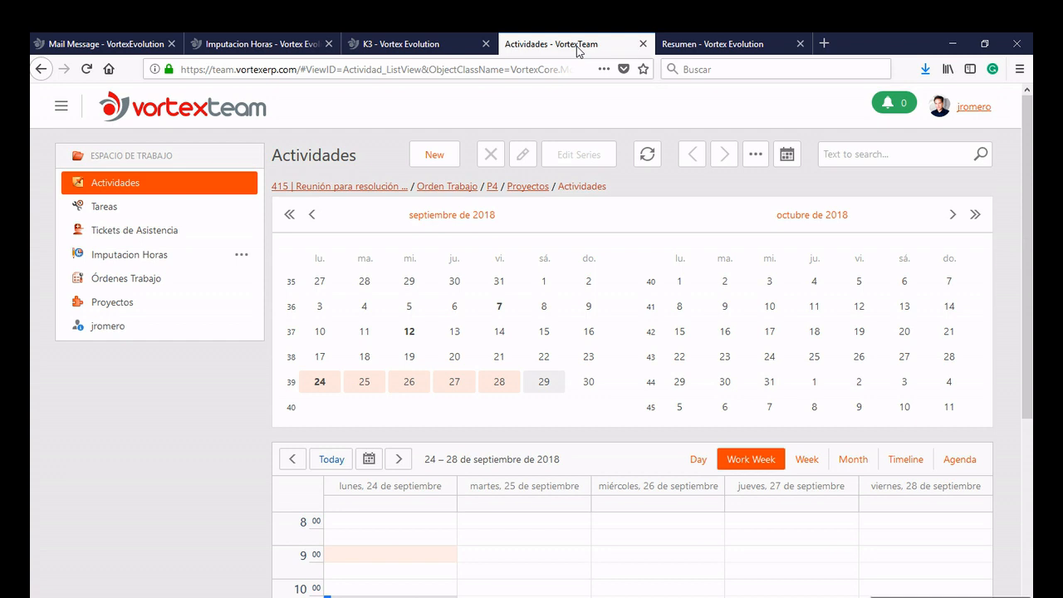
left_click(708, 48)
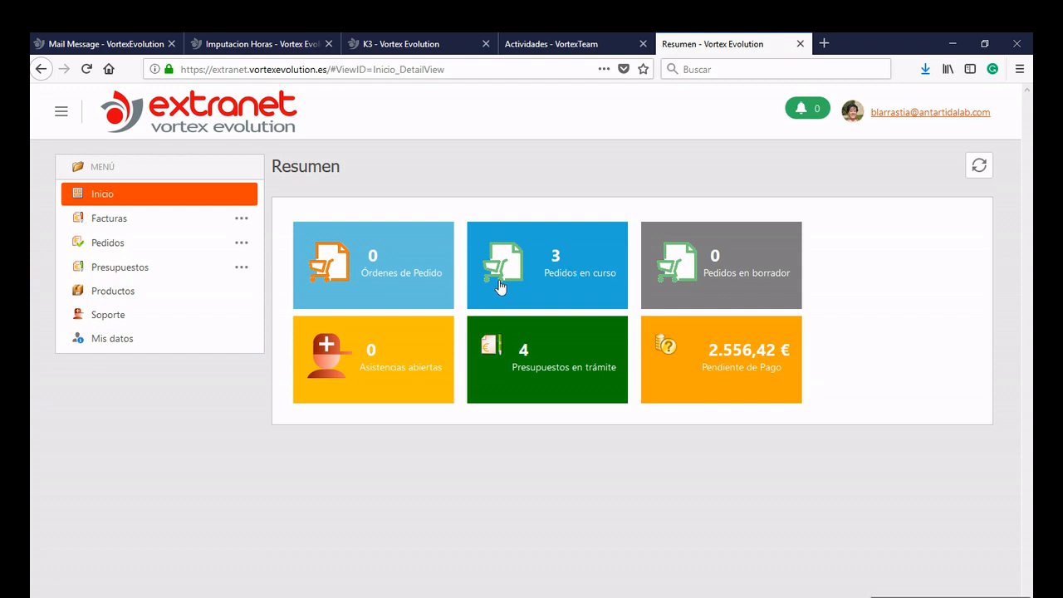
left_click(528, 275)
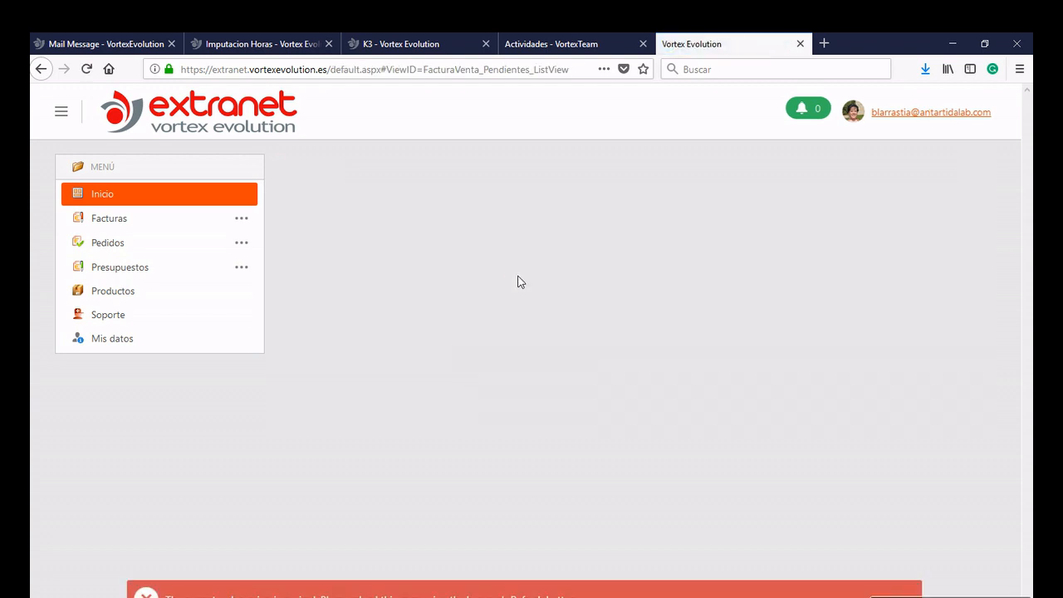
left_click(85, 68)
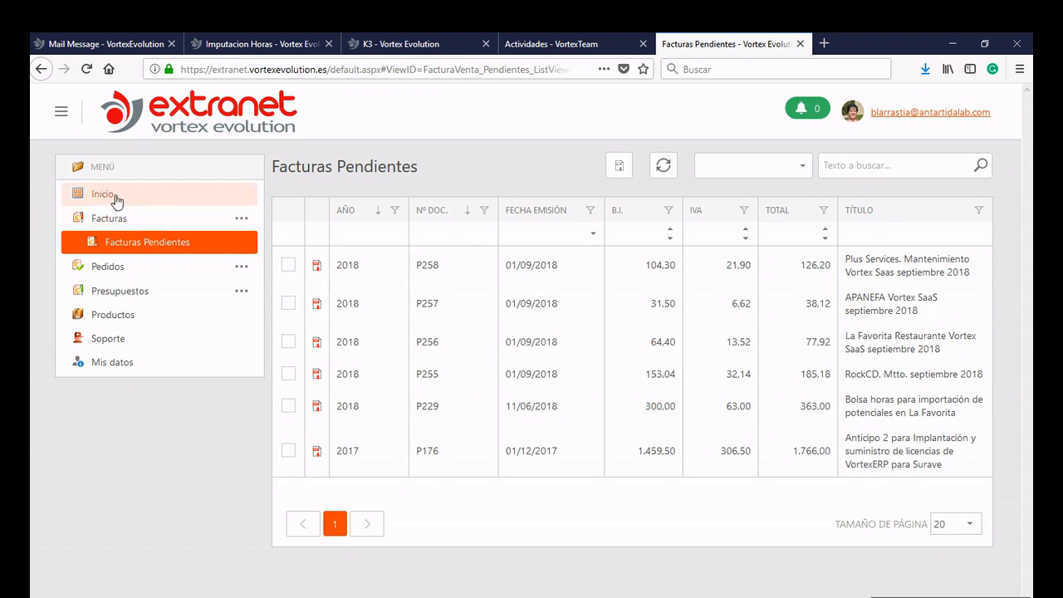
Open the extranet's Pedidos list, expand its sub-lists, and open the Productos list
left_click(107, 265)
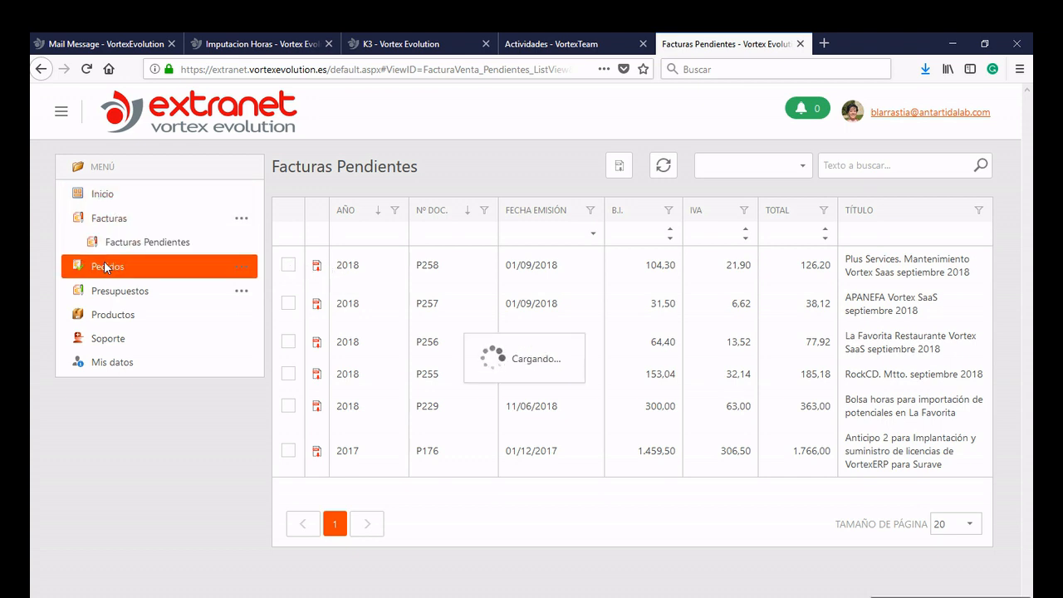
left_click(245, 269)
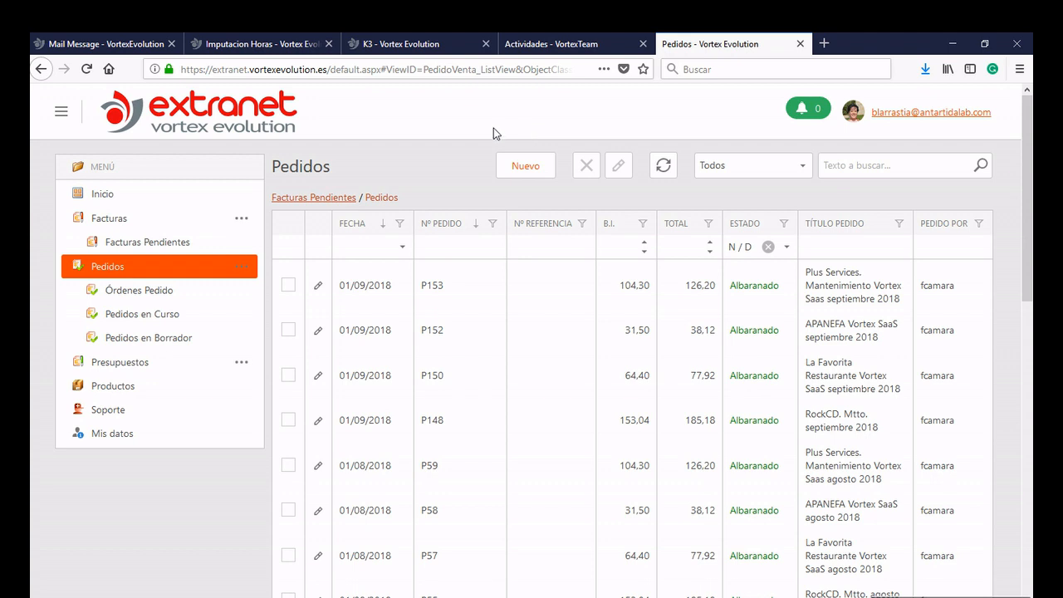
left_click(118, 390)
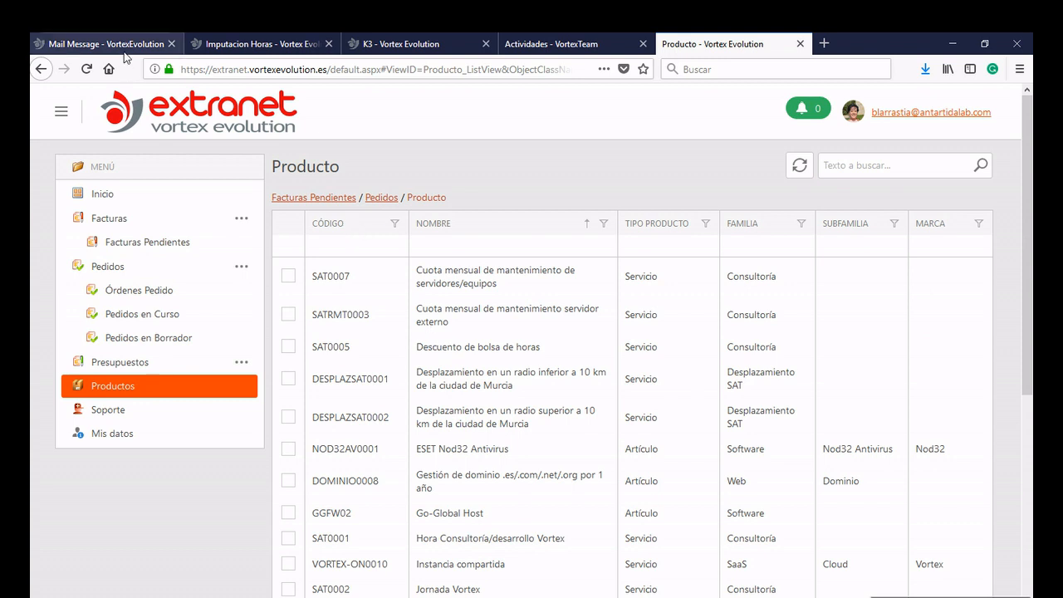
Return to Vortex Evolution's Imputacion Horas page, open the Proyectos list from the Proyectos section, and look over the projects
left_click(214, 43)
scroll(154, 408, "down", 2)
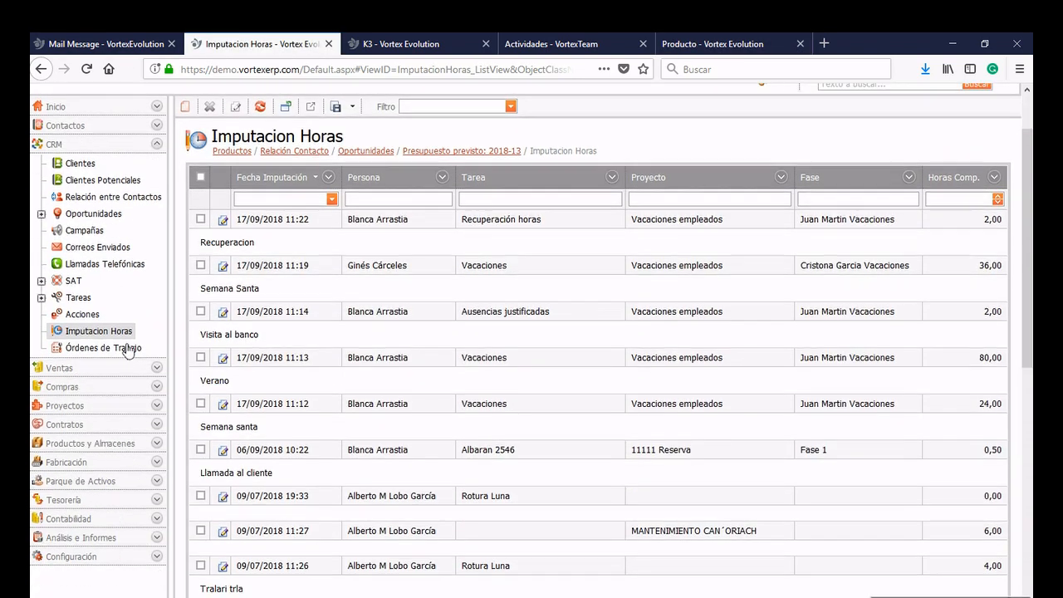
left_click(94, 407)
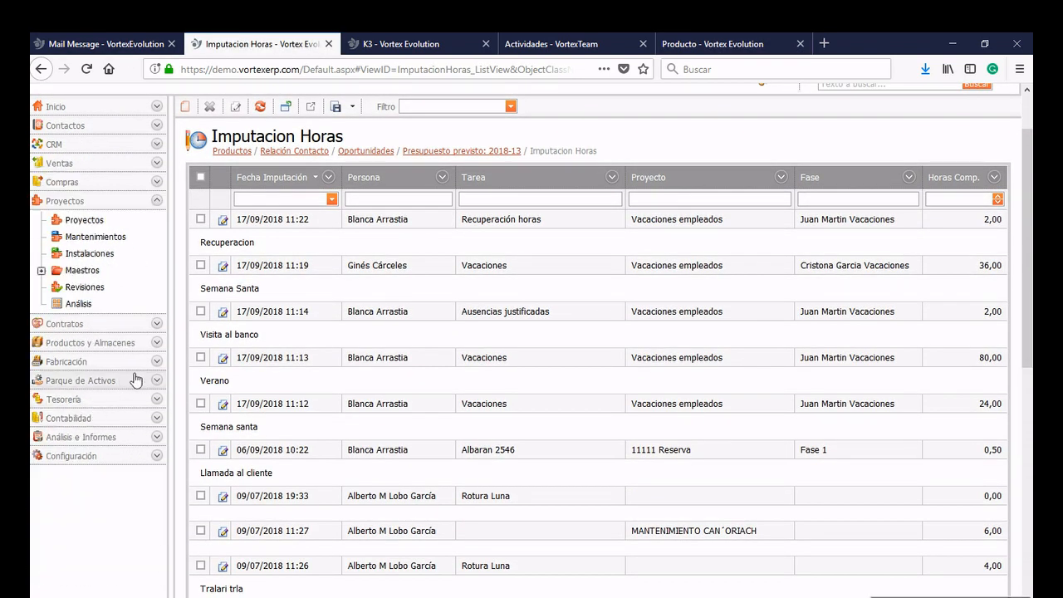
left_click(98, 225)
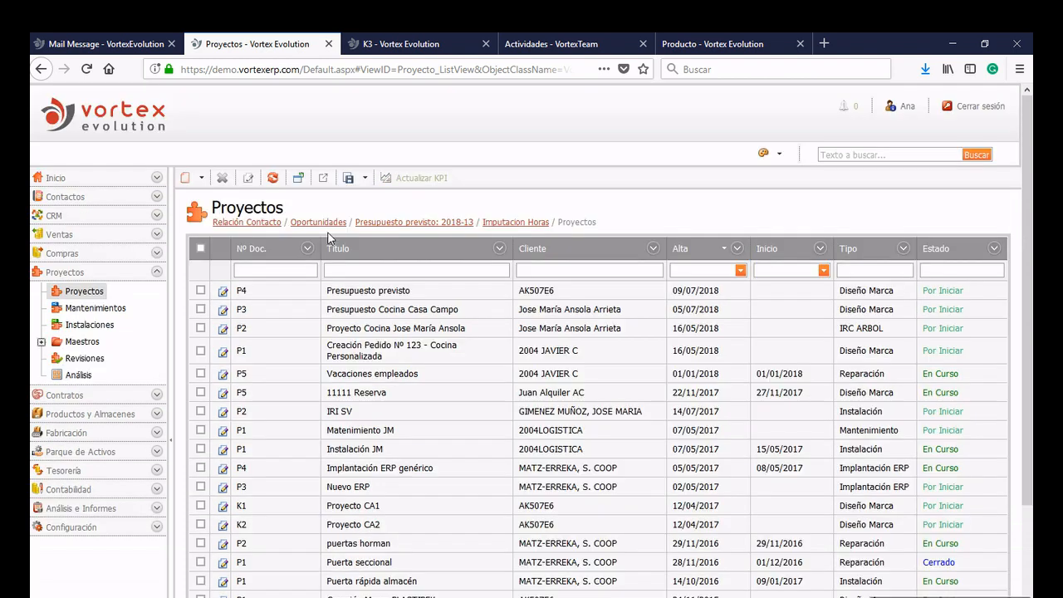
scroll(403, 261, "down", 2)
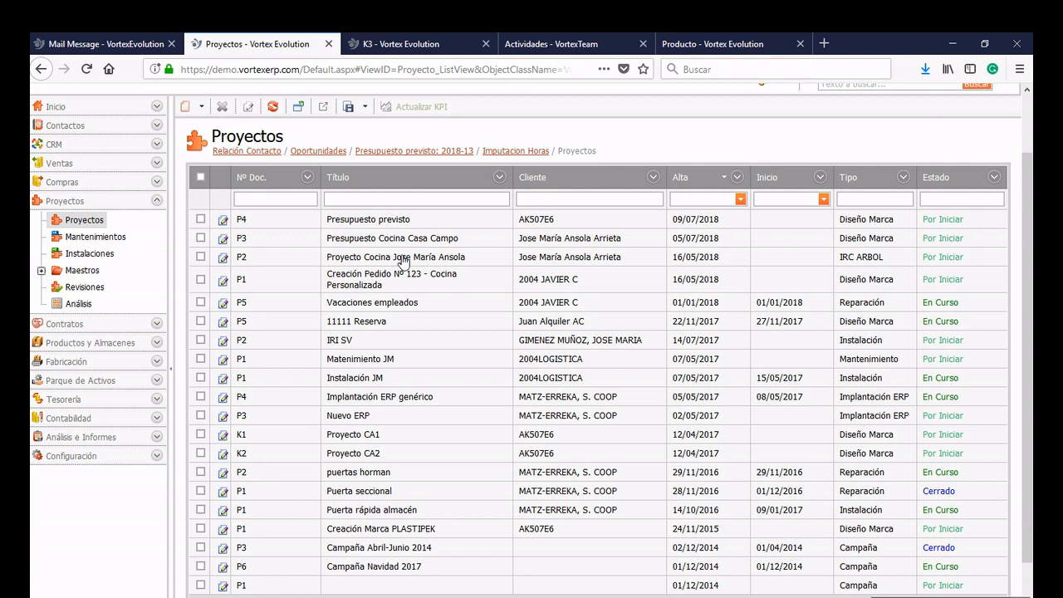
Open the project Creación Marca PLASTIPEK and review its Fases Gantt chart and Datos Generales
left_click(451, 527)
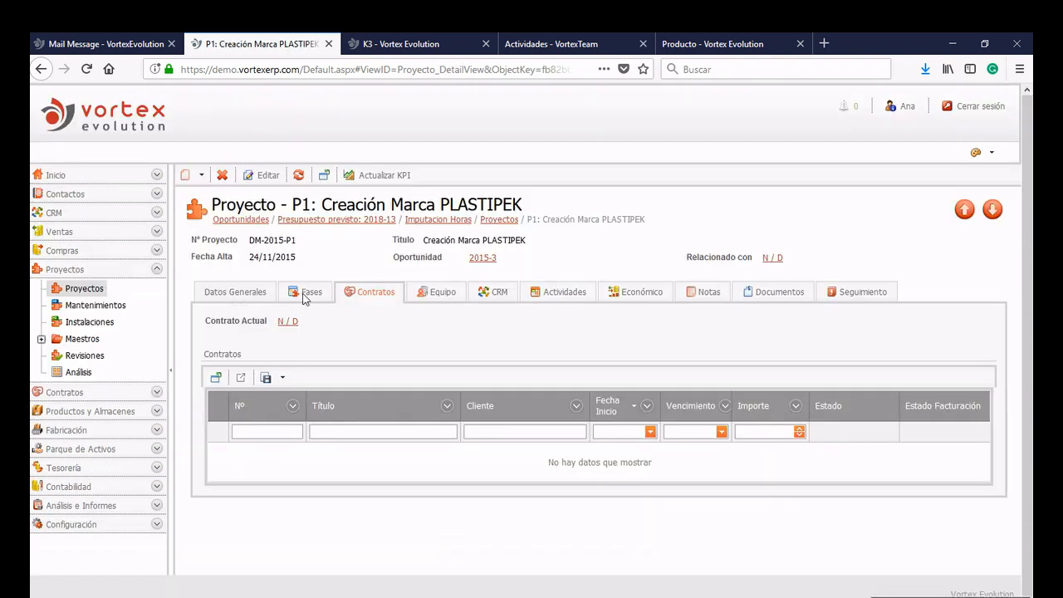
left_click(305, 297)
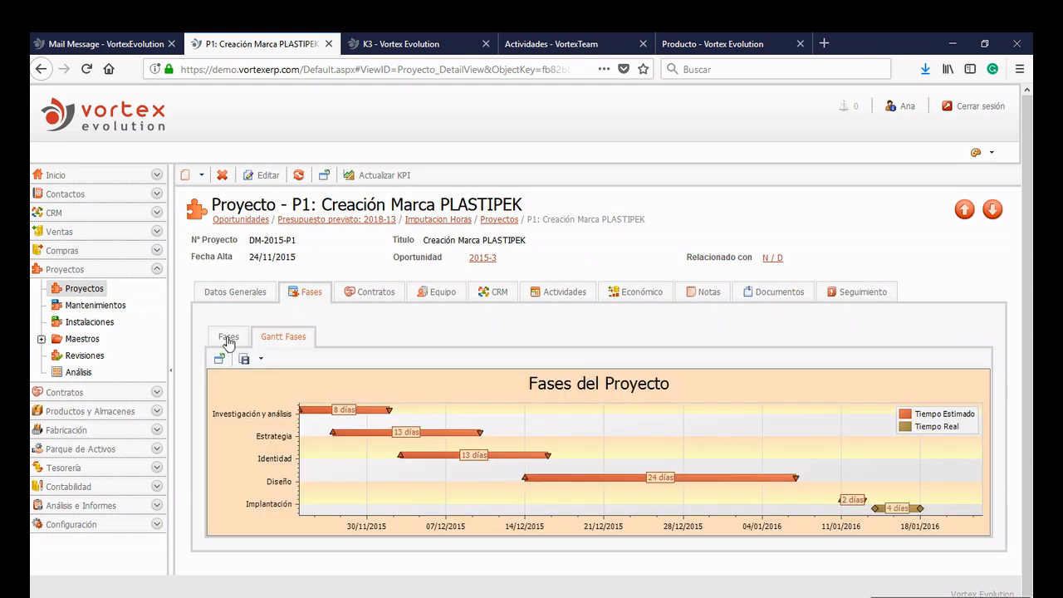
left_click(238, 295)
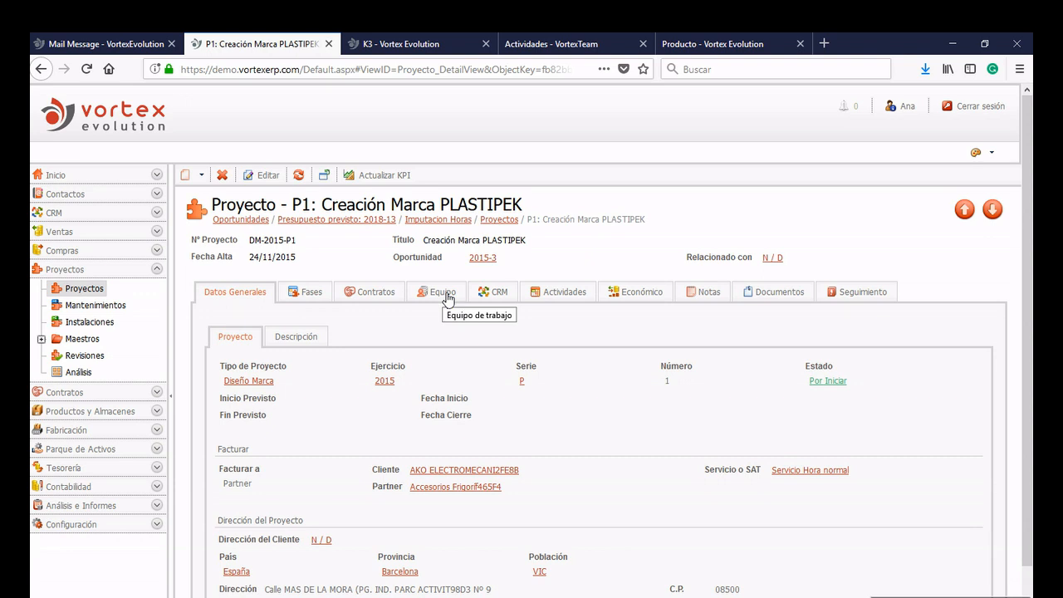
Review the PLASTIPEK project's Económico information, covering its Compras lines and its KPI figures
left_click(641, 295)
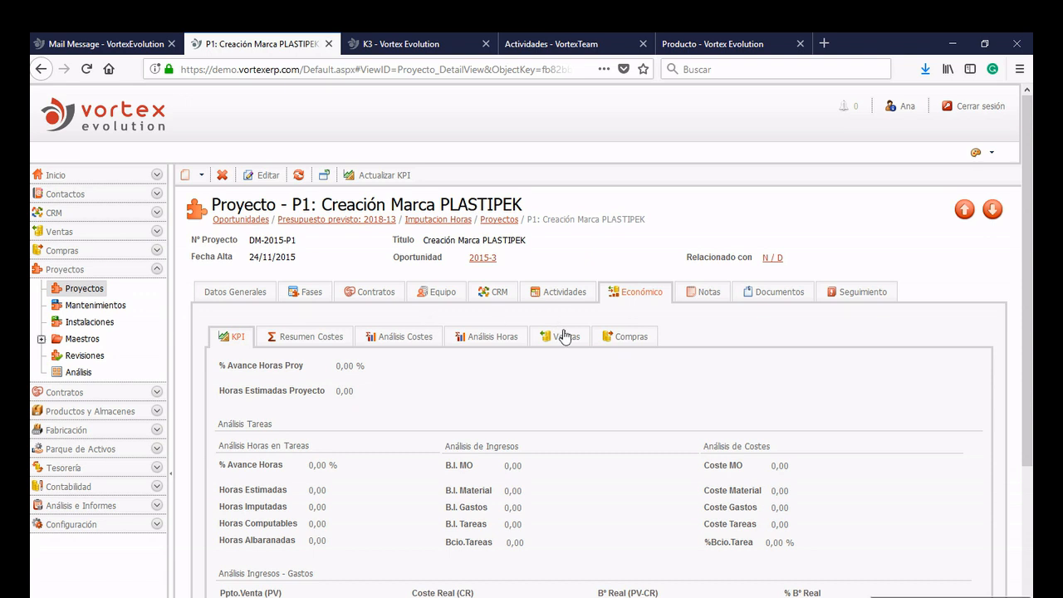
left_click(619, 339)
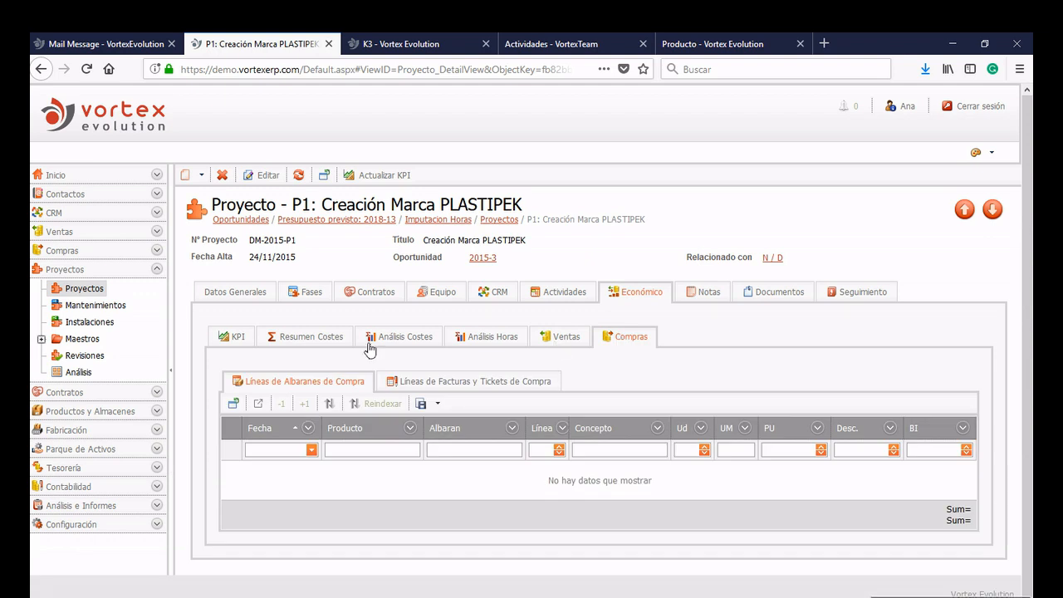
left_click(240, 339)
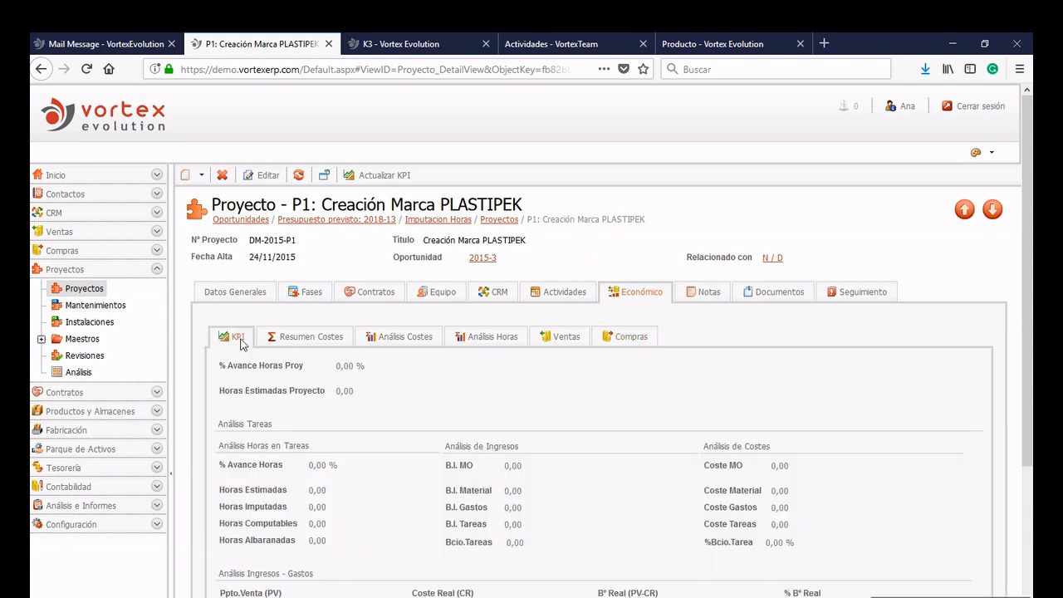
scroll(526, 387, "down", 3)
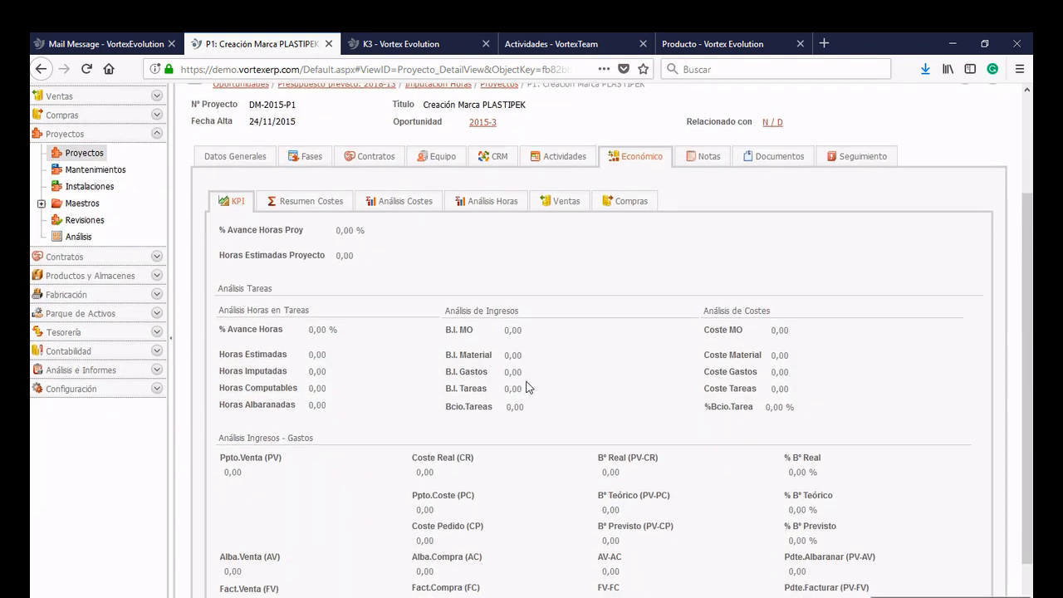
scroll(526, 386, "up", 3)
Switch to the Vortex Evolution desktop application and open the project Nuevo ERP from the Proyectos list
left_click(104, 50)
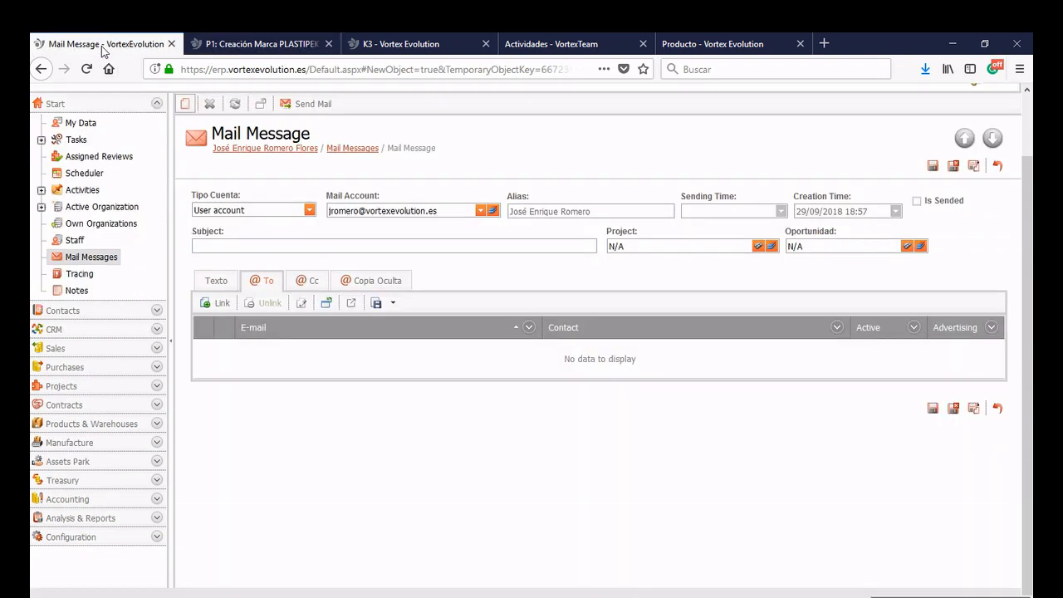
left_click(259, 45)
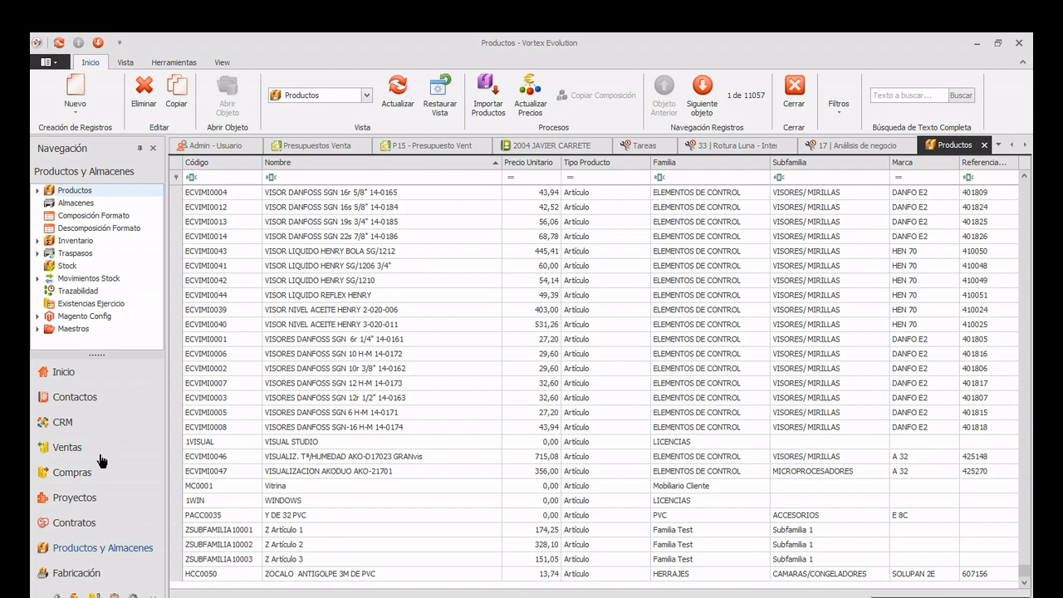
left_click(83, 497)
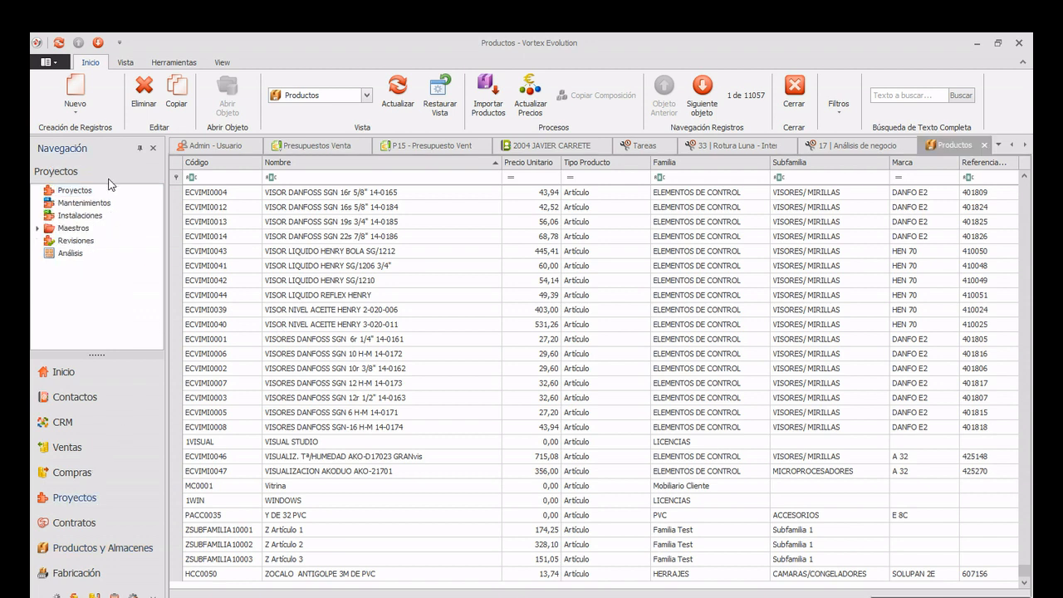
left_click(78, 205)
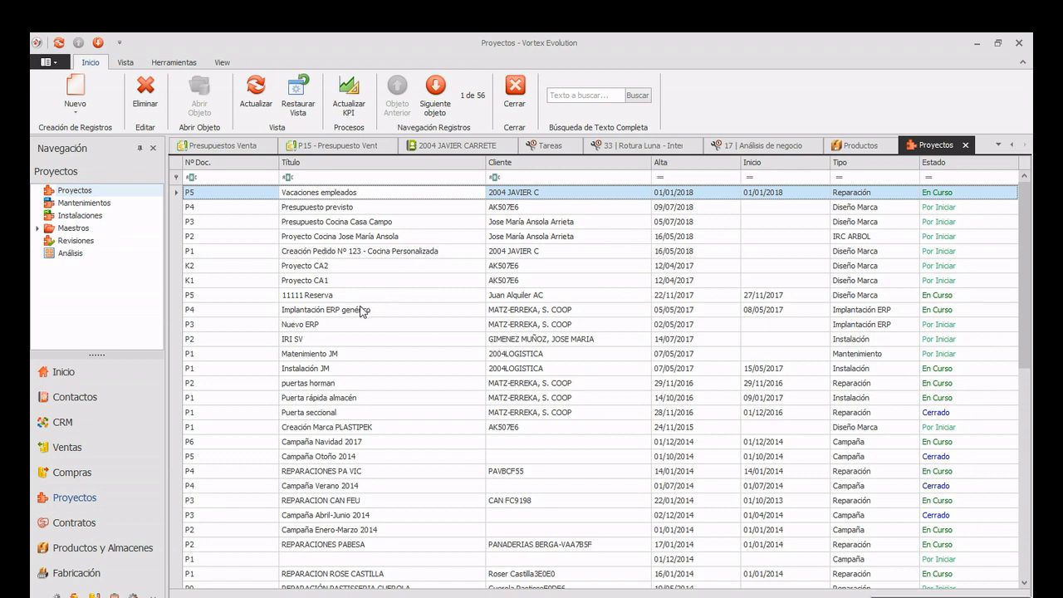
left_click(341, 325)
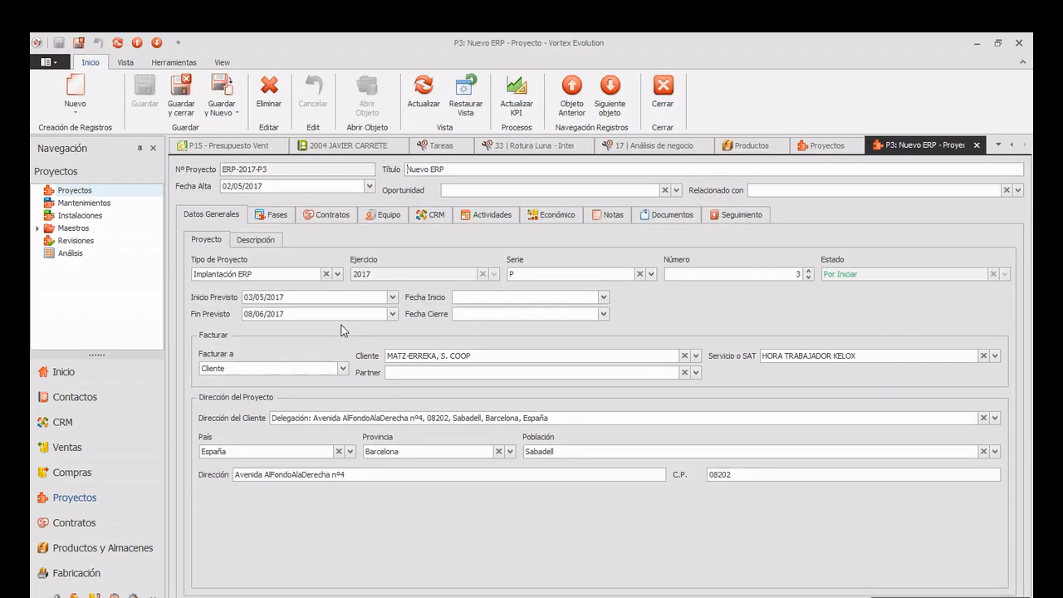
Examine the Nuevo ERP project's Económico KPIs, including the task analysis and the income and expense analysis
left_click(556, 218)
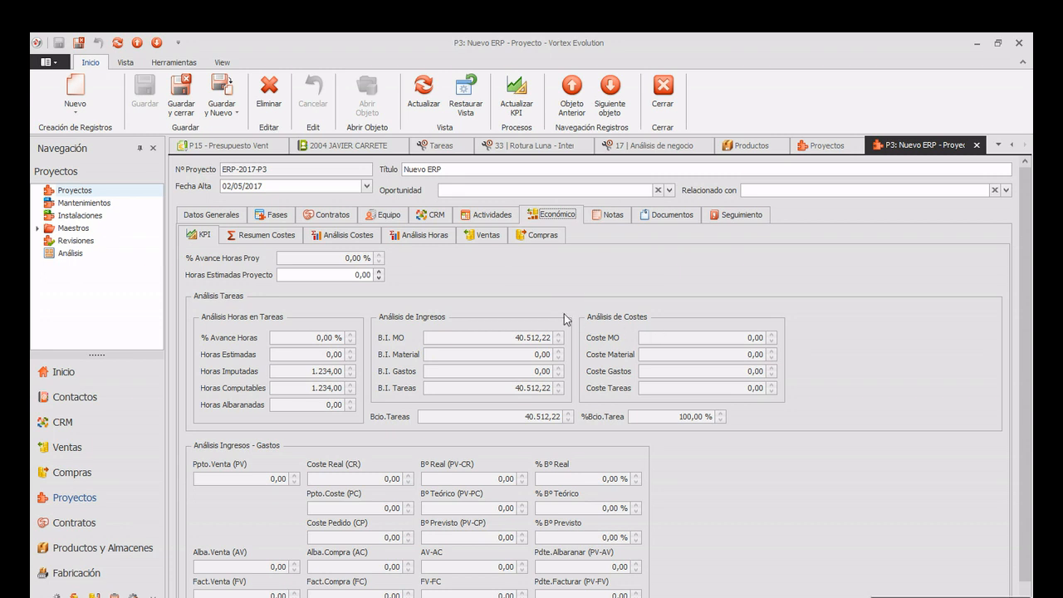
scroll(564, 319, "down", 1)
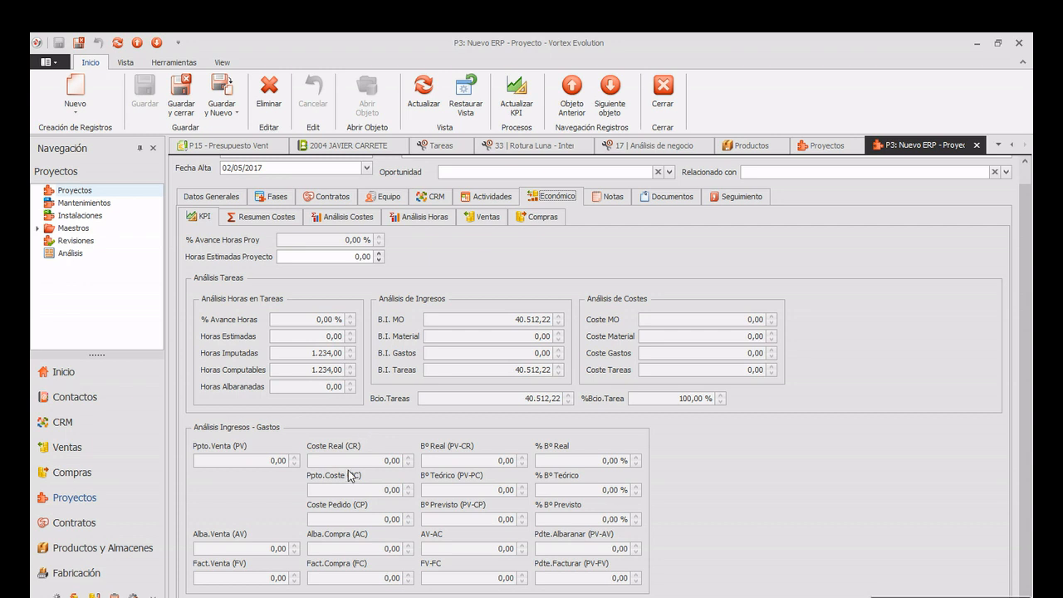
mouse_move(359, 467)
scroll(748, 475, "up", 1)
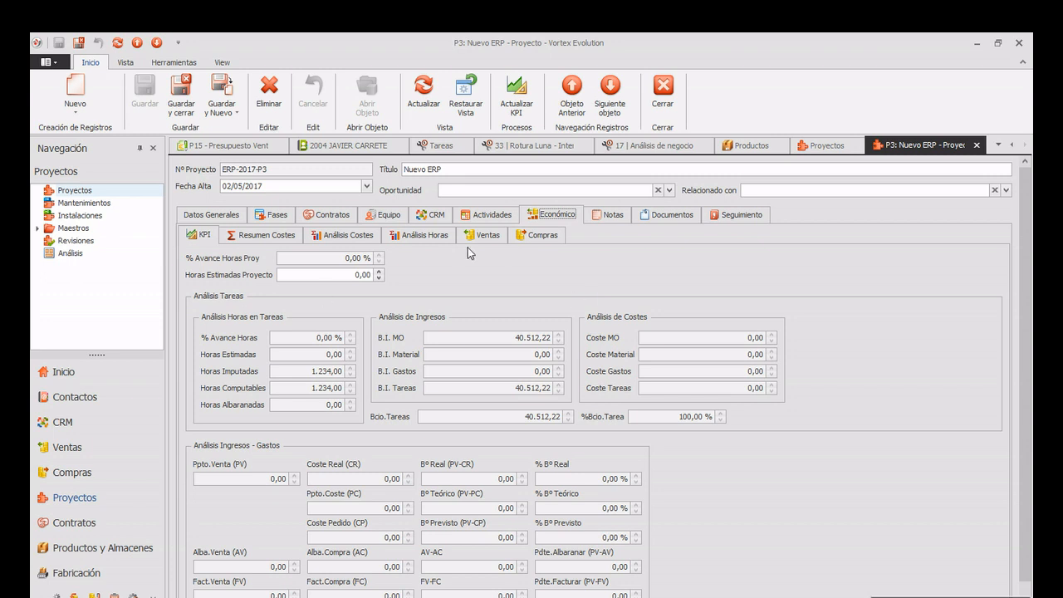
Review the Nuevo ERP project's CRM hour entries, its Ordenes Trabajo and its Contratos
left_click(427, 218)
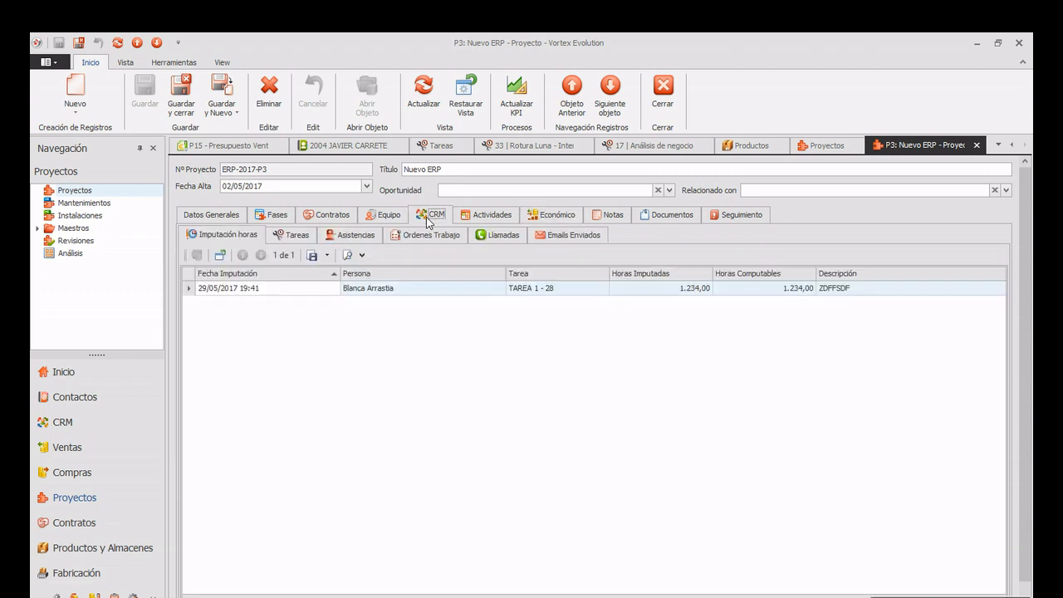
left_click(413, 236)
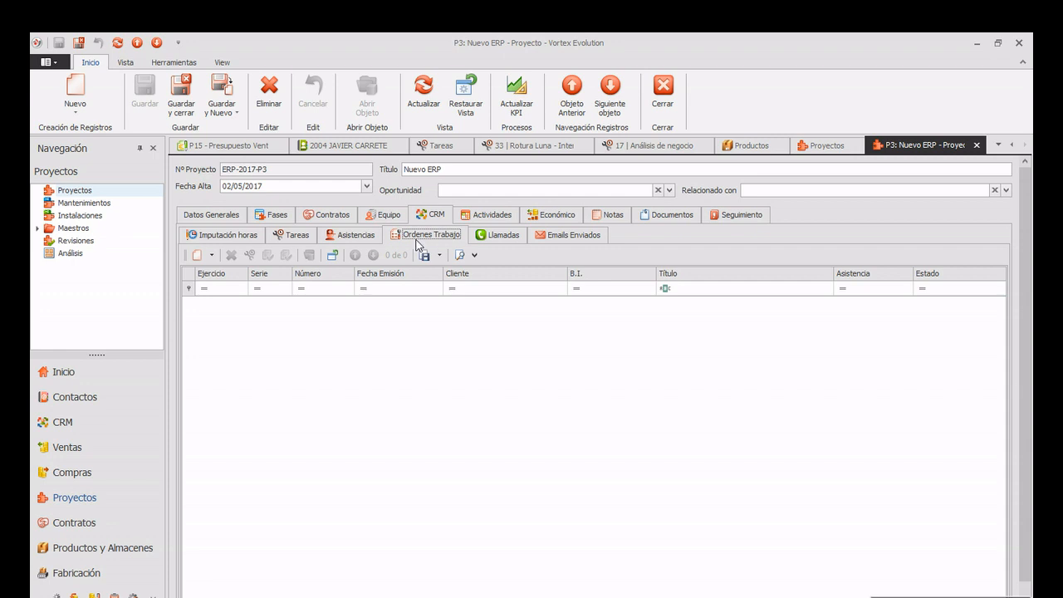
left_click(331, 216)
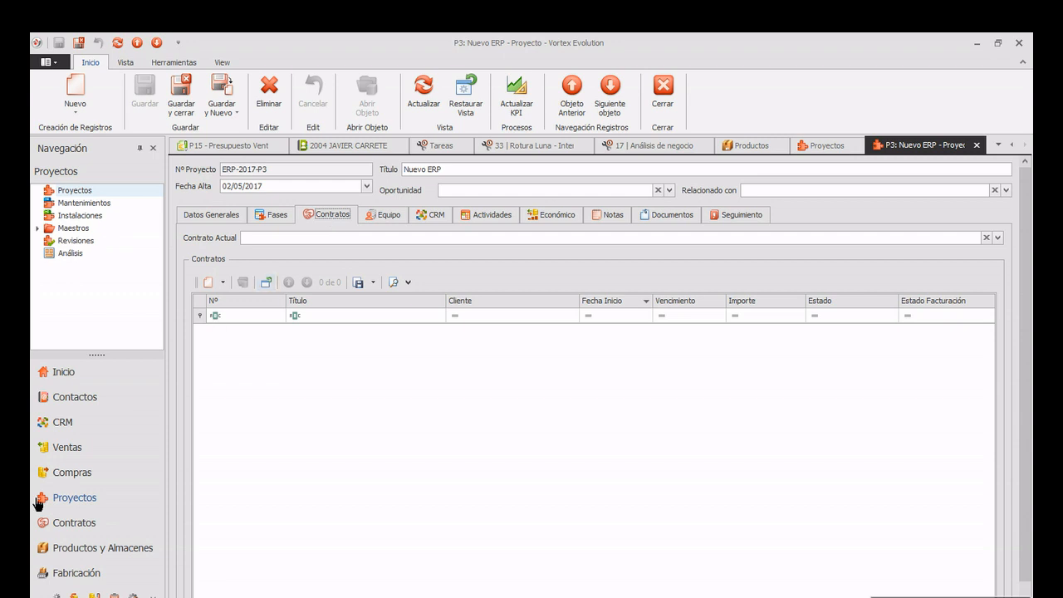
View the Contratos list, and open the contract Cuota Socio from the Contratos Mantenimiento list
left_click(55, 526)
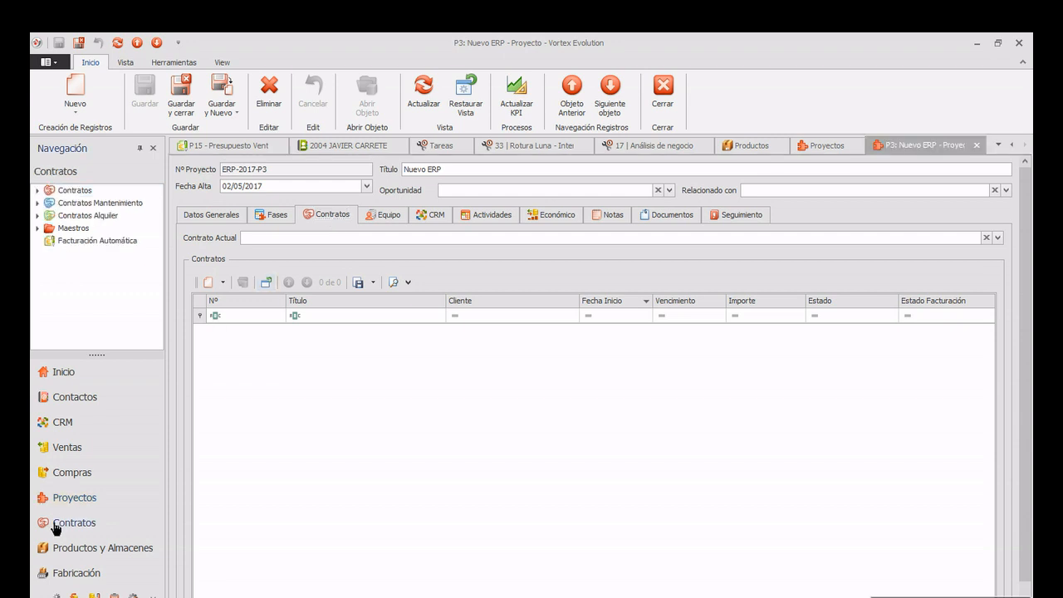
left_click(64, 191)
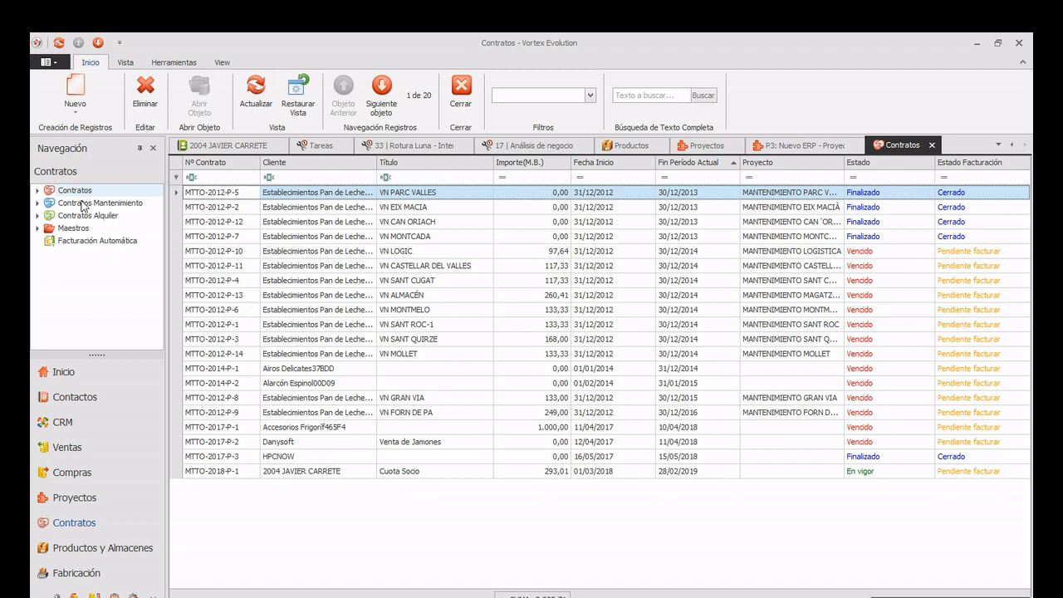
left_click(88, 206)
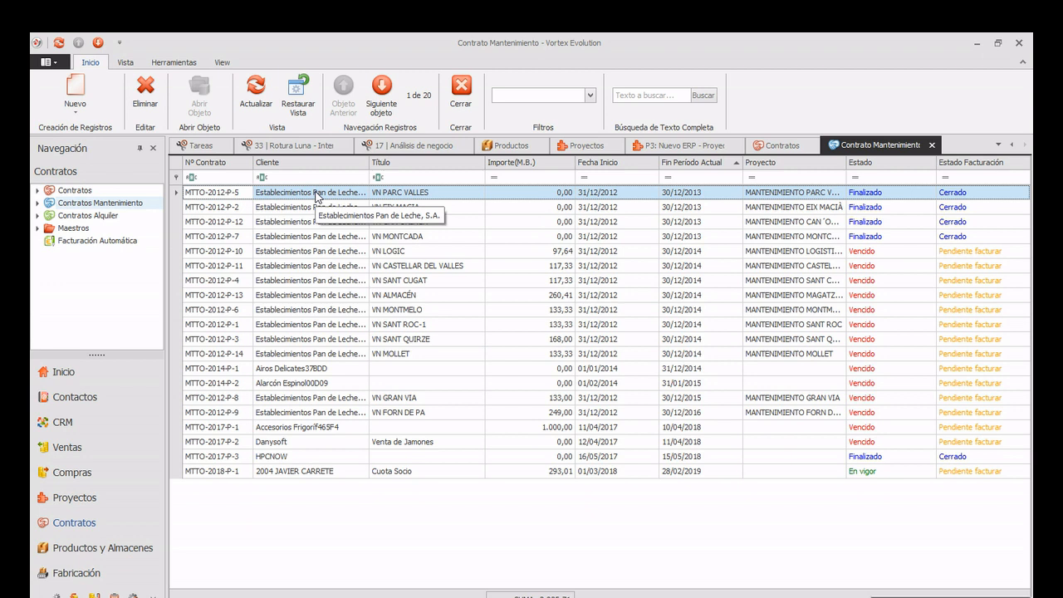
left_click(305, 471)
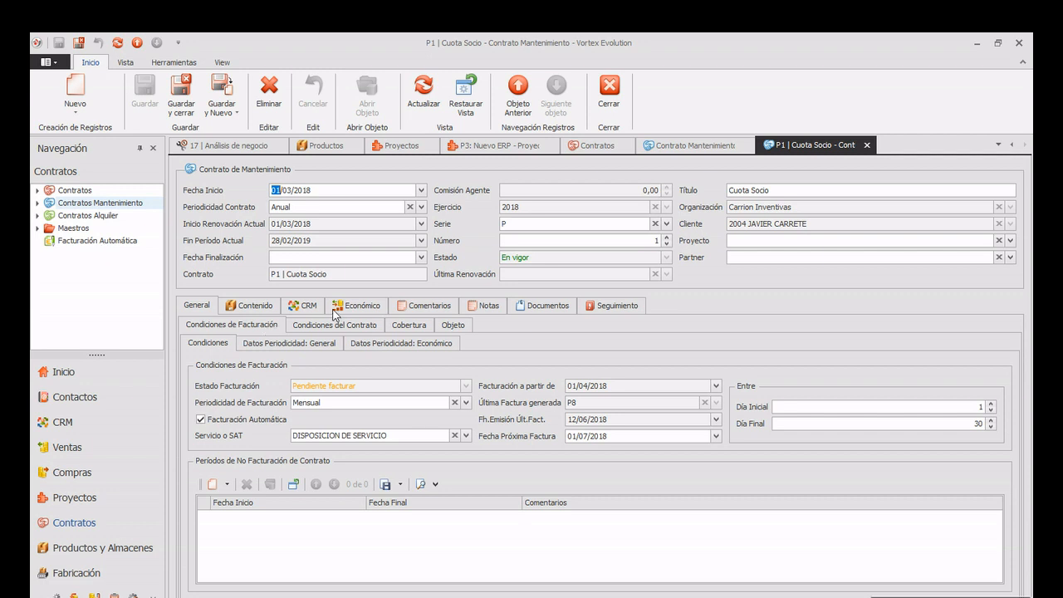
Review the Cuota Socio contract's Contenido, including Activos Cliente, and its Condiciones del Contrato
left_click(248, 307)
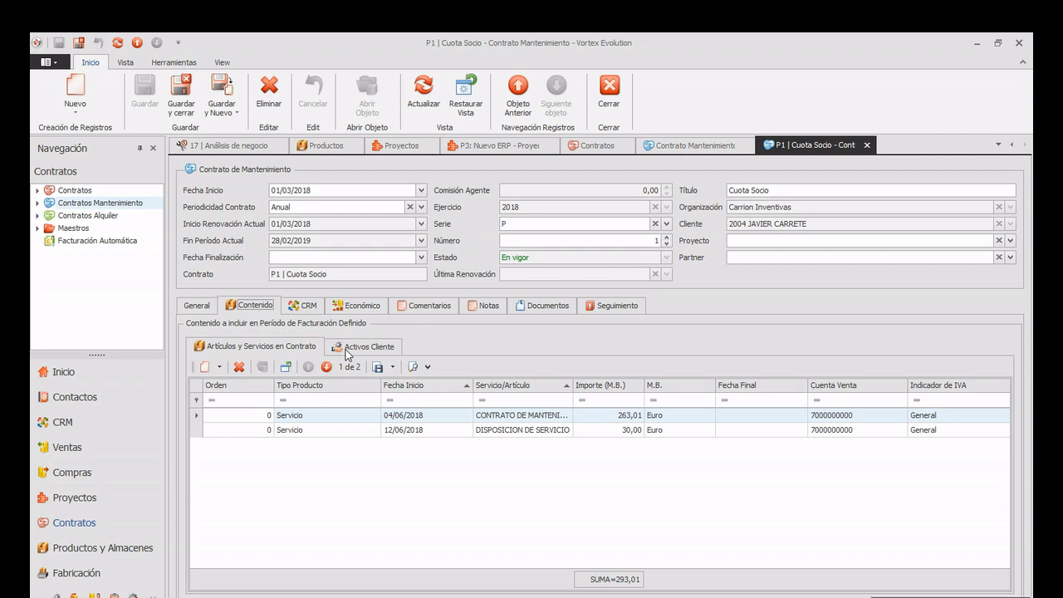
left_click(348, 352)
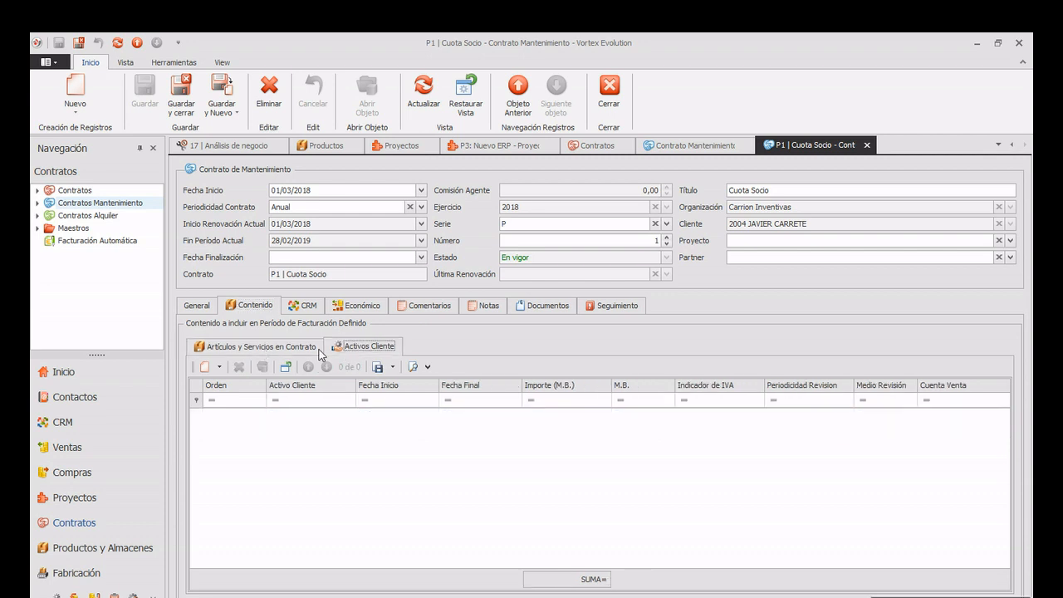
left_click(199, 306)
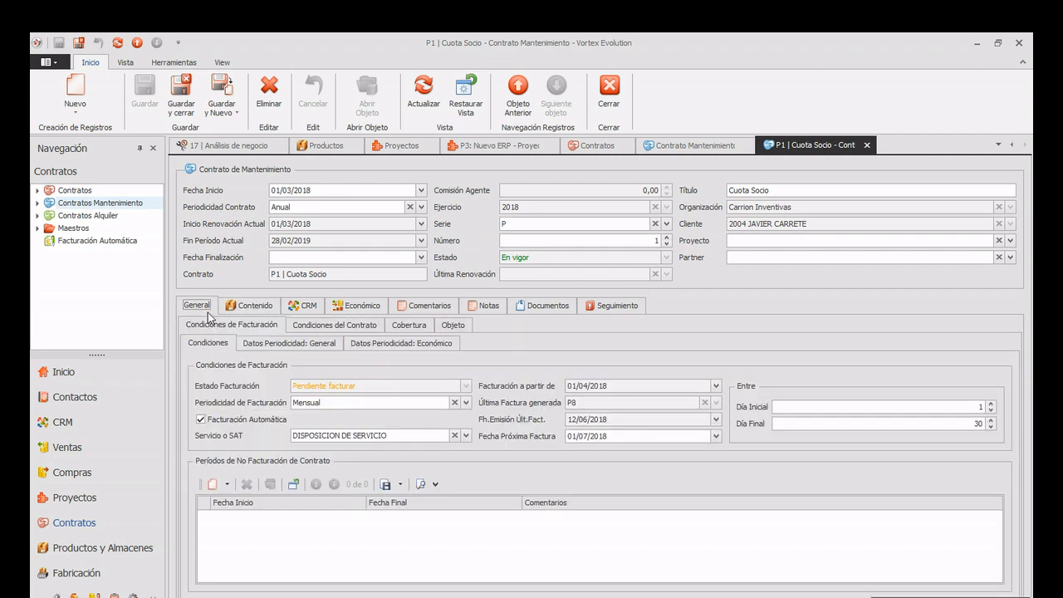
left_click(313, 330)
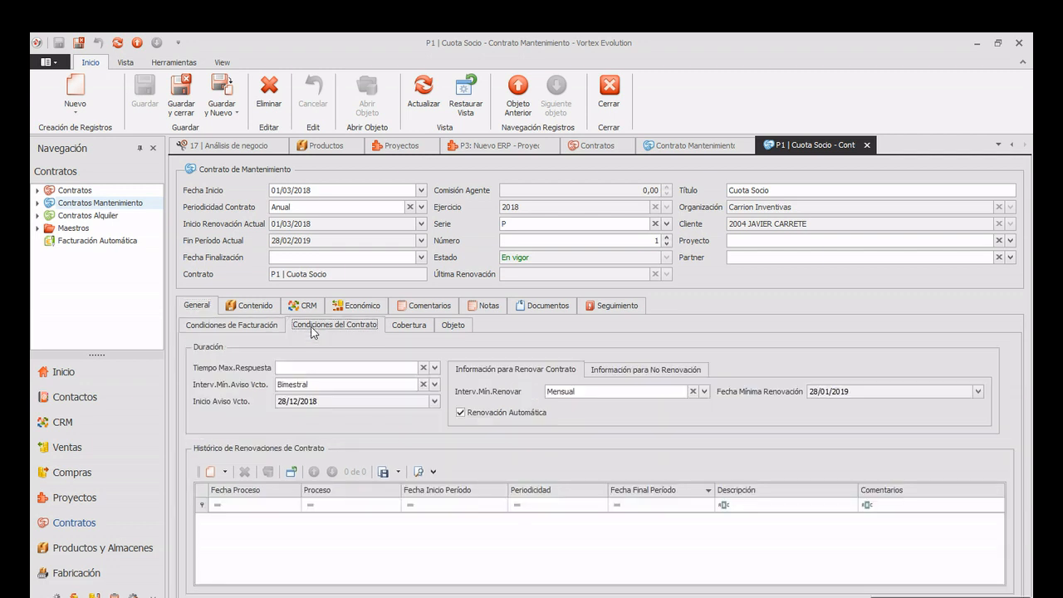
Check the contract's Cobertura, highlighting the % Cobertura Mano Obra value, and view its Económico summary
left_click(405, 326)
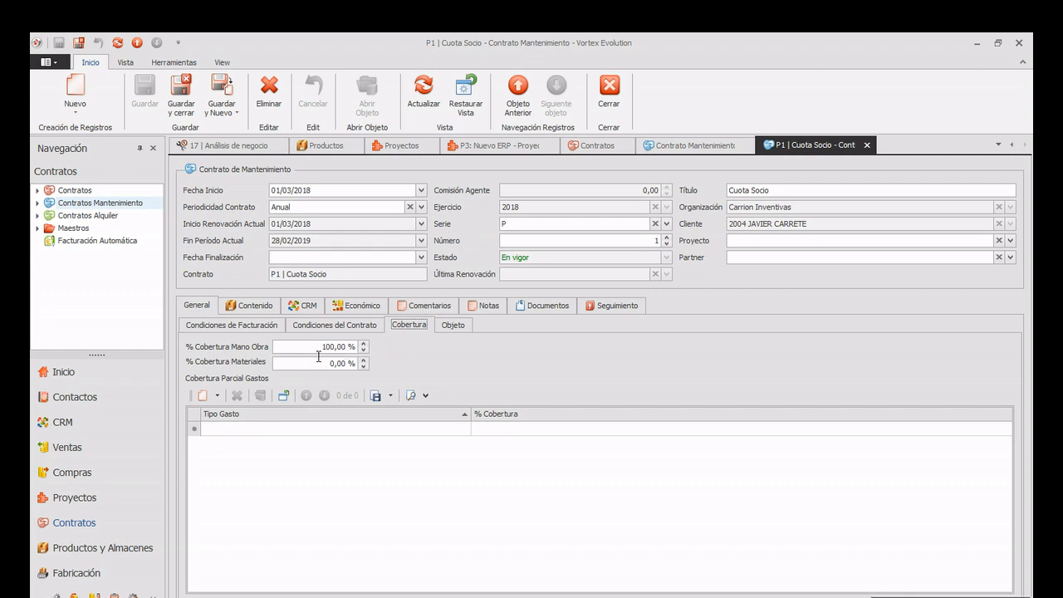
left_click(322, 347)
left_click_drag(320, 350, 365, 355)
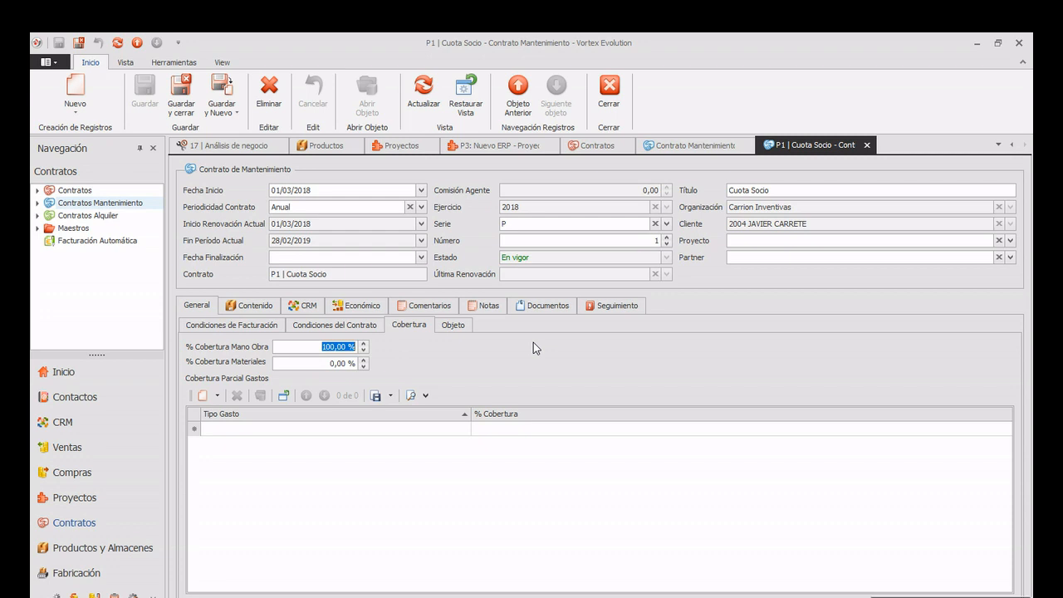
left_click(323, 349)
left_click(360, 307)
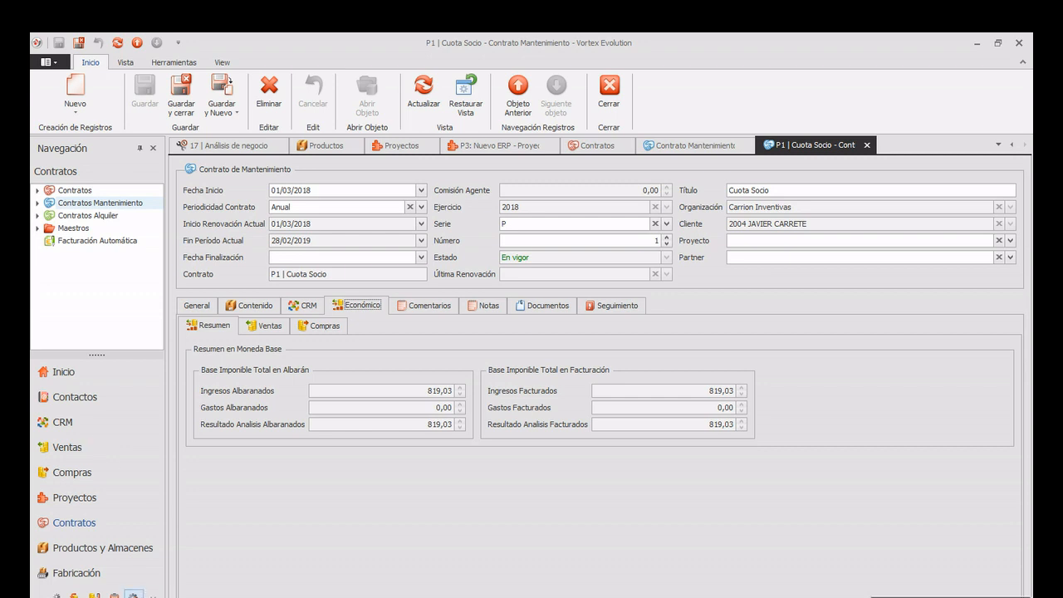
Open the Roles list under Roles y Permisos in Configuración, and open the CRM role
left_click(133, 595)
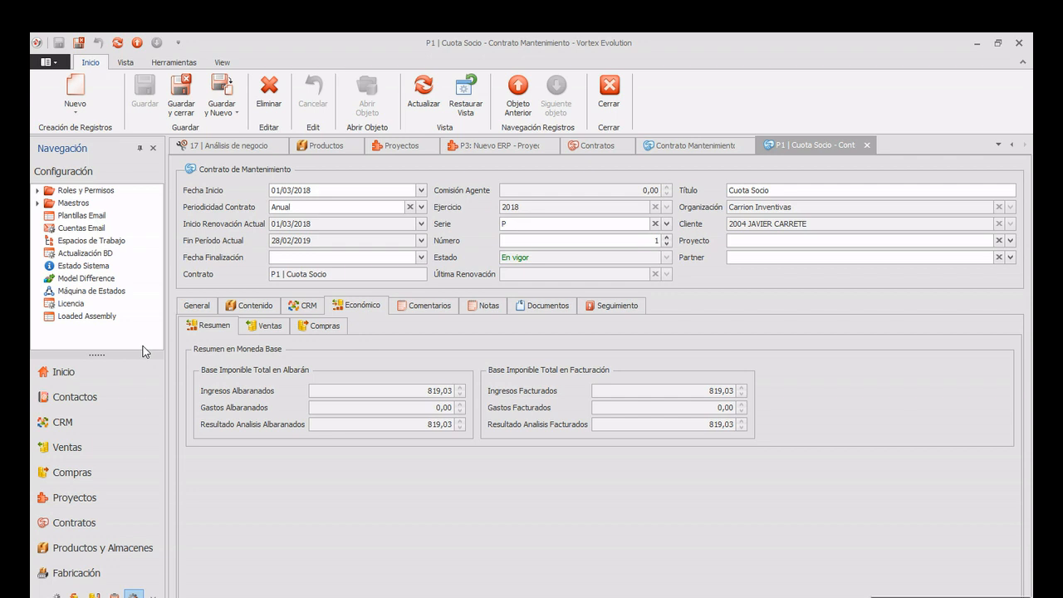
left_click(63, 193)
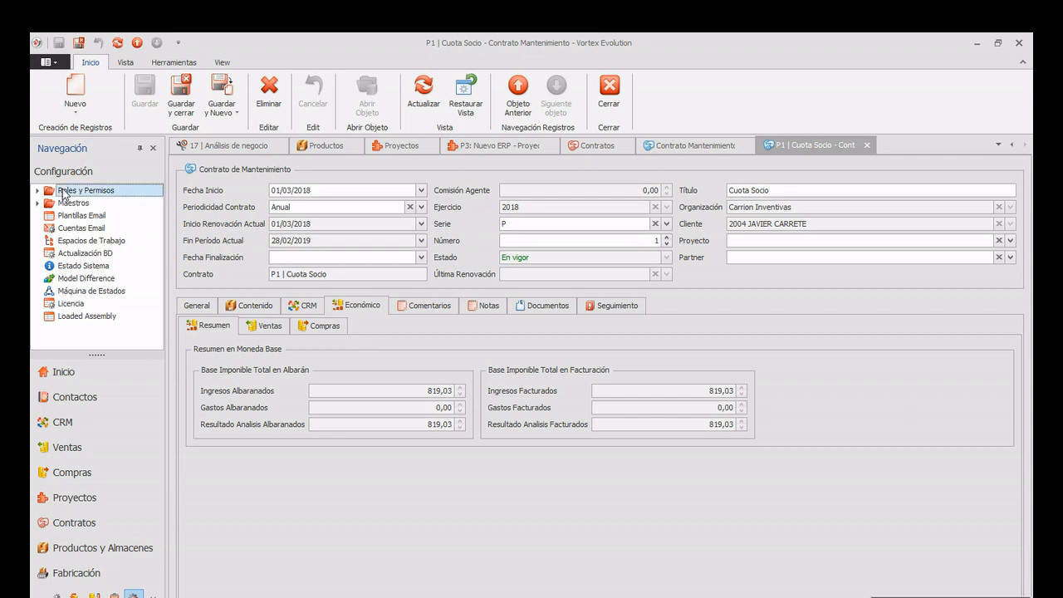
left_click(38, 191)
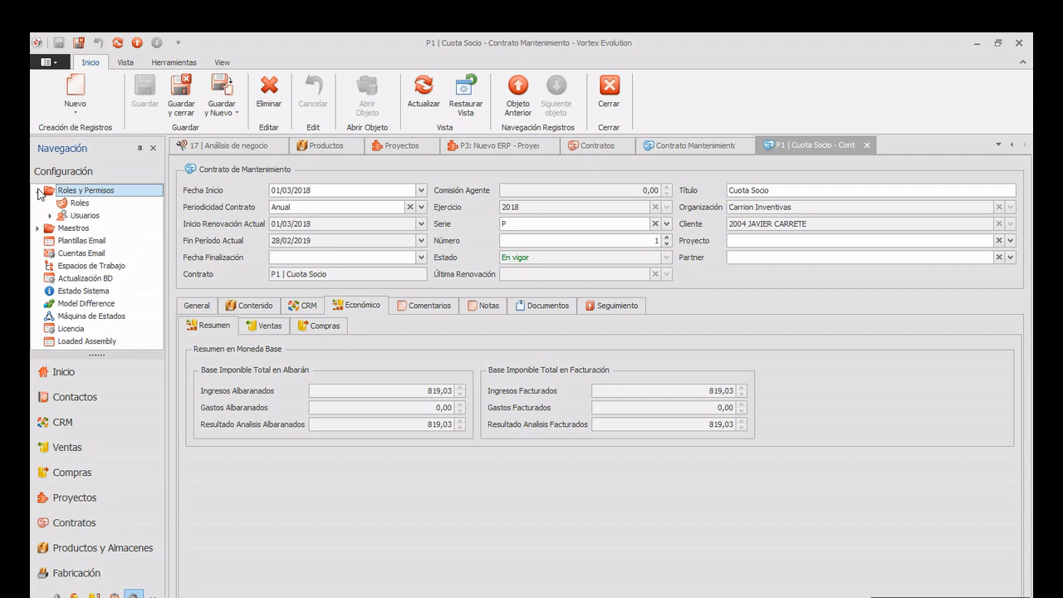
left_click(80, 204)
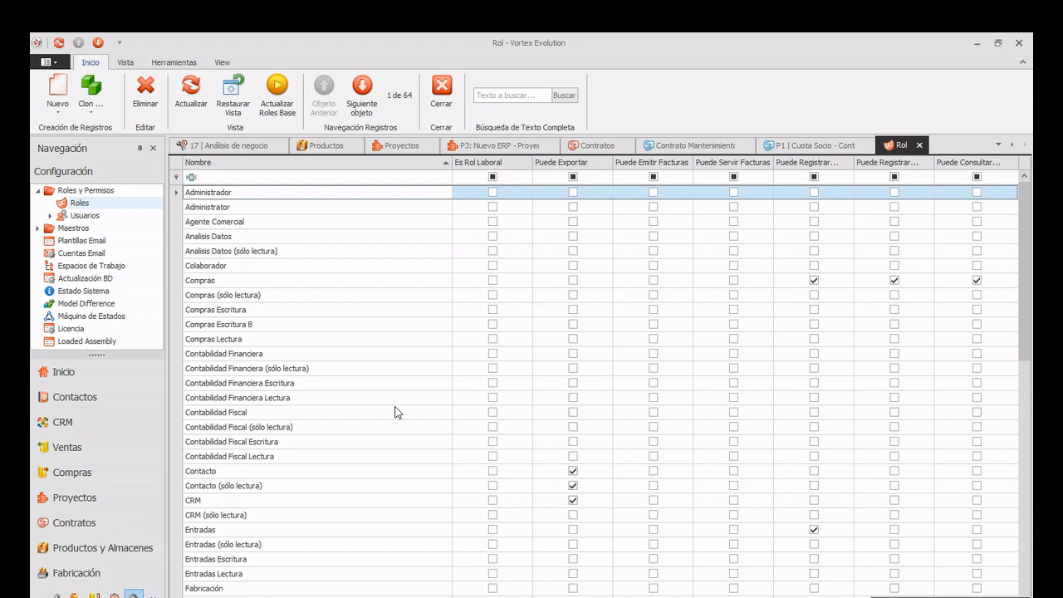
double_click(245, 501)
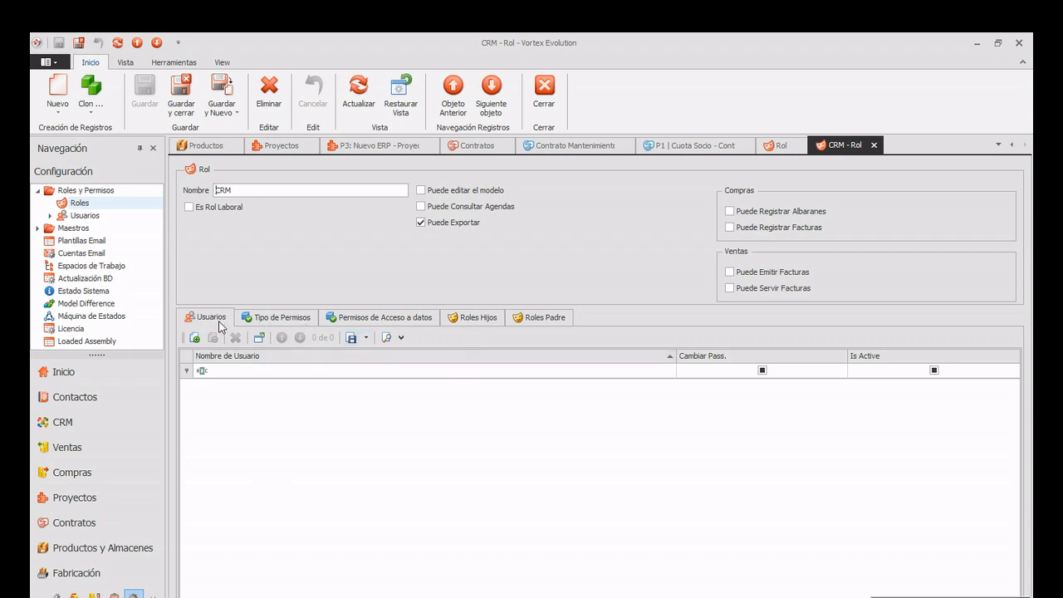
Open the fourth user in the Usuarios list and review the assigned Roles and Total Type Permissions
left_click(85, 216)
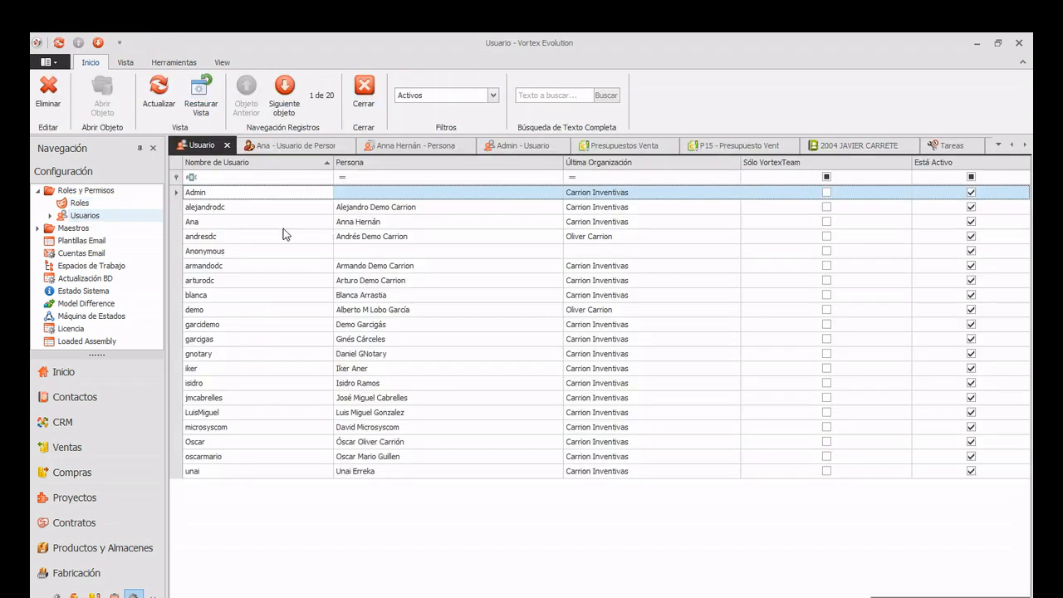
double_click(274, 234)
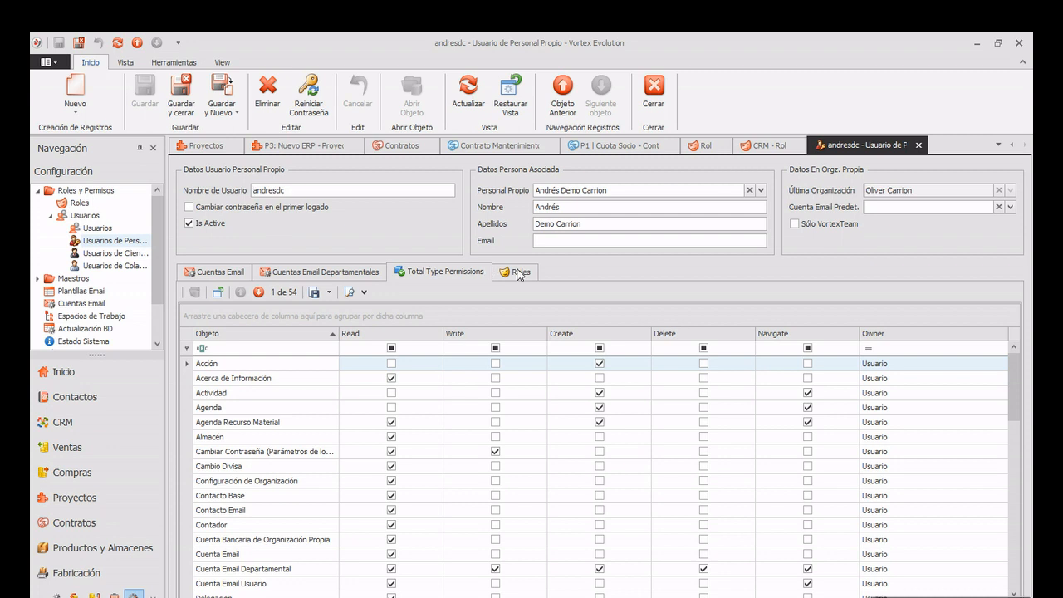
left_click(518, 273)
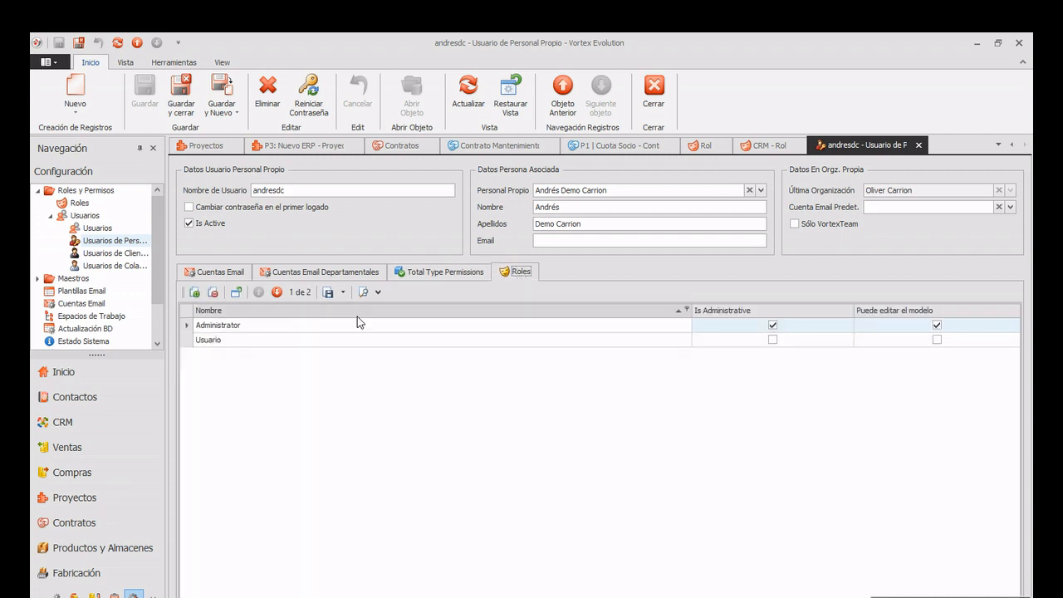
left_click(429, 272)
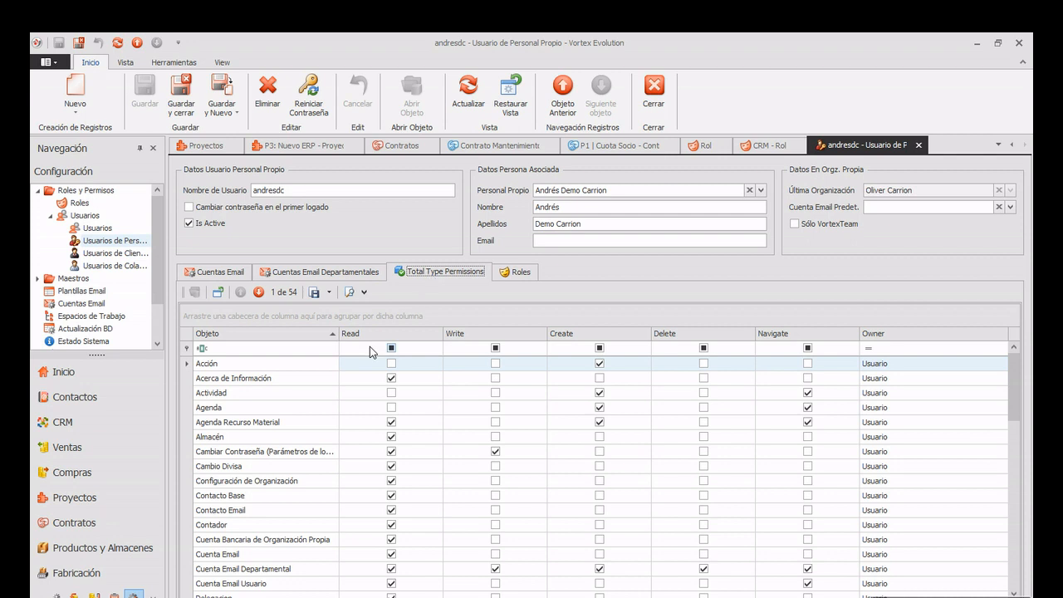
Examine the user's Total Type Permissions from Acción down to the Personal entries, and check the assigned Roles
scroll(350, 359, "down", 2)
scroll(356, 352, "up", 2)
scroll(322, 368, "down", 12)
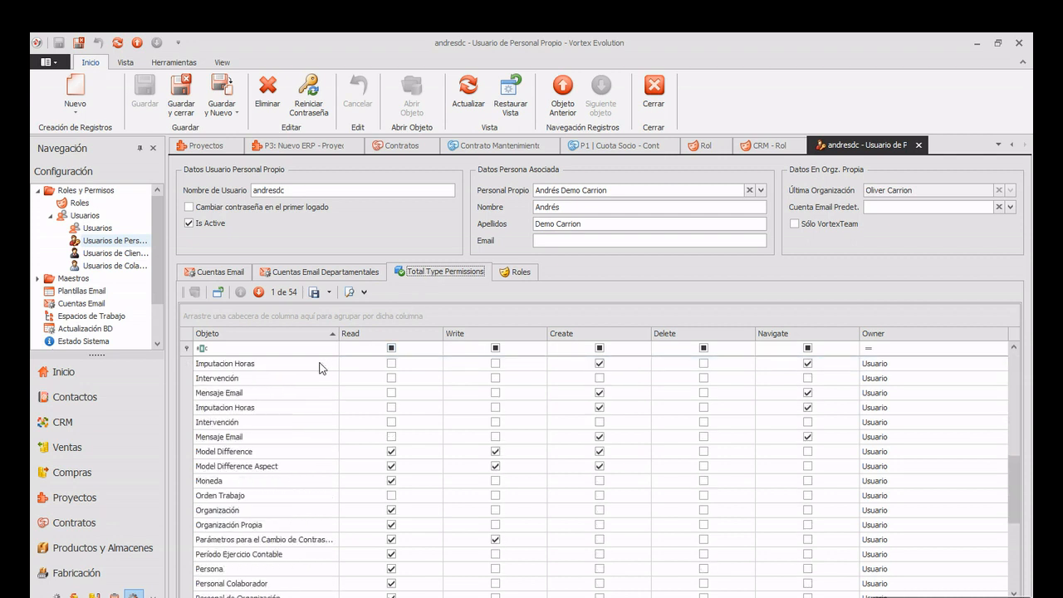
scroll(322, 368, "up", 12)
scroll(239, 380, "down", 1)
scroll(239, 380, "down", 1)
scroll(239, 380, "up", 2)
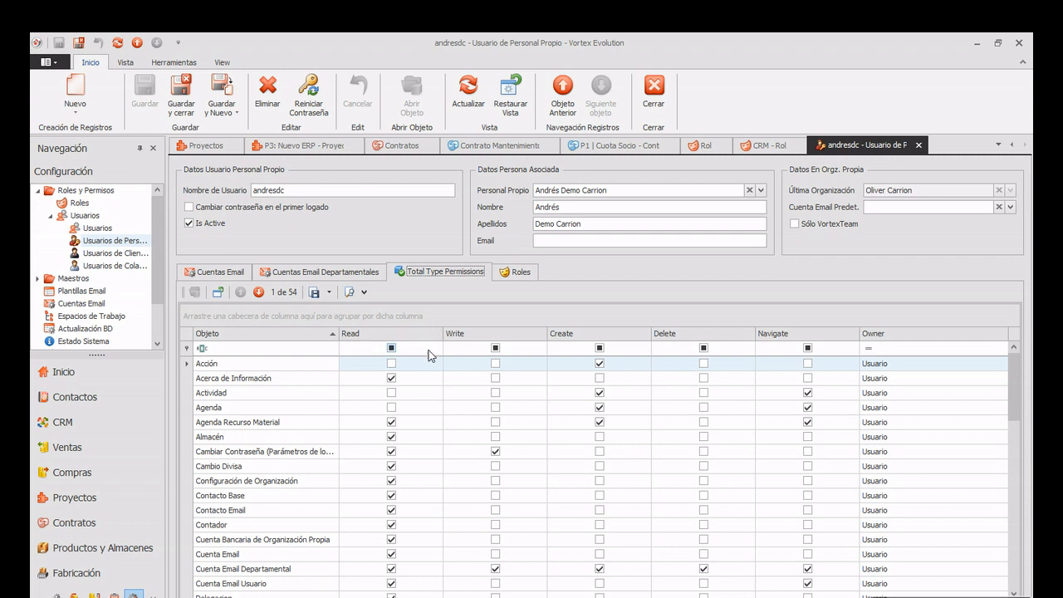
left_click(510, 276)
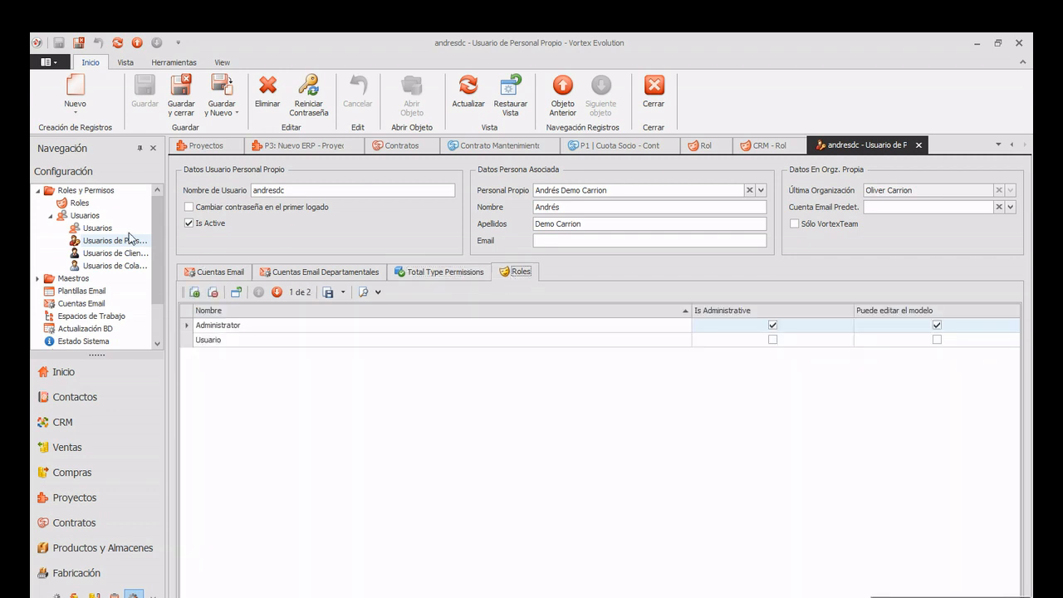
Return to the CRM role from the Roles list and view its Tipo de Permisos
left_click(83, 205)
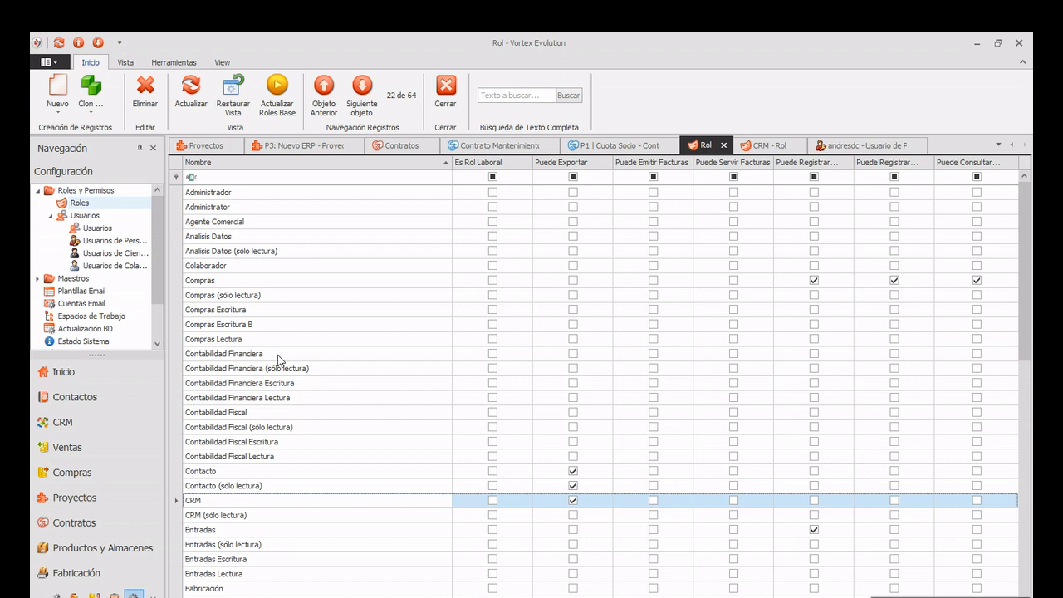
double_click(234, 506)
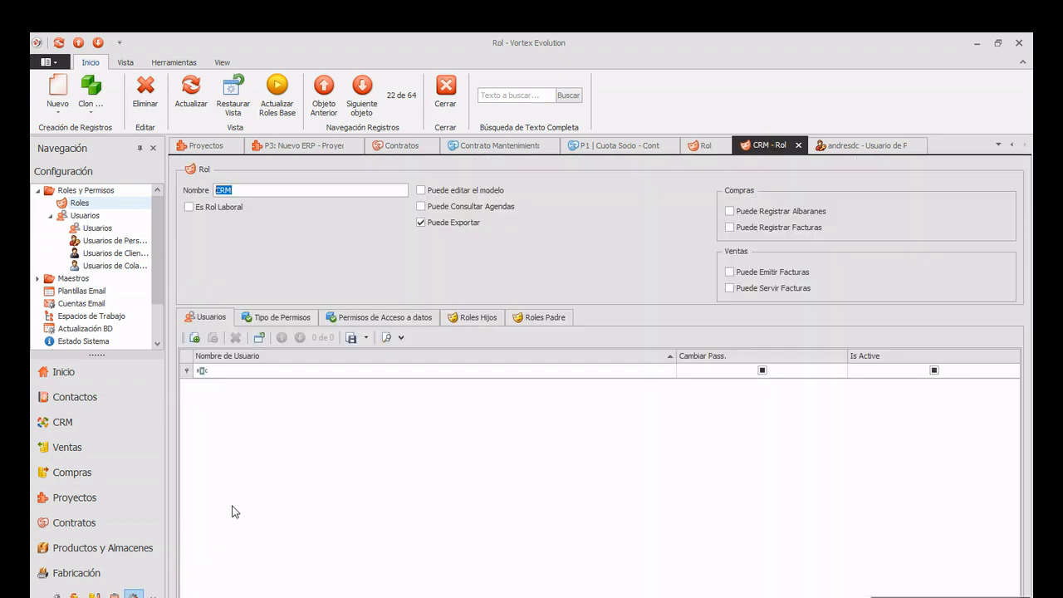
left_click(277, 321)
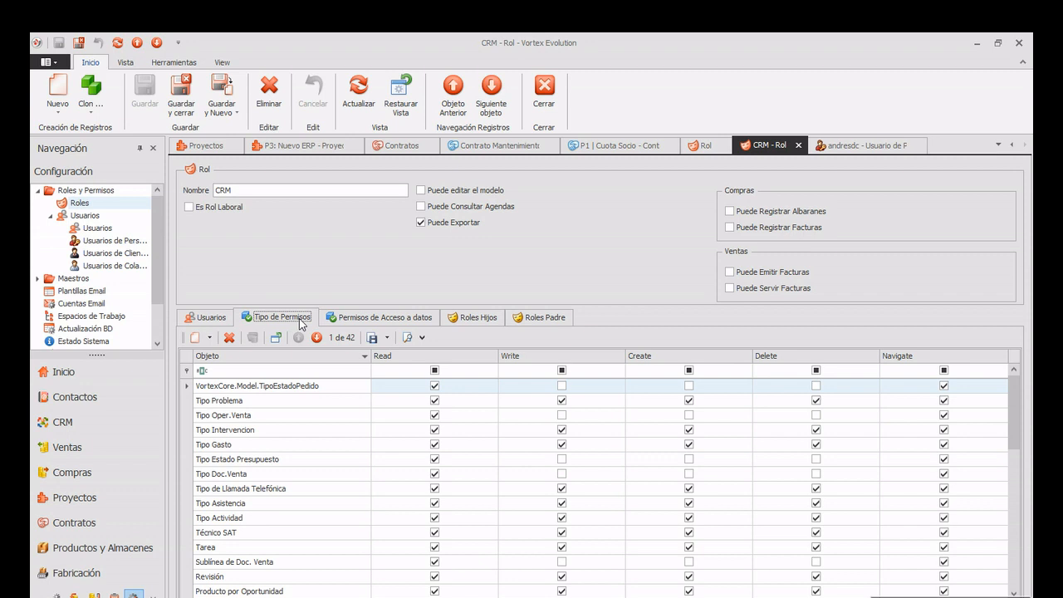
Start a new permission type for the CRM role with Target Type Abastecimiento, and show its Permisos de Objeto
left_click(211, 338)
left_click(238, 358)
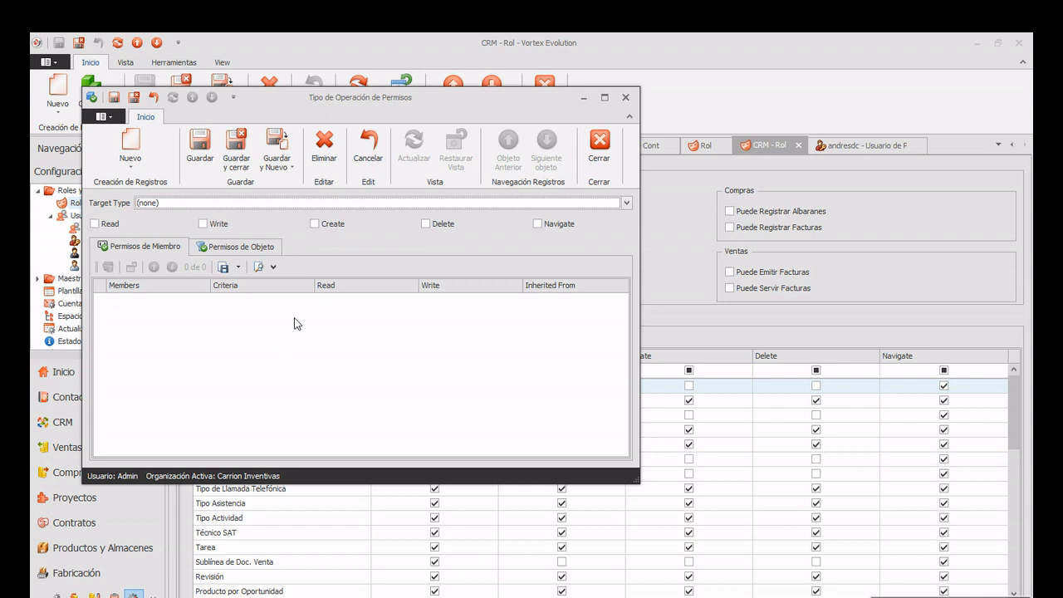
left_click(282, 204)
left_click(166, 227)
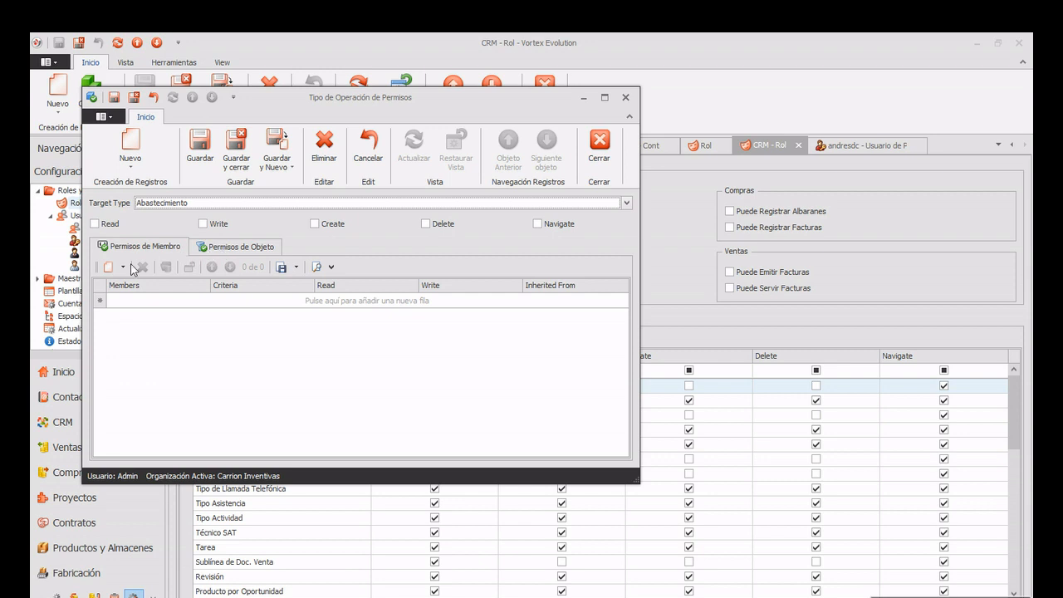
left_click(229, 256)
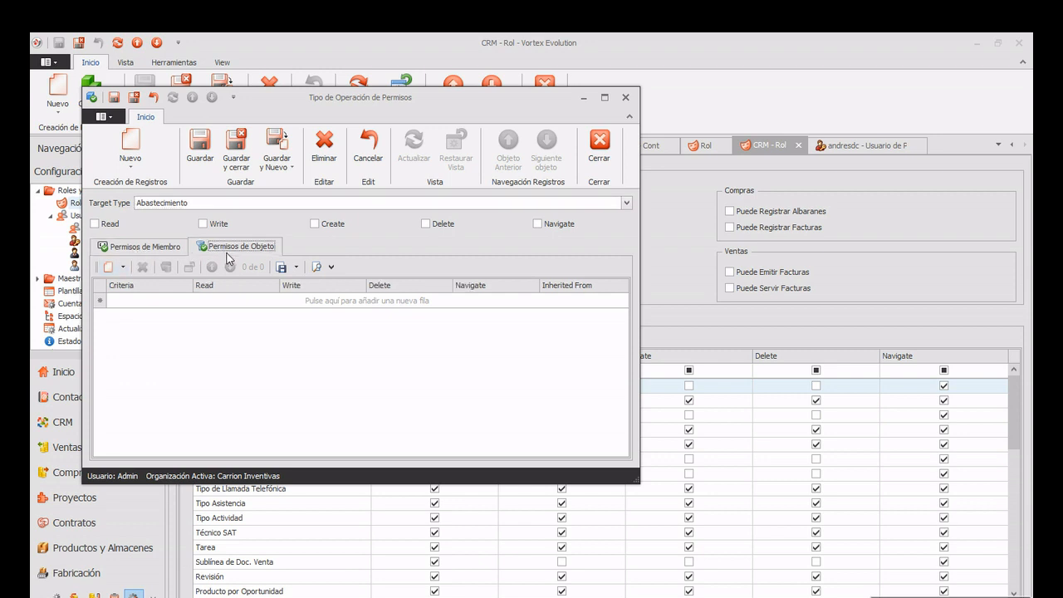
Show the criteria editor for a new object permission on Abastecimiento, and discard both permission records without saving
left_click(122, 268)
left_click(161, 287)
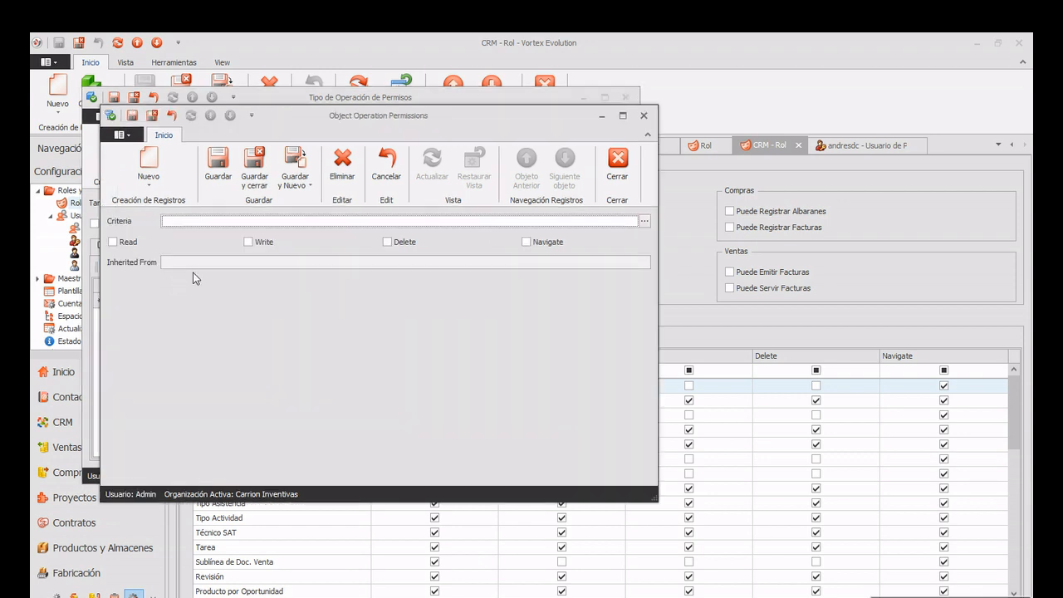
left_click(644, 220)
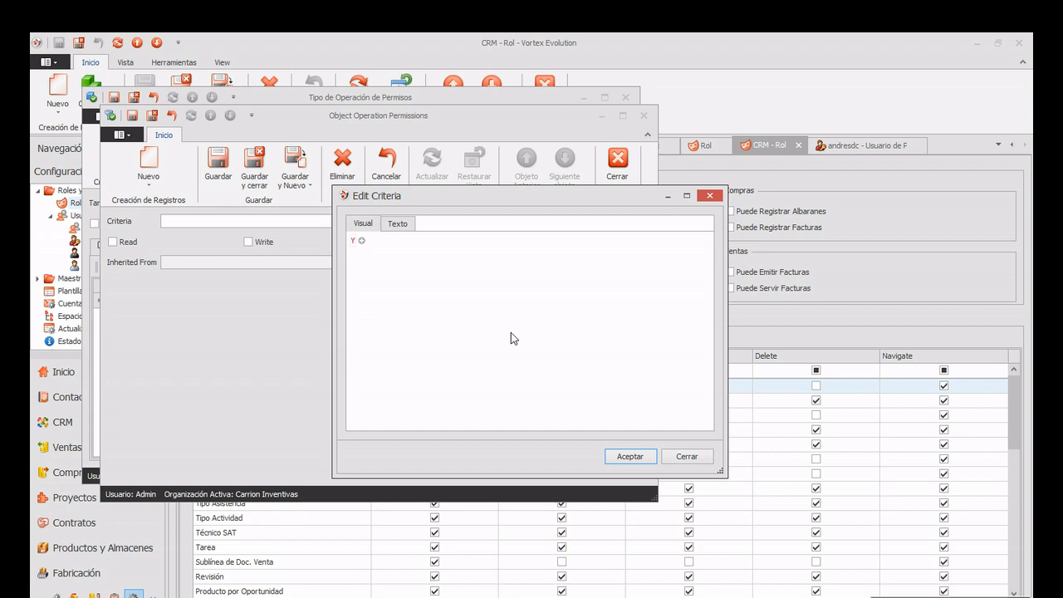
left_click(679, 455)
left_click(625, 163)
left_click(387, 332)
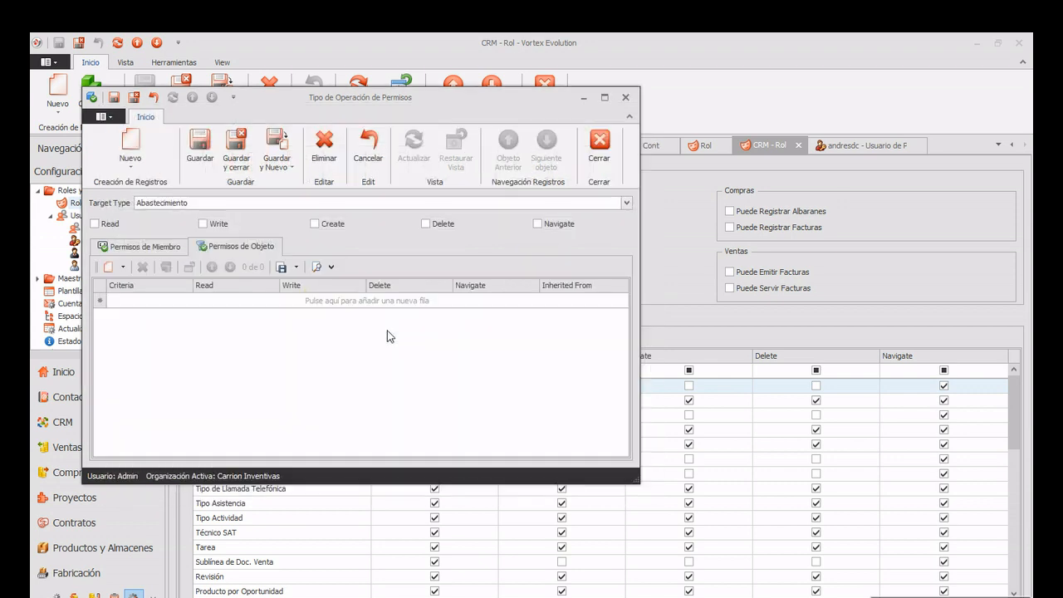
left_click(626, 98)
left_click(379, 309)
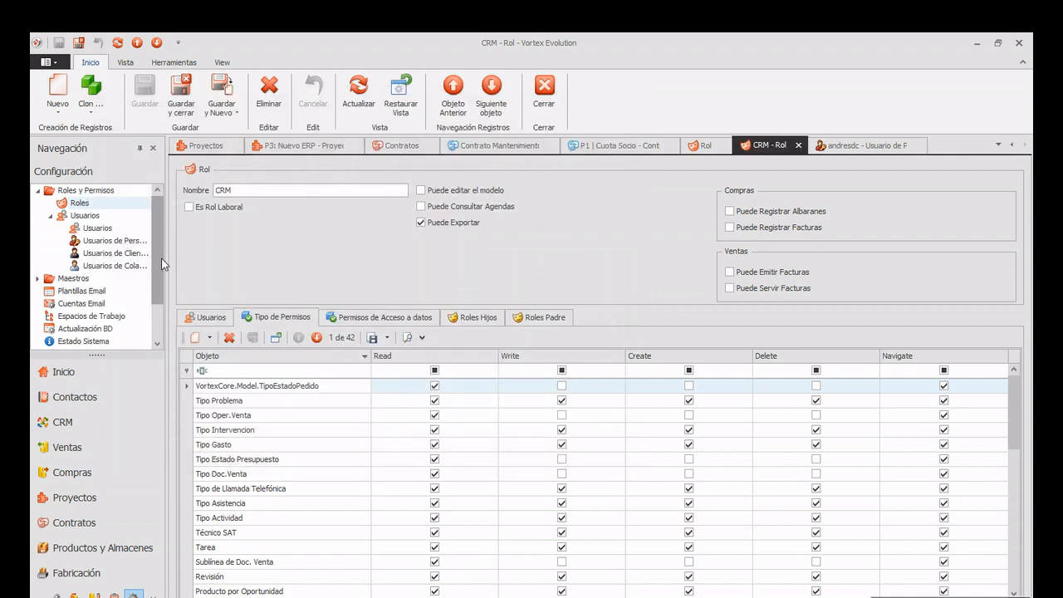
Widen the navigation pane and view the Usuarios lists, including Usuarios de Personal Propio, Usuarios de Clientes and Usuarios de Colaboradores
left_click_drag(166, 267, 205, 269)
left_click(95, 229)
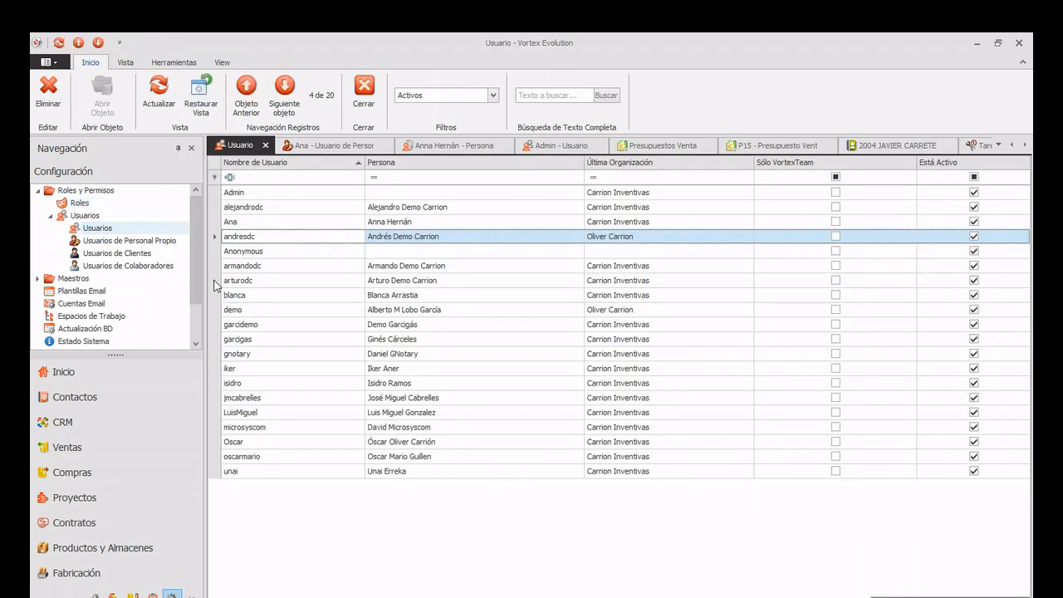
left_click(127, 240)
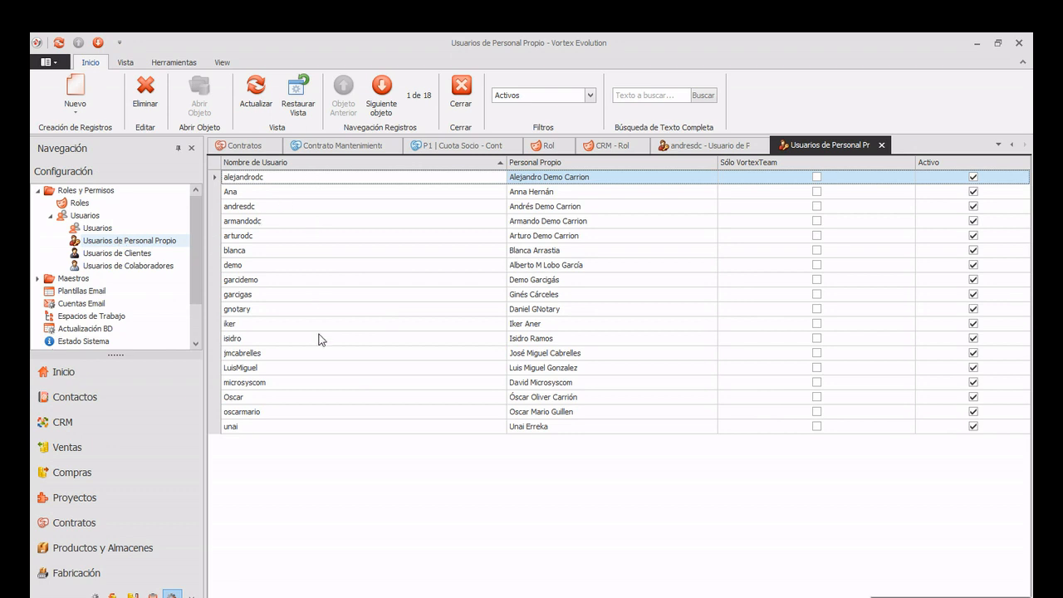
left_click(123, 253)
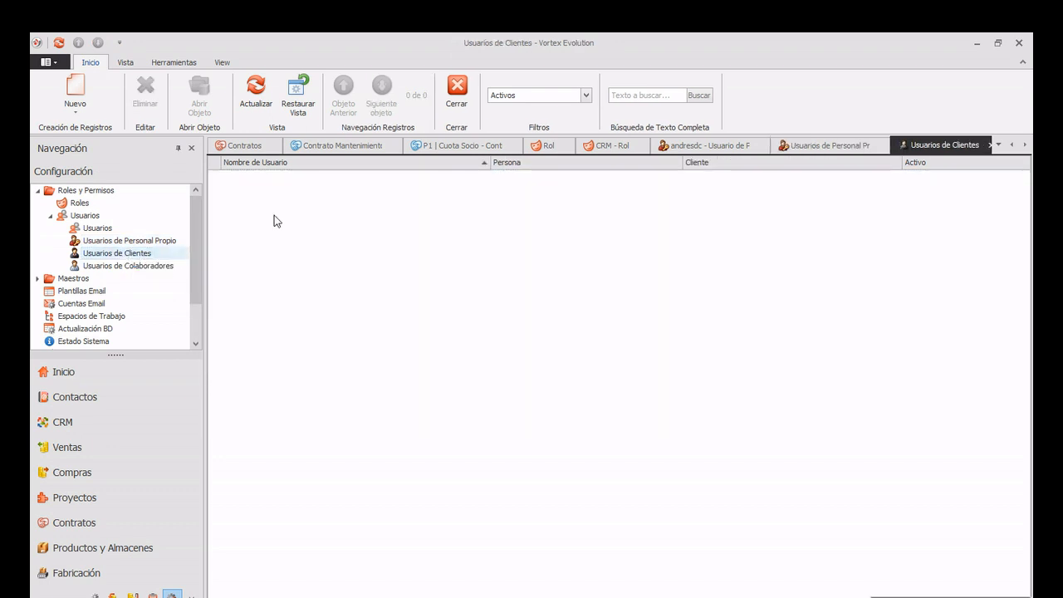
left_click(108, 268)
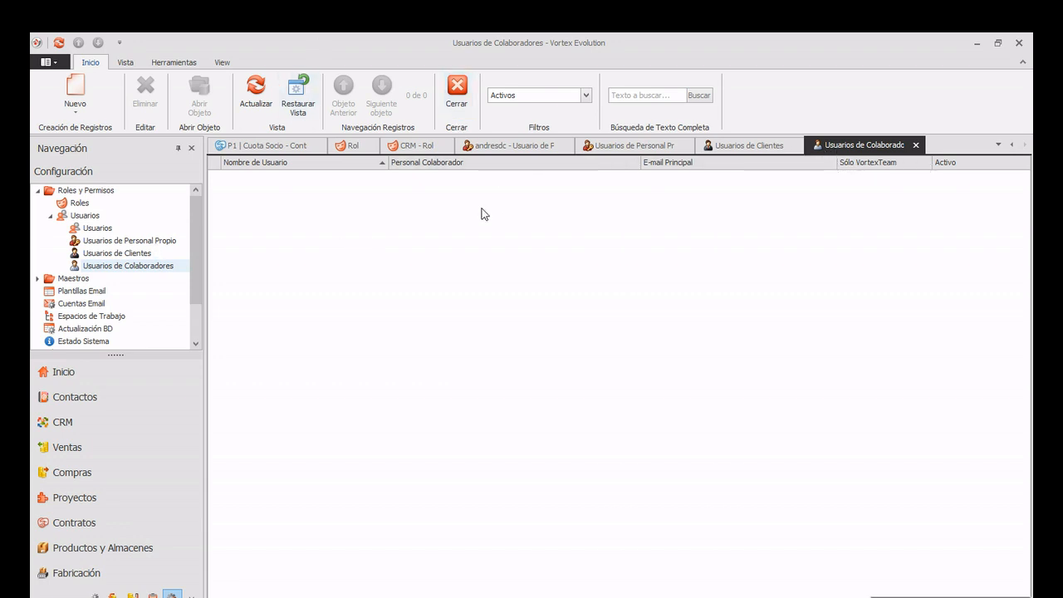
Open the EmailFacturaVenta template from Plantillas Email, highlight its NumDocFormateado, EfectosDocVenta and effect detail fields, and close it
left_click(79, 292)
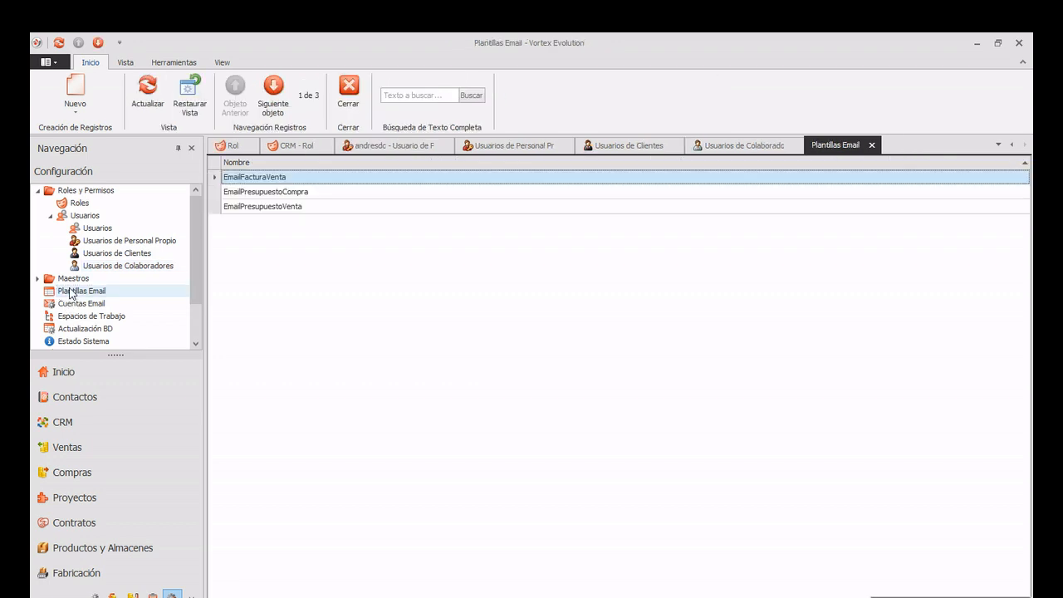
double_click(333, 179)
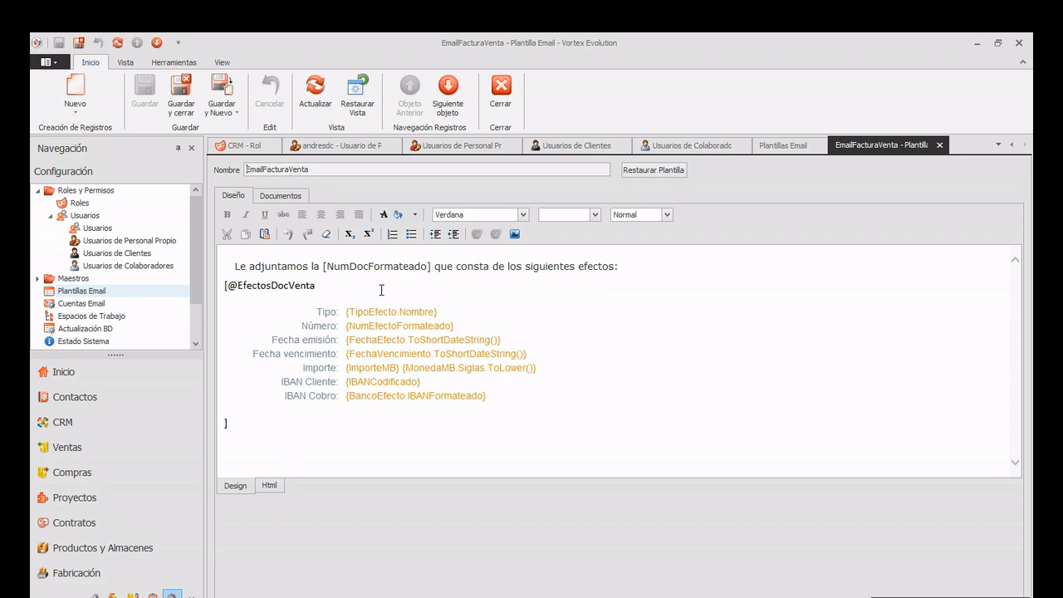
left_click_drag(327, 266, 427, 275)
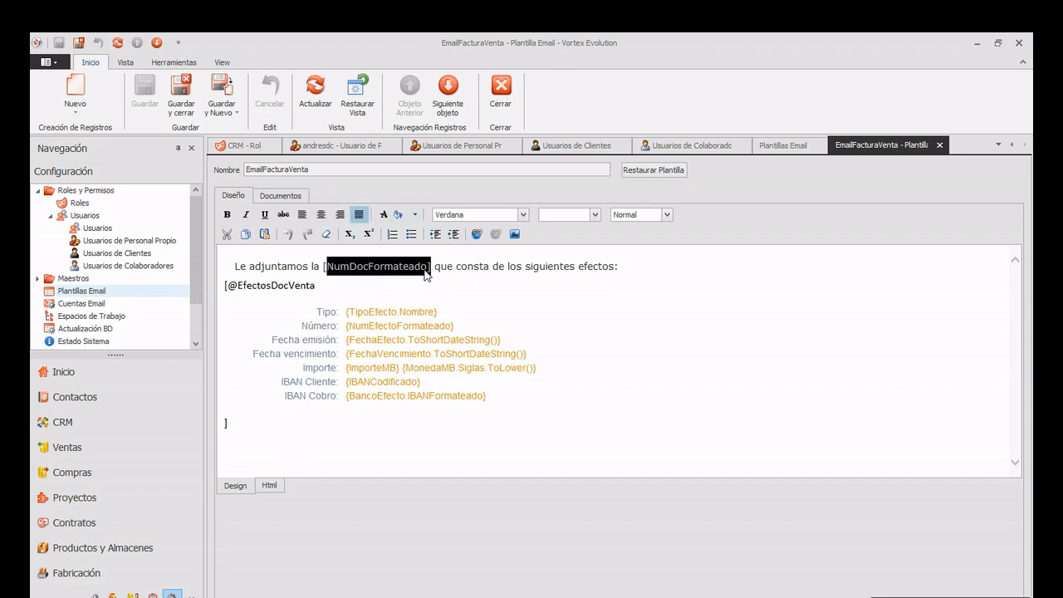
left_click(426, 275)
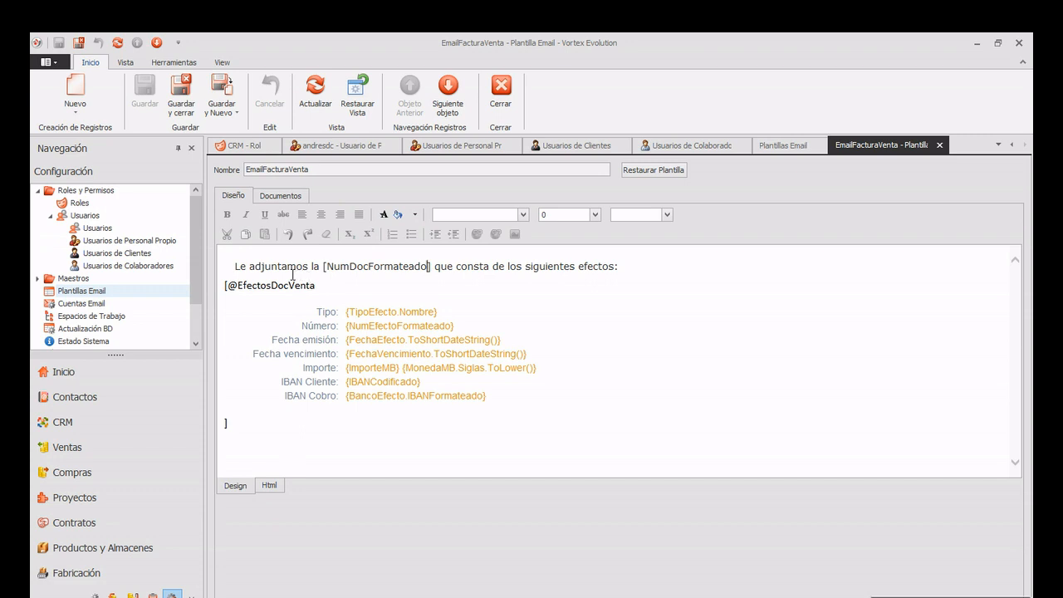
left_click_drag(333, 275, 364, 275)
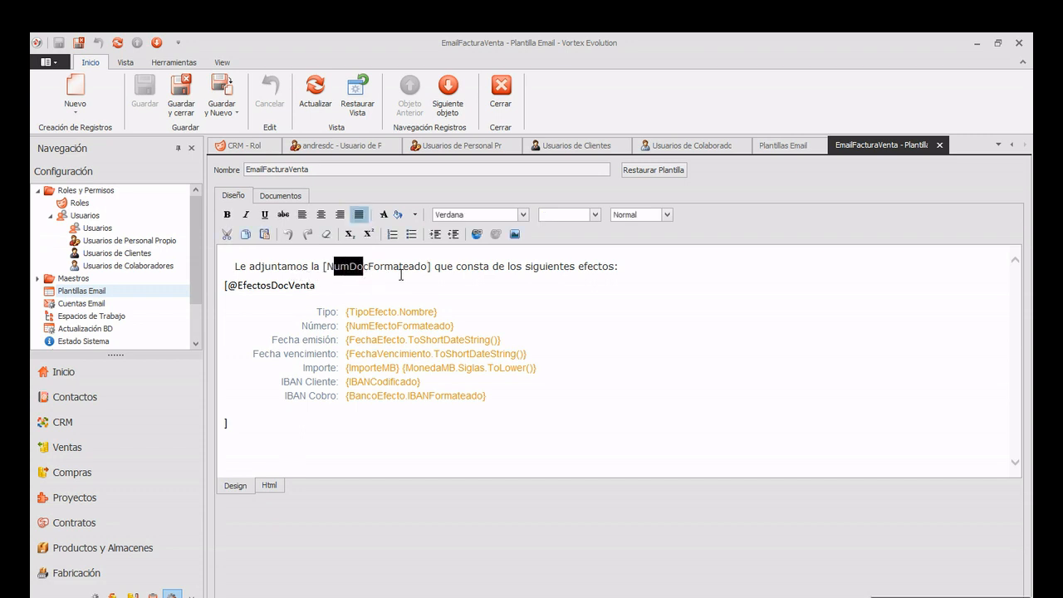
left_click_drag(295, 290, 256, 292)
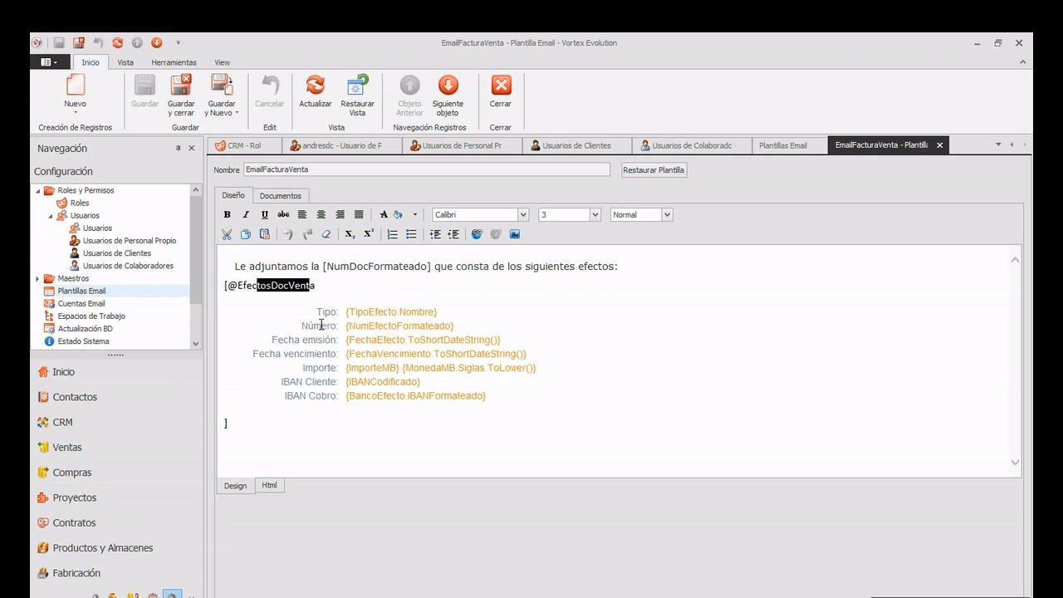
left_click_drag(318, 312, 518, 380)
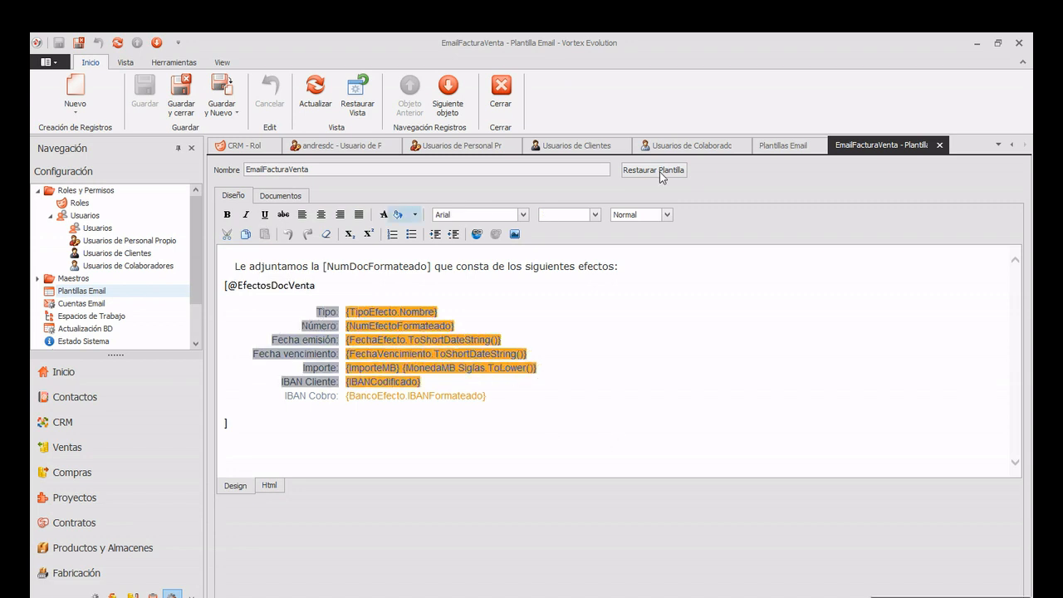
left_click(938, 145)
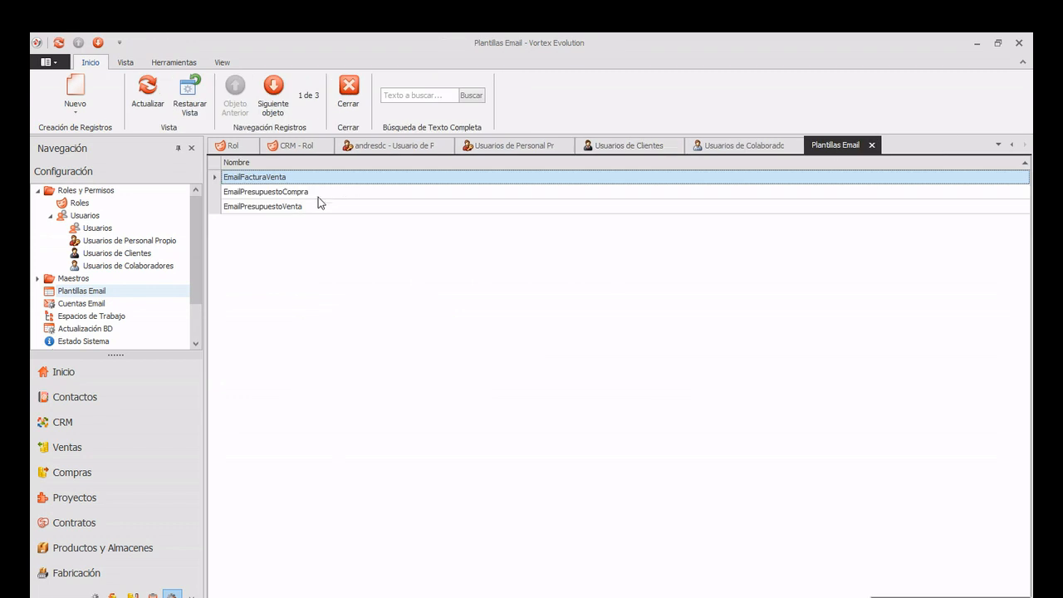
Open the EmailPresupuestoVenta template to view its placeholder text, and close it
left_click(299, 208)
double_click(299, 207)
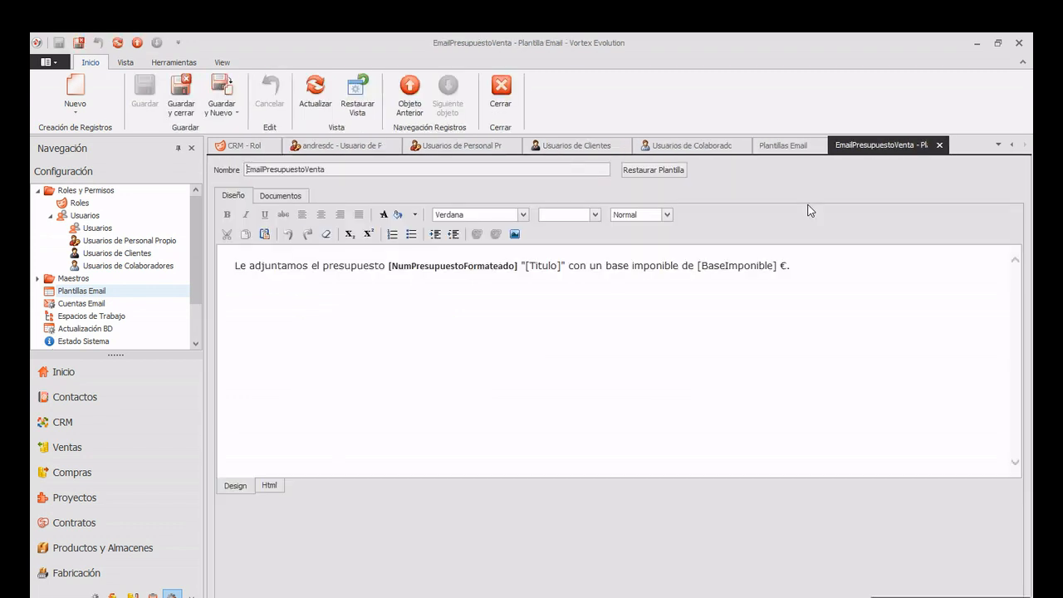
left_click(939, 145)
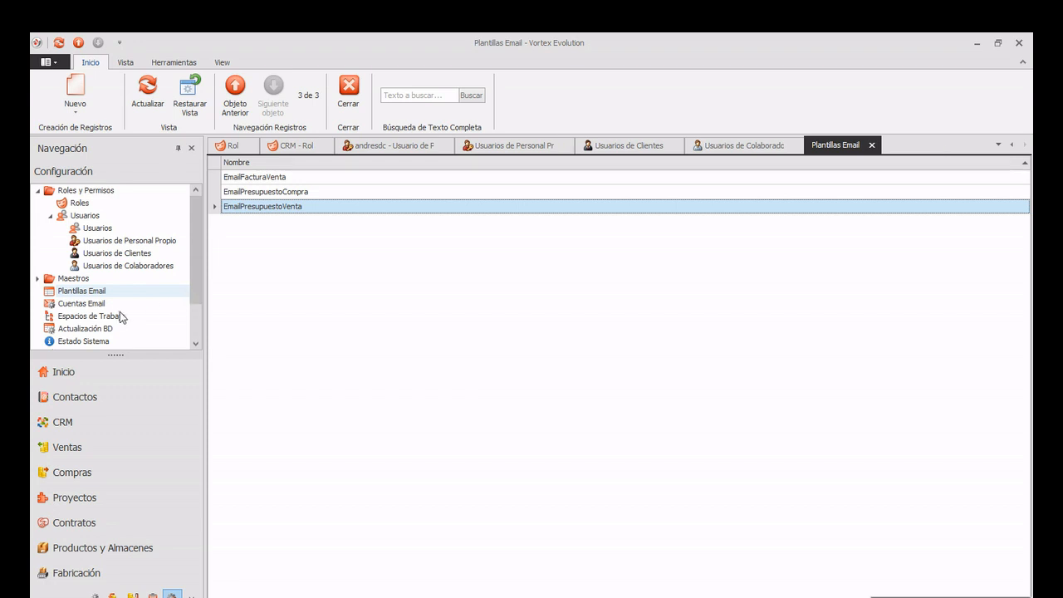
Open Cuentas Email and show the account types available for a new record
left_click(87, 304)
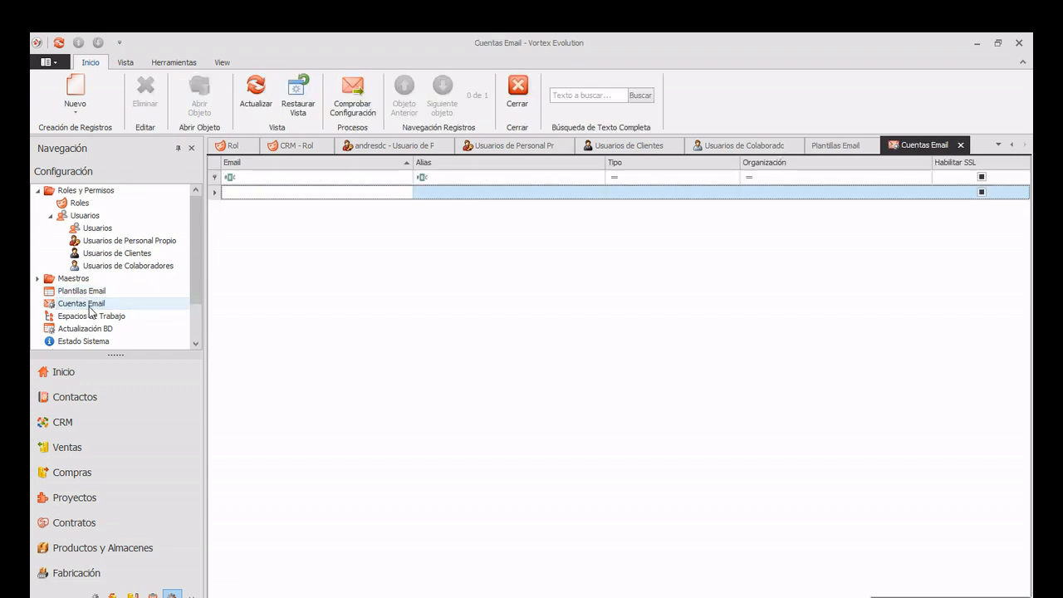
left_click(75, 113)
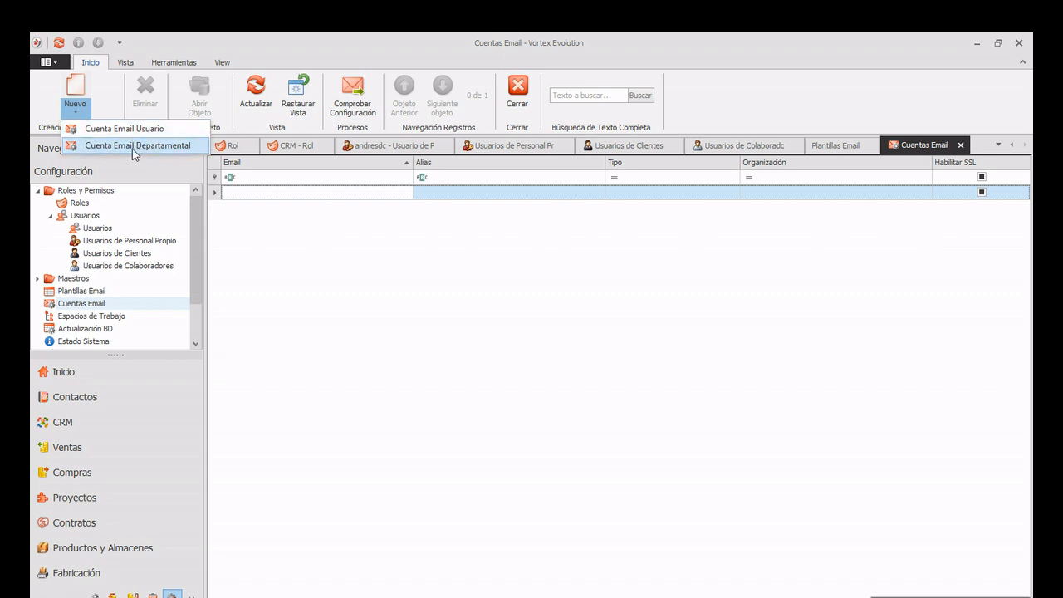
Open the Espacios de Trabajo list and look over the remaining Configuración entries down to Licencia
left_click(89, 316)
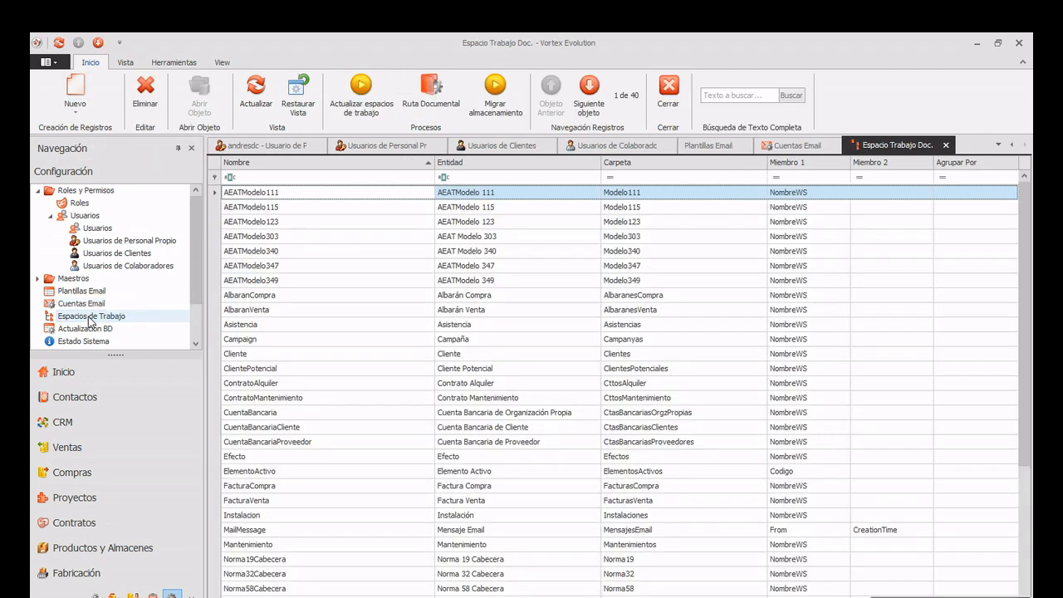
scroll(301, 207, "down", 4)
scroll(301, 207, "up", 4)
scroll(157, 297, "down", 2)
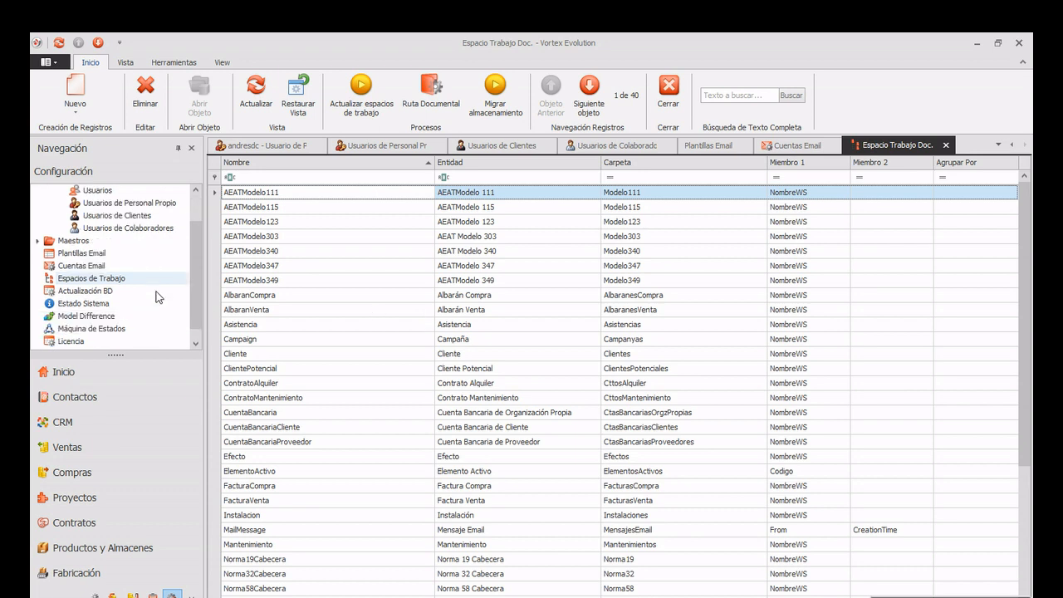
scroll(158, 297, "up", 2)
scroll(105, 254, "down", 2)
Open the Informes list in Análisis e Informes and browse the reports down to the Ventas entries
left_click(152, 595)
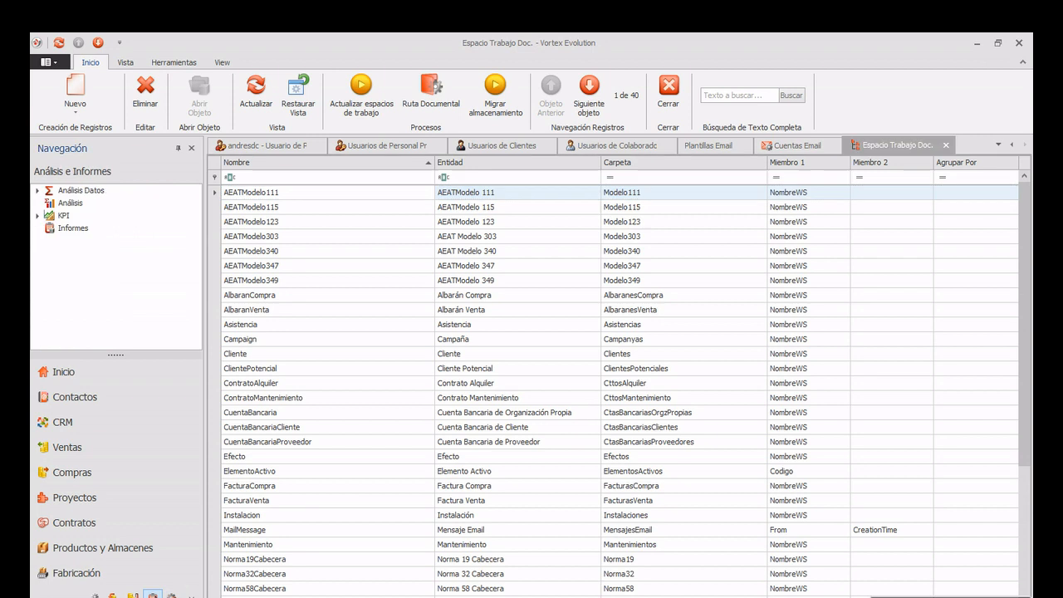
left_click(71, 229)
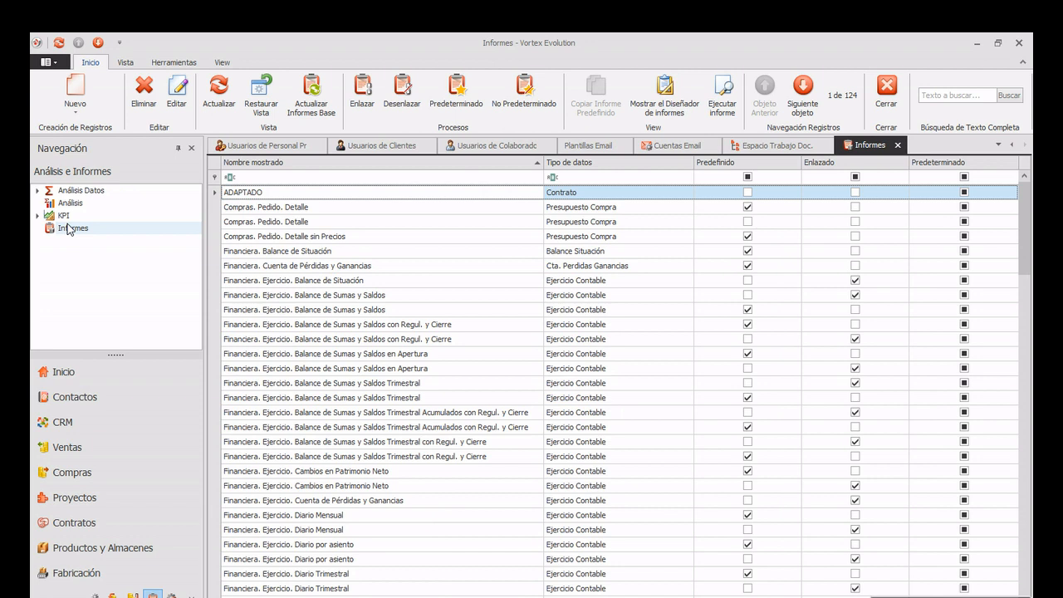
scroll(509, 377, "down", 20)
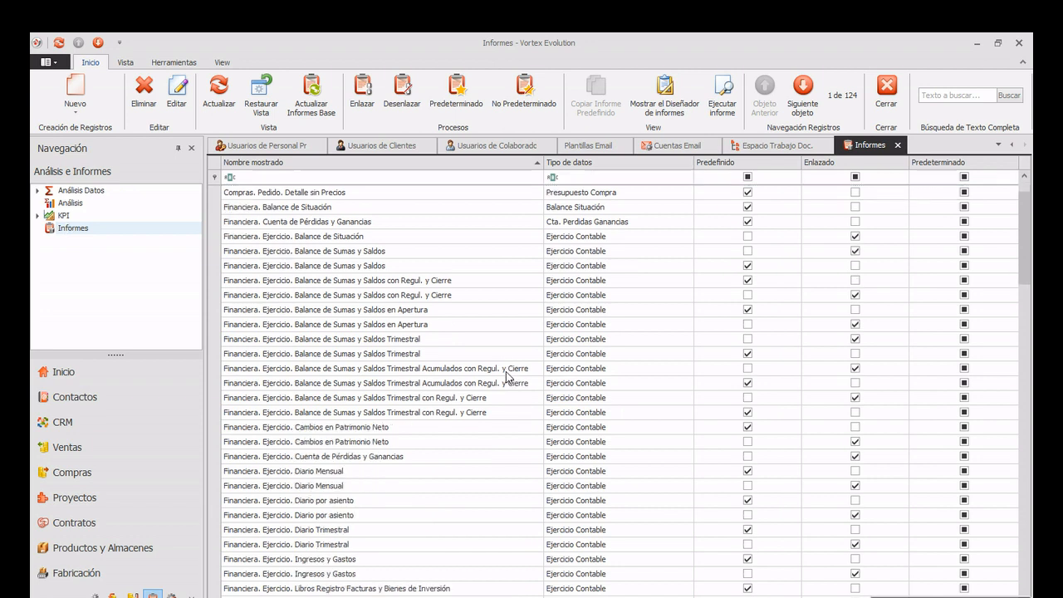
scroll(508, 377, "down", 6)
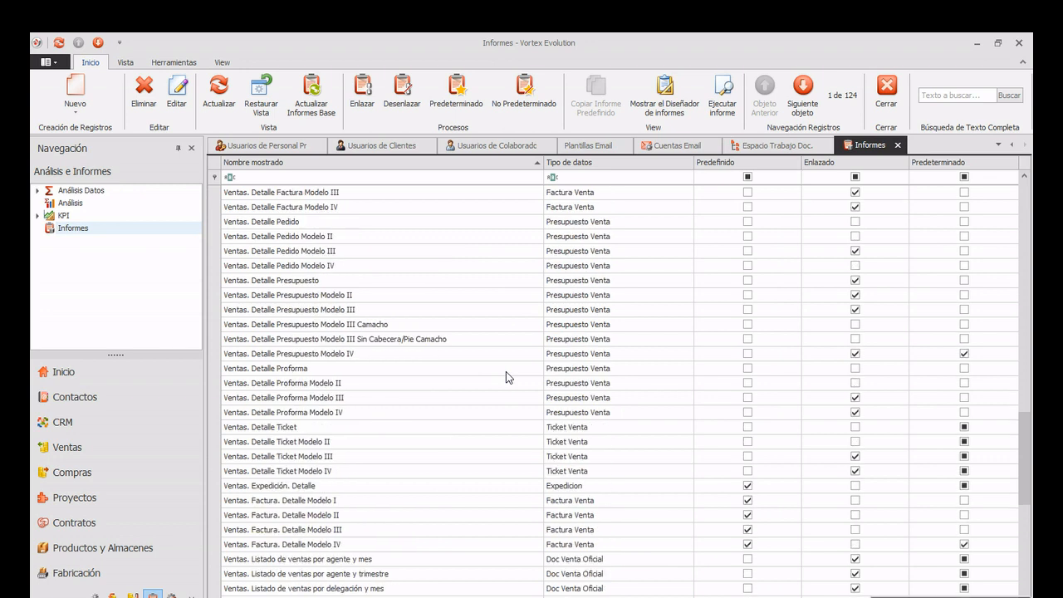
Find the Ventas. Detalle Presupuesto report among the Presupuesto Venta entries in the Informes list and select it
scroll(506, 371, "up", 2)
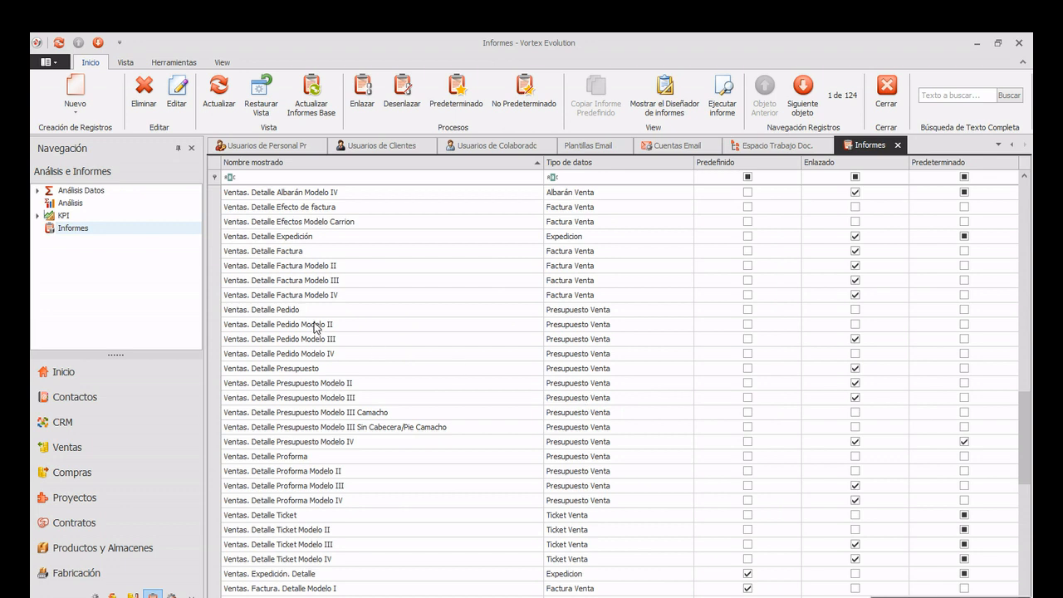
left_click(289, 383)
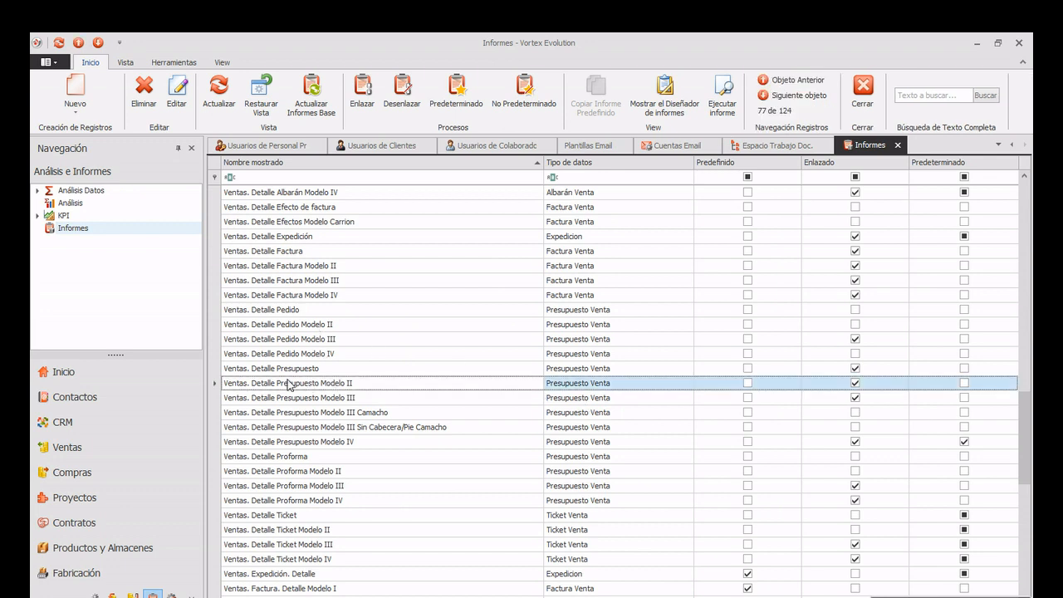
left_click(309, 372)
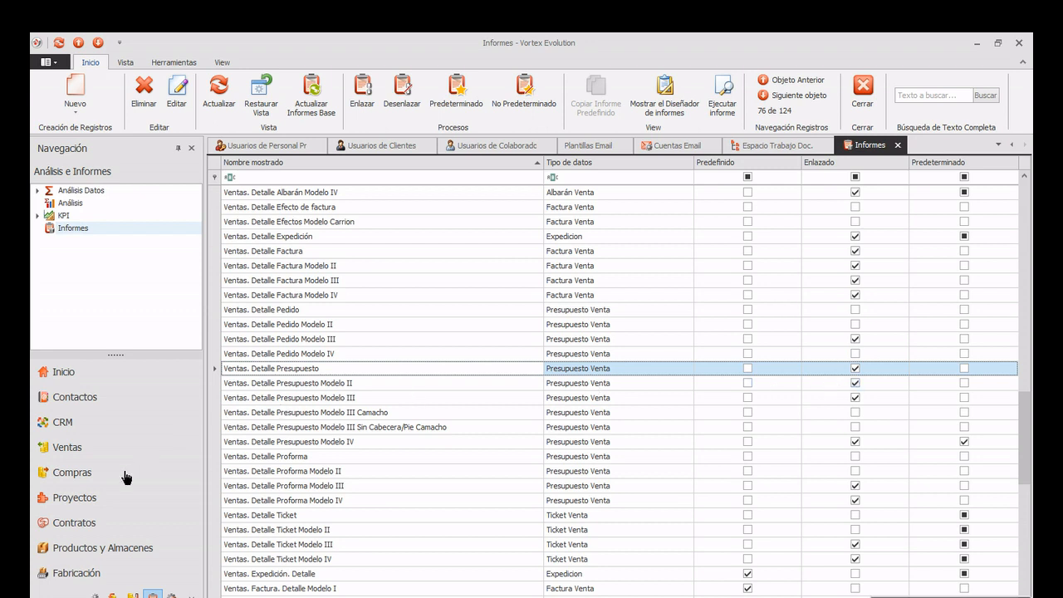
Open the Presupuestos list in Ventas and show the reports available for sales quotes
left_click(90, 450)
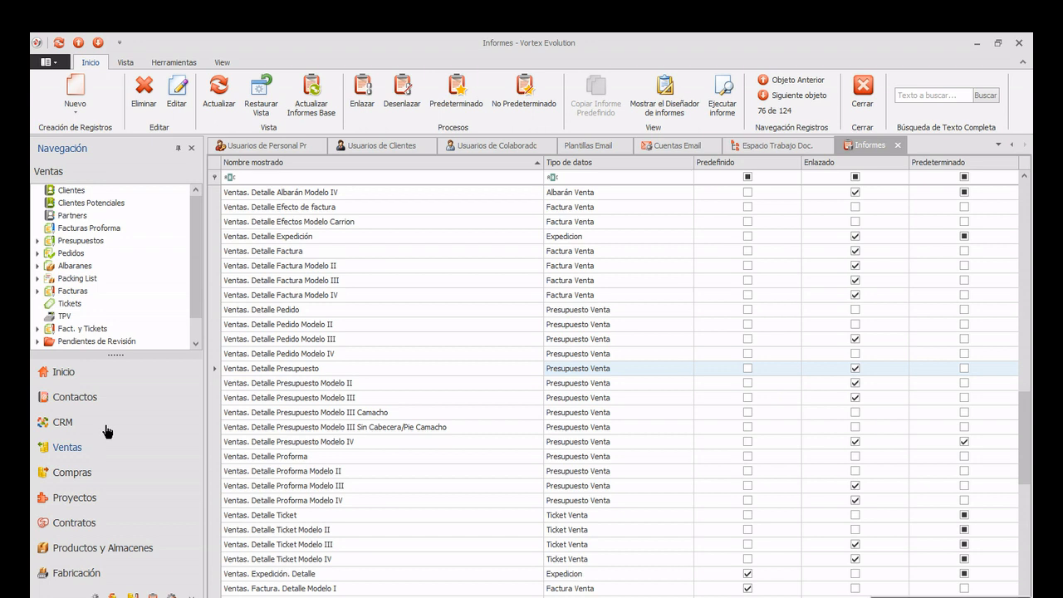
left_click(80, 241)
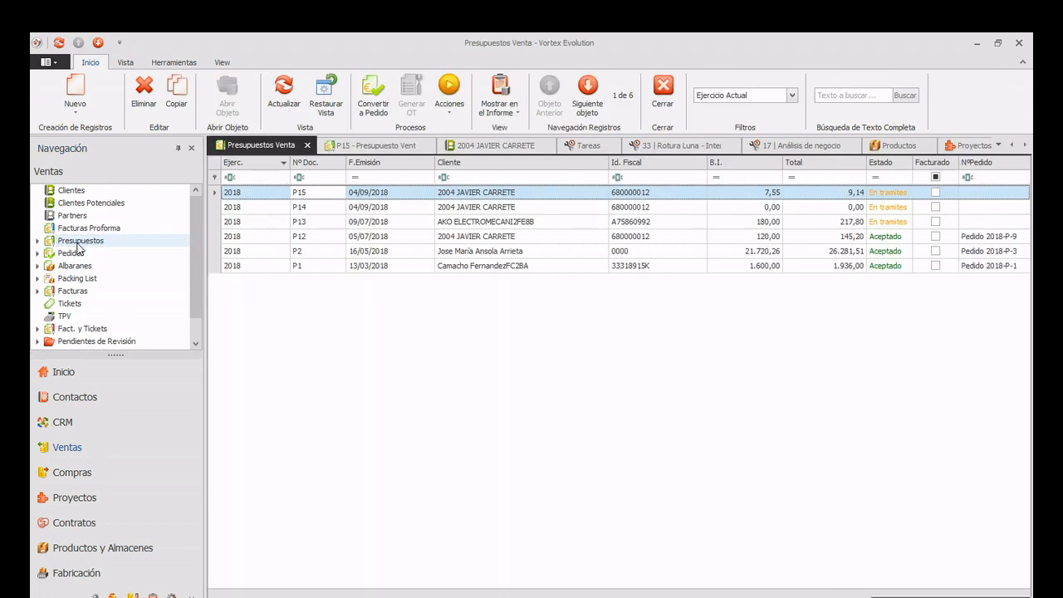
left_click(518, 117)
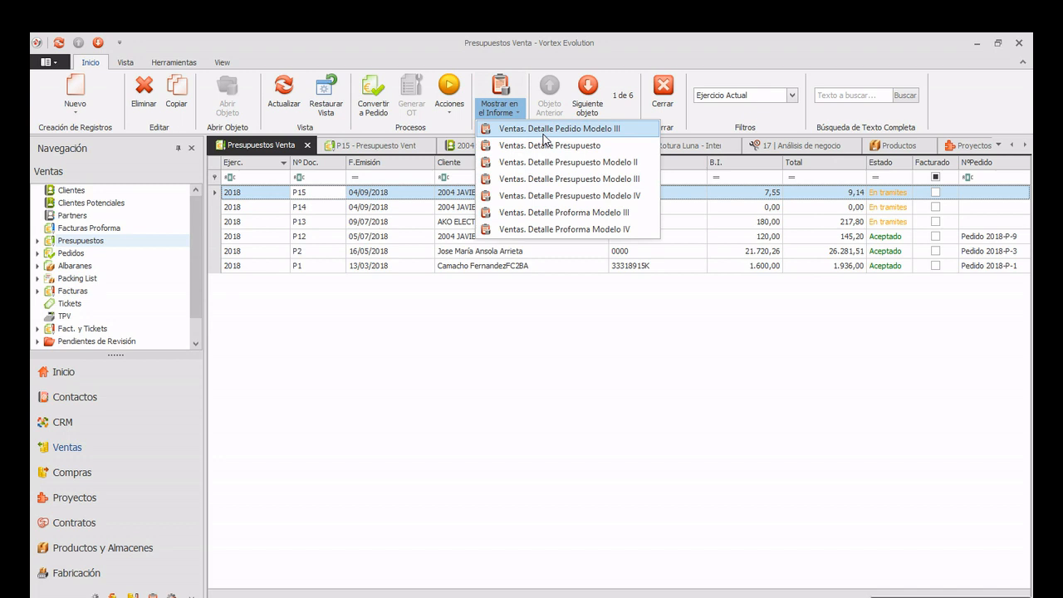
Select quote P12 and preview it with the Ventas. Detalle Presupuesto Modelo II report
left_click(395, 253)
left_click(398, 236)
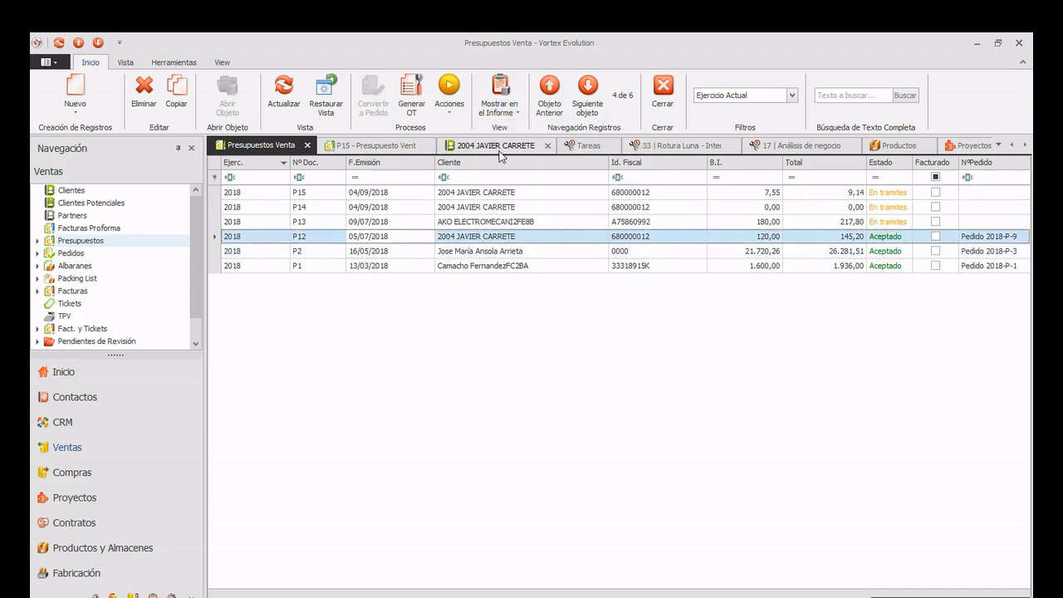
left_click(518, 117)
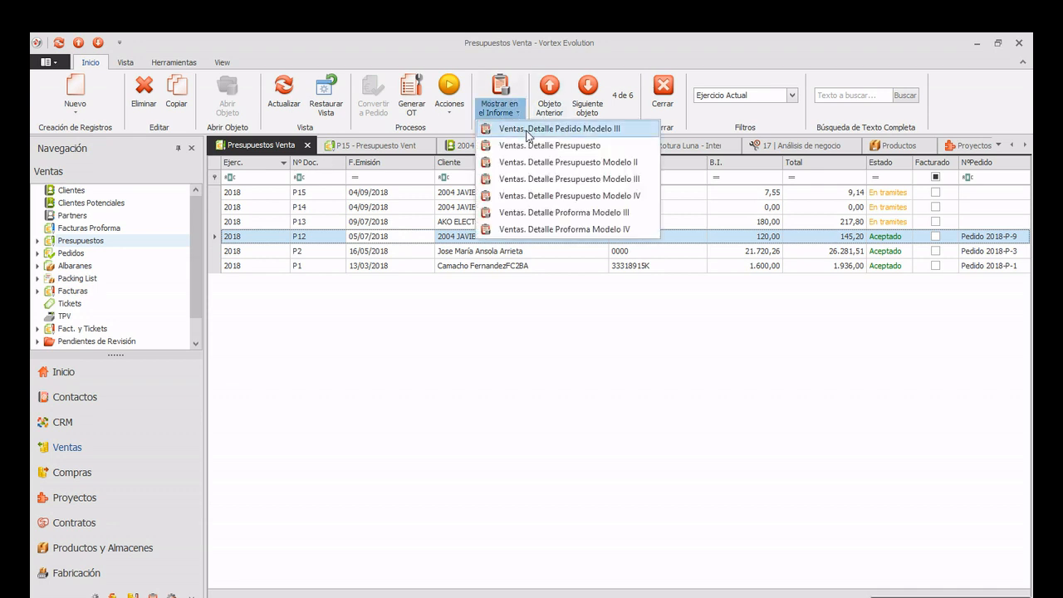
left_click(549, 169)
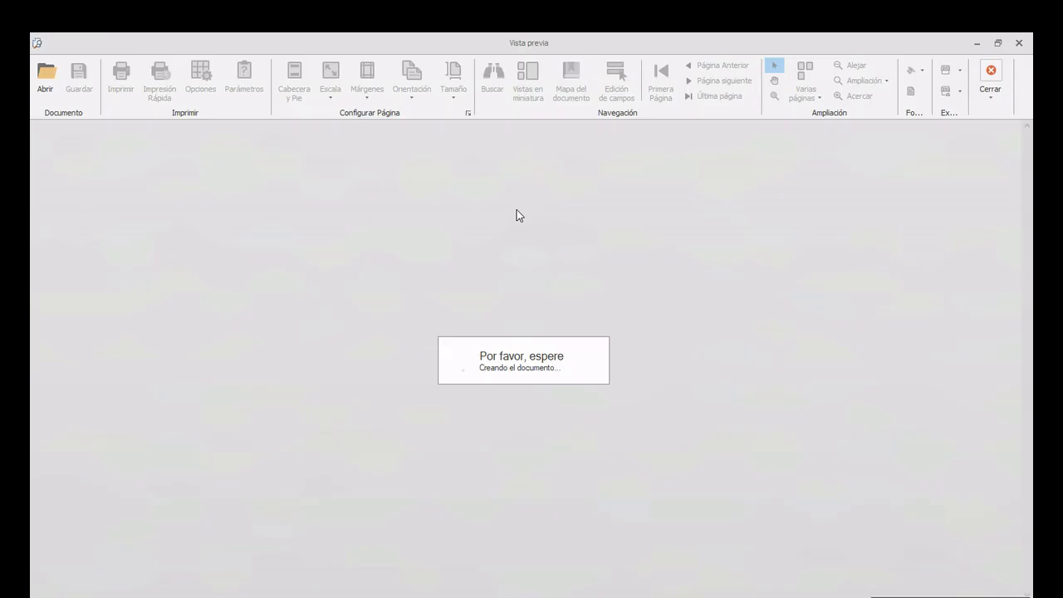
Look over the previewed quote from its header to its totals, and close the preview and the Presupuestos Venta list
scroll(618, 243, "down", 3)
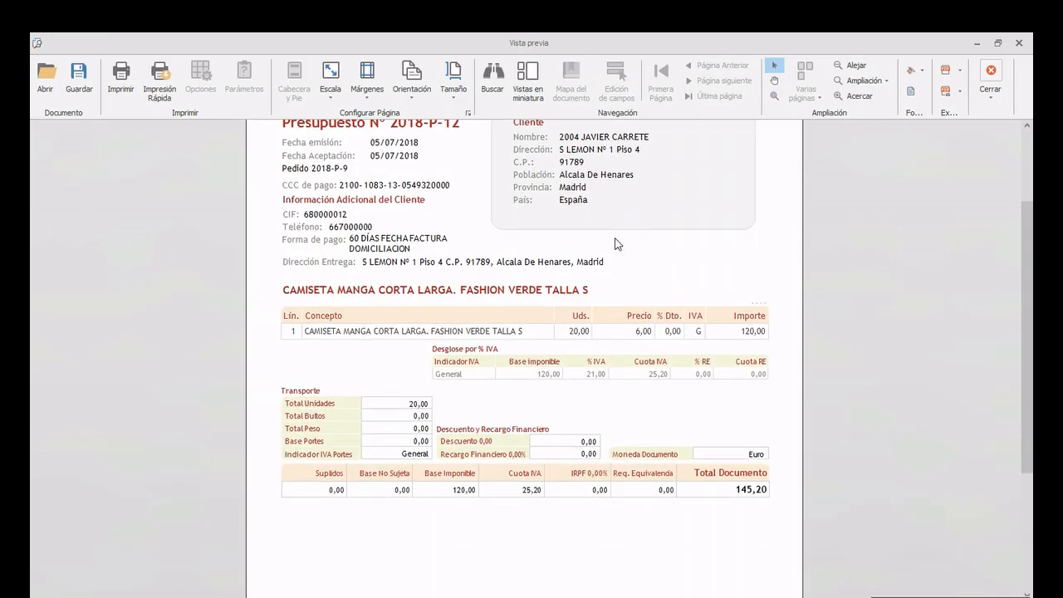
scroll(618, 243, "up", 2)
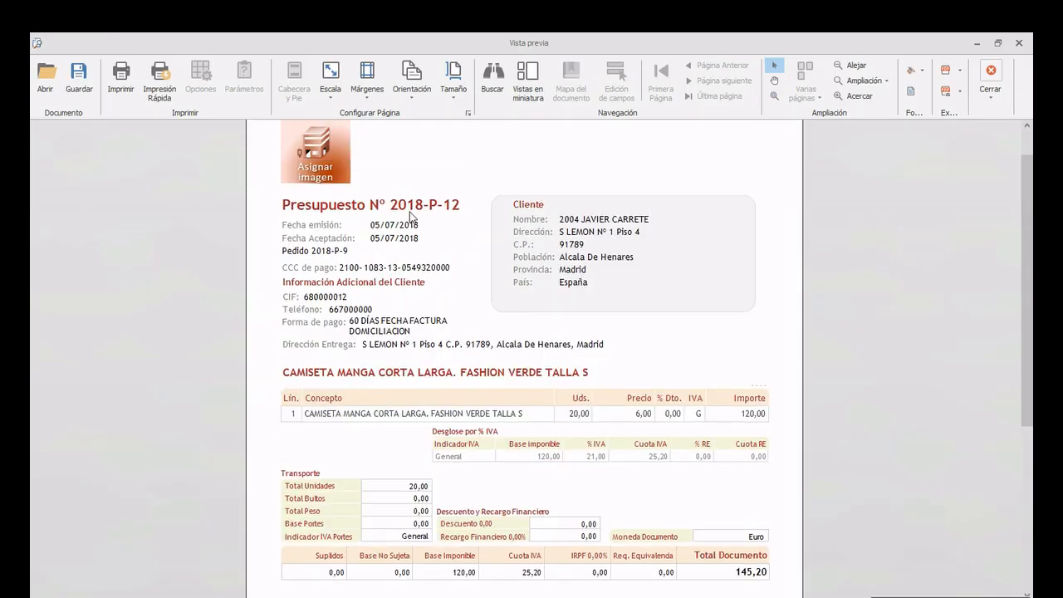
scroll(678, 276, "down", 3)
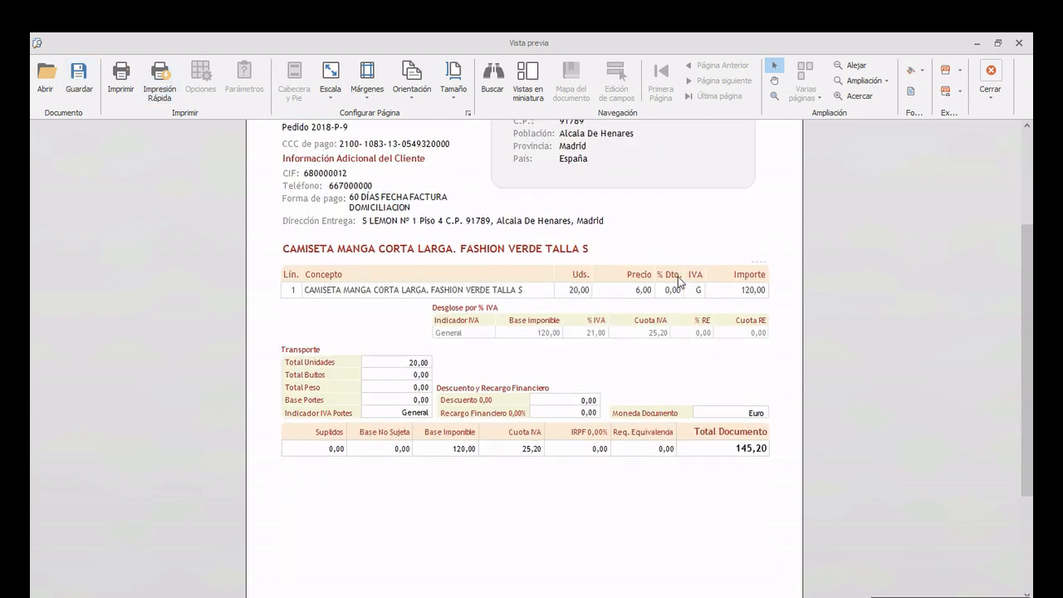
scroll(677, 277, "up", 2)
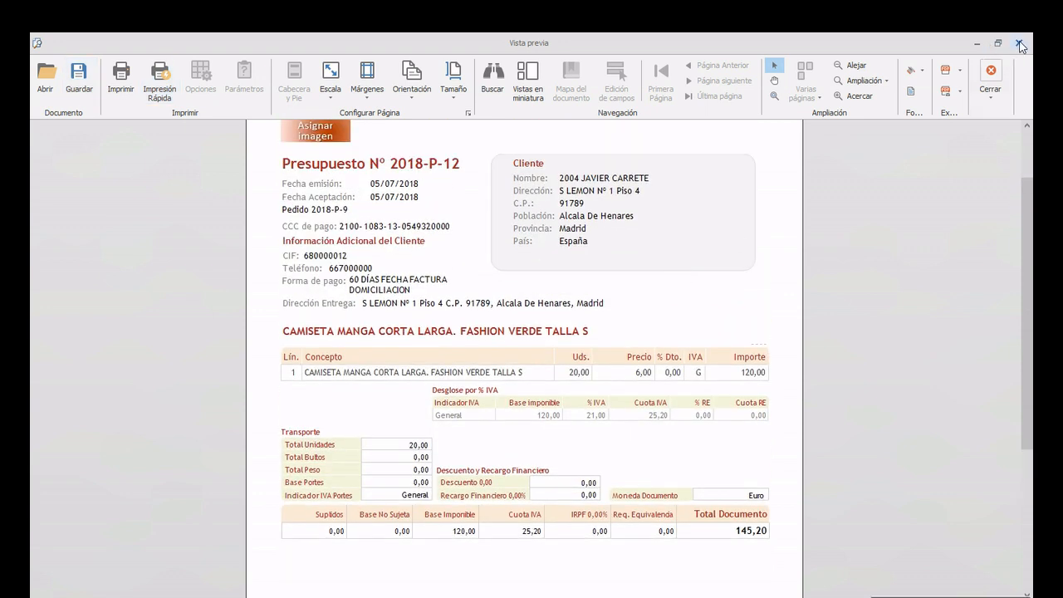
left_click(1019, 43)
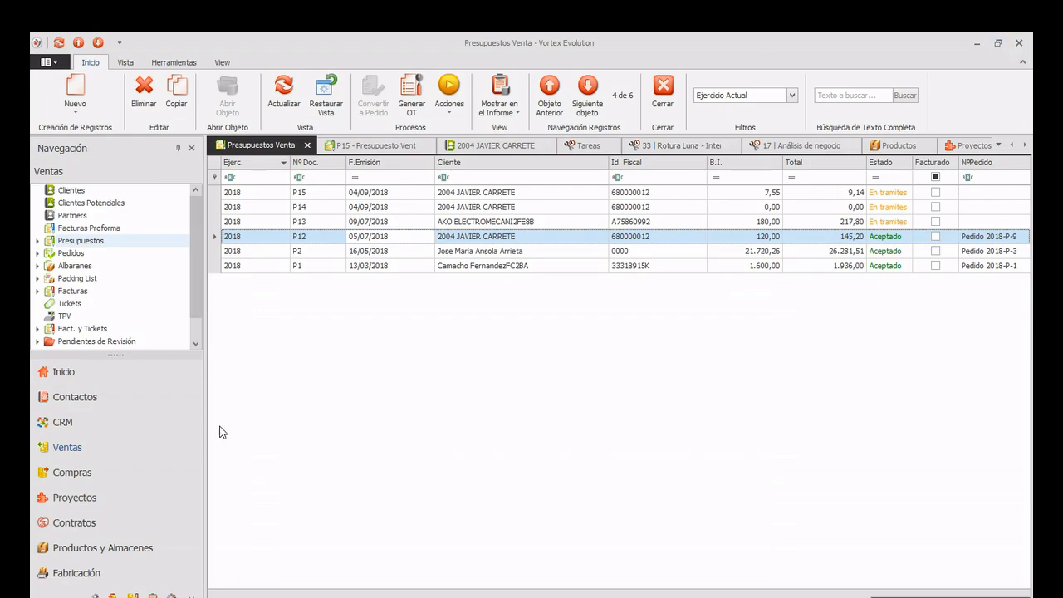
left_click(307, 145)
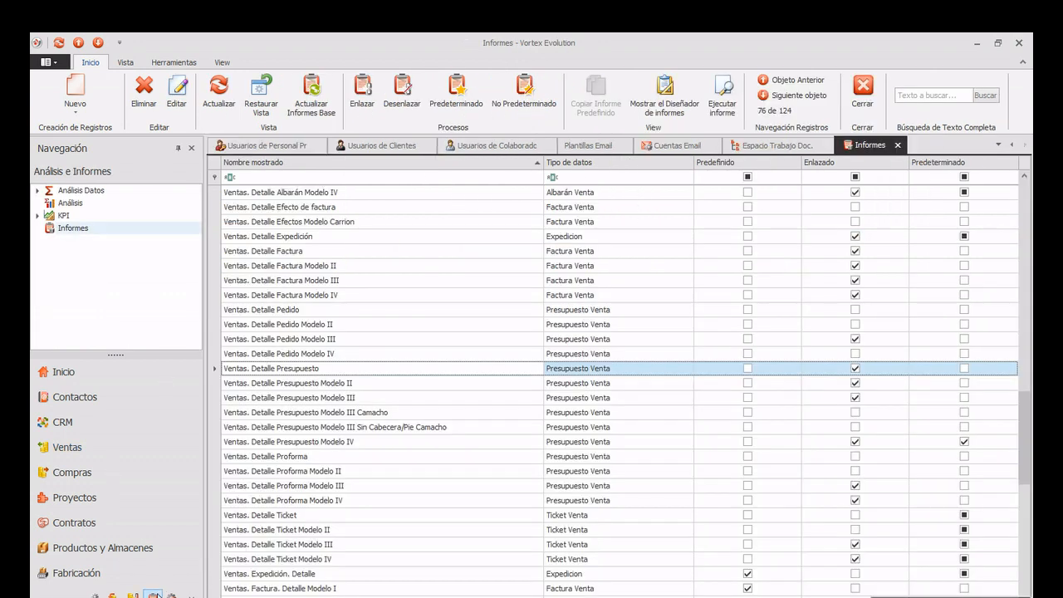
Open the Ventas. Detalle Presupuesto report in the report designer, look over its layout, and close the designer
left_click(84, 228)
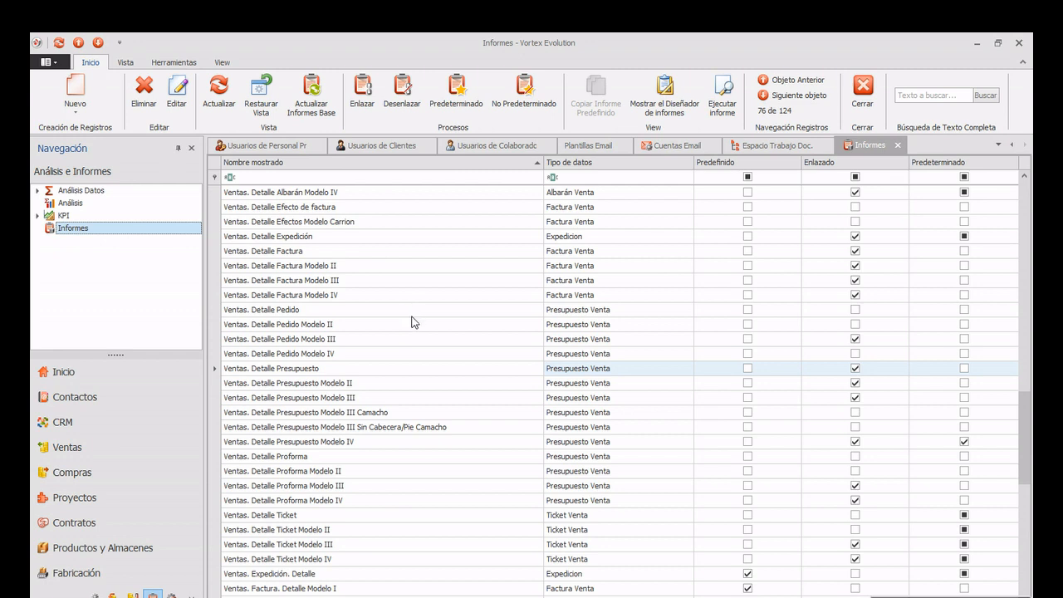
left_click(370, 370)
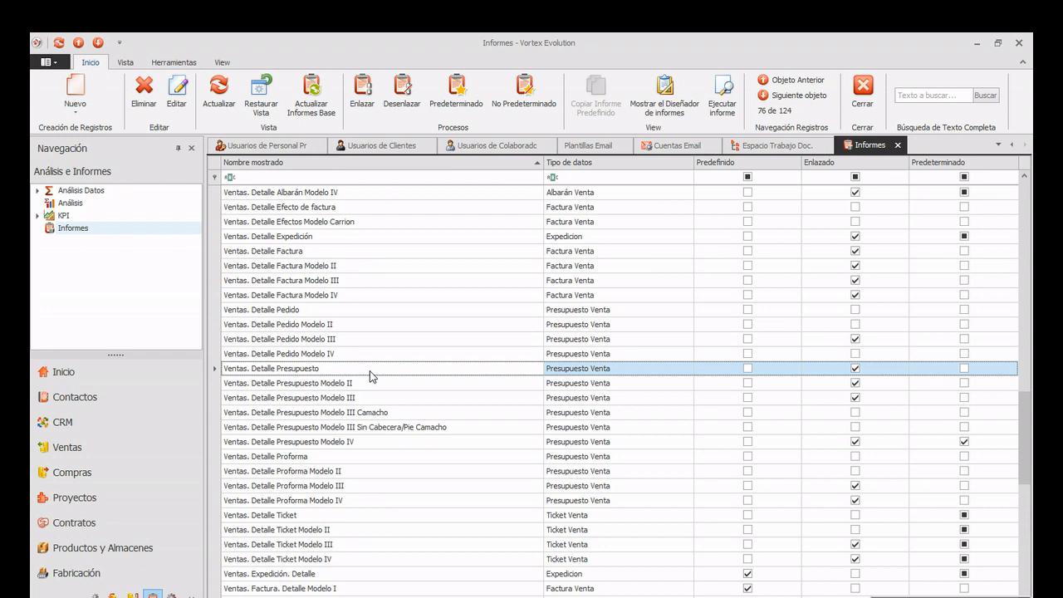
left_click(671, 106)
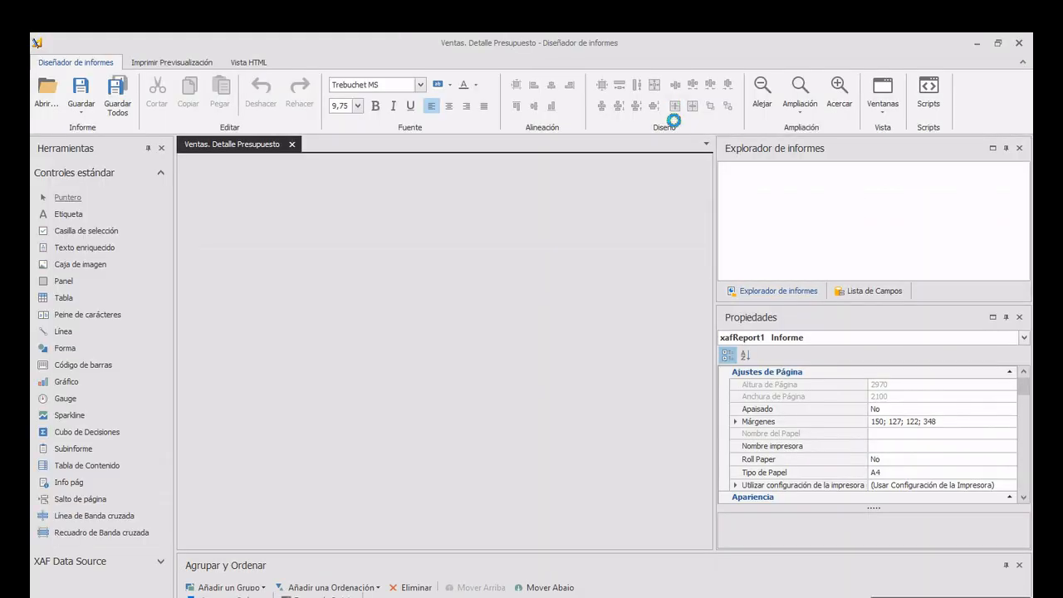
mouse_move(705, 235)
left_mouse_down()
mouse_move(710, 382)
mouse_move(708, 226)
mouse_move(708, 240)
left_mouse_up()
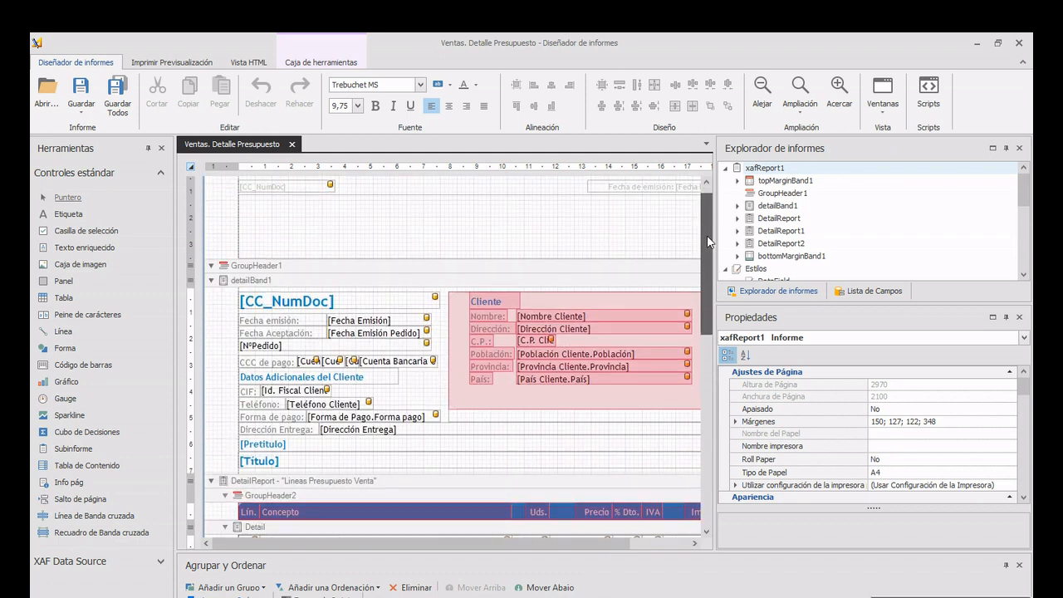
left_click(1019, 43)
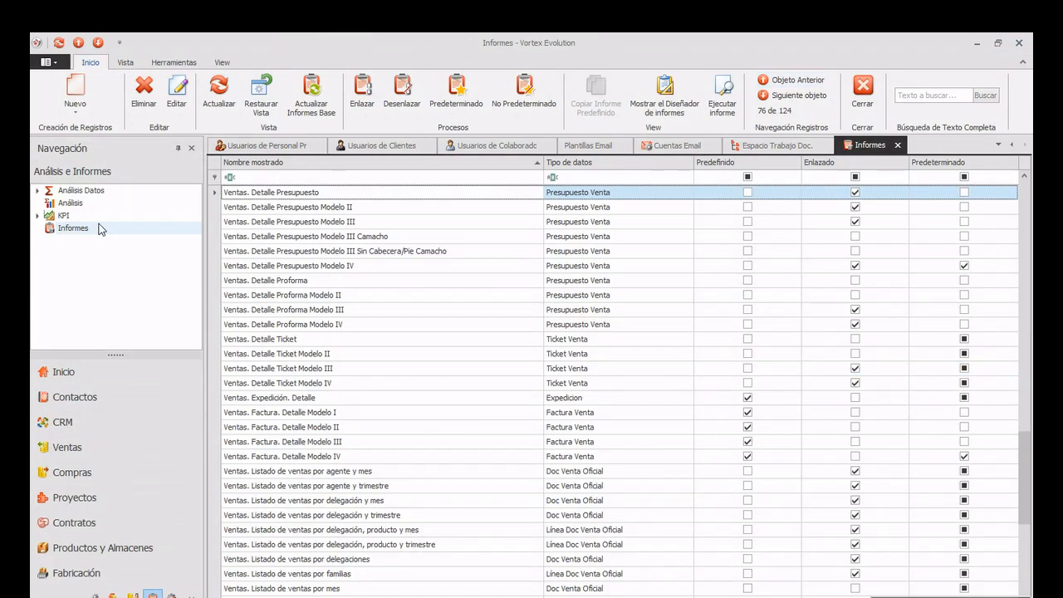
Widen the Criterio column in the Análisis list, and open the (003.3) Ana Productos. Beneficios analysis with its data loaded
left_click(71, 204)
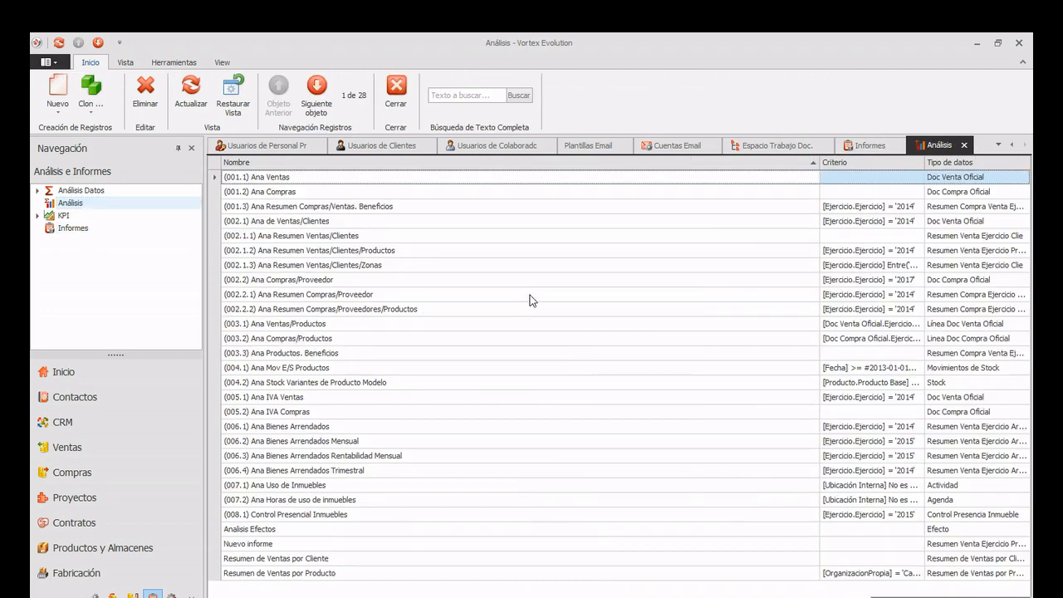
left_click_drag(820, 170, 584, 169)
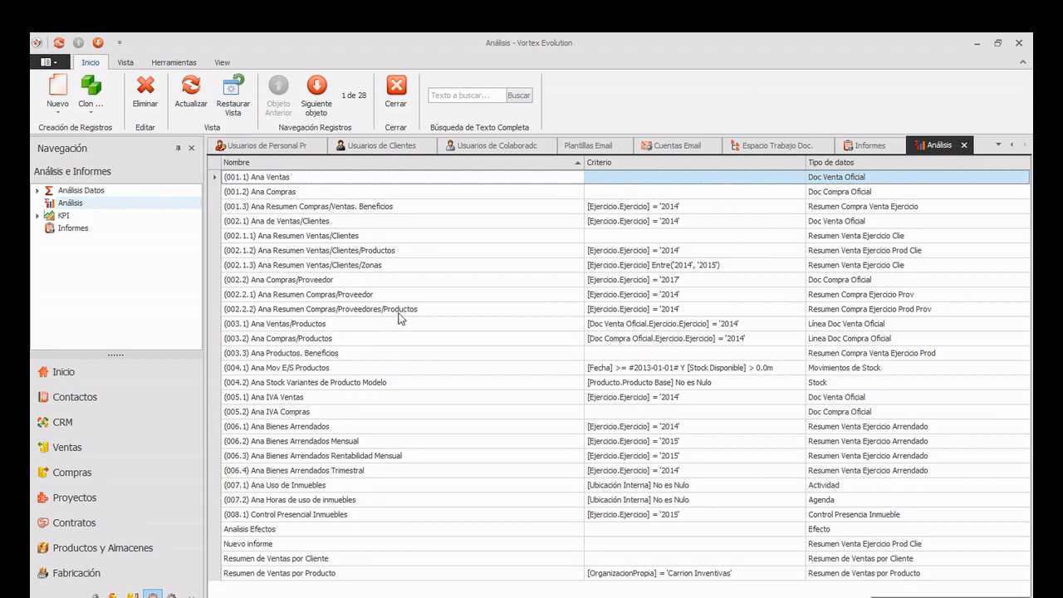
double_click(352, 357)
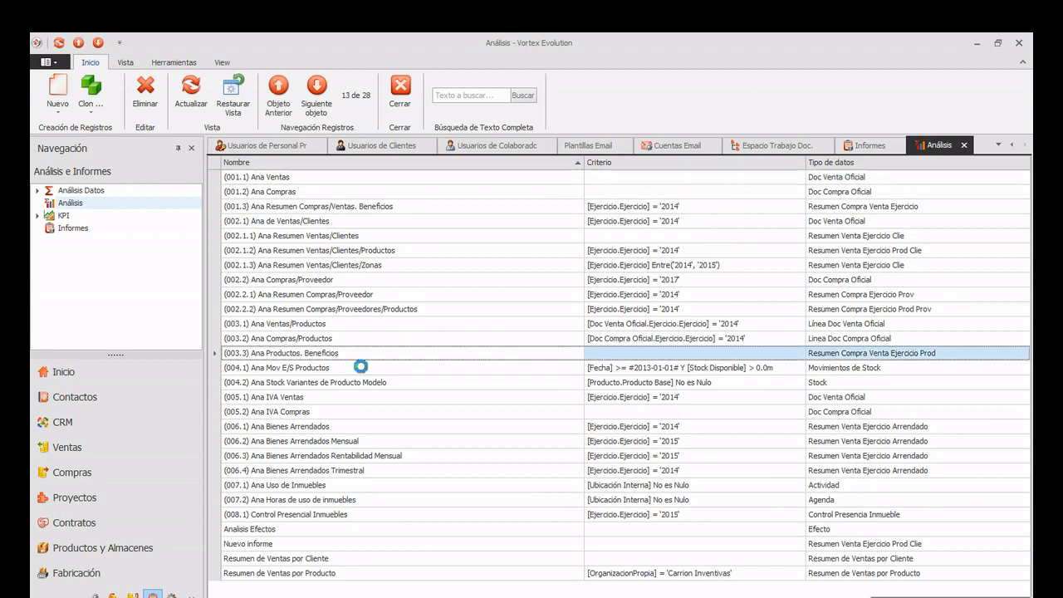
left_click(325, 105)
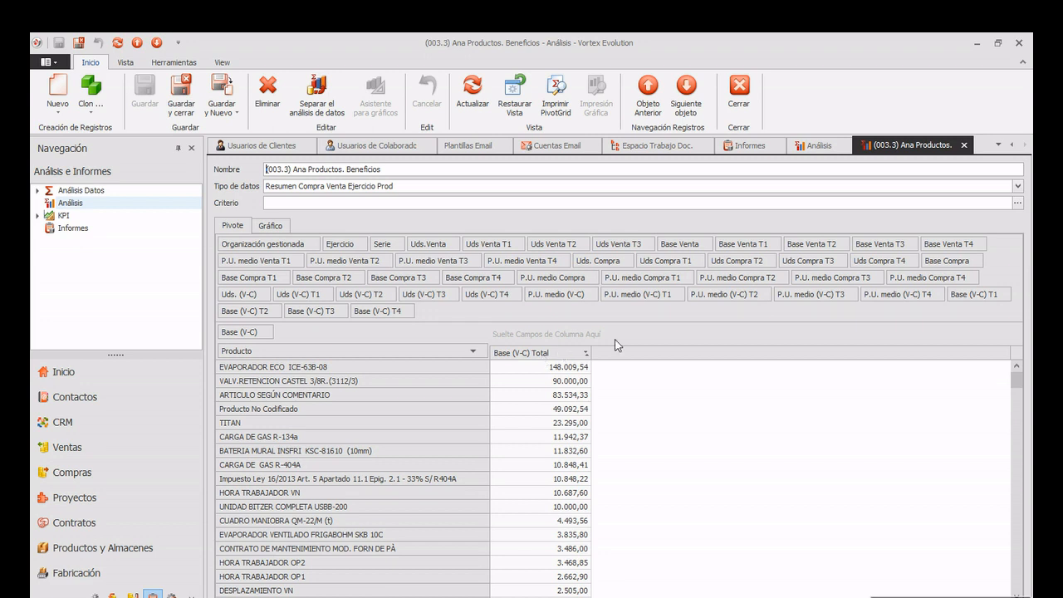
Group the pivot rows by Ejercicio ahead of Producto, and add Uds Venta T1 and Uds Venta T2 as data fields
left_click_drag(347, 244, 239, 358)
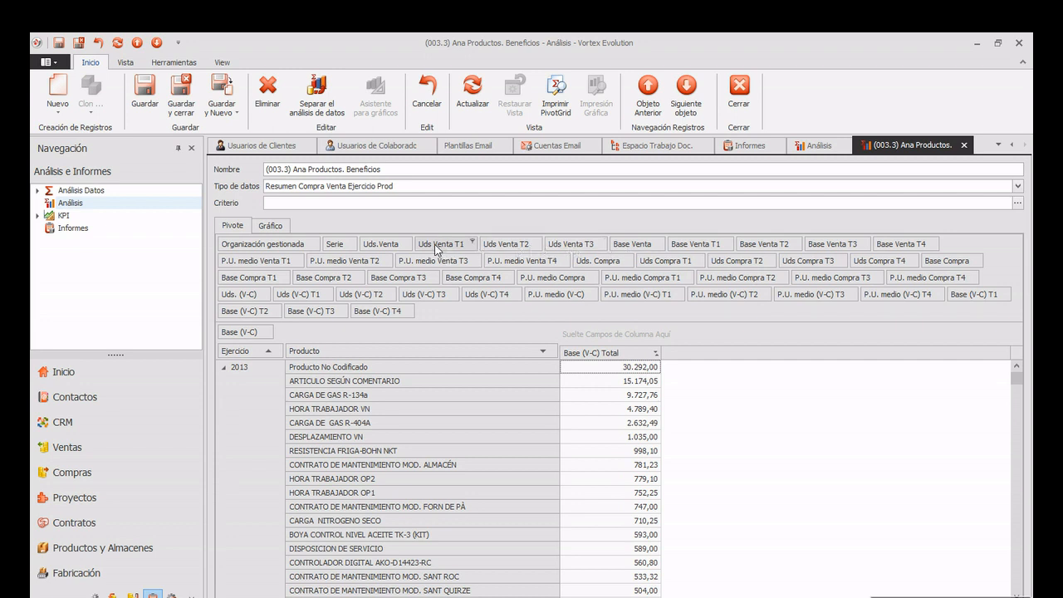
left_click_drag(437, 249, 557, 357)
left_click_drag(557, 352, 557, 351)
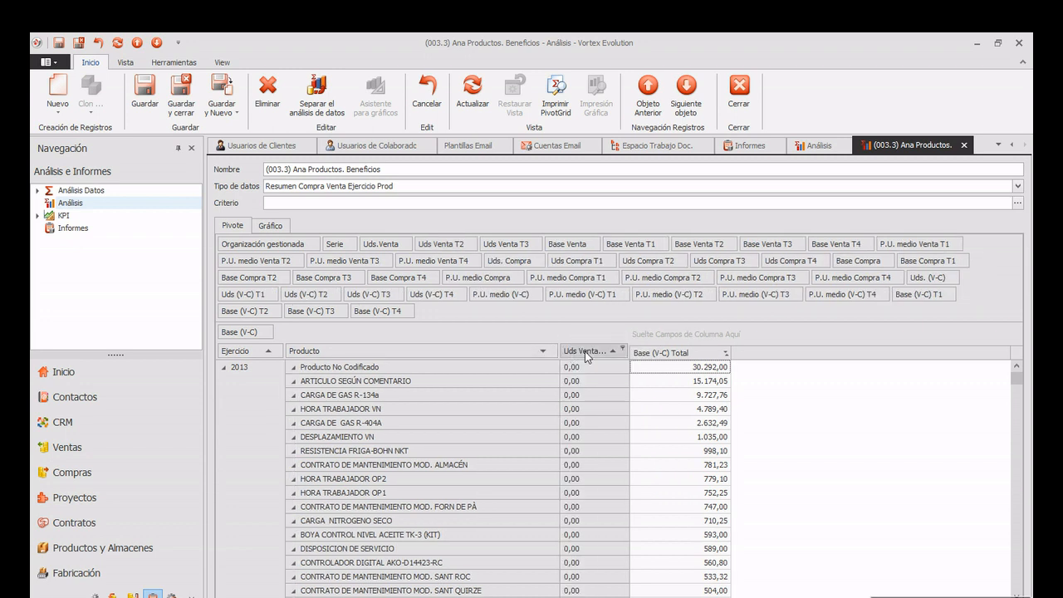
left_click_drag(584, 351, 628, 336)
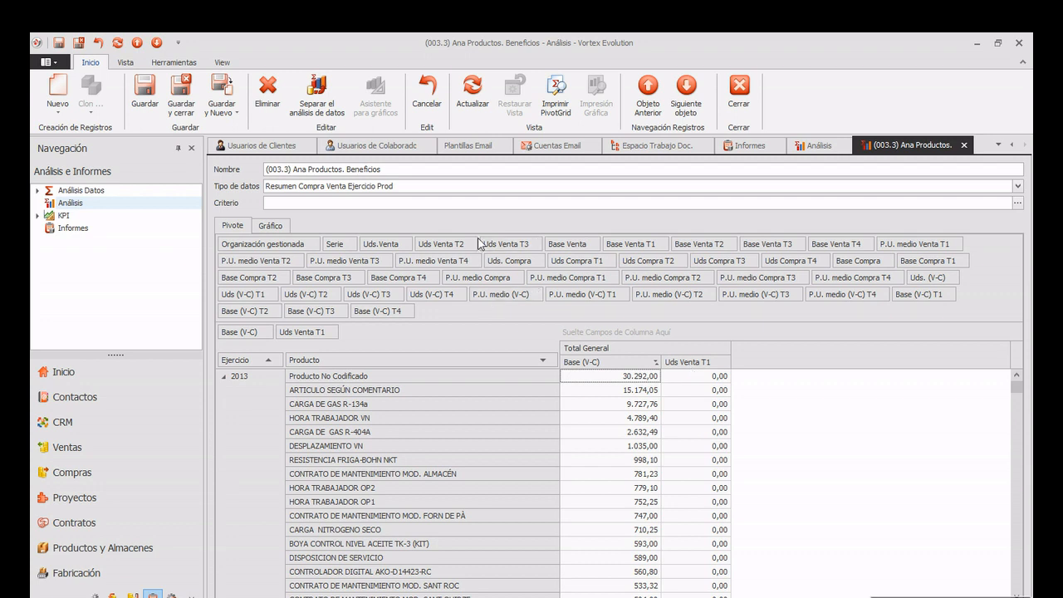
left_click_drag(456, 245, 419, 333)
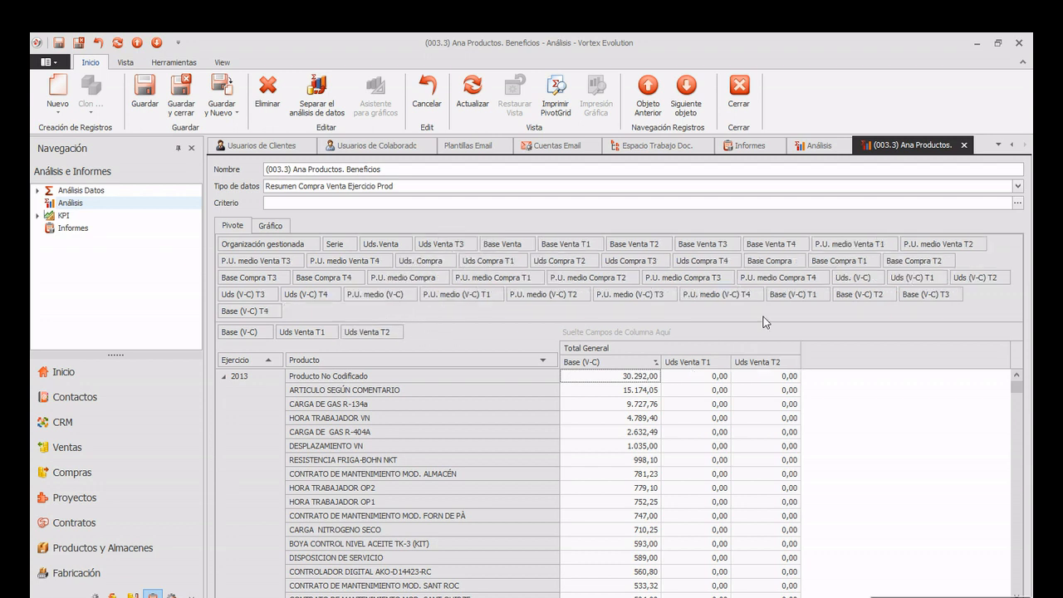
mouse_move(1016, 383)
left_mouse_down()
mouse_move(1015, 419)
mouse_move(1015, 378)
left_mouse_up()
Open the criteria editor for the analysis and close it without defining a filter
left_click(446, 203)
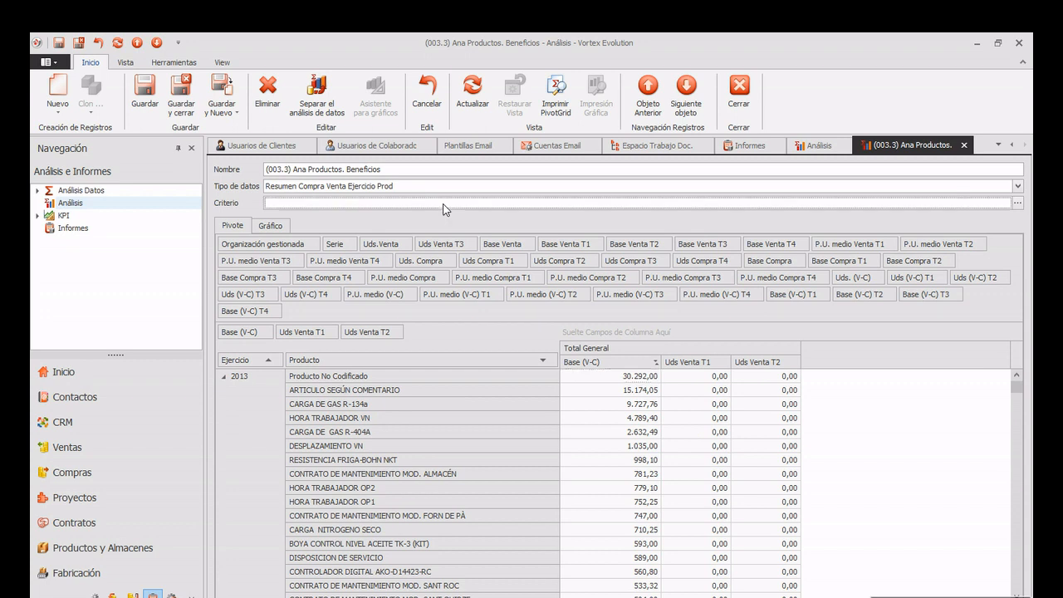
left_click(1018, 203)
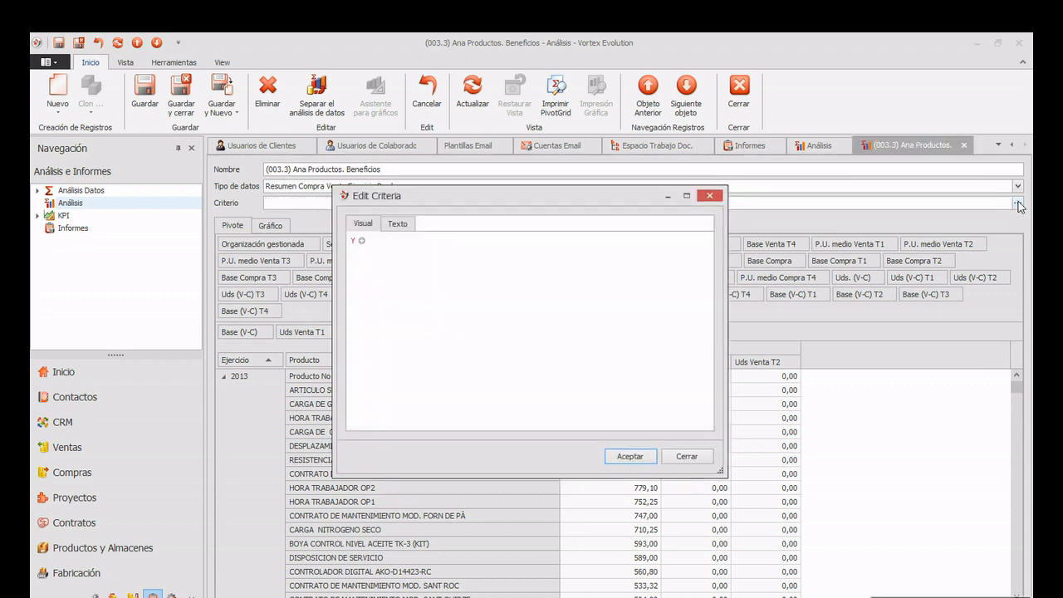
left_click(710, 196)
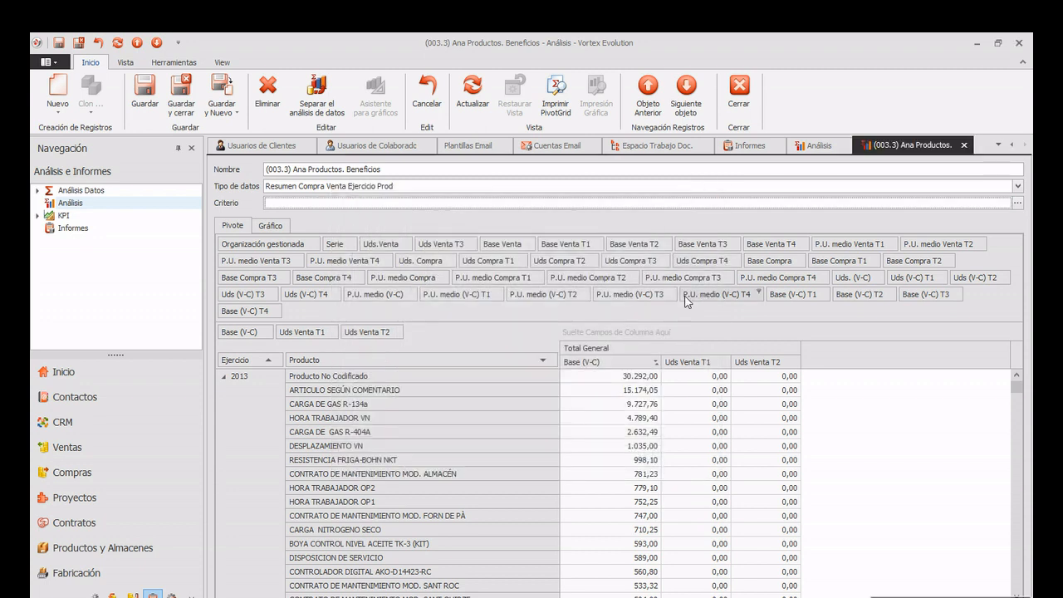
Show the analysis as a chart, open the Chart Designer to view its options, and close it
left_click(271, 225)
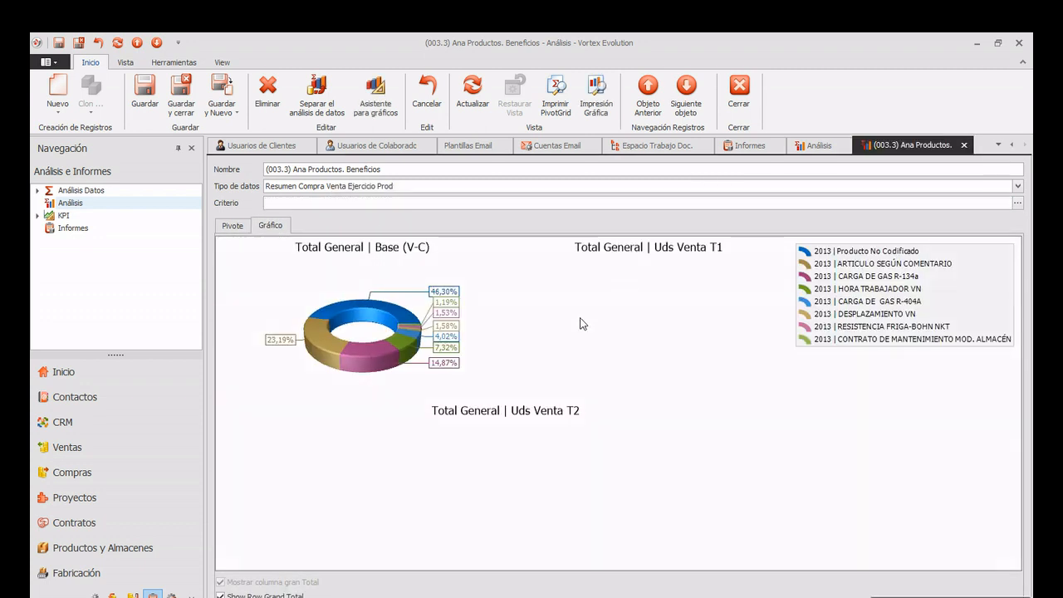
right_click(558, 303)
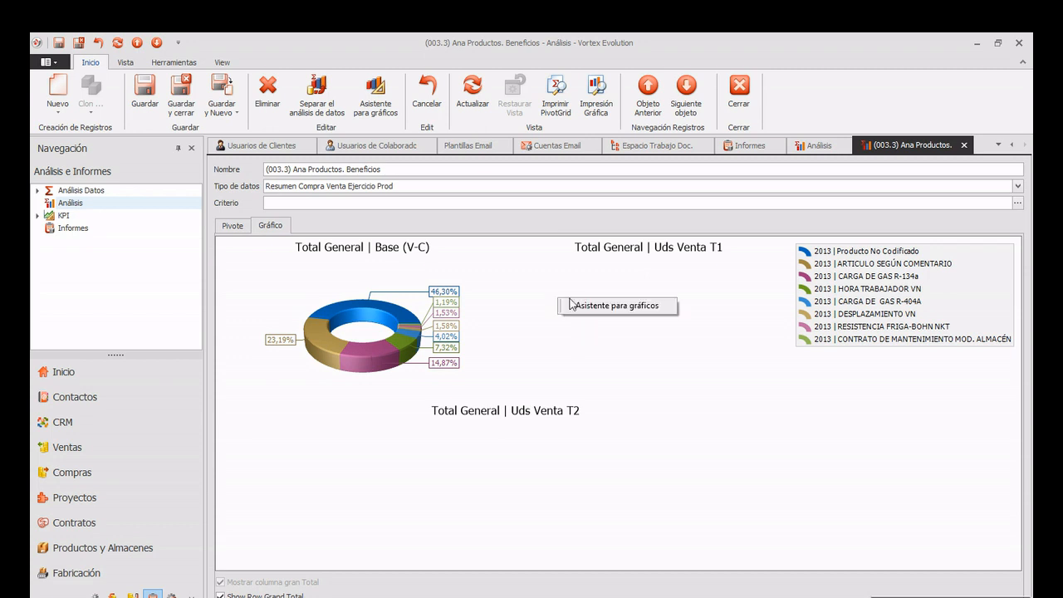
left_click(572, 306)
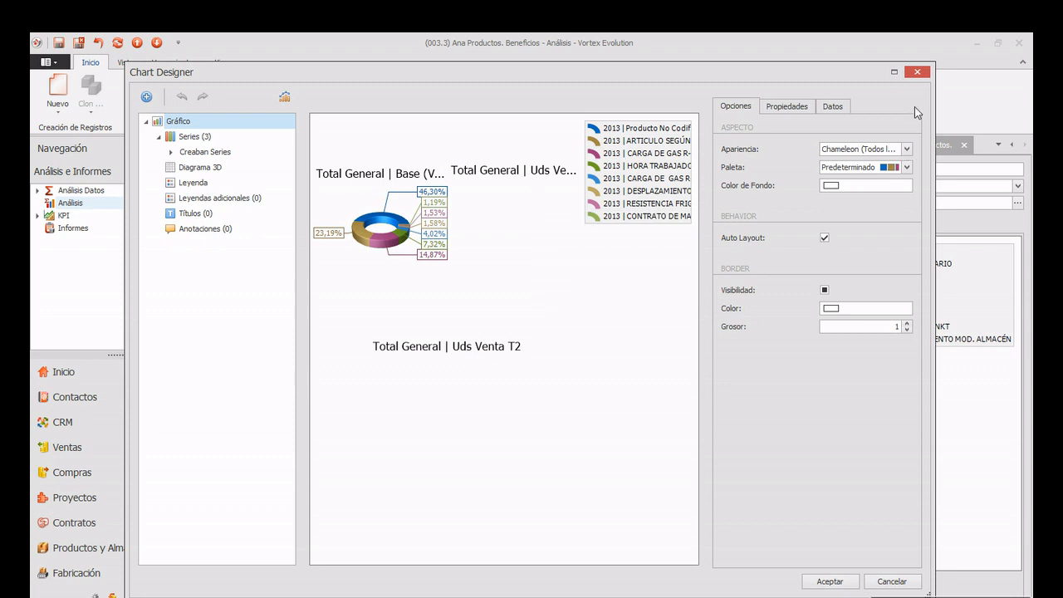
left_click(917, 73)
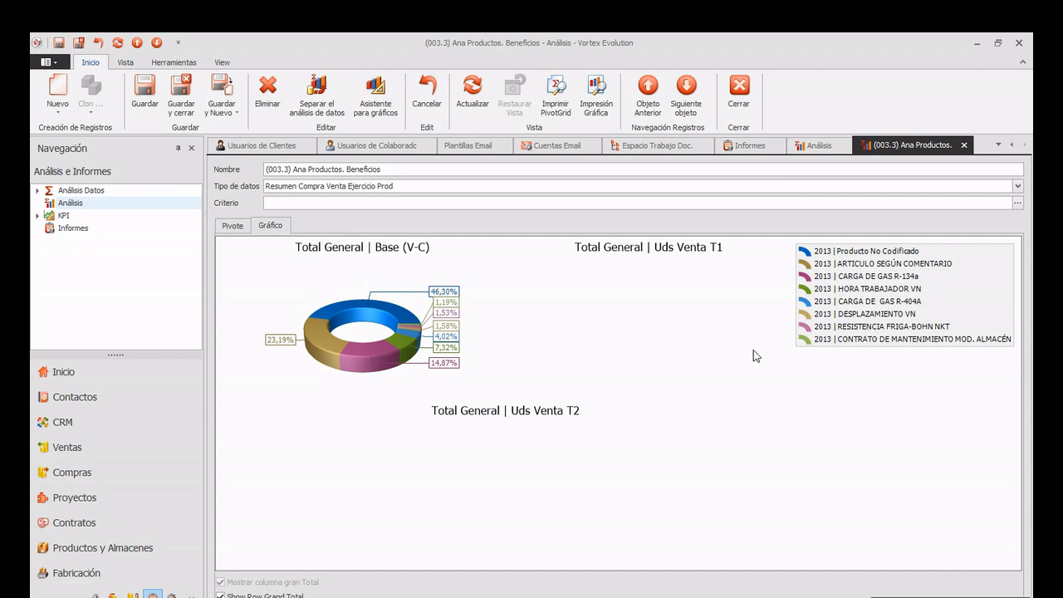
Return the analysis to its pivot view, and open the product VISOR NIVEL ACEITE HENRY 2-020-006 from the Productos list
left_click(231, 224)
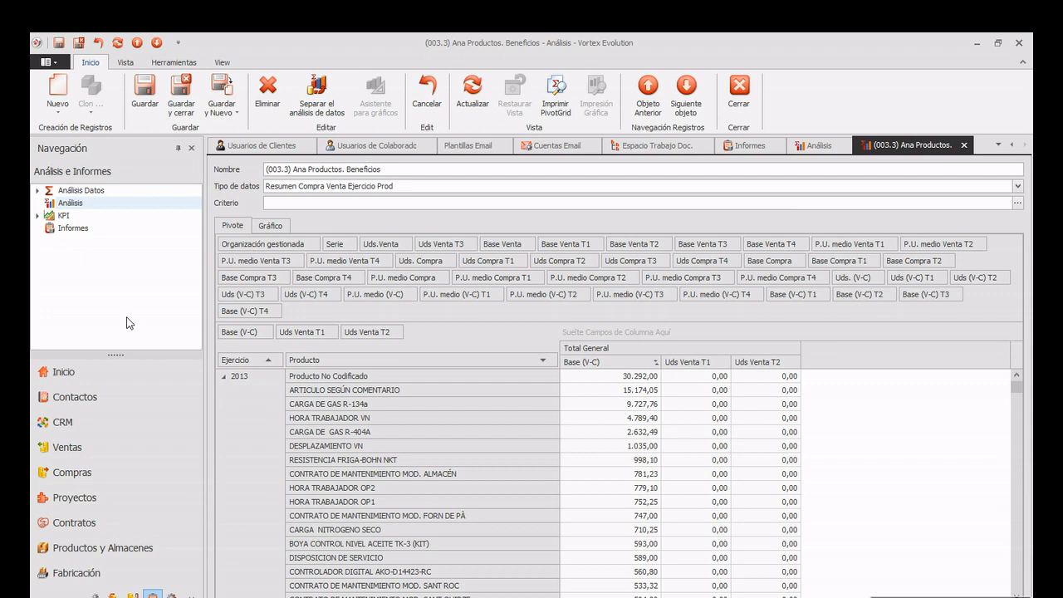
left_click(88, 548)
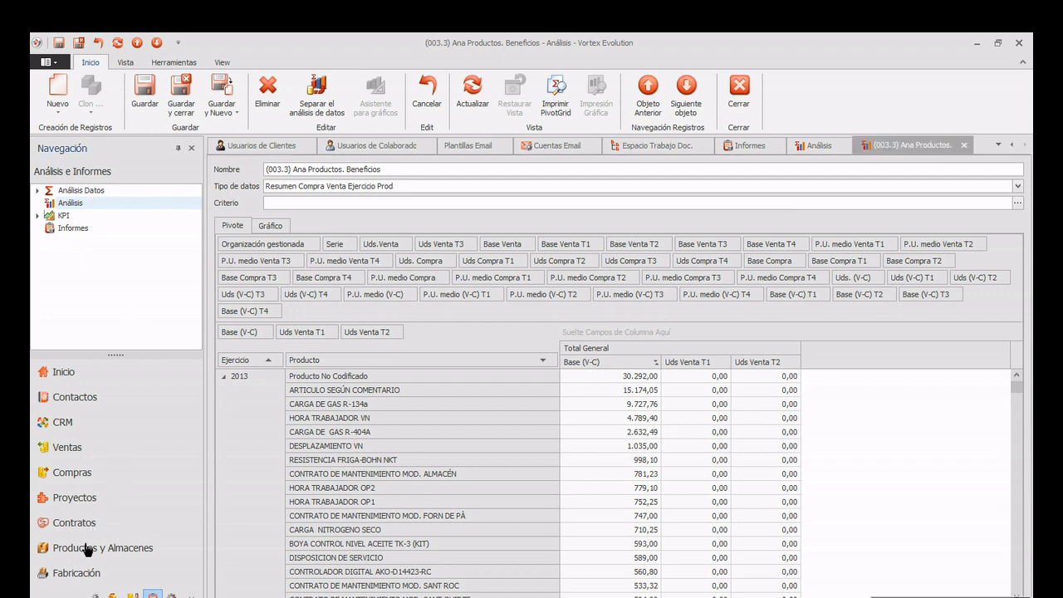
left_click(62, 194)
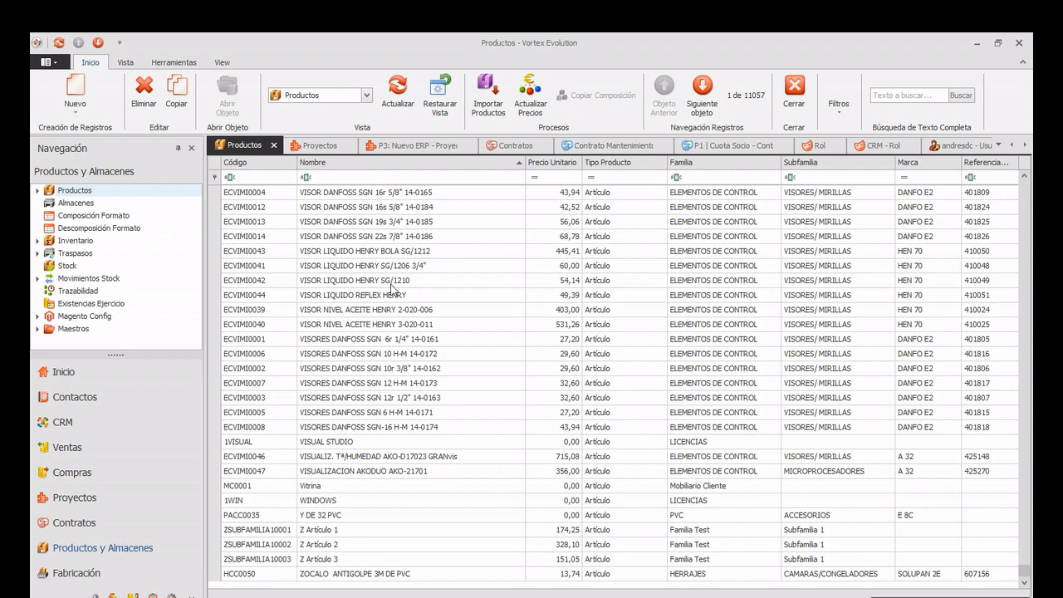
left_click(384, 311)
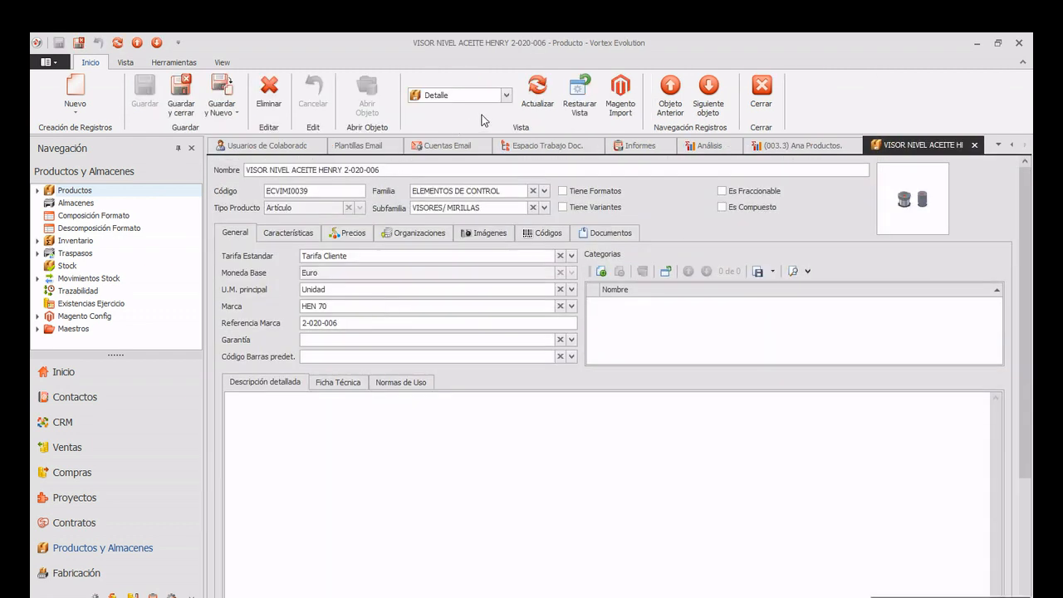
Switch the product record to the Cento Información del Producto view and show its stock under Control E/S
left_click(505, 96)
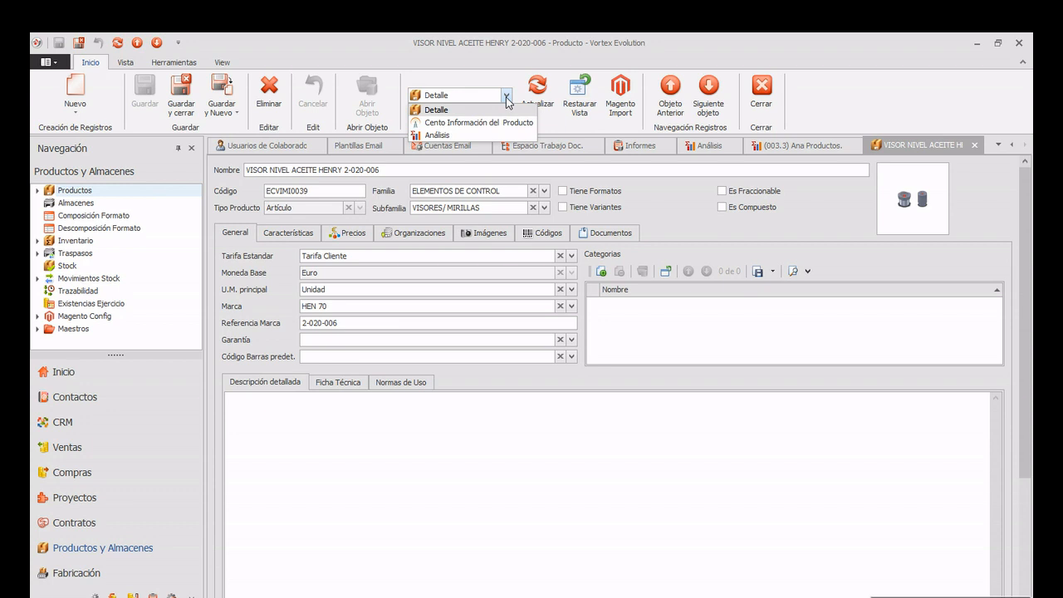
left_click(461, 126)
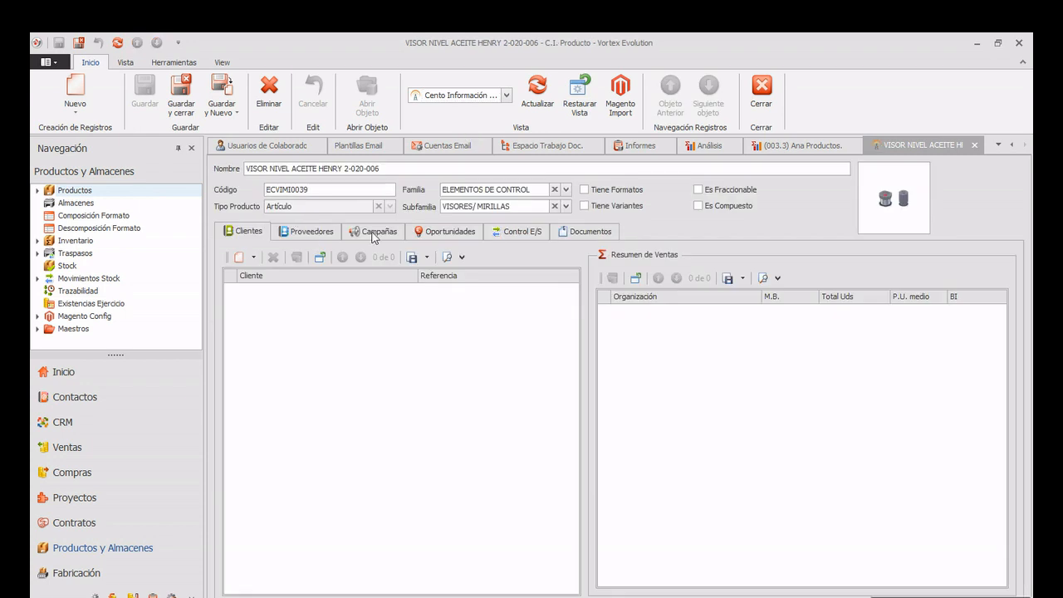
left_click(523, 234)
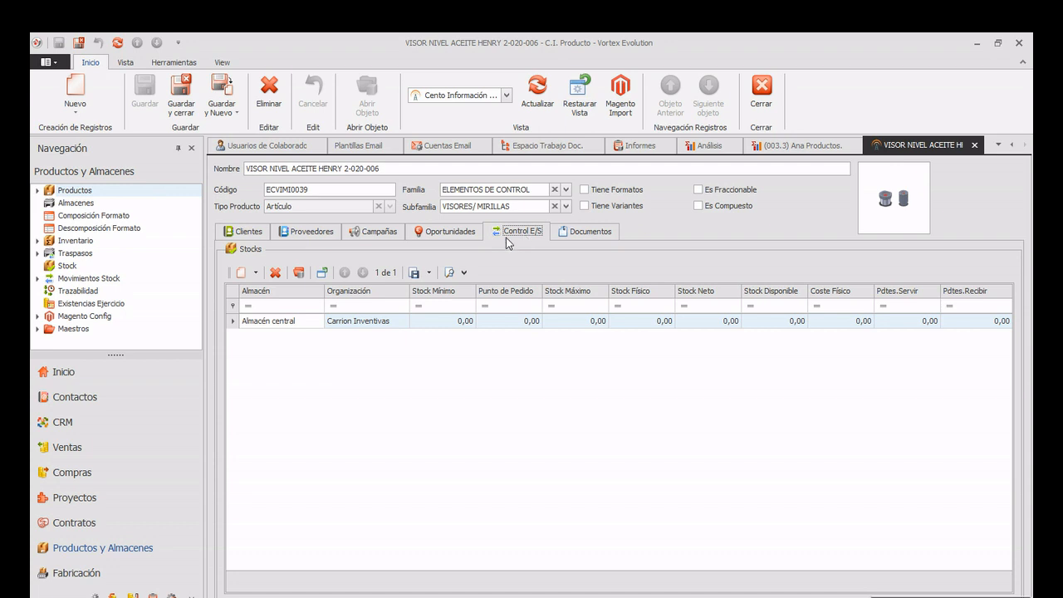
Show the product's Análisis view with its sales analysis, and return the record to the Detalle view
left_click(506, 95)
left_click(441, 135)
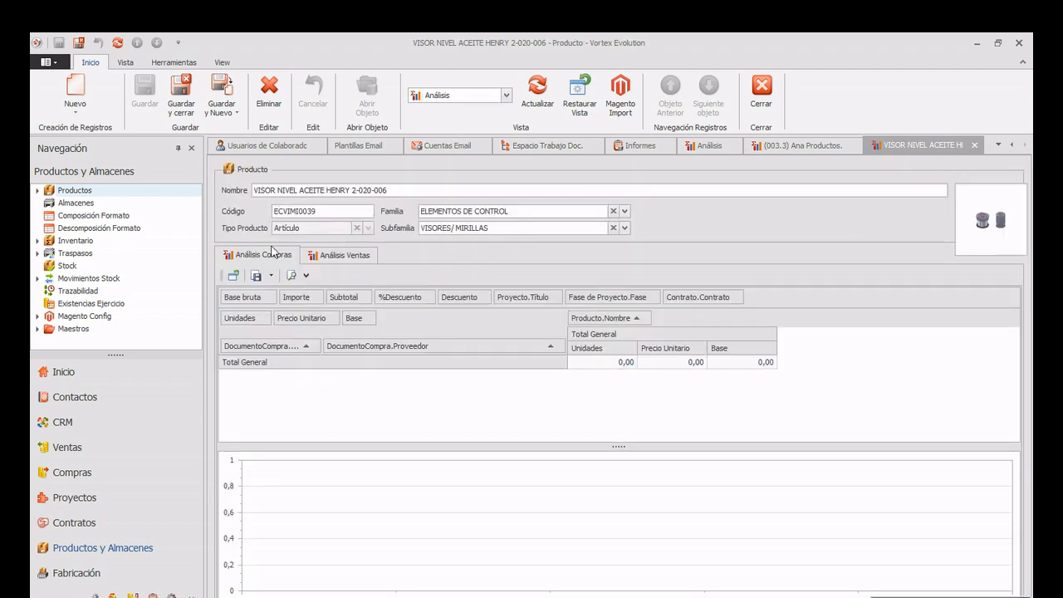
left_click(337, 257)
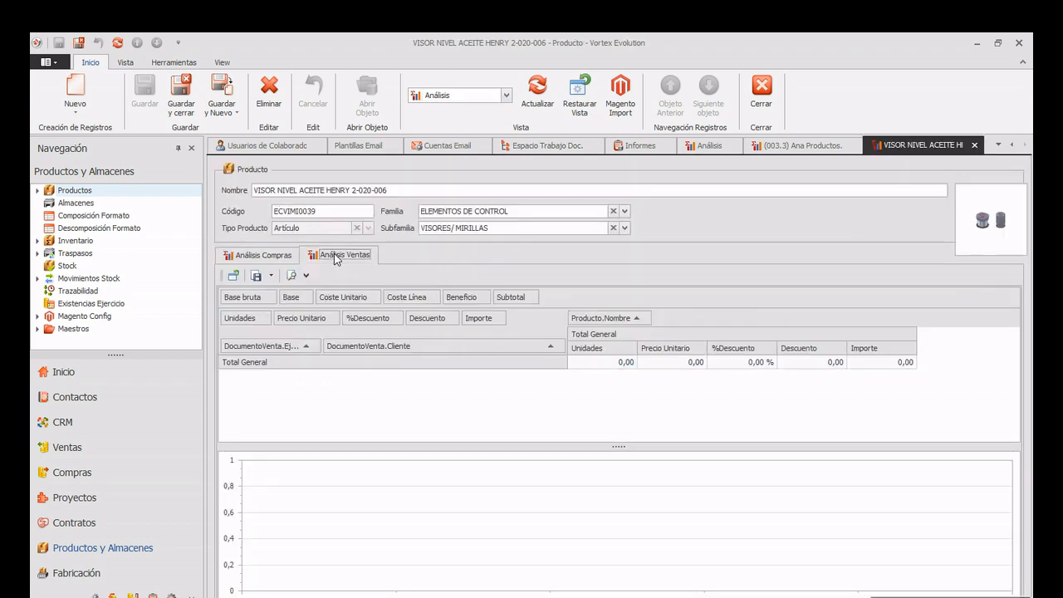
left_click(506, 96)
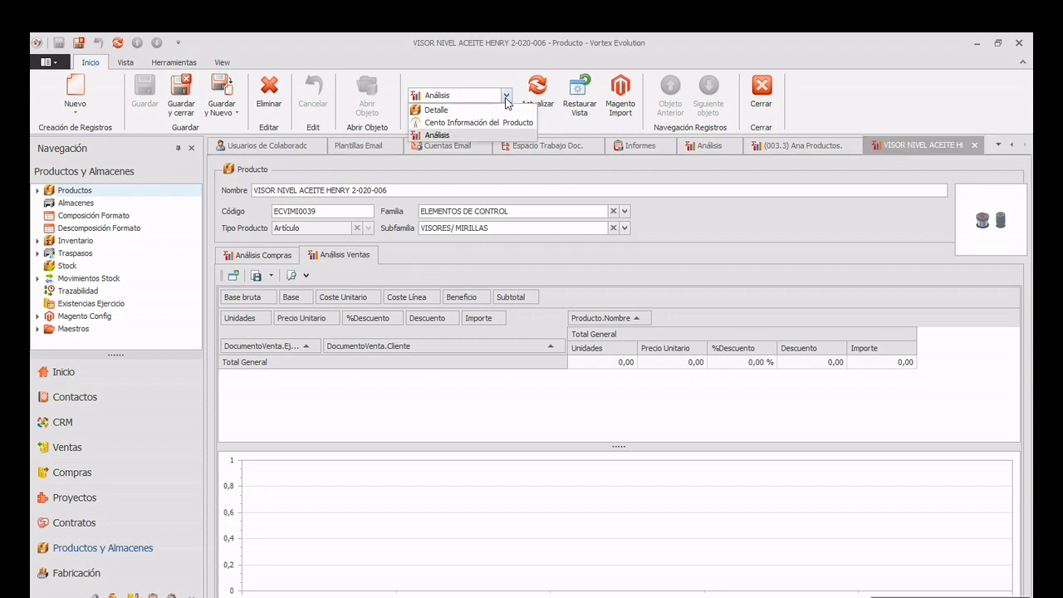
left_click(437, 135)
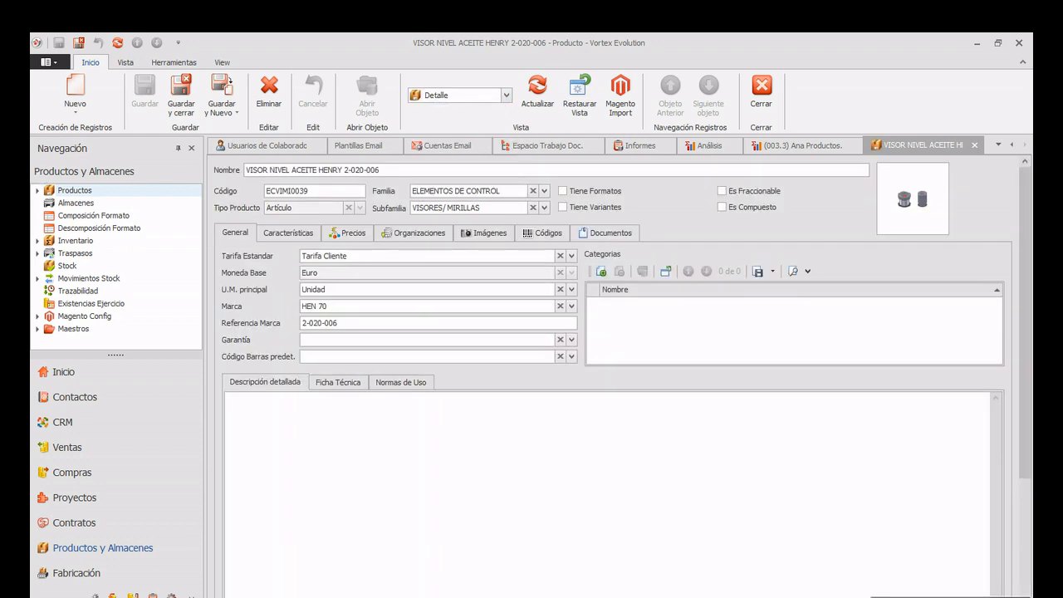
Expand Productos in the navigation tree, and examine the product's Precios and Características sections
left_click(37, 190)
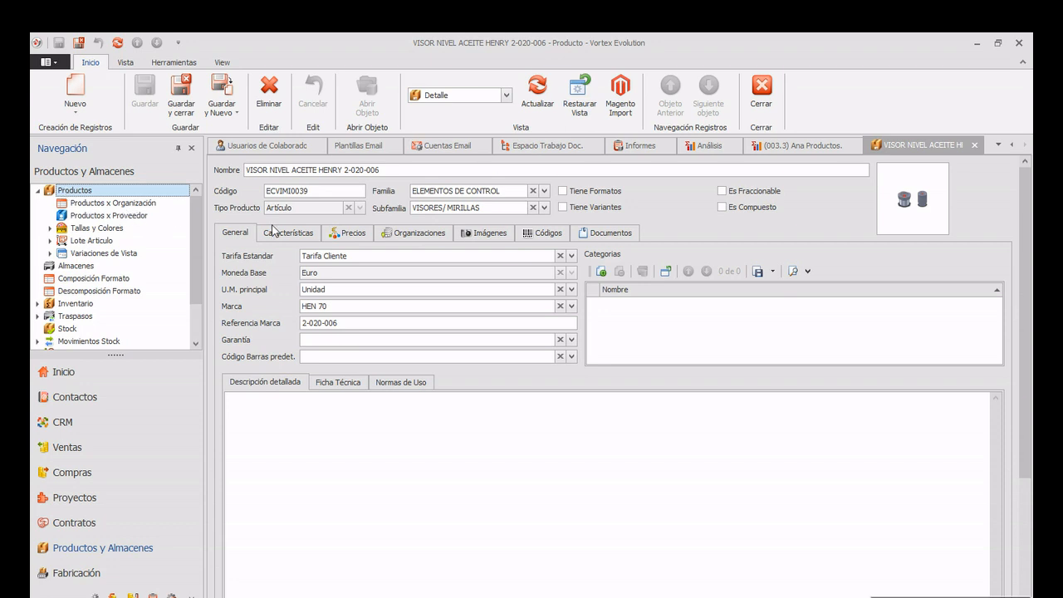
left_click(349, 233)
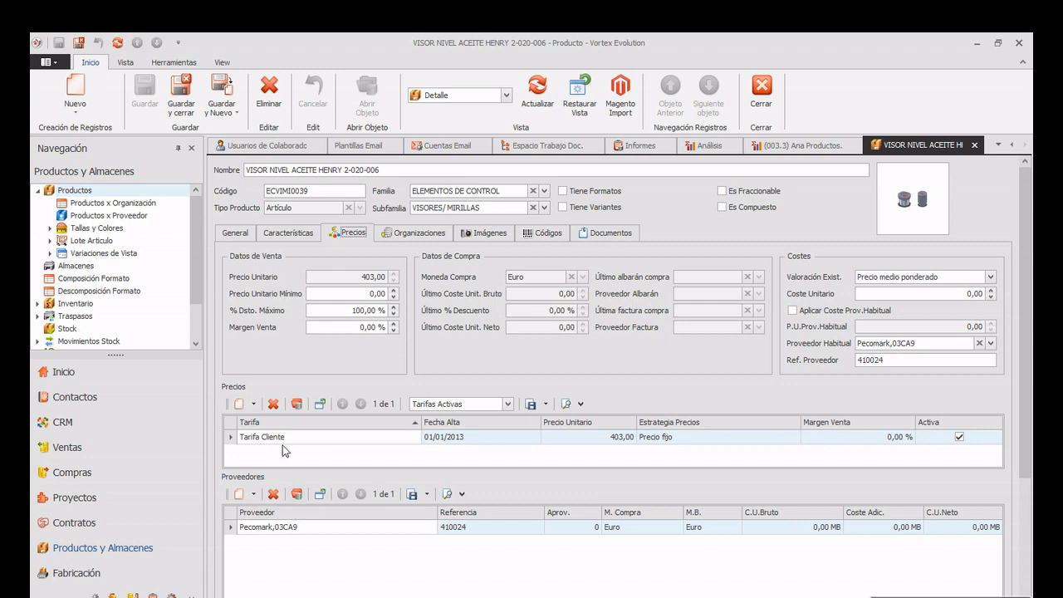
left_click(286, 234)
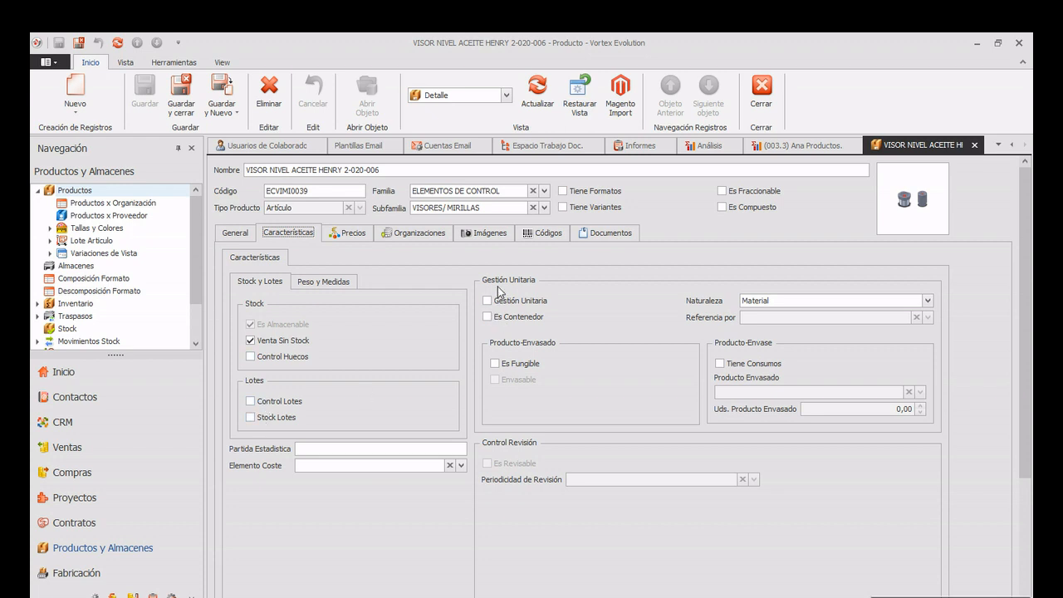
mouse_move(498, 302)
Switch to the Parque de Activos module and open the Vehículos list under Activos Propios
left_click(192, 595)
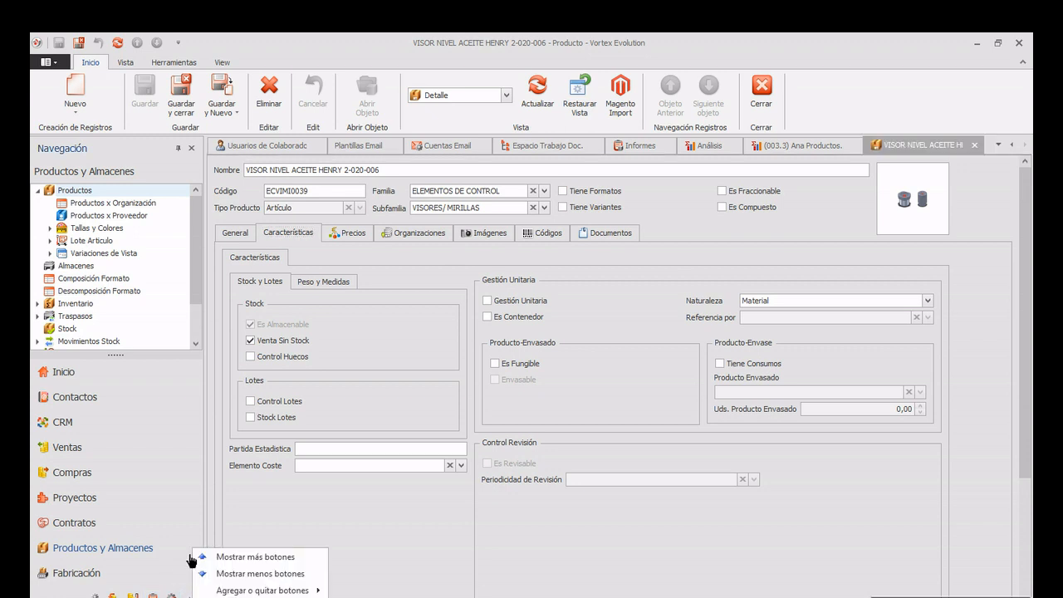
left_click(94, 595)
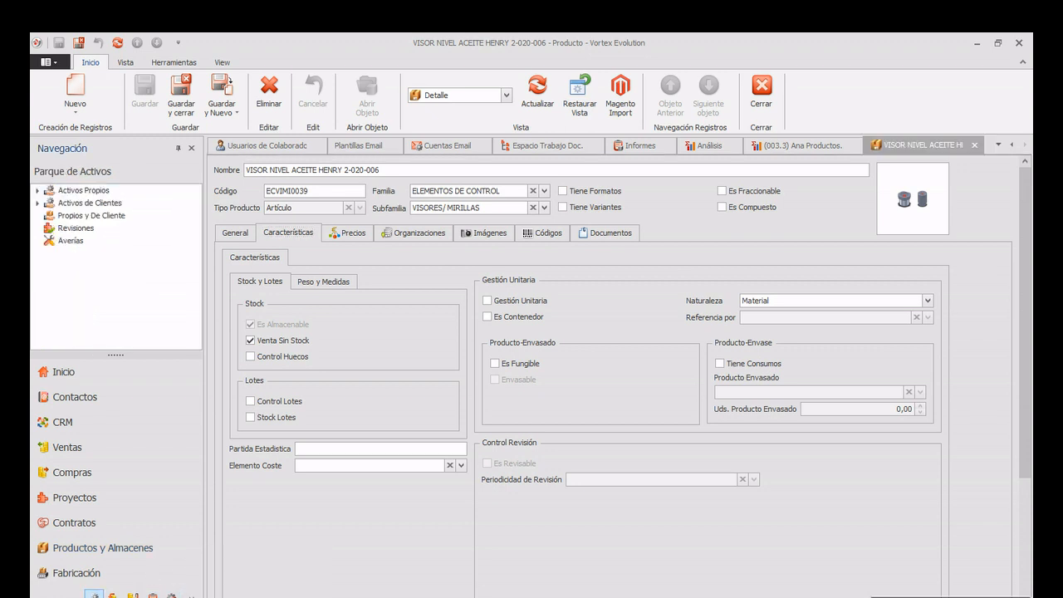
left_click(74, 192)
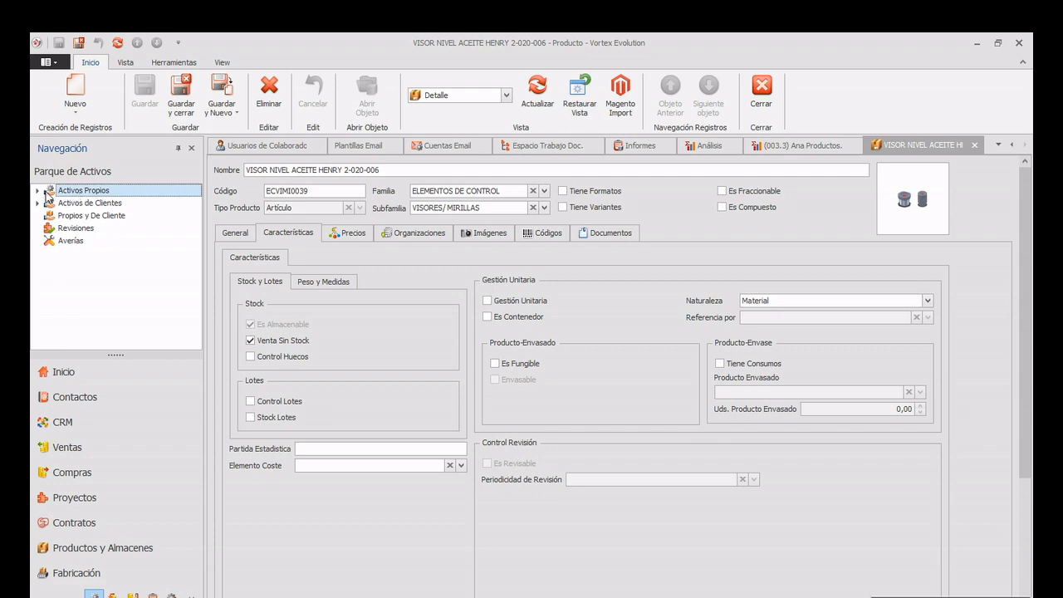
left_click(38, 192)
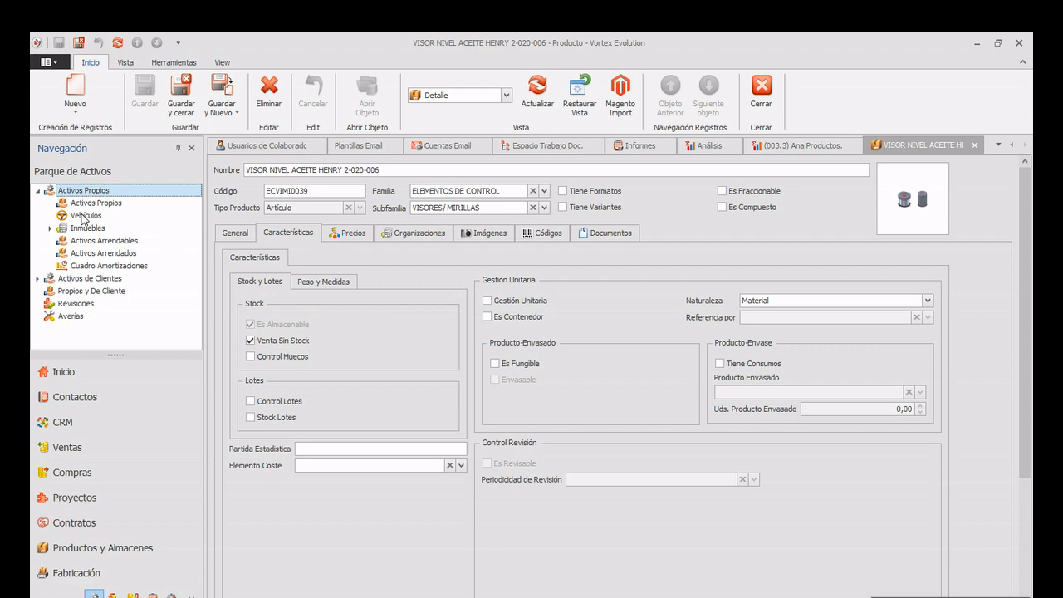
left_click(83, 215)
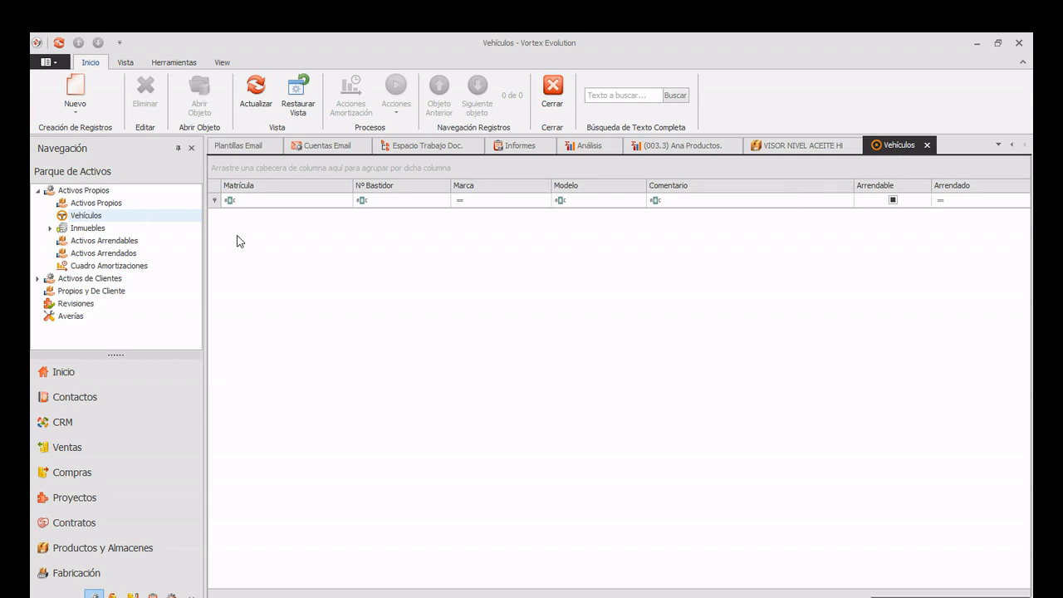
Open the Inmuebles list and expand its Viviendas and Viviendas Unifamiliares categories in the navigation tree
left_click(79, 229)
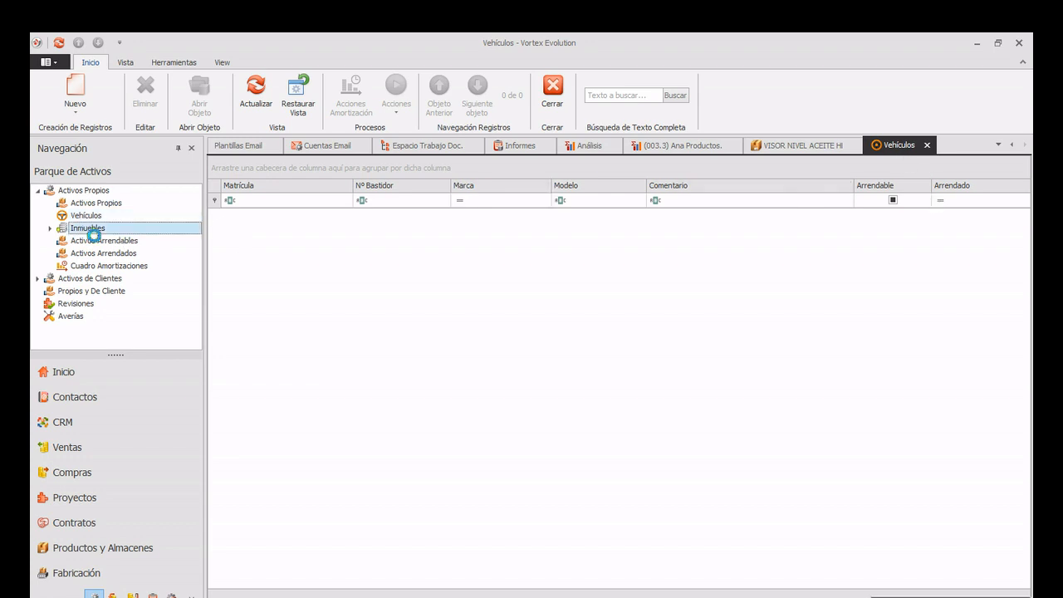
left_click(51, 228)
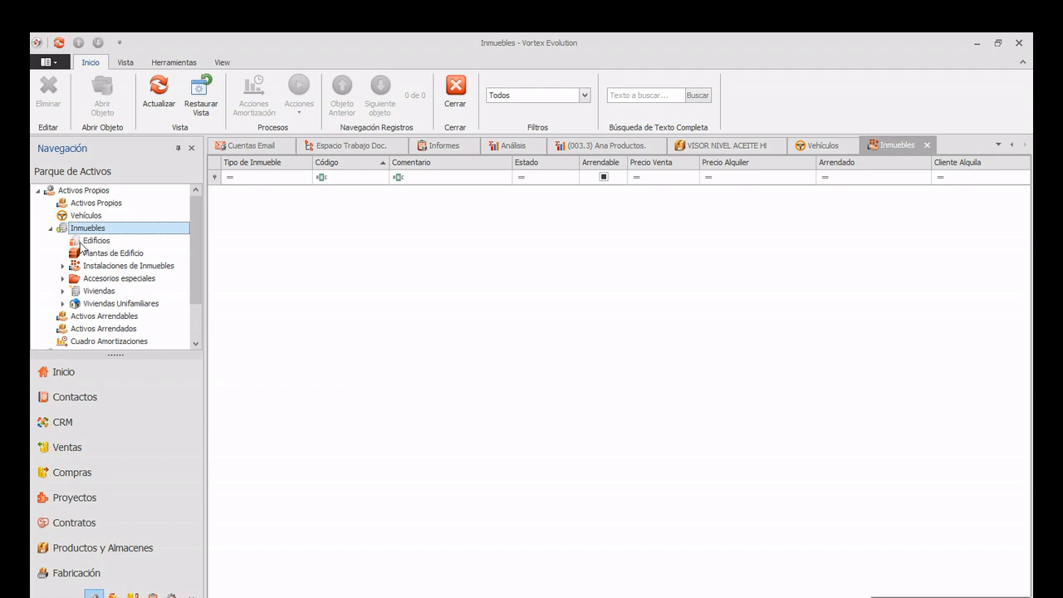
left_click(64, 291)
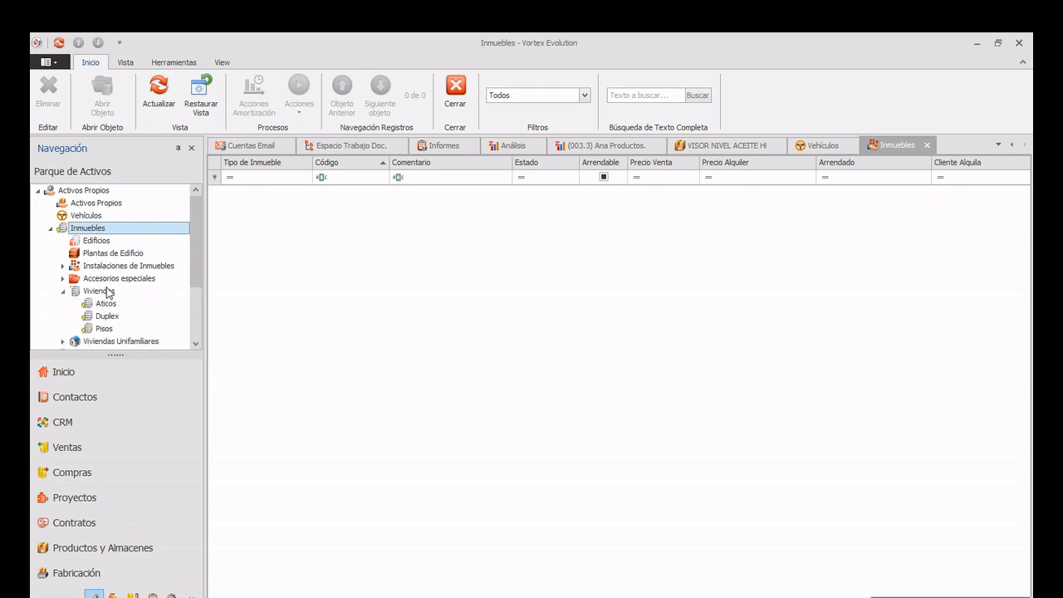
left_click(63, 303)
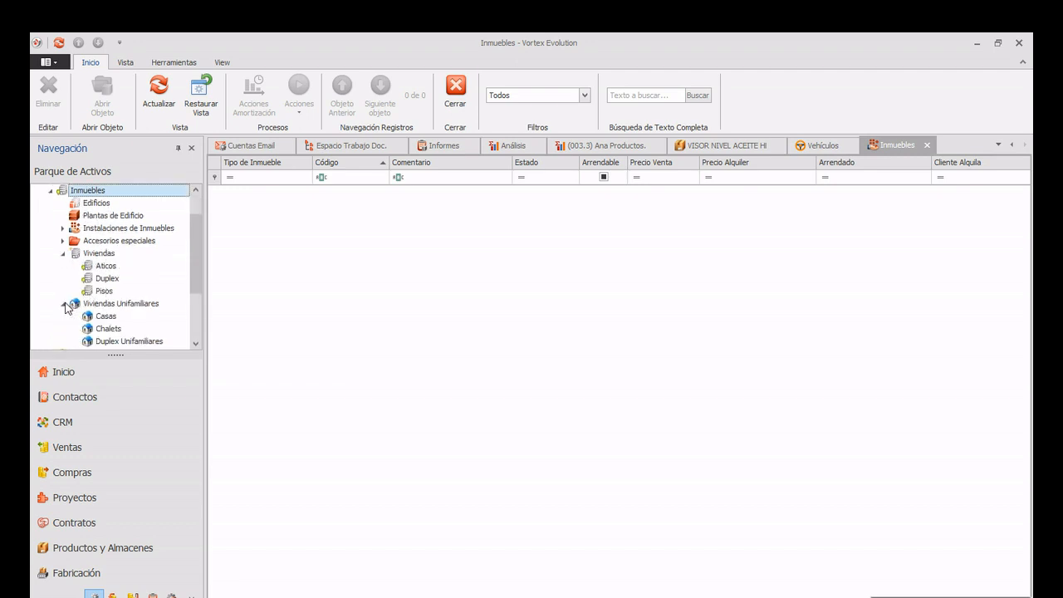
scroll(107, 284, "down", 1)
scroll(106, 284, "up", 1)
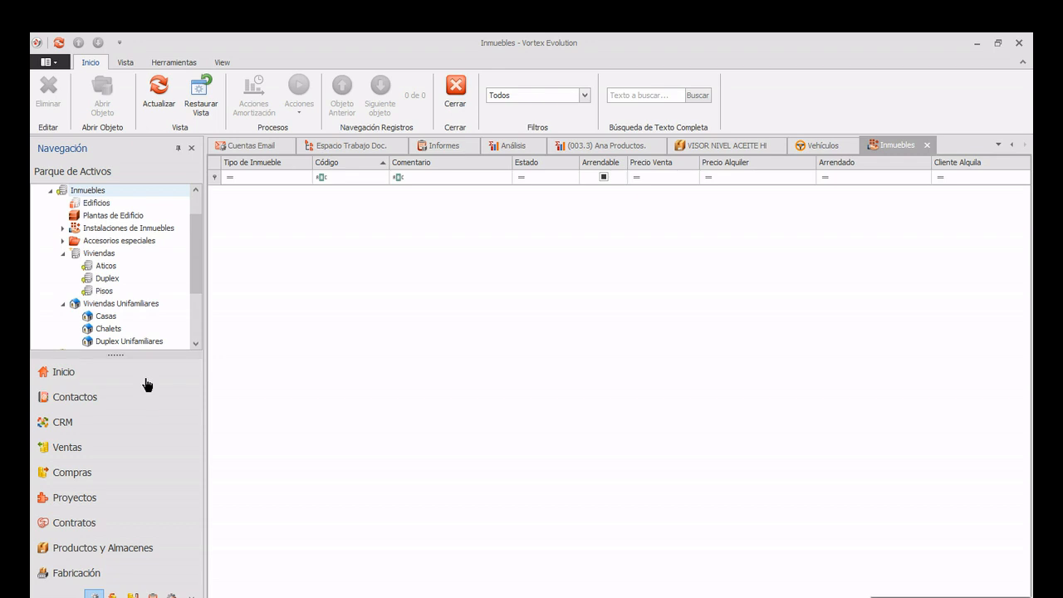
Return to the VISOR NIVEL ACEITE HENRY 2-020-006 product and examine its Organizaciones, Imágenes, Códigos and Documentos sections
left_click(739, 148)
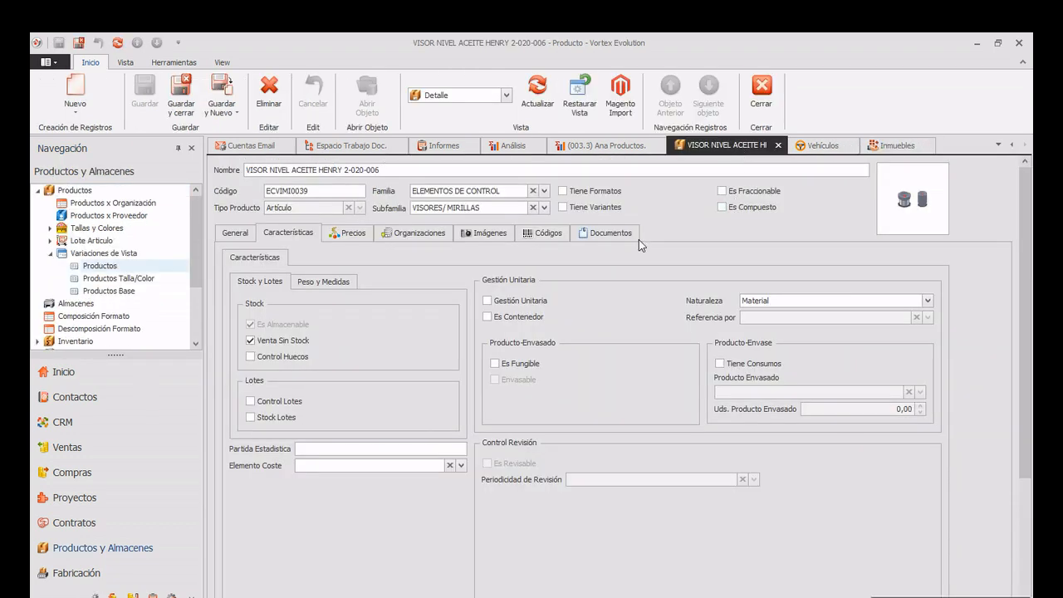
left_click(419, 236)
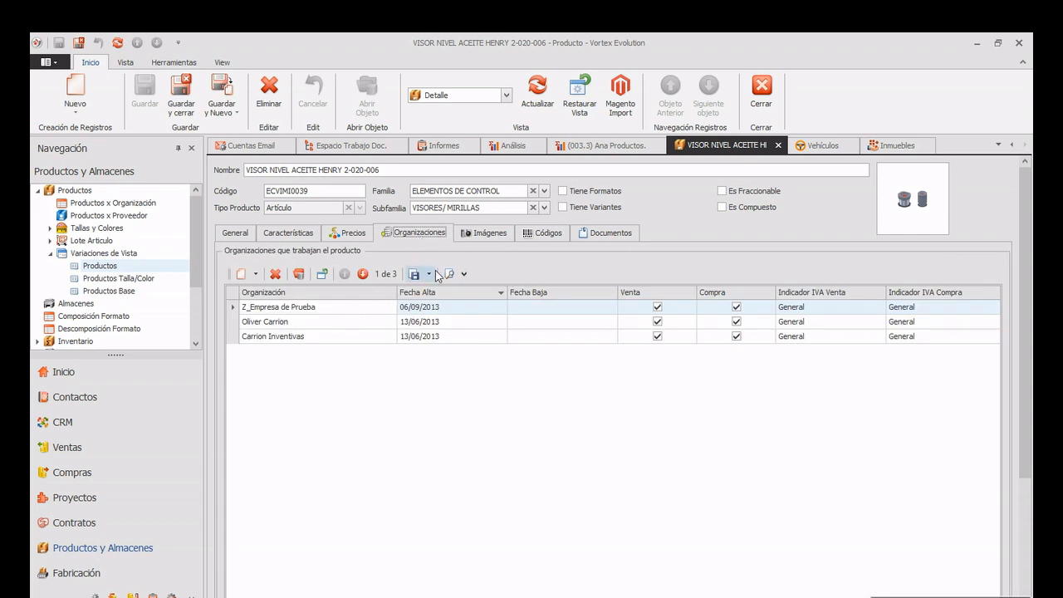
left_click(489, 235)
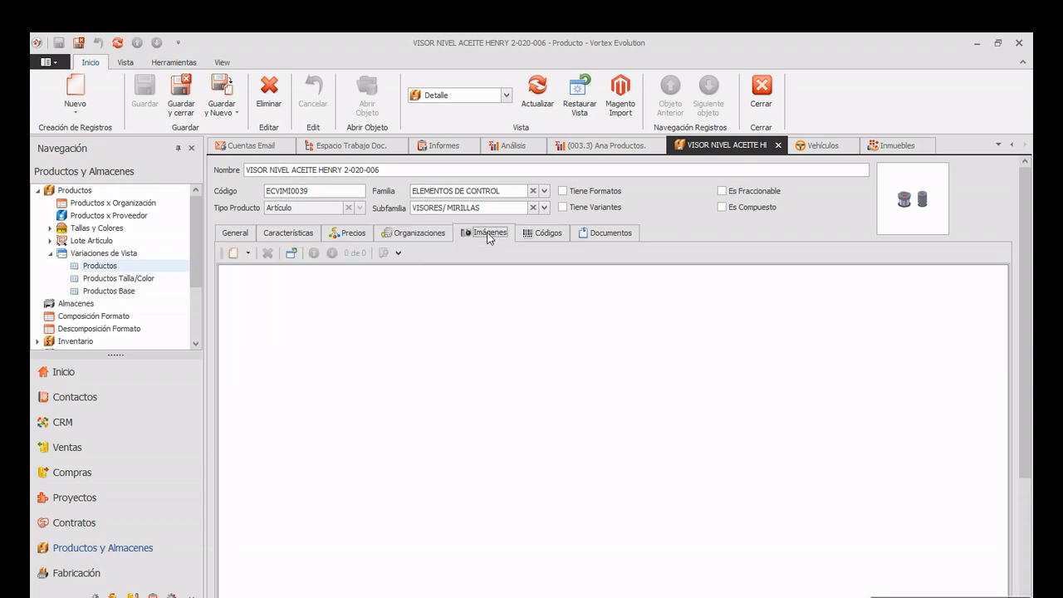
left_click(547, 233)
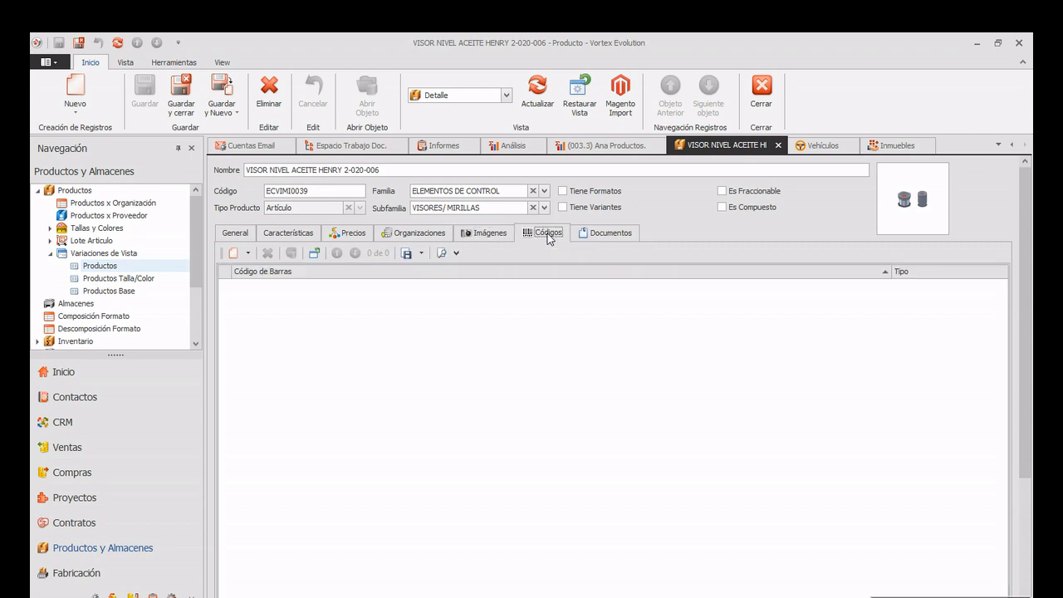
left_click(599, 233)
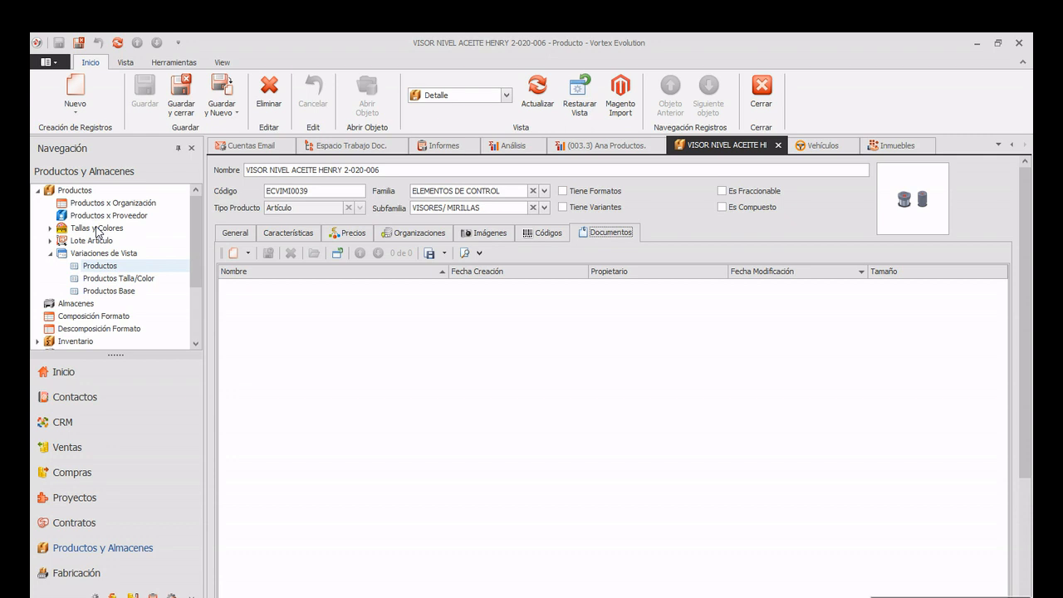
Open the Pescado Azul trace of 02/10/2017 from the Trazabilidad list and examine its movement date and direction
scroll(97, 230, "down", 1)
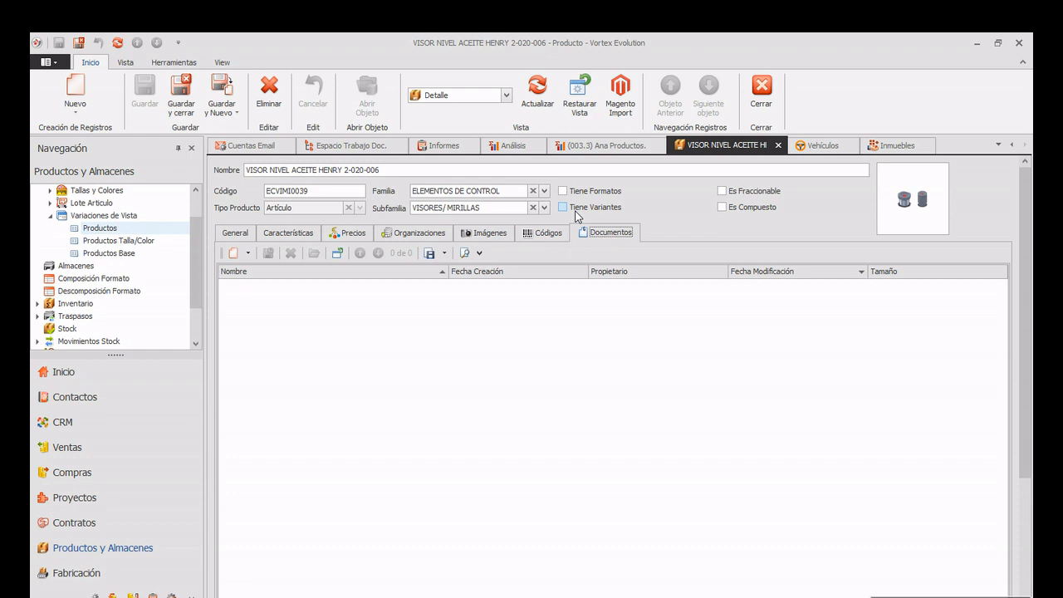
scroll(81, 312, "down", 1)
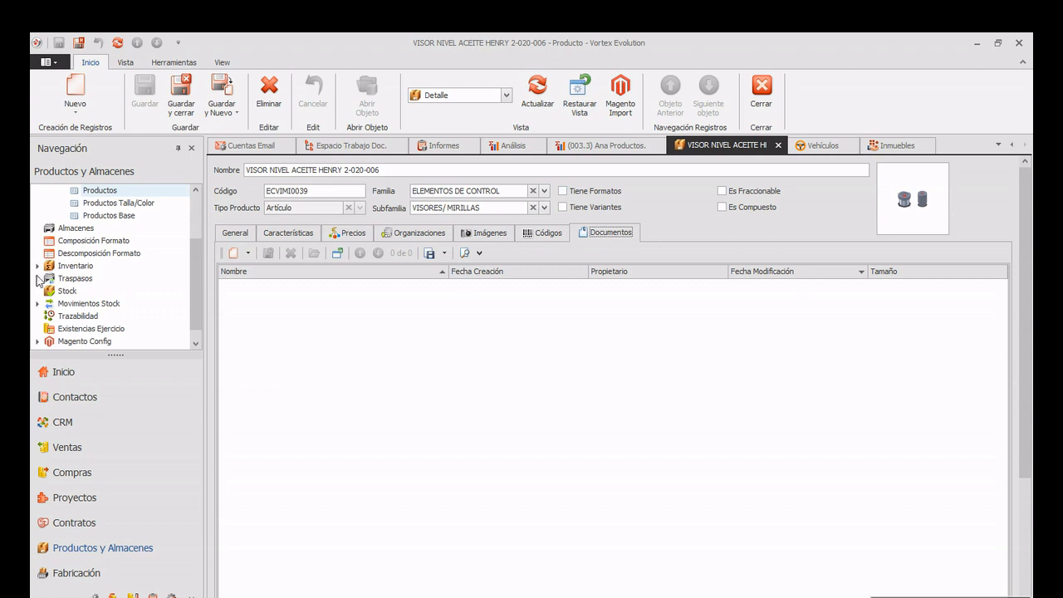
left_click(82, 317)
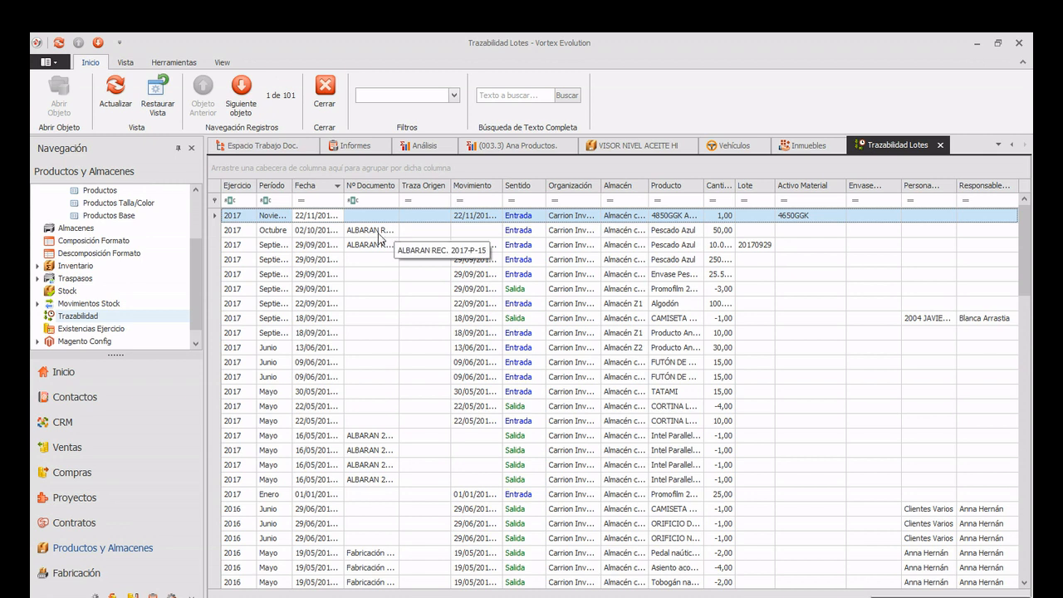
left_click(379, 233)
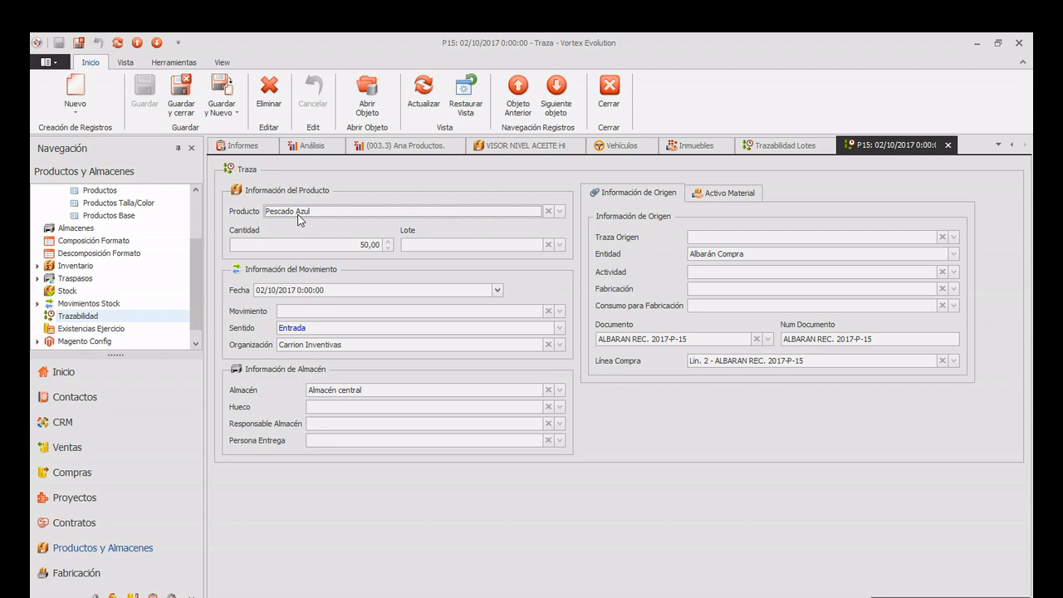
left_click(308, 290)
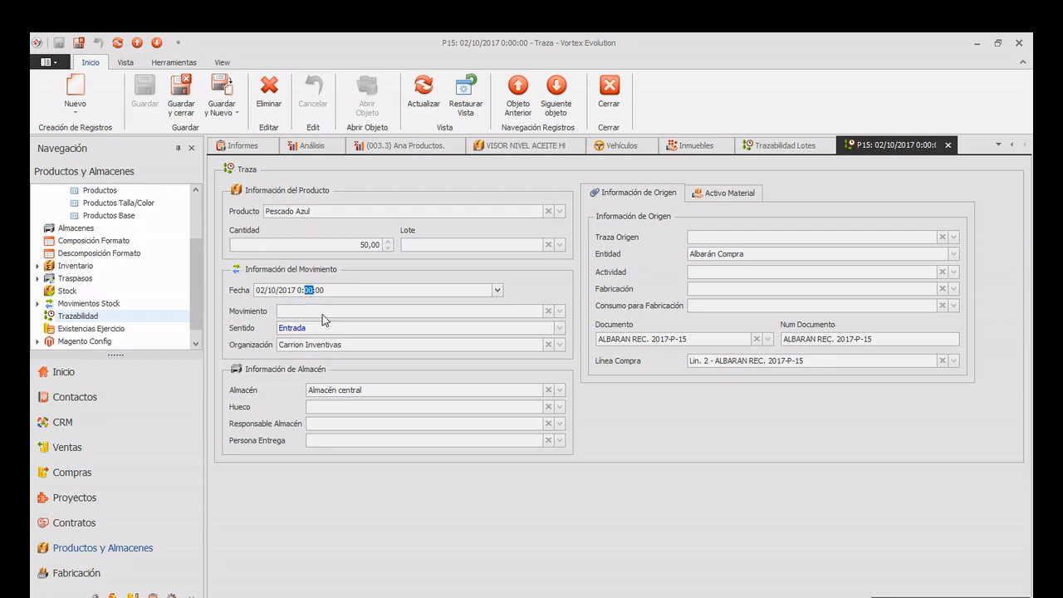
left_click(323, 330)
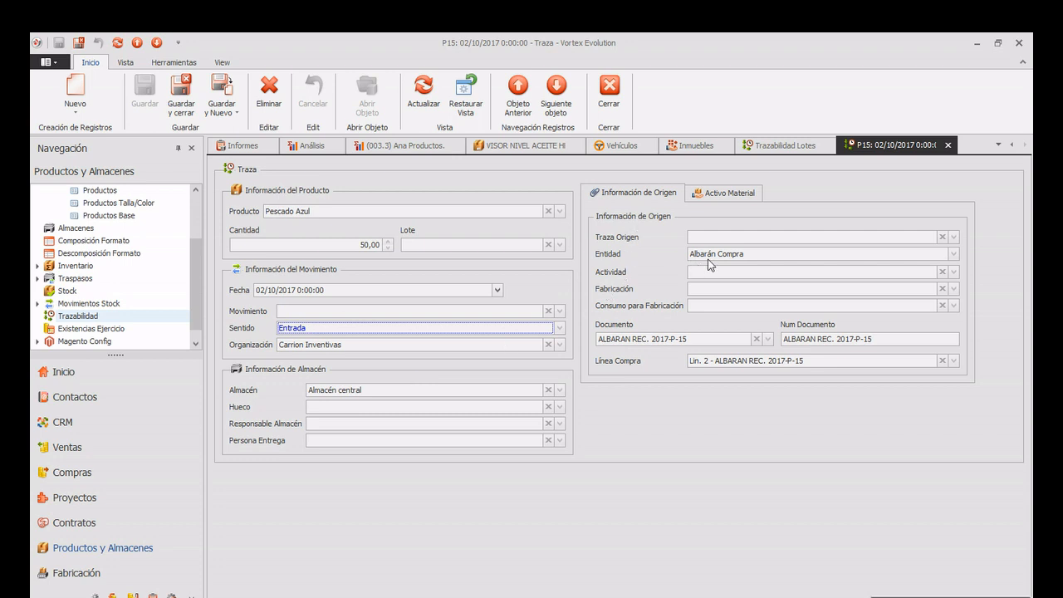
Examine the Activo Material and Información de Origen details of the Pescado Azul trace
left_click(717, 195)
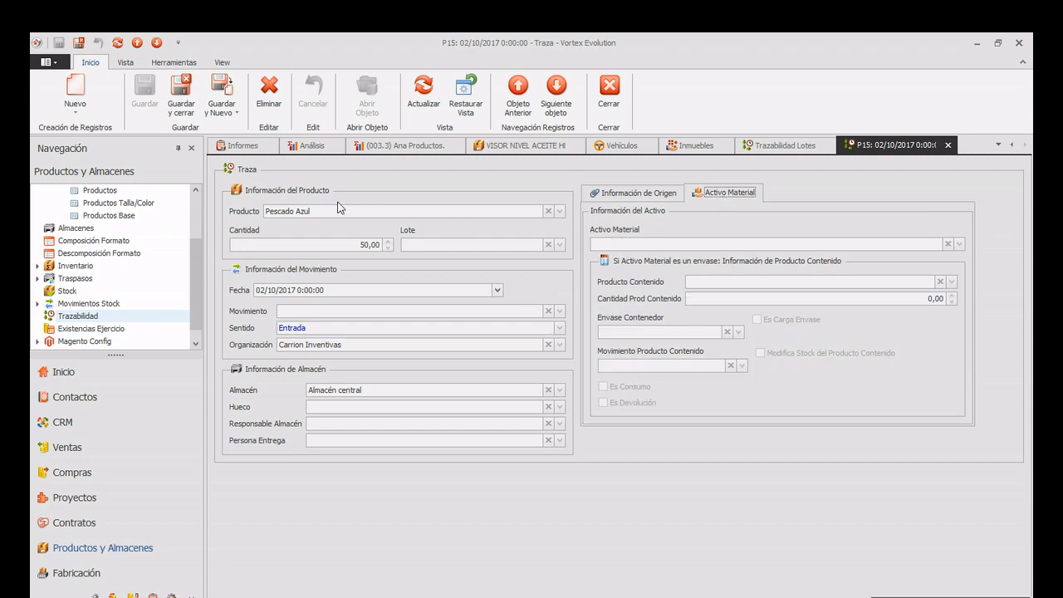
left_click(650, 196)
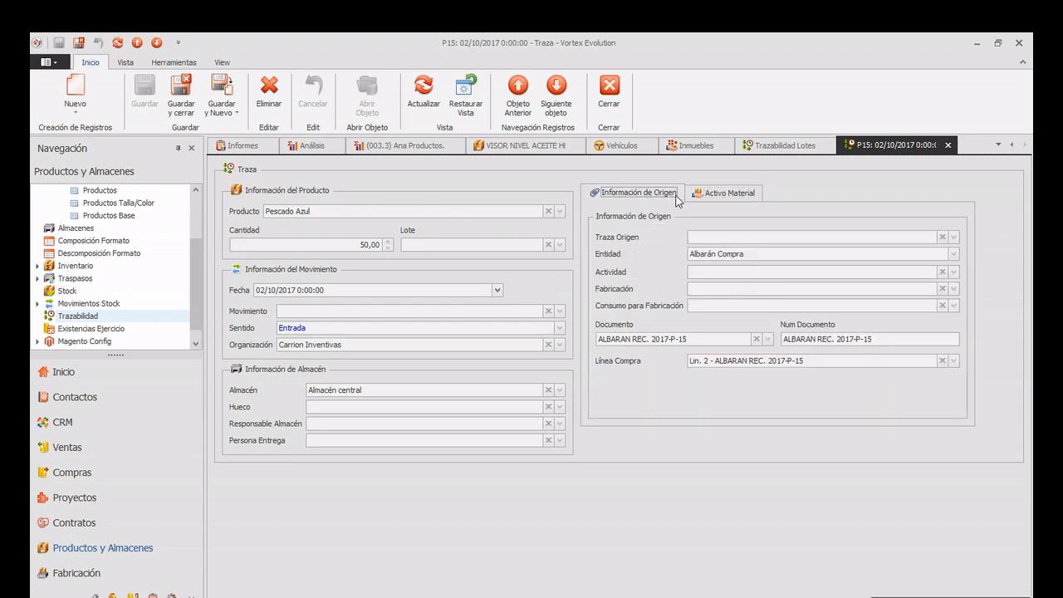
left_click(723, 199)
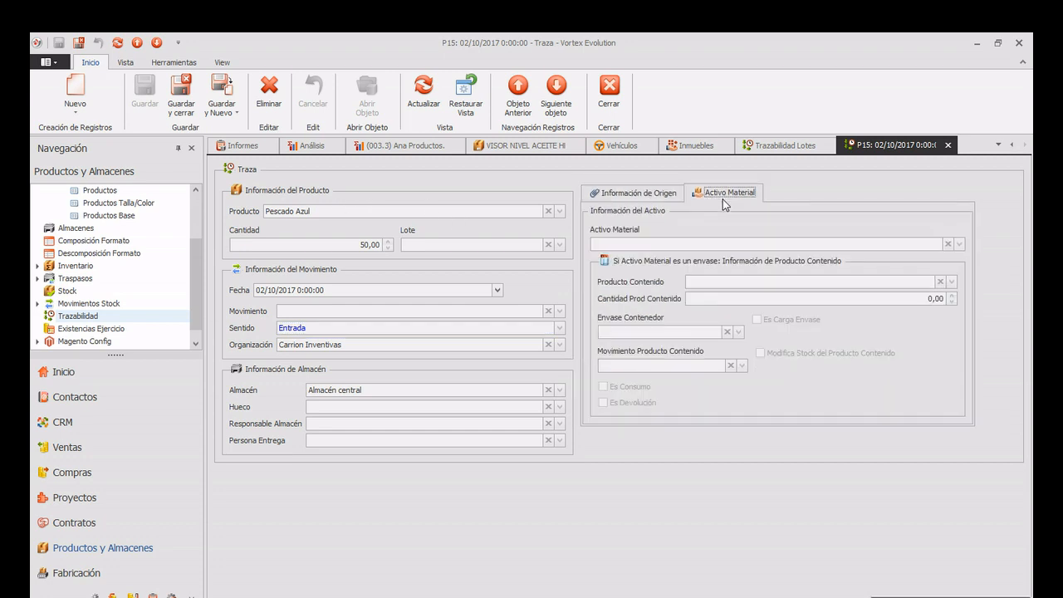
left_click(648, 198)
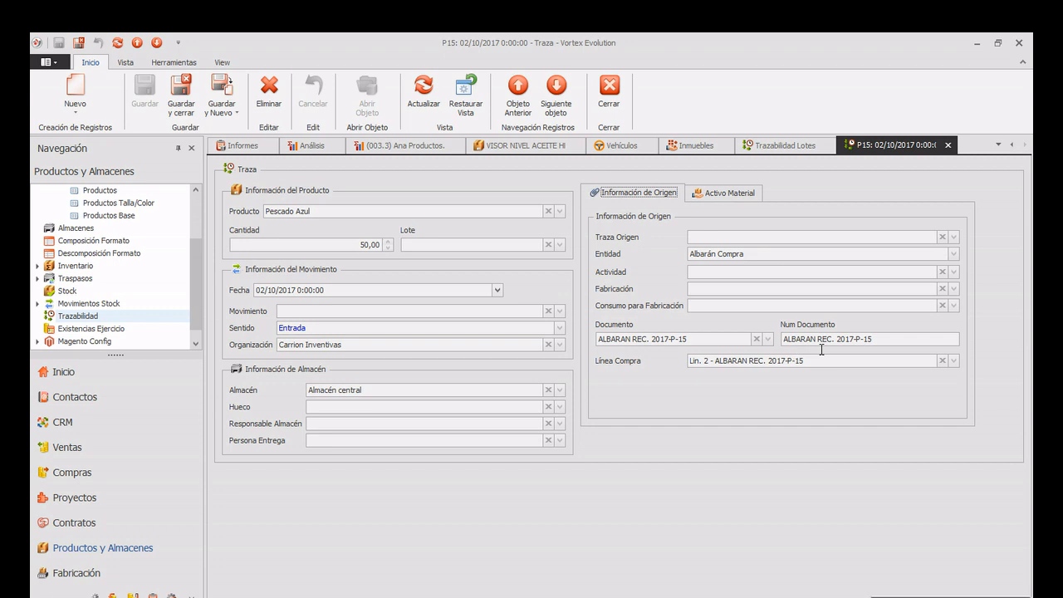
Open the trace's source document, ALBARAN REC. 2017-P-15, and examine the warning on the Pescado Azul line in Líneas de Detalle
left_click(725, 360)
left_click(682, 341)
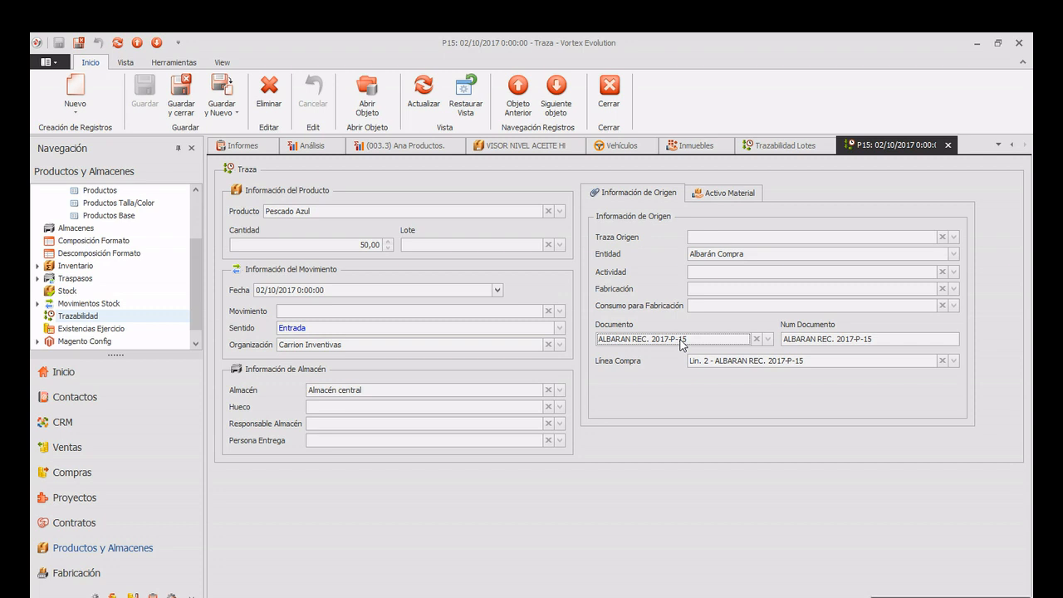
left_click(370, 101)
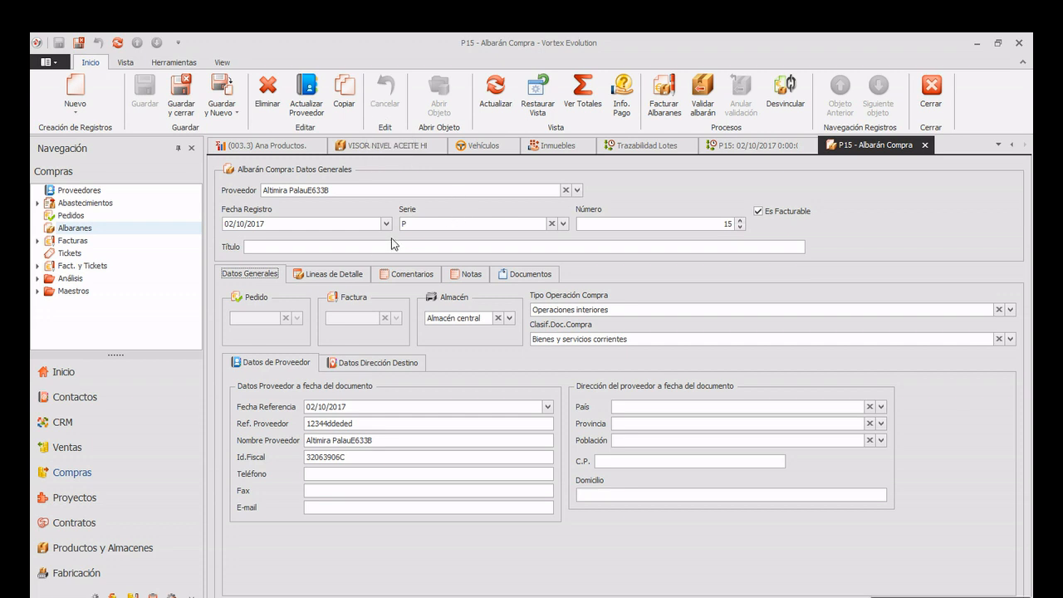
left_click(342, 274)
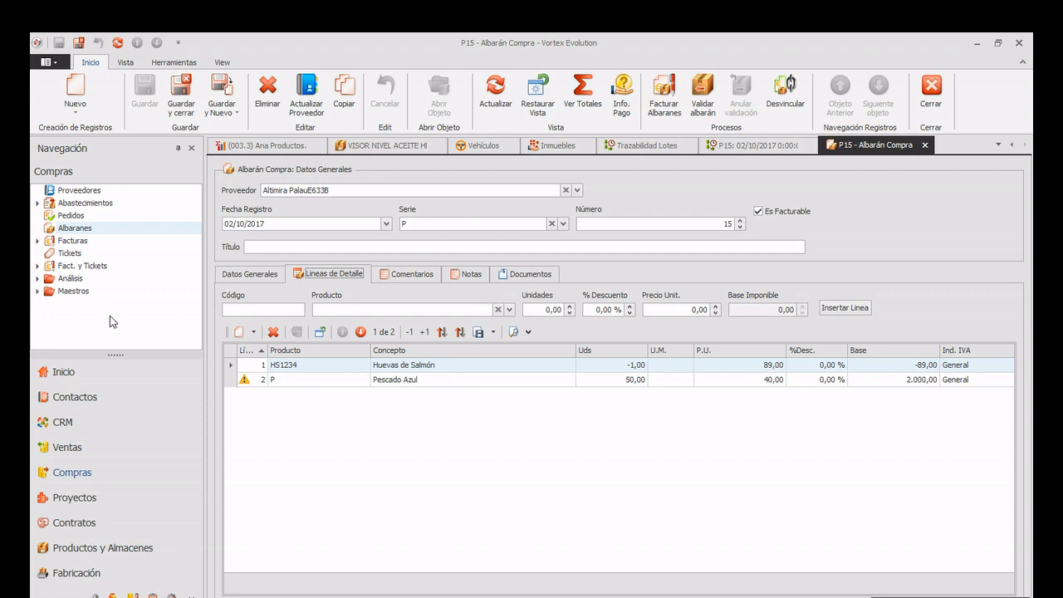
left_click(304, 382)
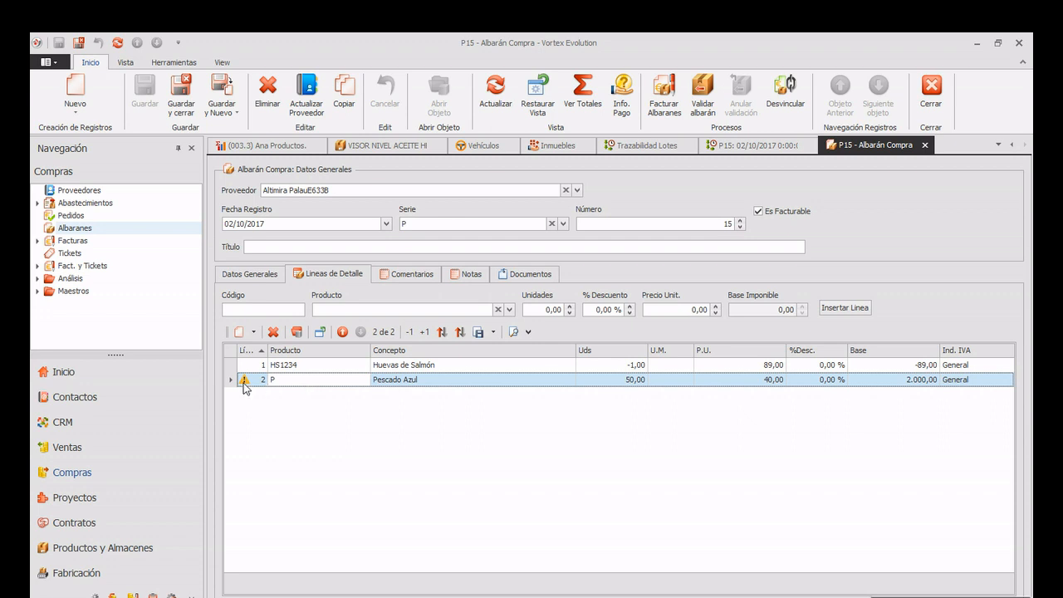
mouse_move(245, 388)
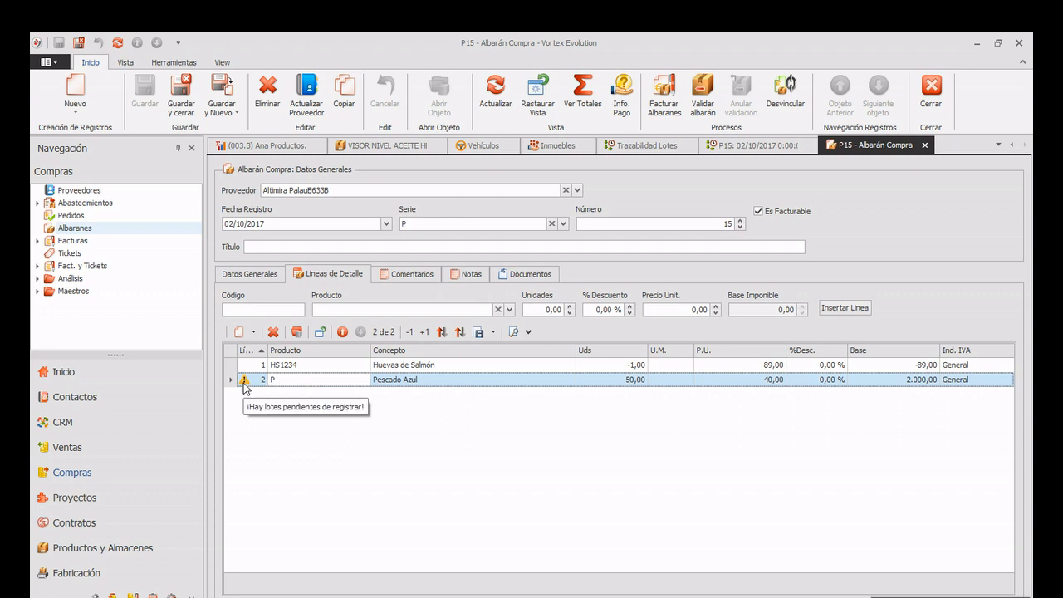